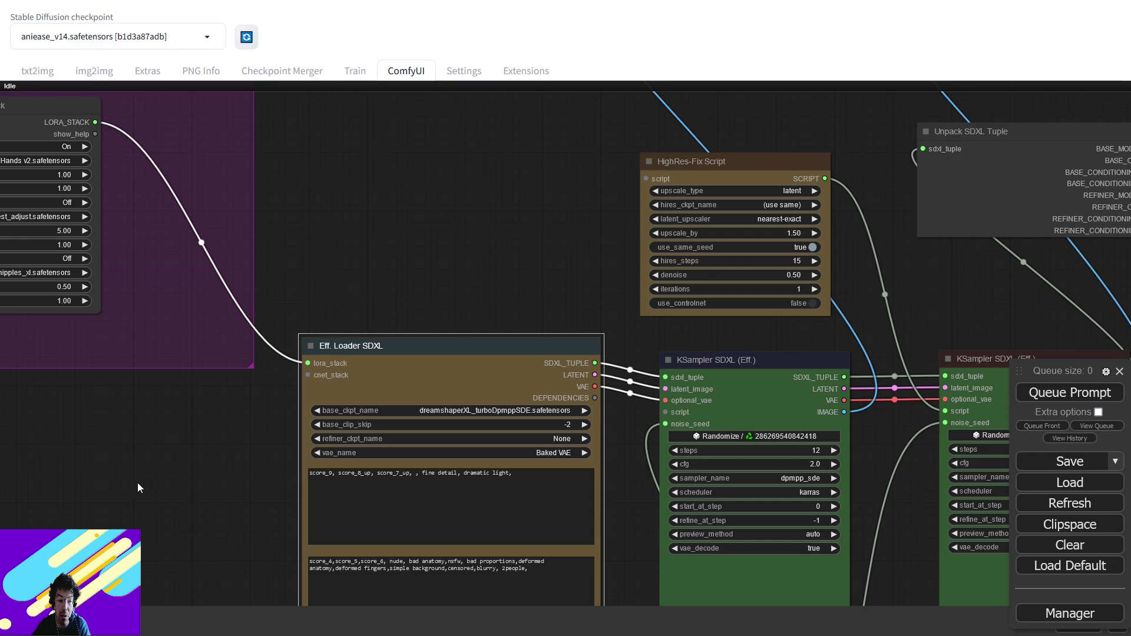
Look over the nodes around Eff. Loader SDXL, from the ControlNet stack and LoRA stacks to the HighRes-Fix Script and KSampler SDXL nodes
drag(127, 470, 651, 392)
drag(302, 381, 629, 291)
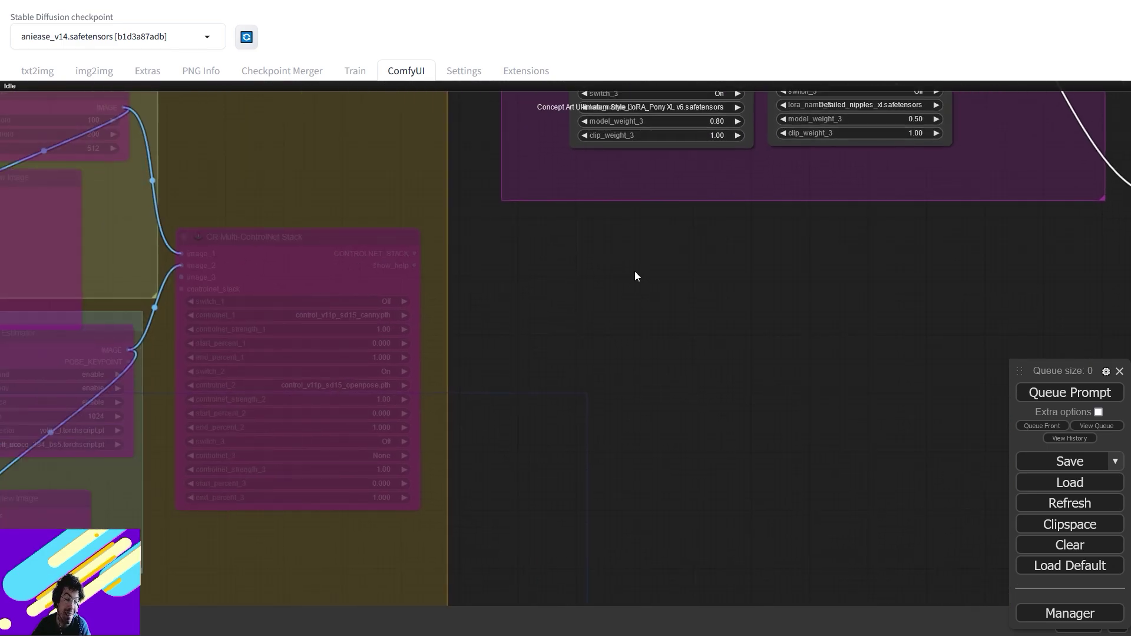
drag(720, 291, 363, 470)
drag(974, 260, 530, 275)
drag(1086, 280, 325, 266)
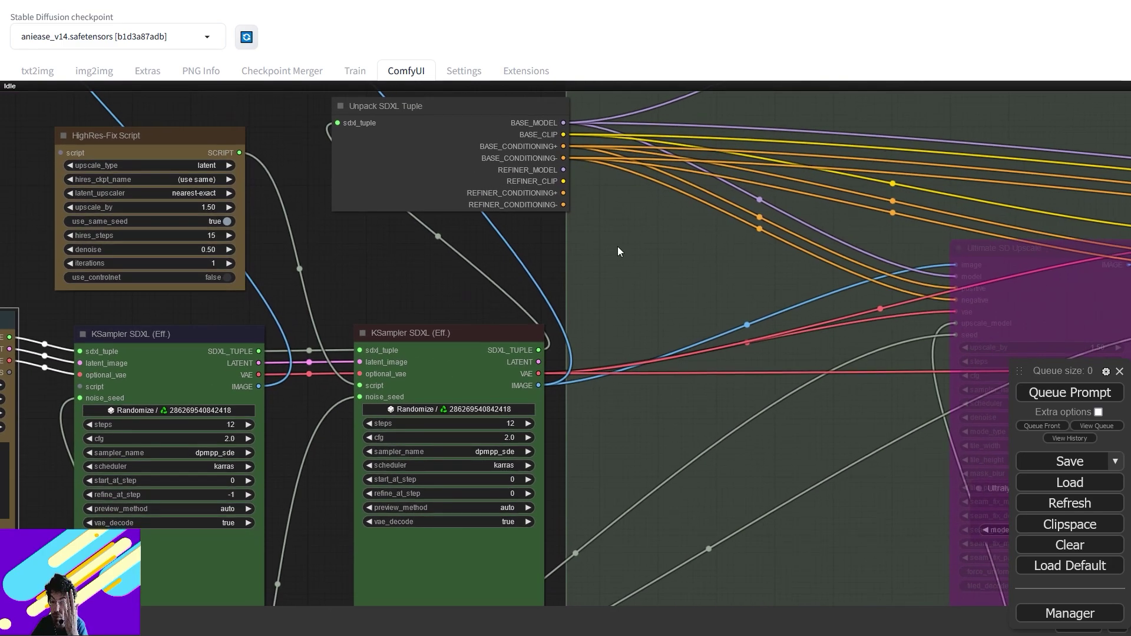
drag(468, 282, 865, 448)
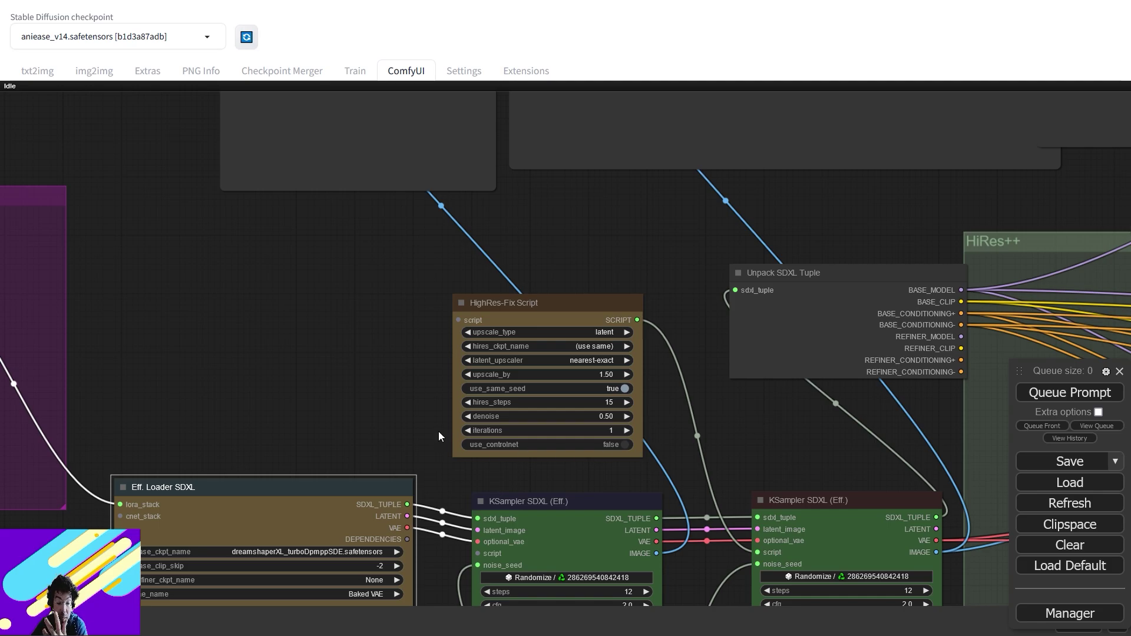
drag(306, 378, 644, 243)
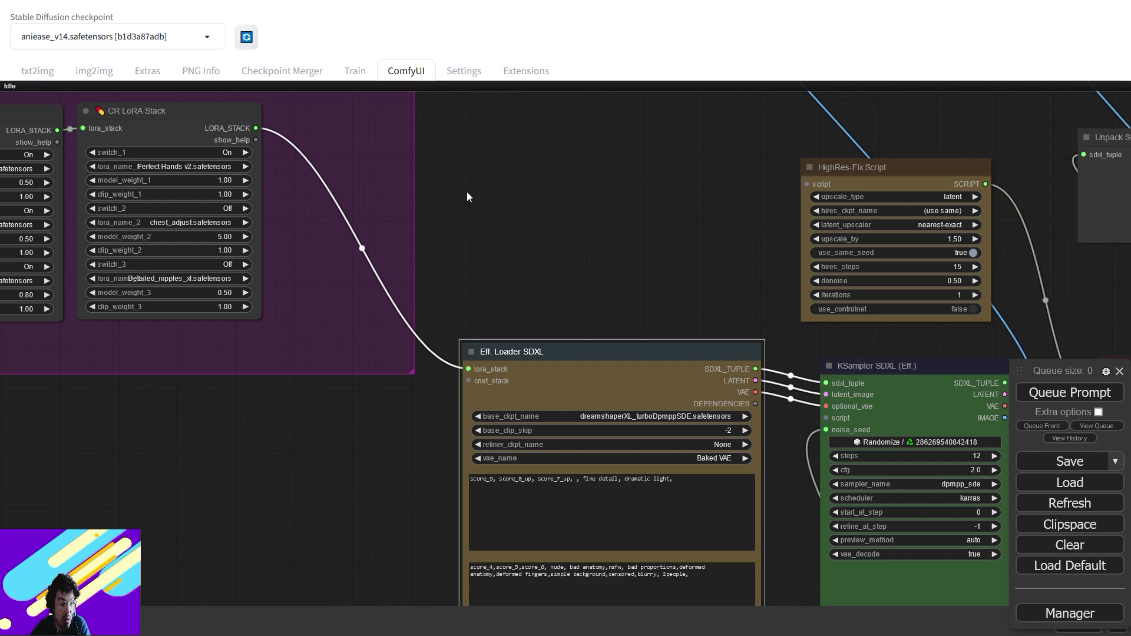
Survey the whole workflow layout from the ControlNet and LoRa groups through the HiRes++ group to the HandRefiner group and beyond
drag(135, 342, 649, 342)
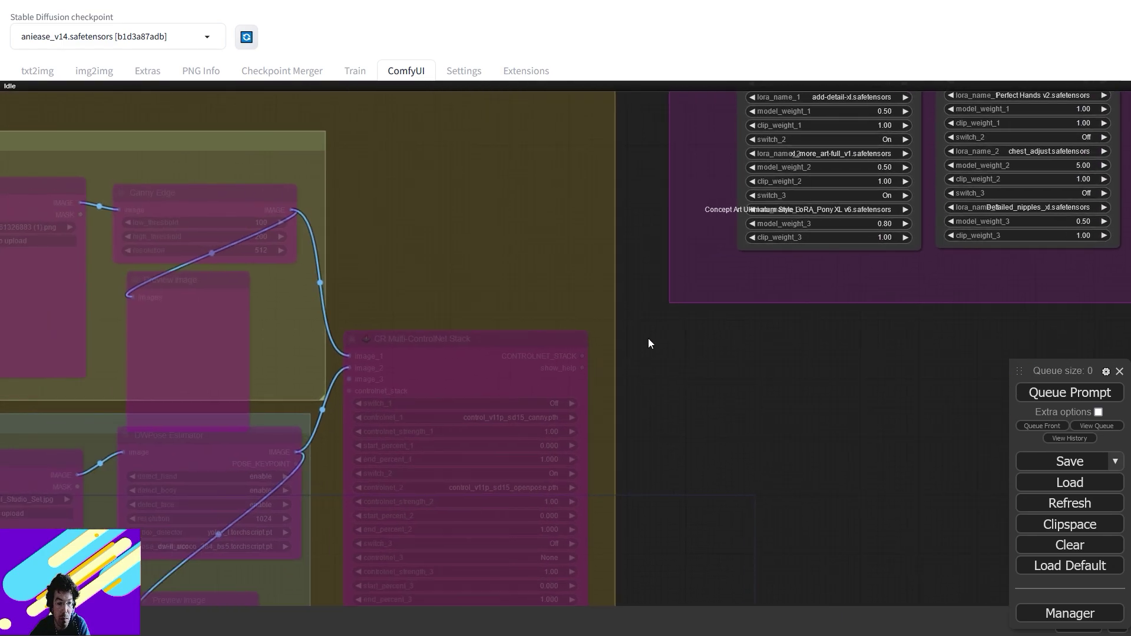
scroll(649, 338, down, 6)
scroll(684, 330, up, 1)
scroll(684, 330, down, 1)
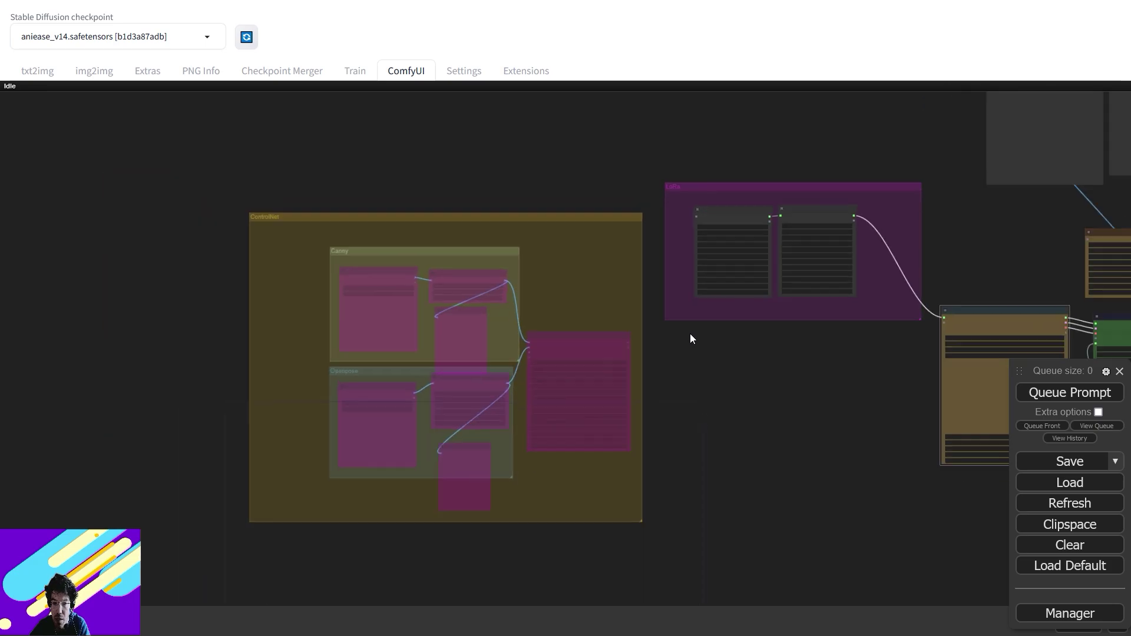
scroll(691, 333, down, 6)
drag(699, 341, 484, 475)
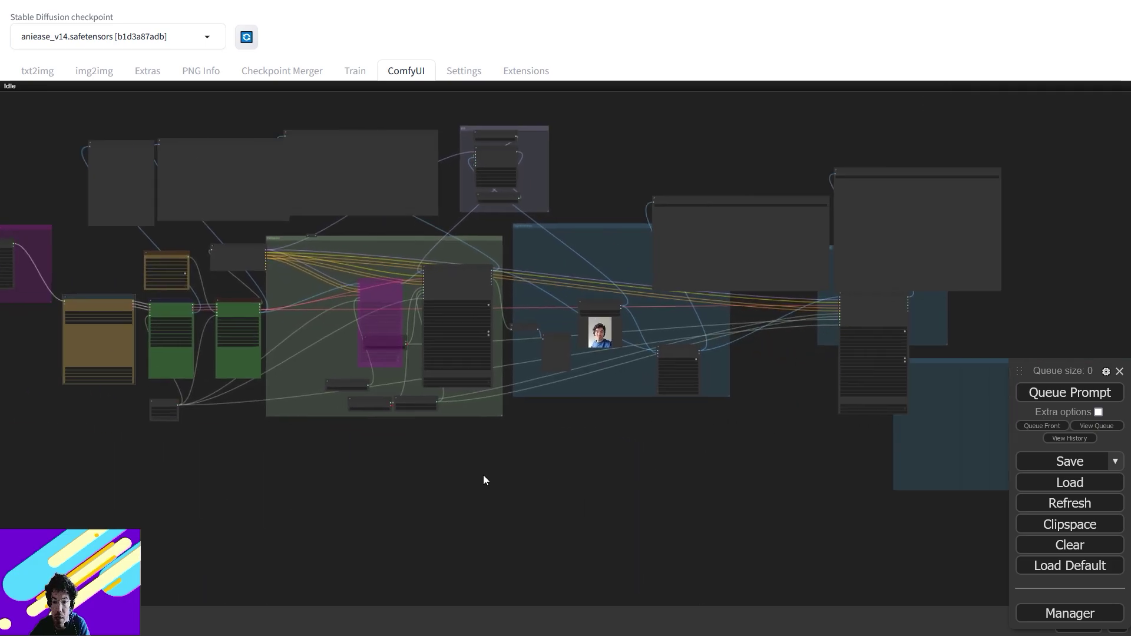
drag(537, 445, 358, 426)
drag(669, 349, 648, 359)
drag(473, 408, 887, 426)
drag(326, 453, 756, 423)
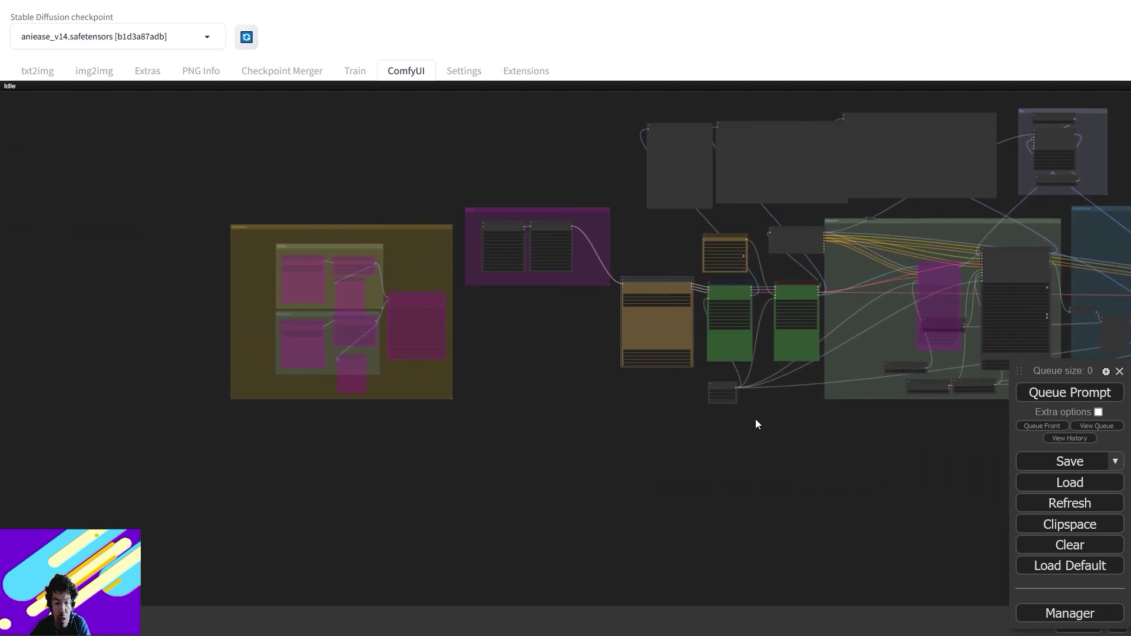
drag(588, 331, 303, 394)
drag(848, 220, 912, 224)
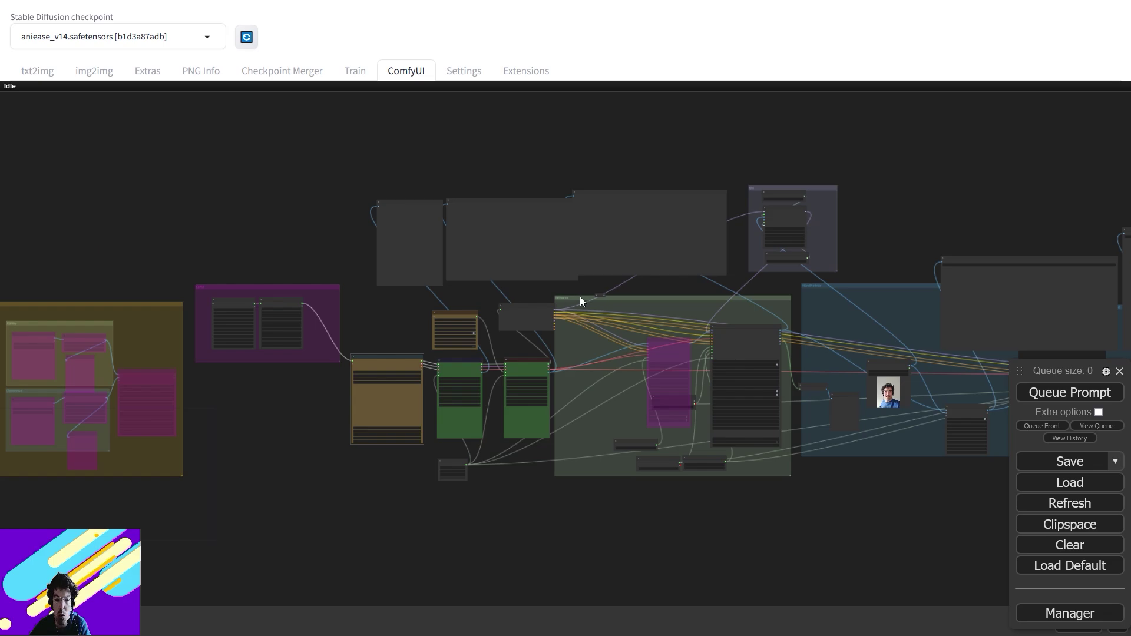
drag(424, 307, 838, 269)
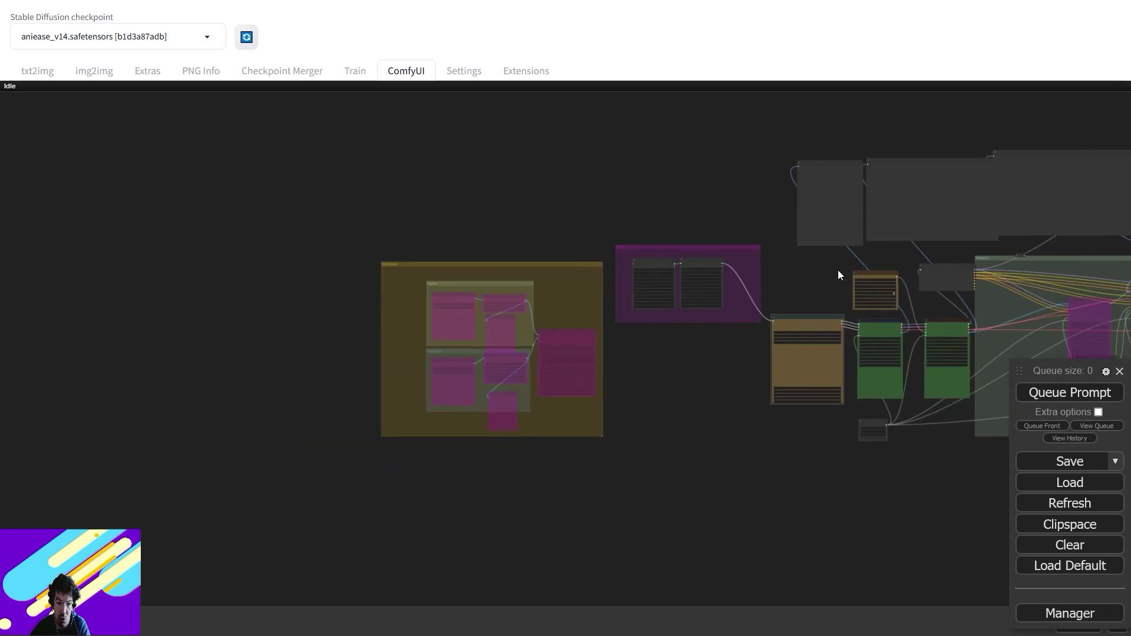
scroll(593, 283, up, 1)
scroll(592, 283, down, 1)
scroll(663, 337, down, 3)
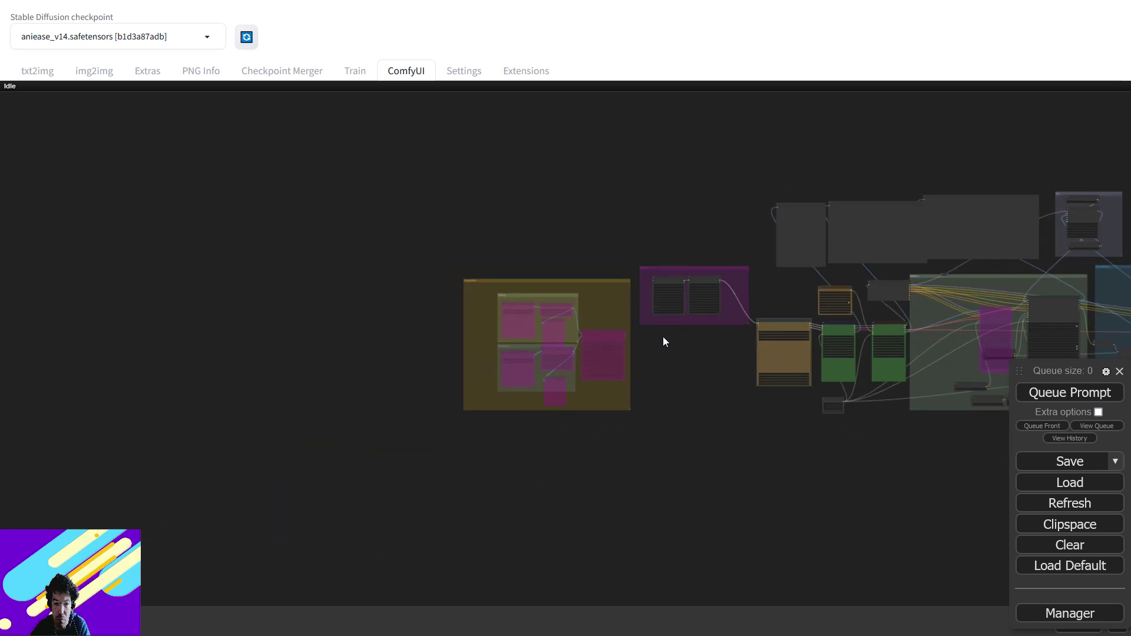
Examine the ControlNet group with its Canny and Openpose subgroups and the CR Multi-ControlNet Stack node
scroll(659, 337, up, 10)
drag(653, 335, 895, 297)
scroll(649, 239, up, 6)
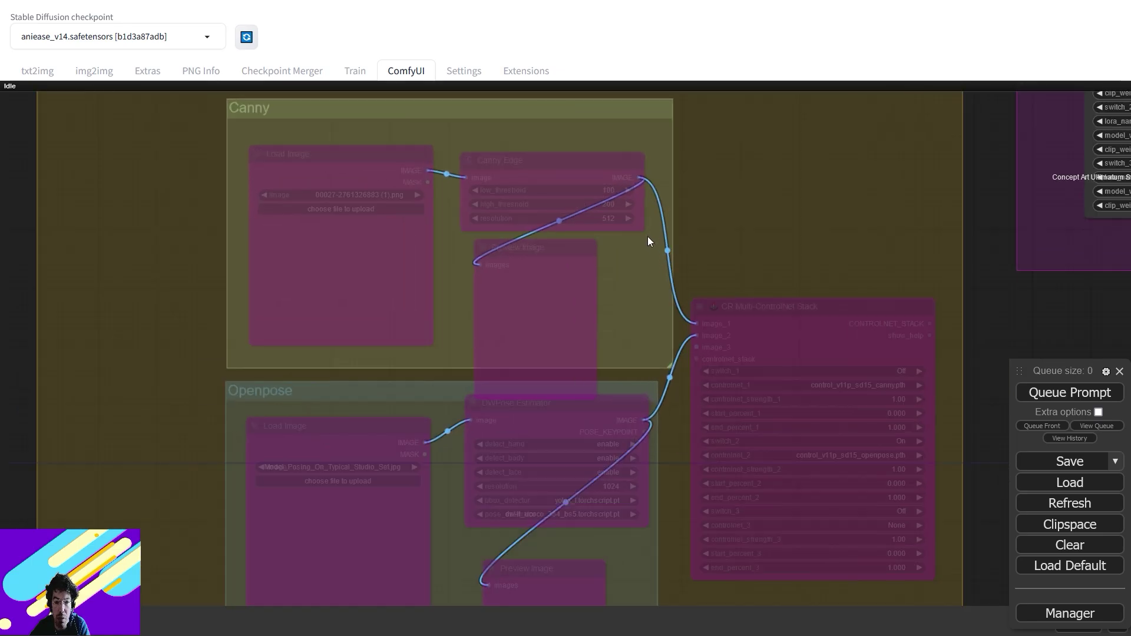
drag(740, 253, 730, 222)
scroll(728, 221, down, 1)
scroll(726, 220, down, 2)
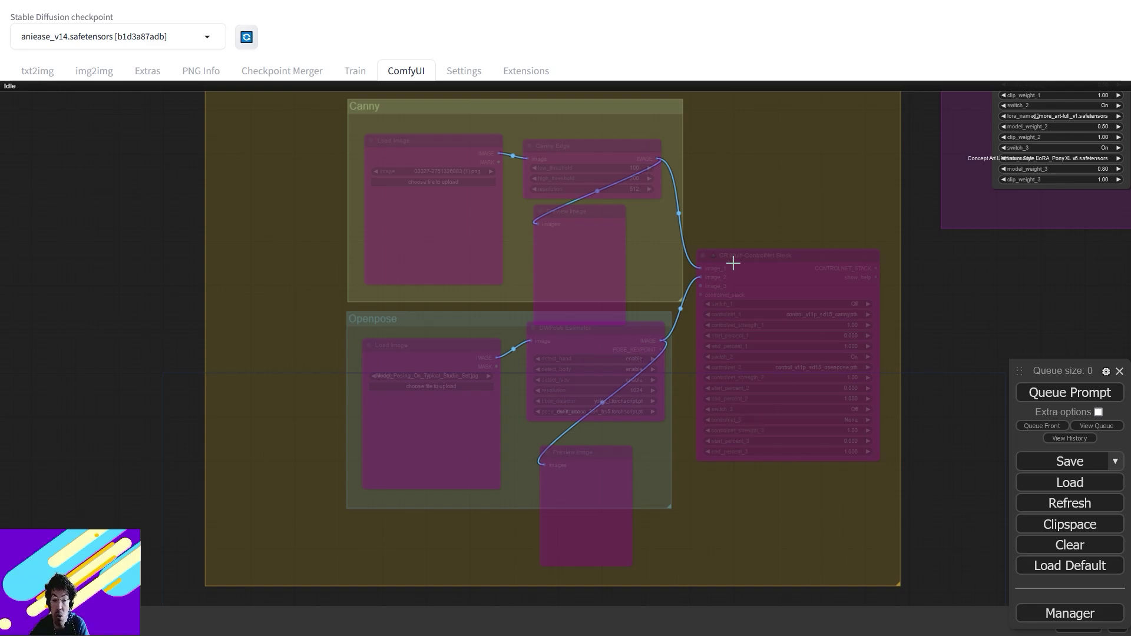
Move the LoRa group down so that its two stack nodes sit beside the Eff. Loader SDXL node
drag(927, 260, 243, 416)
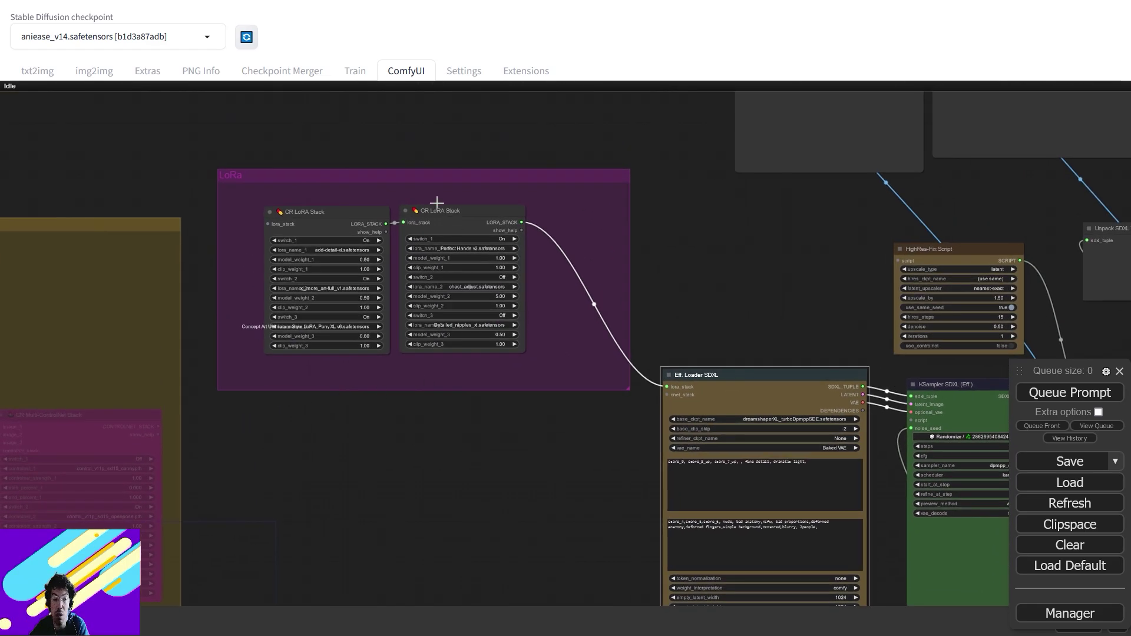
drag(403, 177, 418, 366)
drag(609, 338, 478, 226)
Examine the Eff. Loader SDXL node and the two CR LoRA Stack nodes feeding it
scroll(610, 242, down, 2)
scroll(613, 241, up, 6)
scroll(613, 246, down, 5)
scroll(582, 246, up, 10)
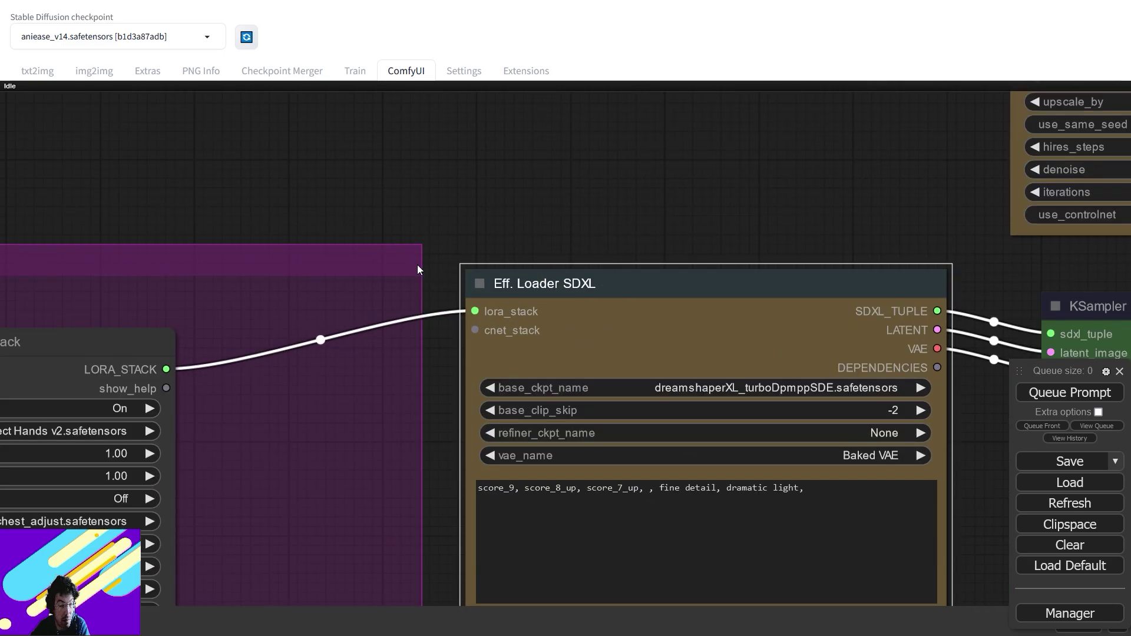
scroll(417, 267, down, 5)
scroll(457, 242, up, 2)
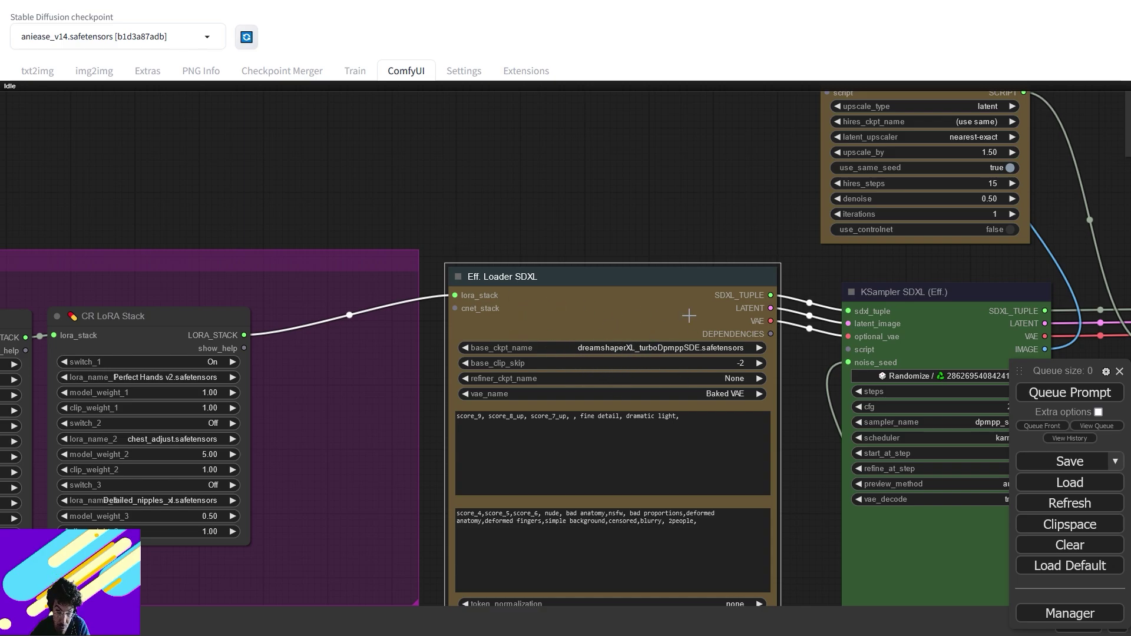
drag(542, 244, 914, 136)
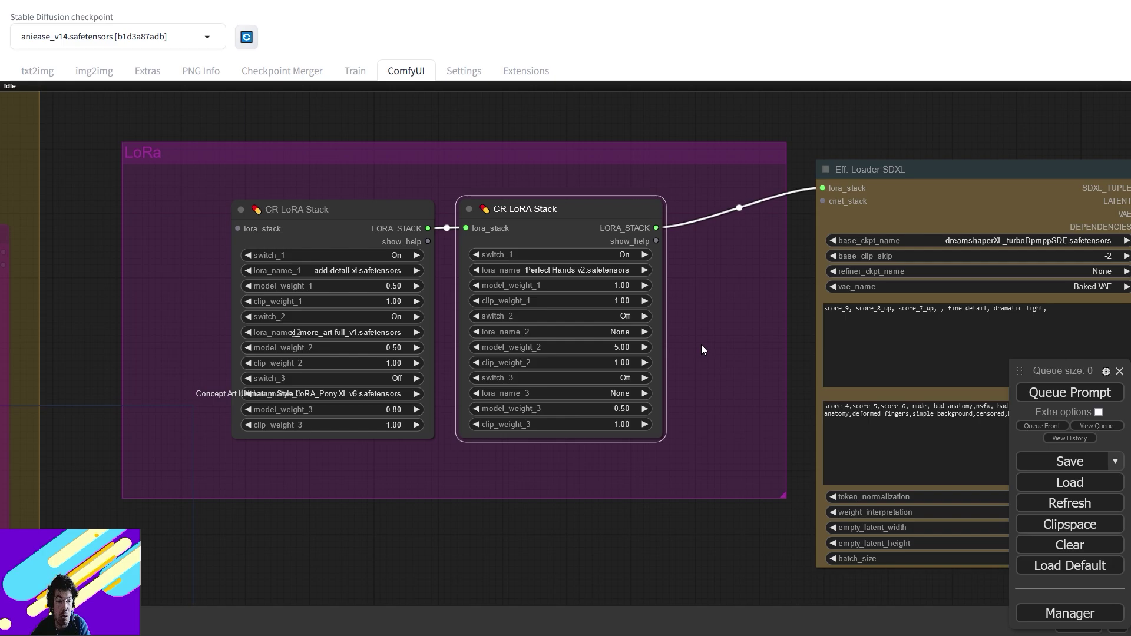
Examine the checkpoint, prompt and latent settings of Eff. Loader SDXL and the sampling settings of both KSampler SDXL nodes
drag(694, 330, 374, 318)
drag(864, 327, 769, 327)
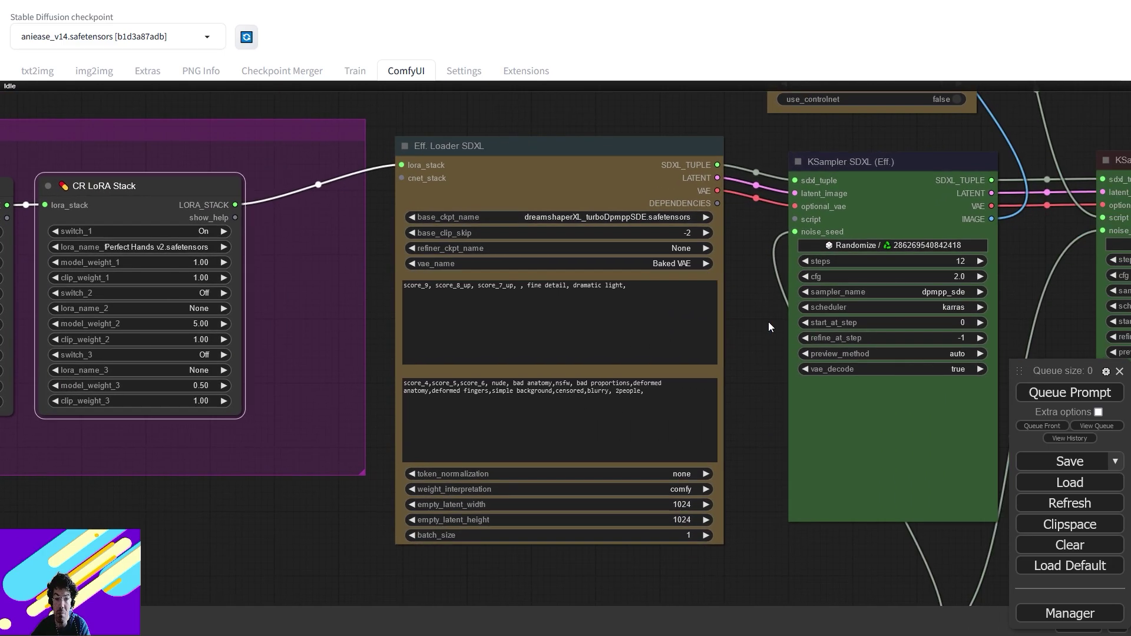
scroll(616, 212, up, 5)
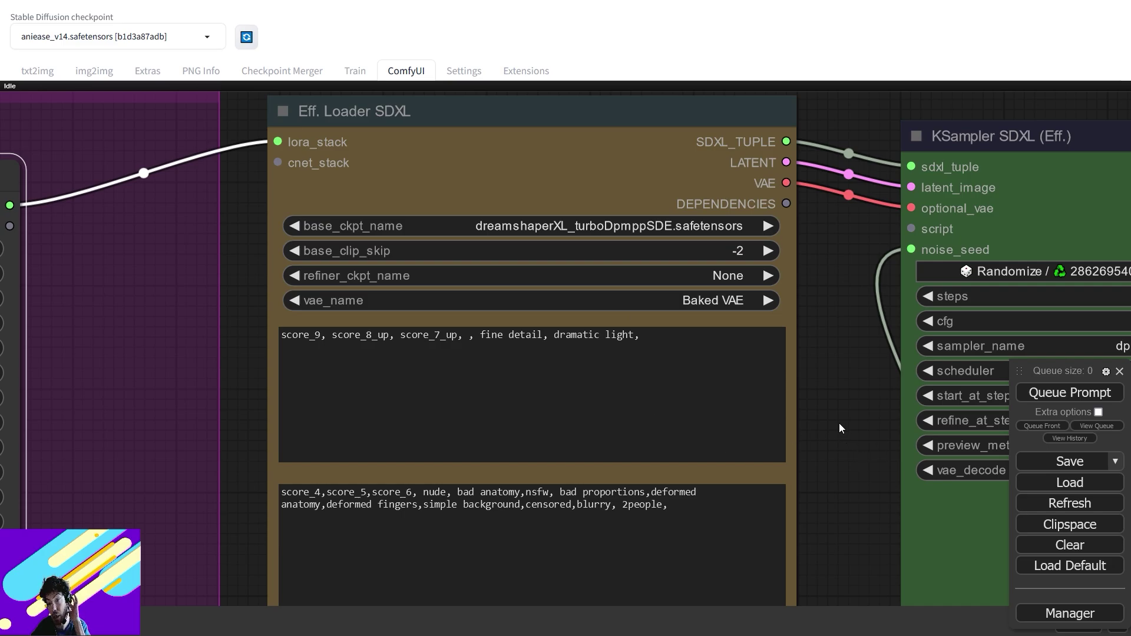
drag(826, 387, 518, 386)
scroll(518, 387, up, 1)
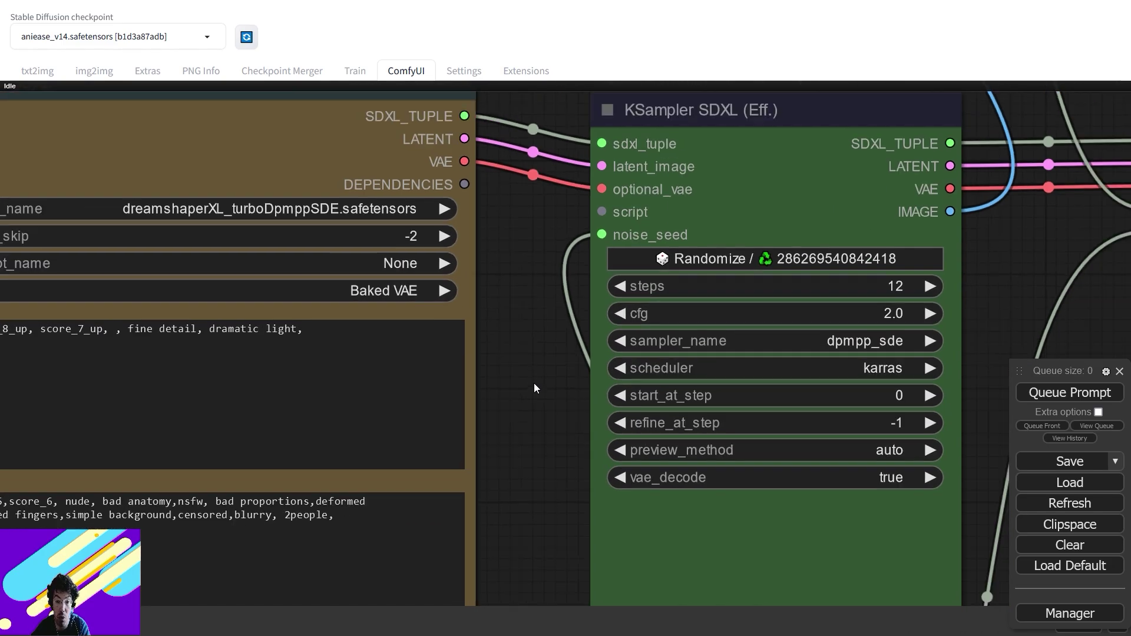
scroll(534, 383, down, 3)
drag(748, 423, 700, 376)
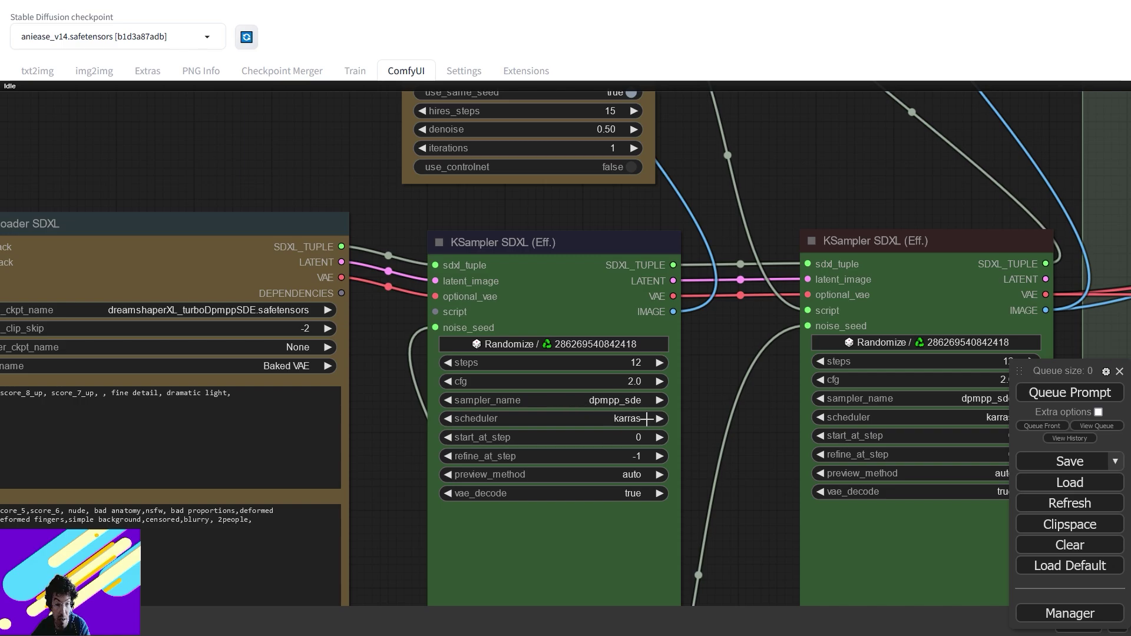
drag(725, 402, 400, 416)
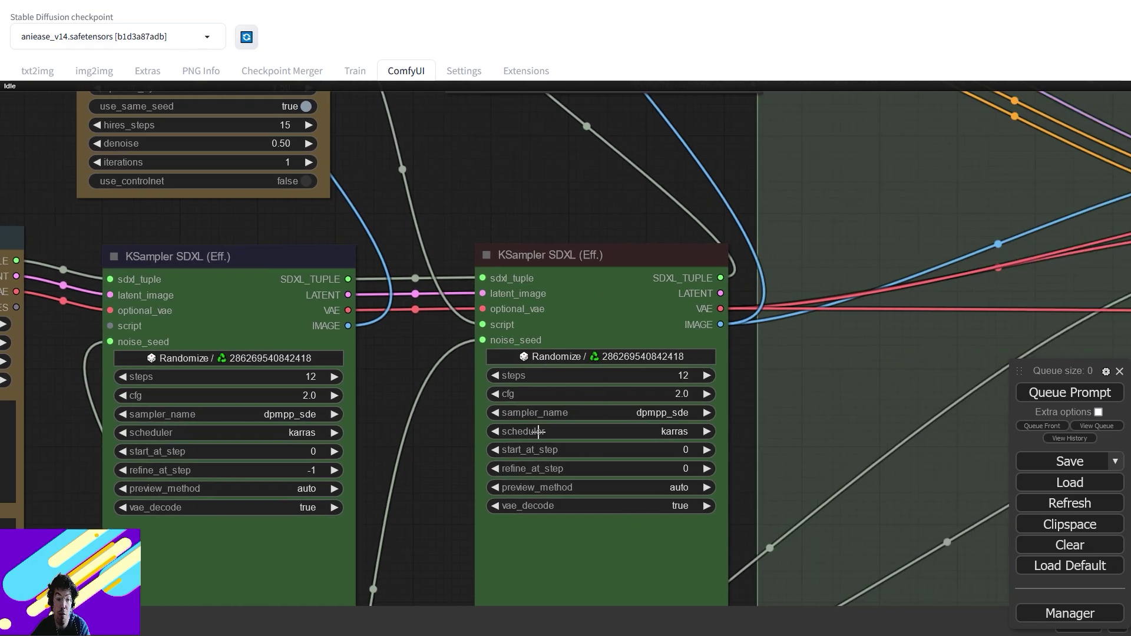
Place the HighRes-Fix Script node directly above the second KSampler SDXL node and shift the Unpack SDXL Tuple node up
drag(507, 201, 572, 394)
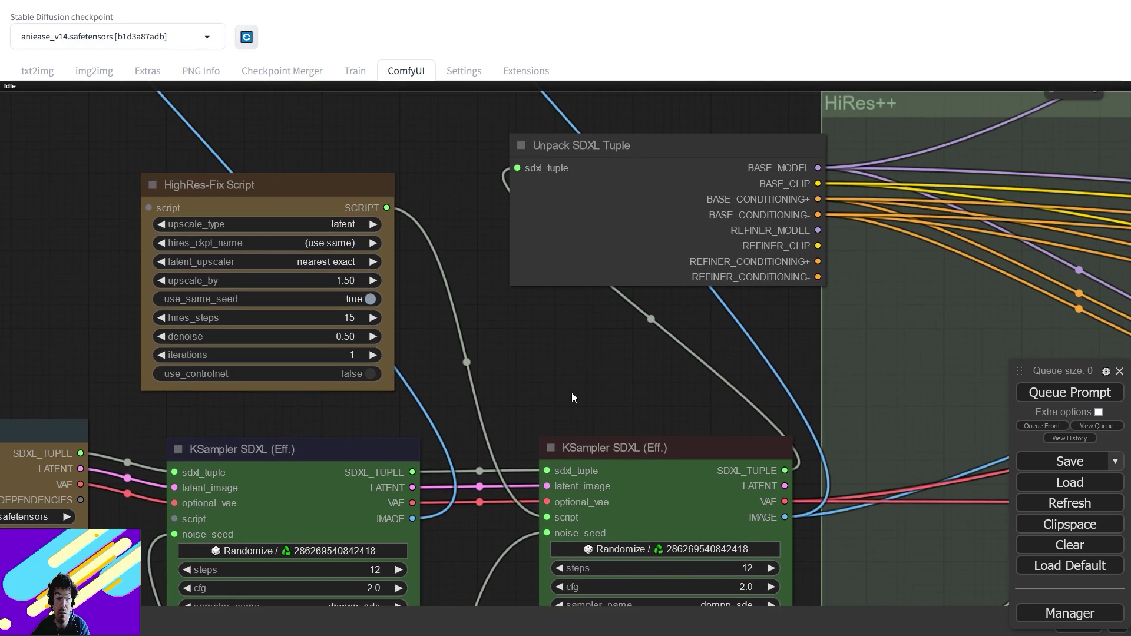
drag(350, 230, 720, 284)
drag(663, 255, 668, 196)
drag(629, 245, 664, 248)
drag(861, 344, 820, 197)
drag(665, 318, 664, 364)
drag(755, 257, 734, 377)
click(641, 221)
drag(641, 221, 641, 247)
scroll(789, 298, up, 1)
Move the first Preview Image node slightly down and to the left, above the Eff. Loader and first KSampler nodes
drag(257, 147, 359, 316)
scroll(361, 319, down, 7)
scroll(438, 409, down, 2)
drag(439, 409, 528, 437)
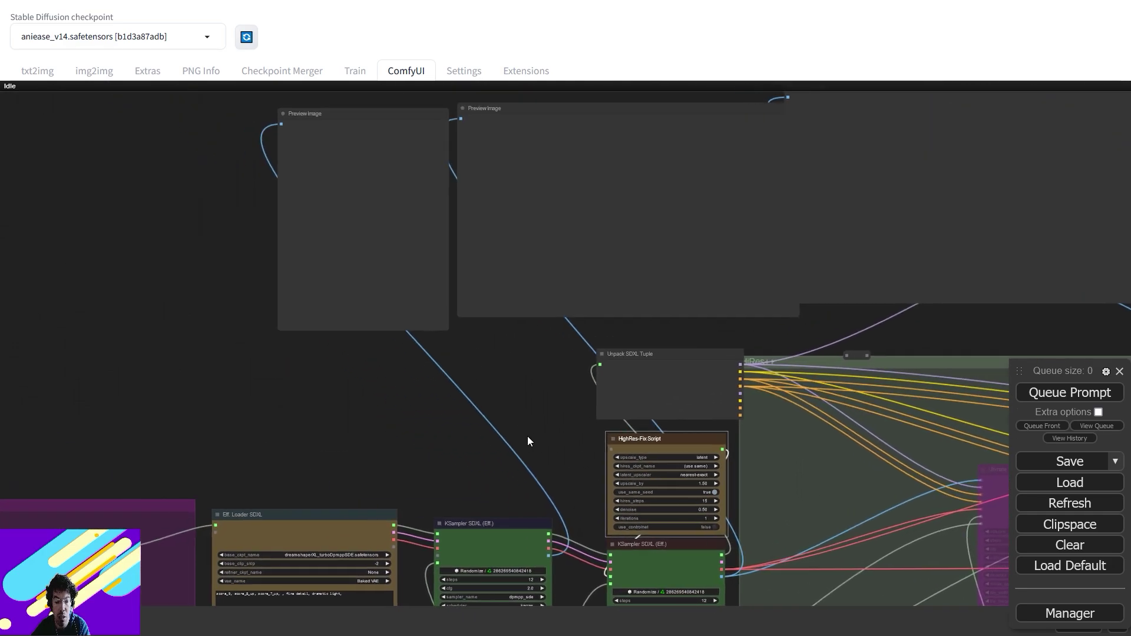
drag(365, 121, 416, 250)
drag(449, 357, 374, 255)
drag(786, 447, 658, 326)
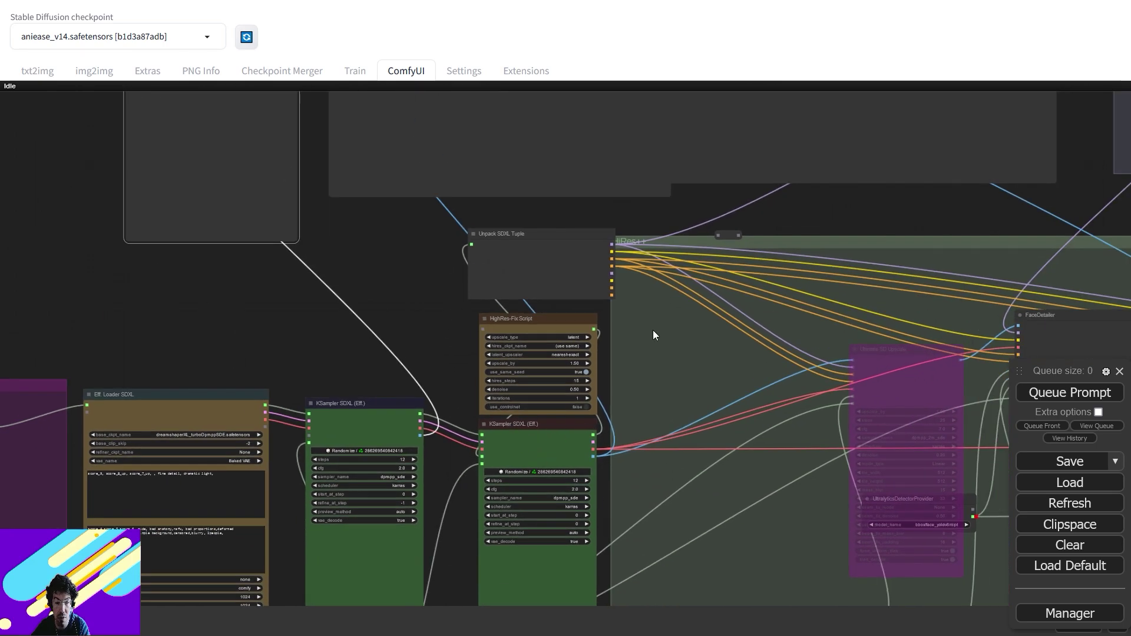
Move the Unpack SDXL Tuple node into the HiRes++ group and lower the second Preview Image node slightly
drag(592, 284, 580, 421)
drag(526, 366, 673, 398)
drag(538, 140, 526, 170)
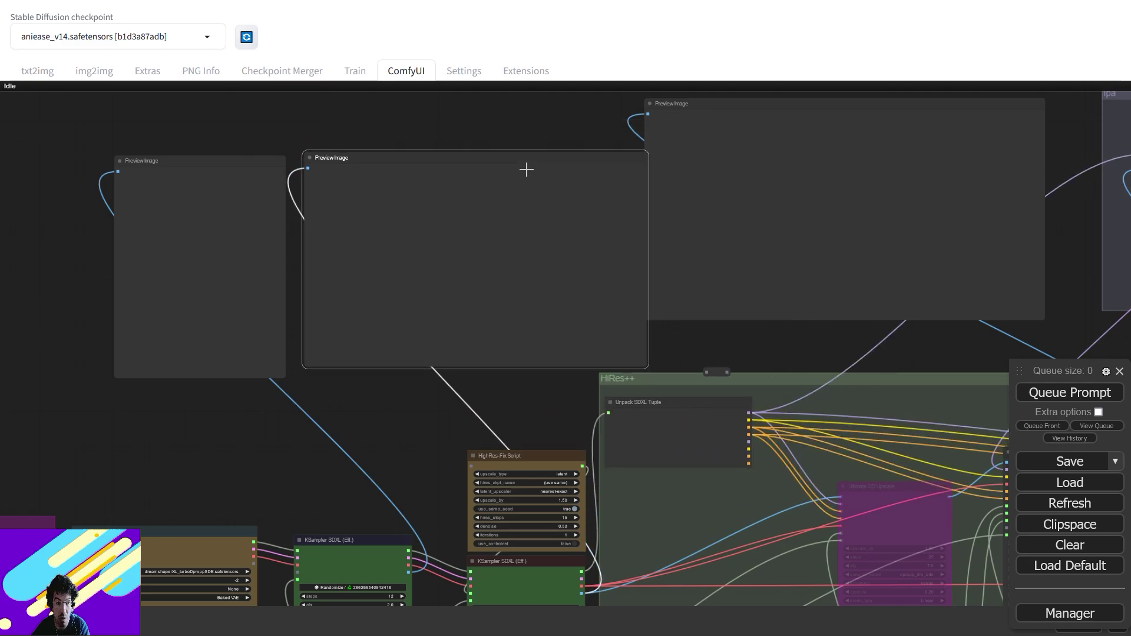
Spread the three Preview Image nodes apart and delete the small reroute node above the HiRes++ group
drag(210, 157, 124, 140)
drag(409, 157, 328, 145)
drag(674, 327, 485, 435)
drag(569, 172, 545, 148)
drag(496, 422, 479, 309)
click(482, 285)
key(Delete)
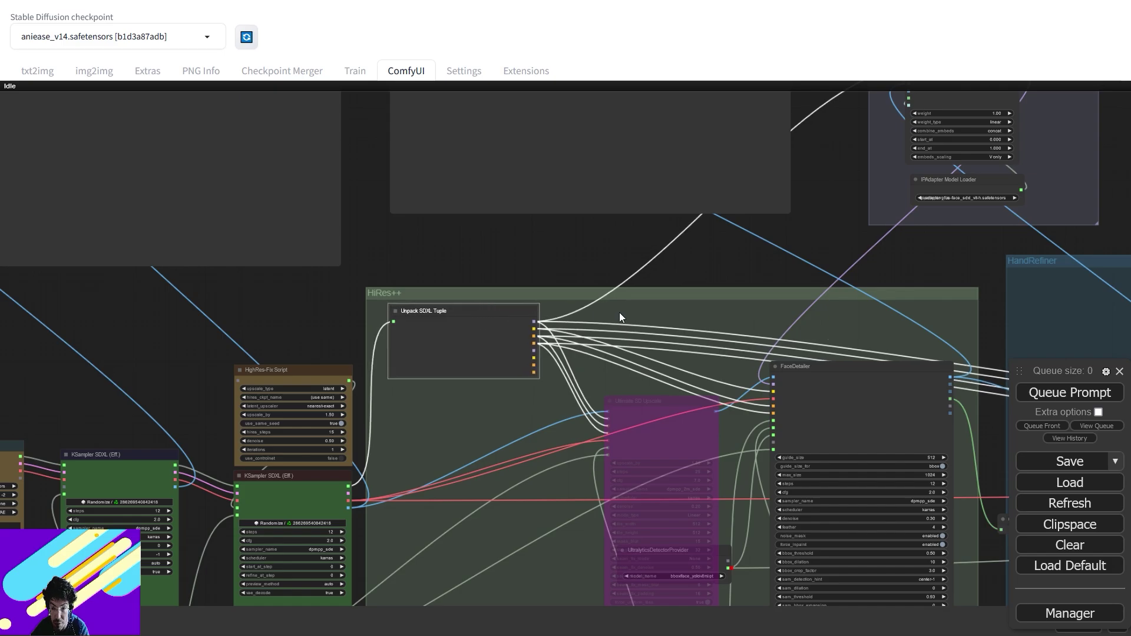
Reposition the Ultimate SD Upscale node within HiRes++ and move the overlapping UltralyticsDetectorProvider node beside Load Upscale Model
drag(496, 426, 547, 241)
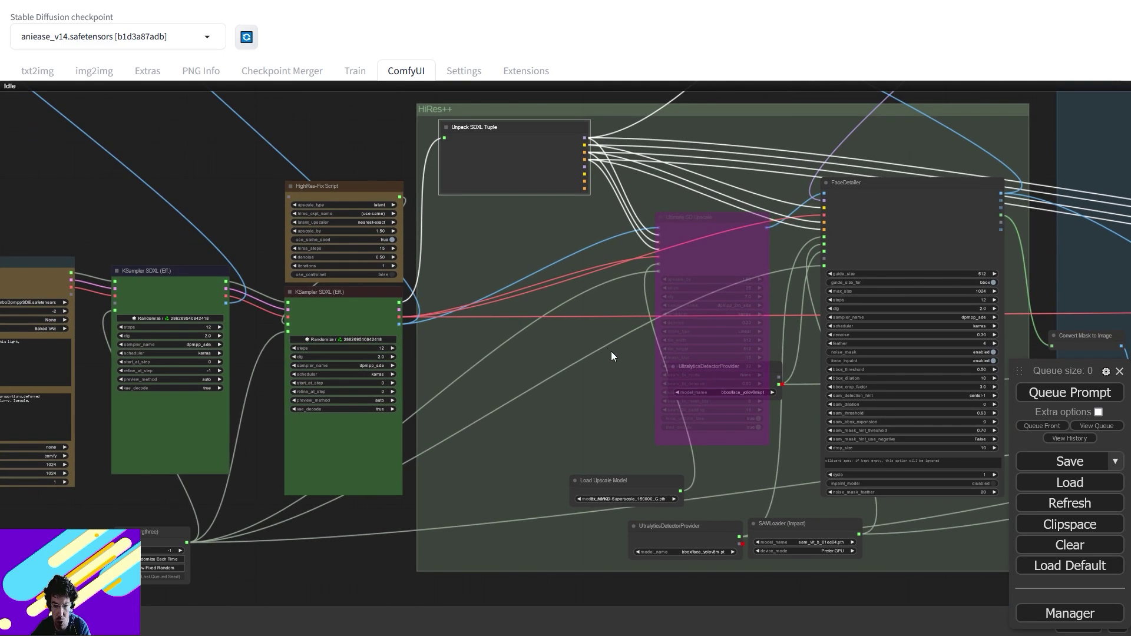
drag(697, 223, 665, 197)
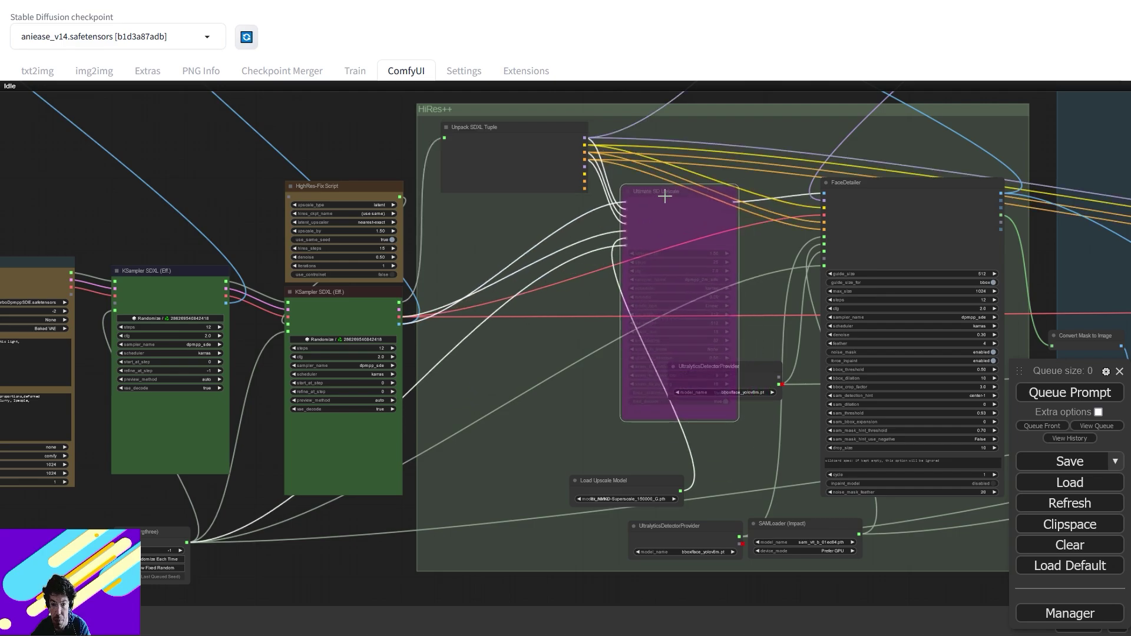
drag(758, 372, 772, 506)
drag(673, 357, 674, 361)
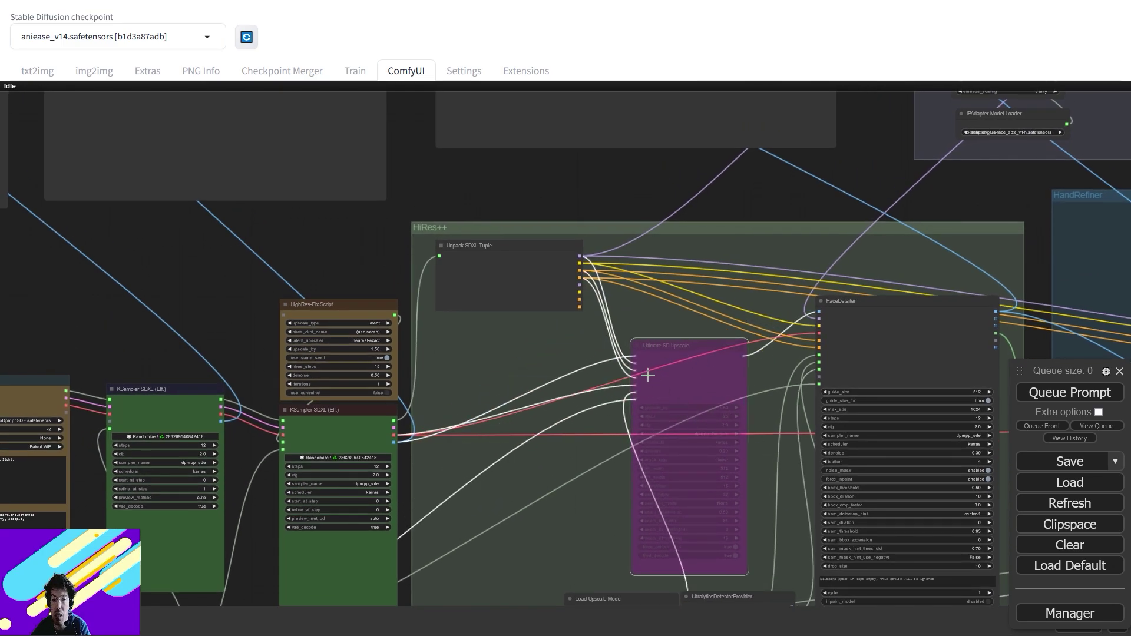
Examine the connections from the KSampler SDXL and HighRes-Fix Script nodes through the HiRes++ group to the HandRefiner group
drag(466, 322, 522, 318)
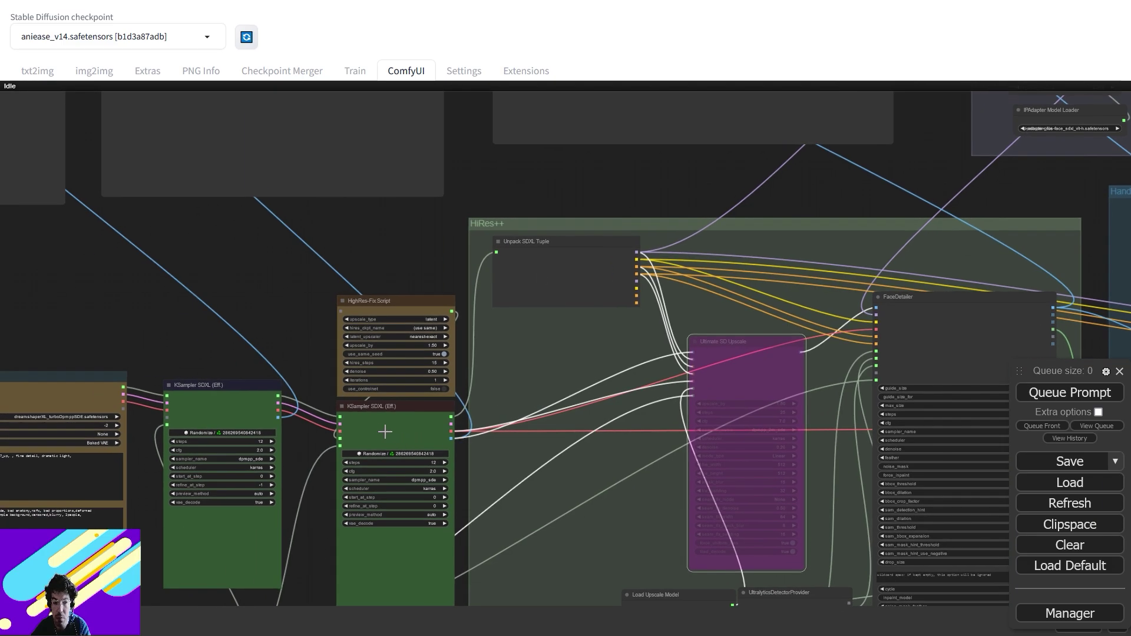
scroll(486, 398, up, 5)
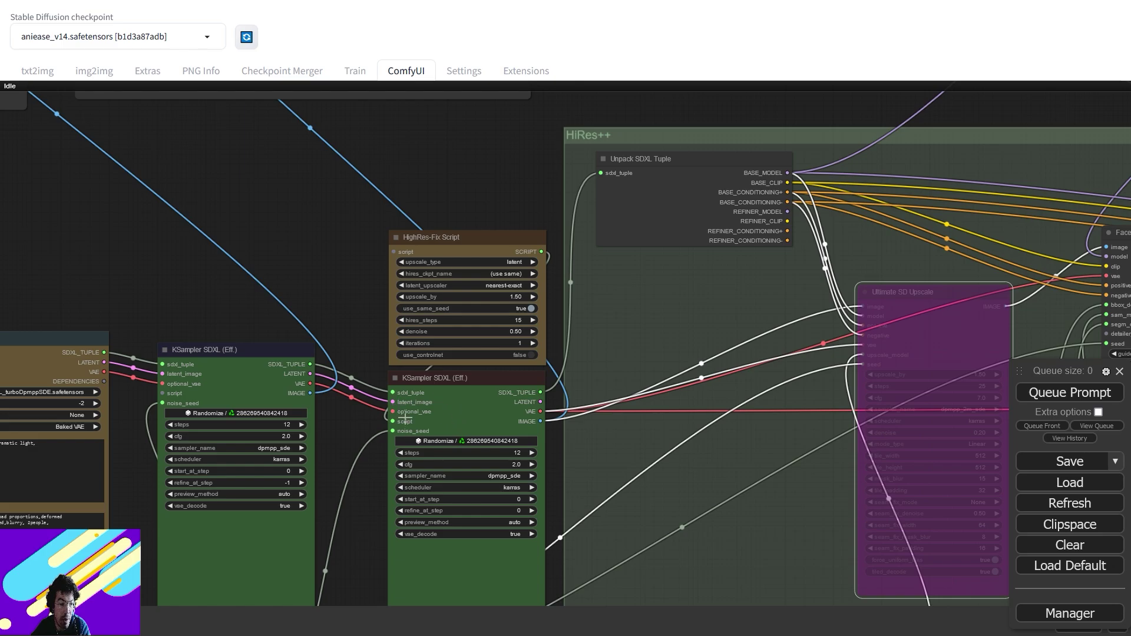
drag(655, 363, 458, 370)
scroll(459, 371, down, 9)
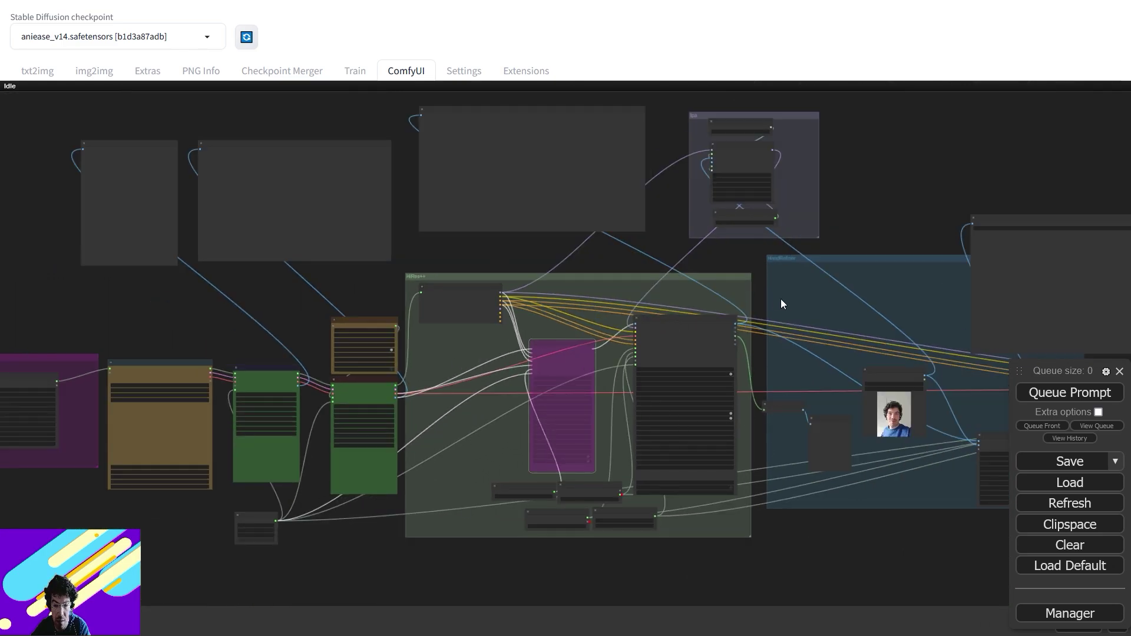
drag(773, 302, 502, 290)
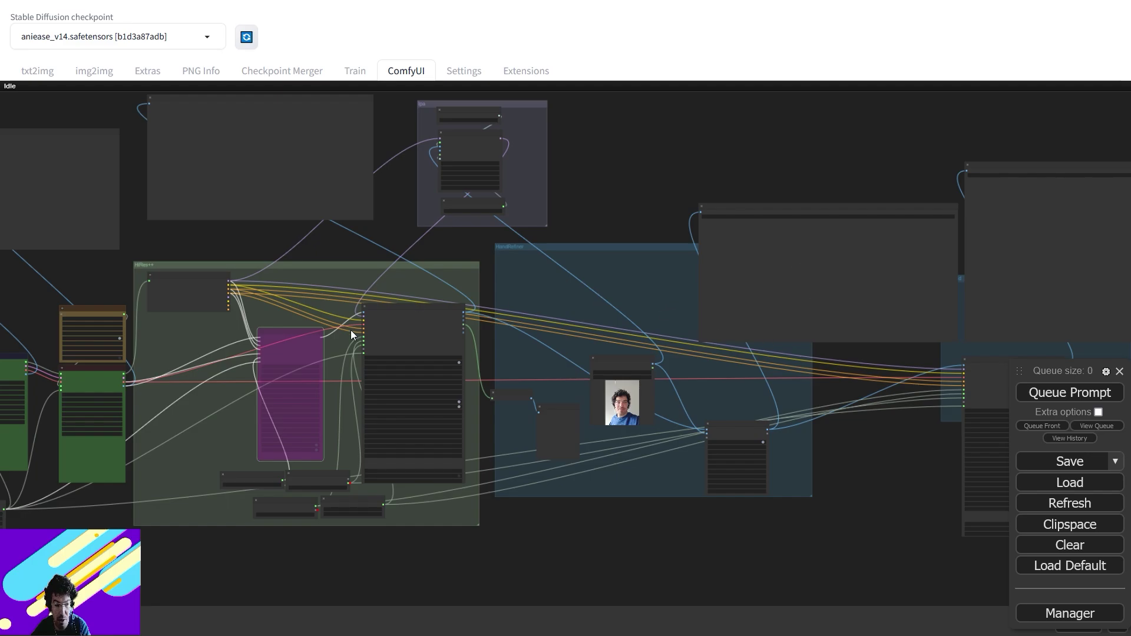
drag(351, 334, 722, 326)
scroll(557, 266, up, 8)
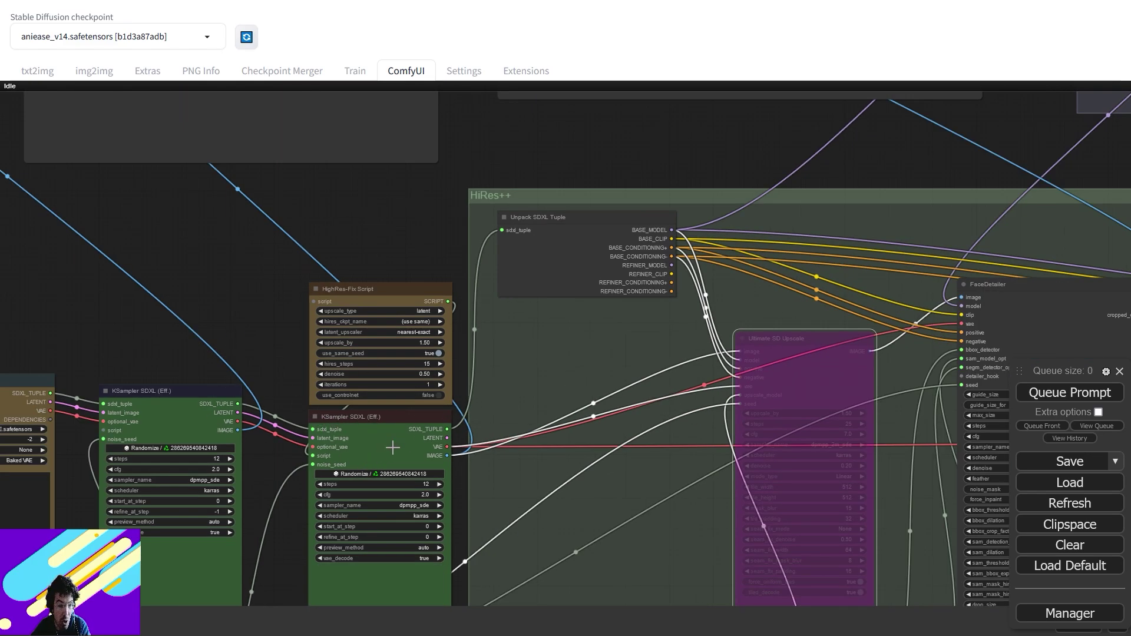
Examine the Unpack SDXL Tuple outputs feeding the Ultimate SD Upscale and FaceDetailer nodes, and their place in the whole workflow
scroll(479, 251, up, 6)
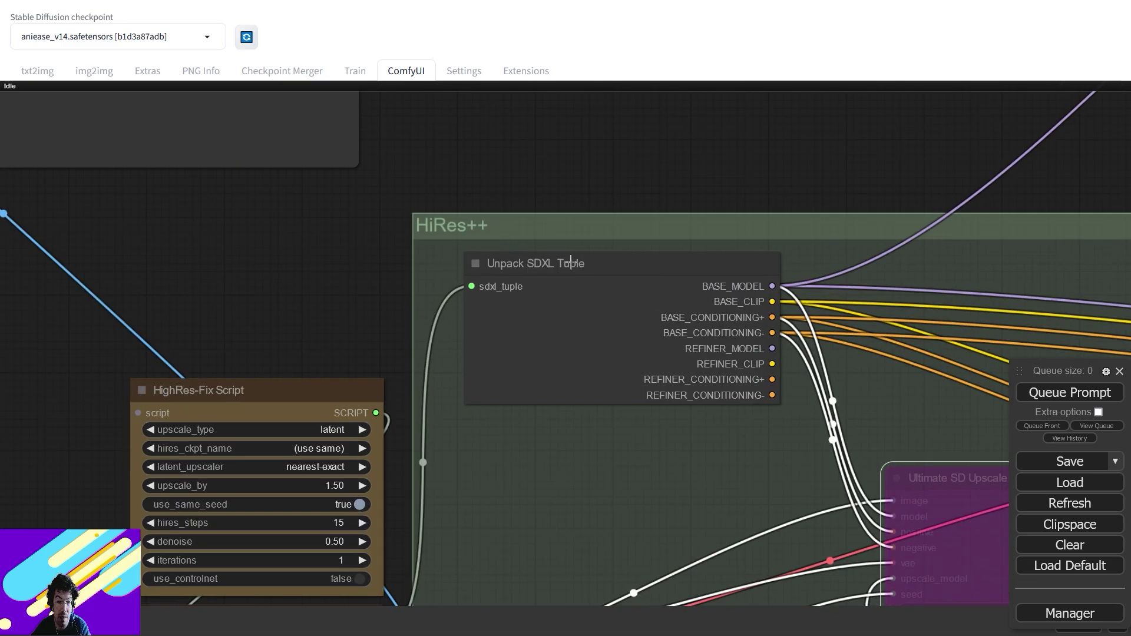
drag(653, 326, 343, 329)
scroll(331, 306, down, 4)
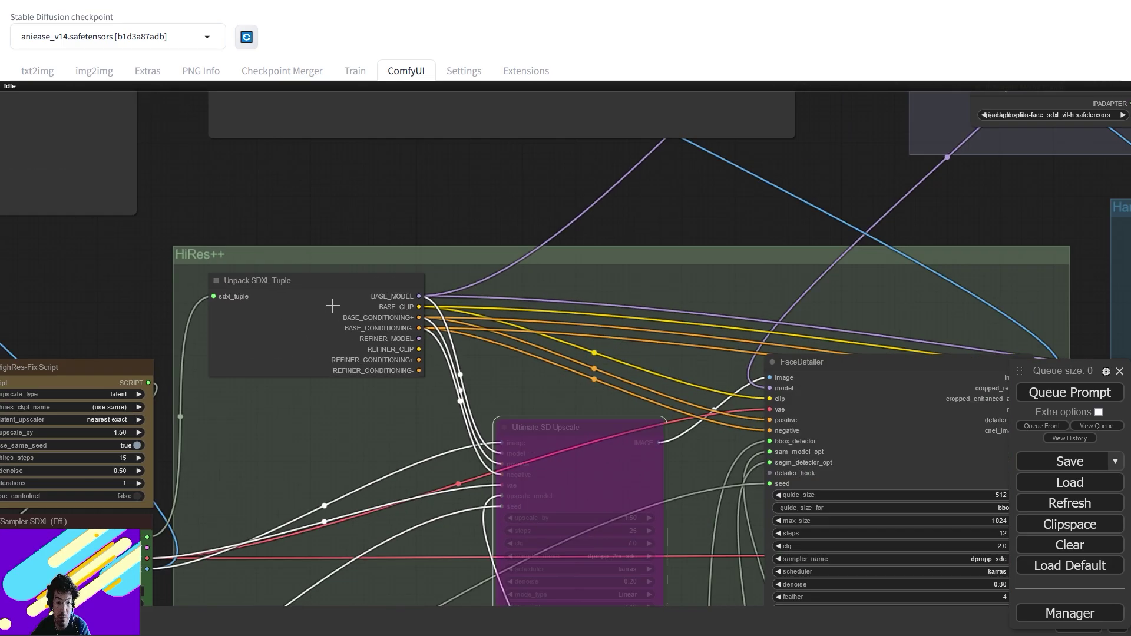
drag(545, 283, 313, 260)
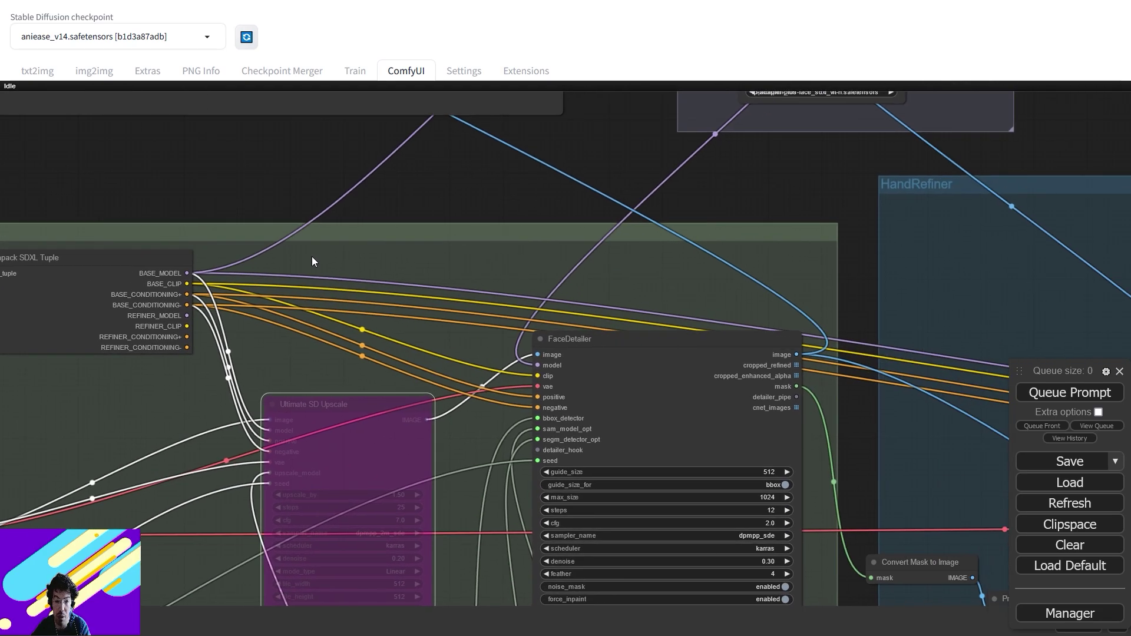
scroll(412, 299, down, 5)
drag(407, 267, 457, 313)
drag(490, 358, 387, 272)
scroll(384, 278, down, 7)
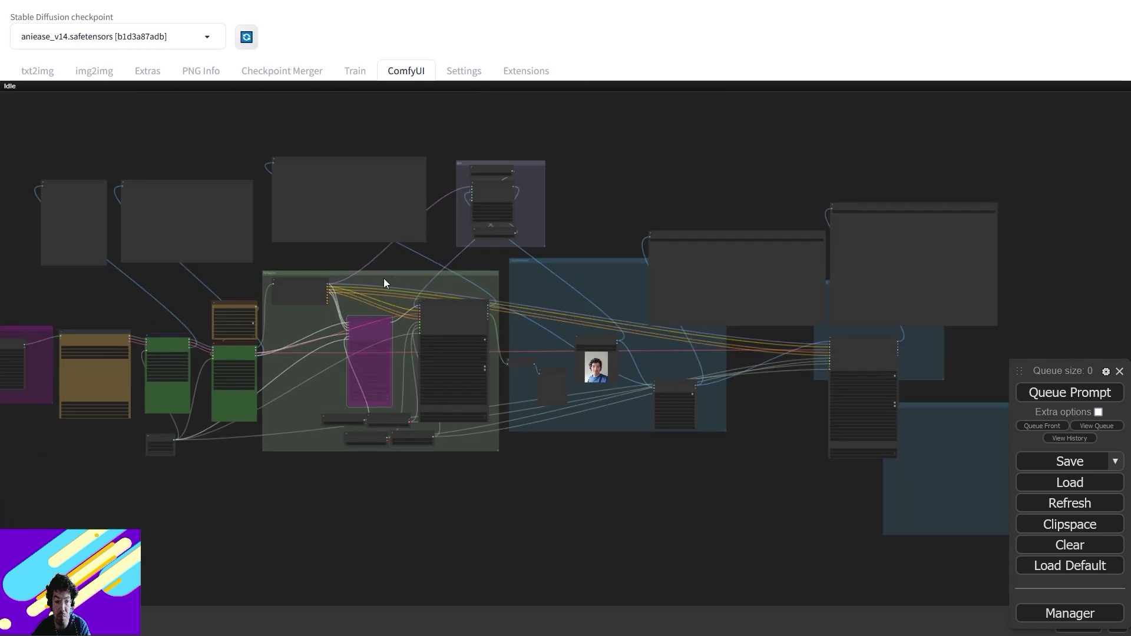
scroll(383, 278, up, 7)
scroll(383, 278, up, 3)
drag(383, 278, 473, 319)
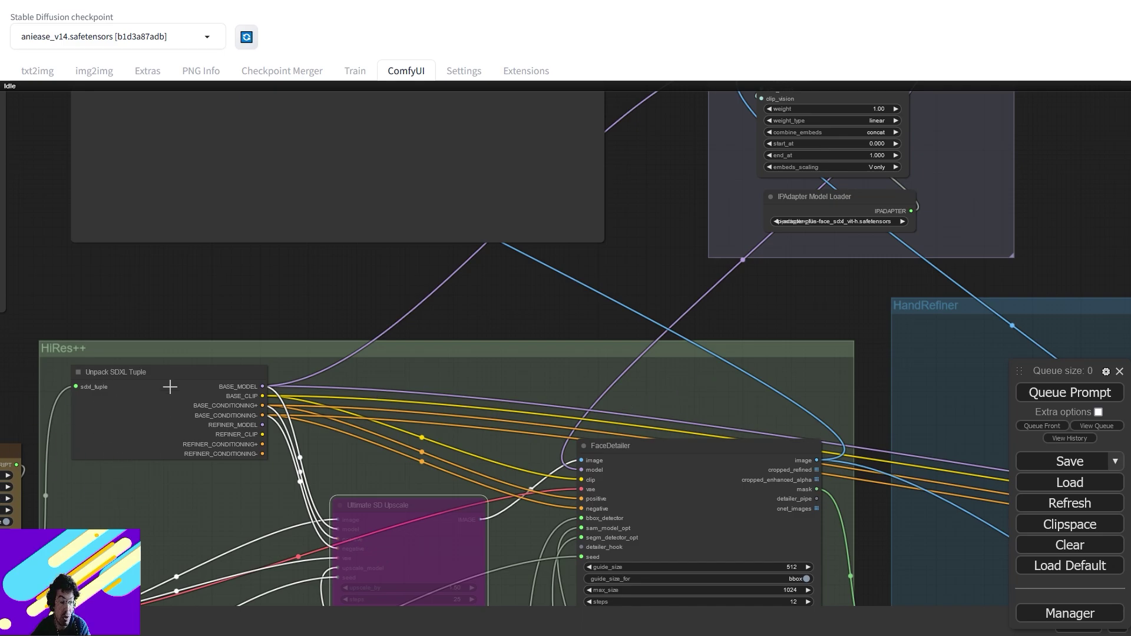
Follow the links from HiRes++ through HandRefiner to the final FaceDetailer, and back past the Ipa group to the samplers
drag(338, 453, 275, 453)
drag(648, 413, 348, 412)
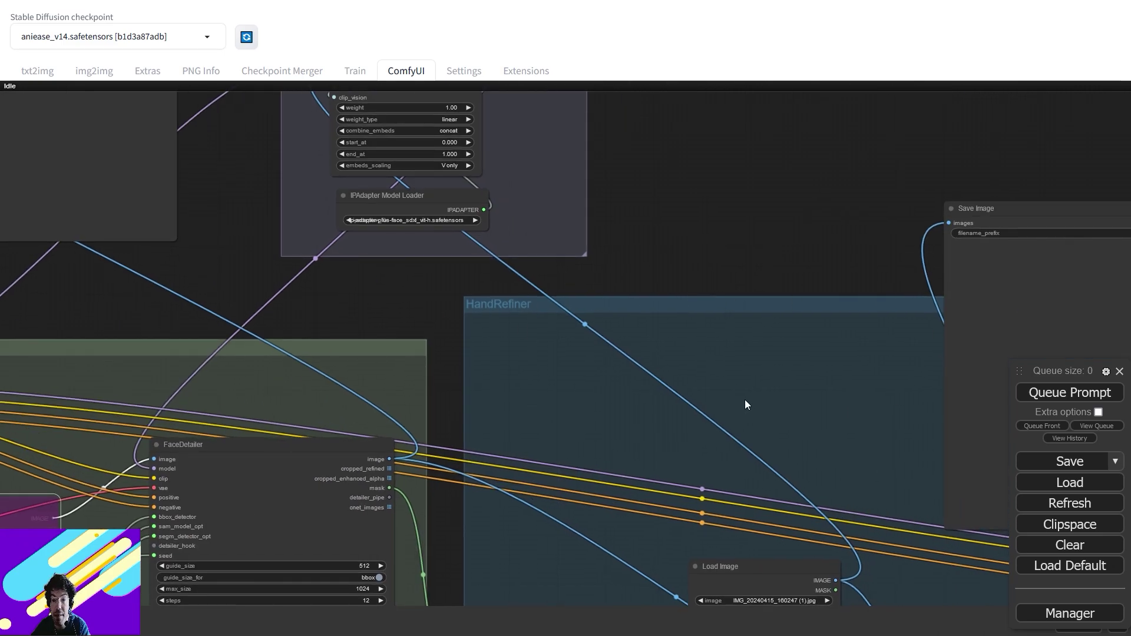
drag(589, 295, 501, 294)
drag(884, 413, 412, 353)
drag(815, 351, 358, 373)
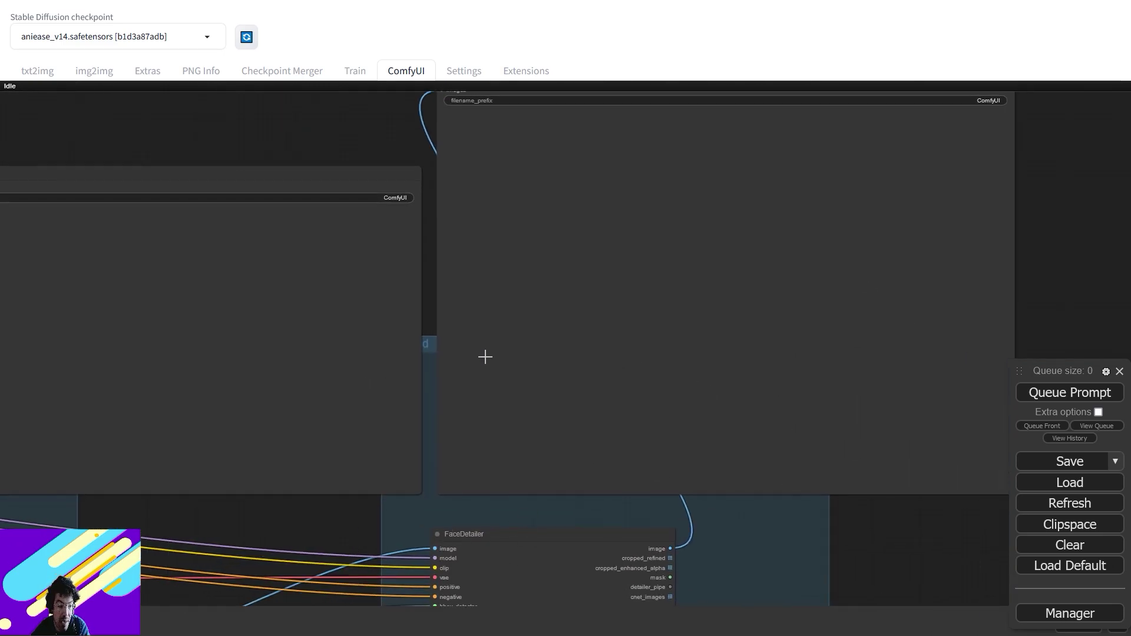
drag(271, 333, 530, 601)
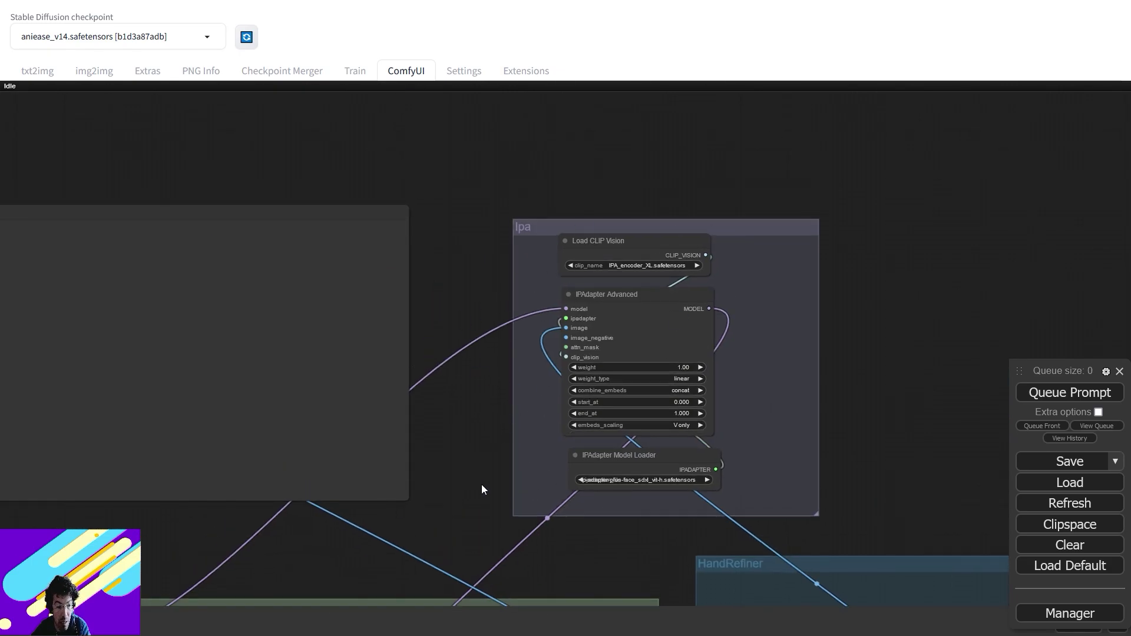
drag(476, 503, 589, 191)
drag(684, 334, 970, 276)
drag(573, 454, 649, 455)
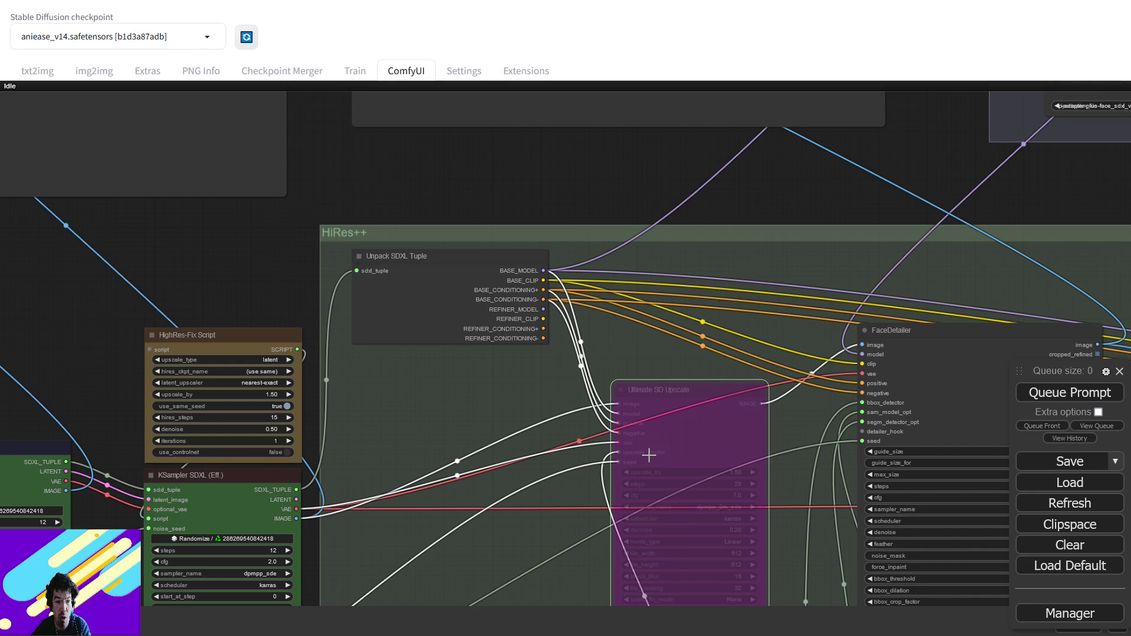
drag(408, 452, 491, 445)
drag(298, 520, 330, 475)
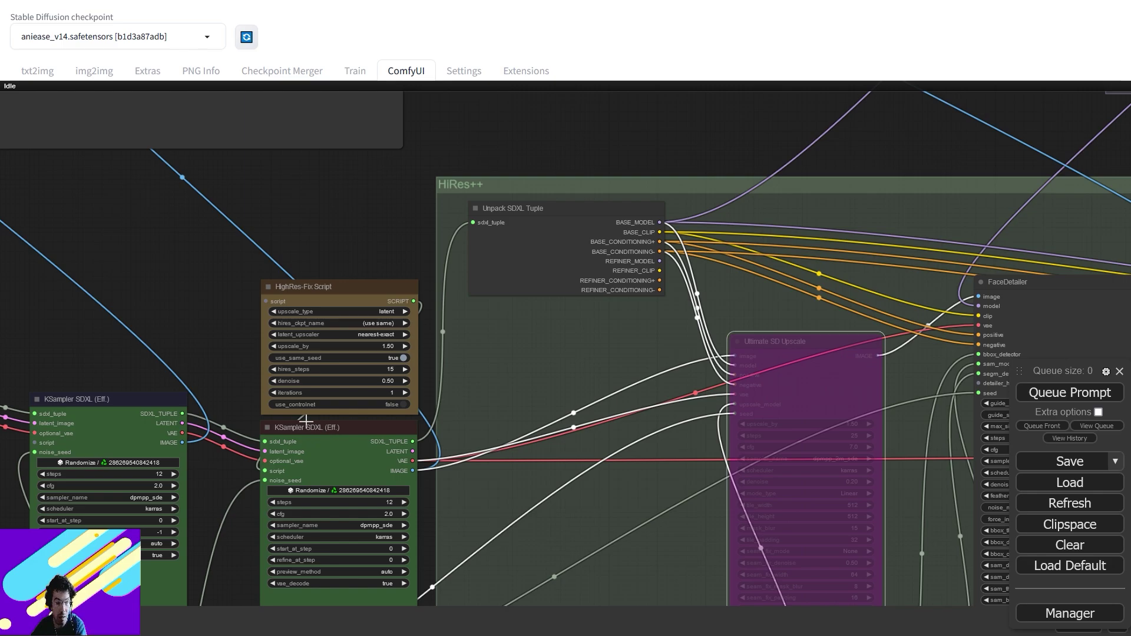
Reposition the Ultimate SD Upscale node between Unpack SDXL Tuple and FaceDetailer, slightly below their title bars
drag(553, 365, 343, 314)
drag(521, 335, 513, 363)
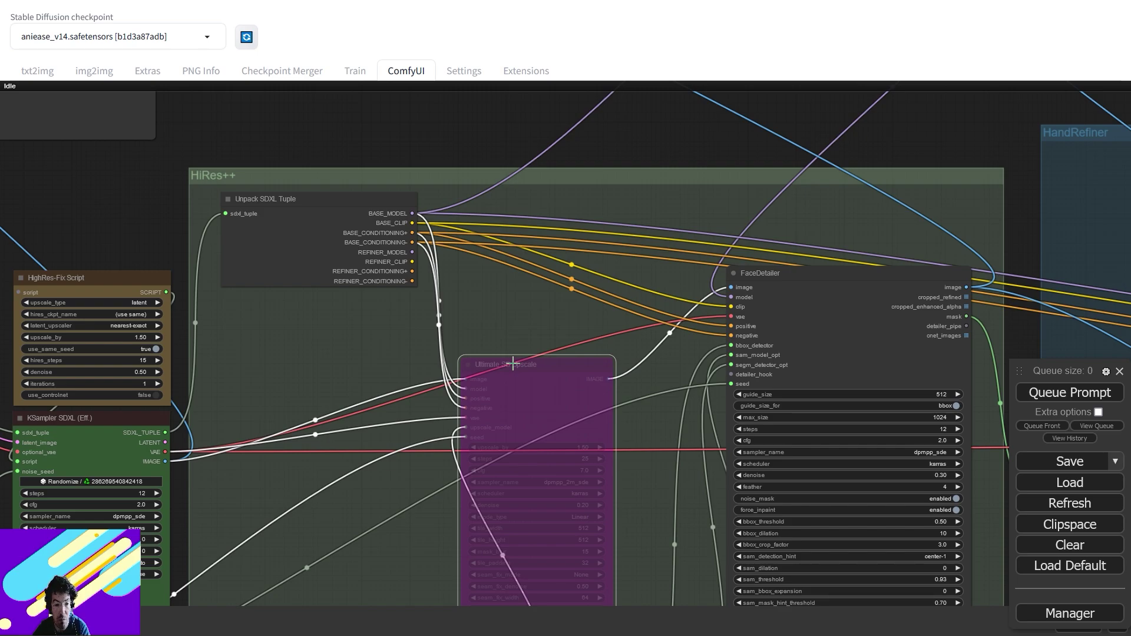
drag(515, 381, 524, 326)
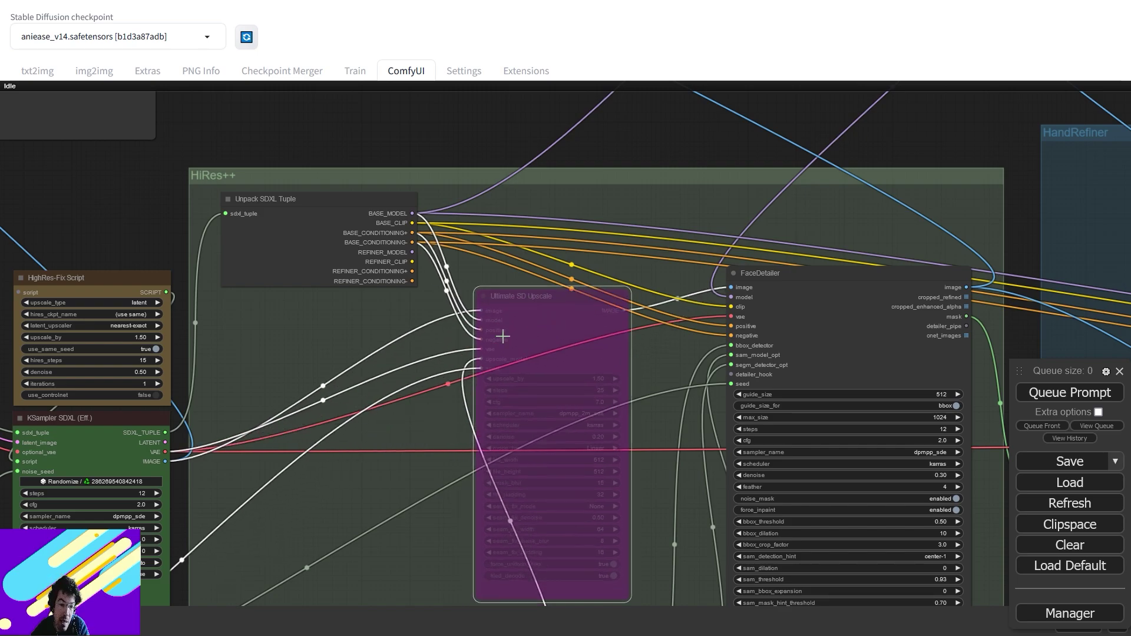
scroll(516, 294, up, 7)
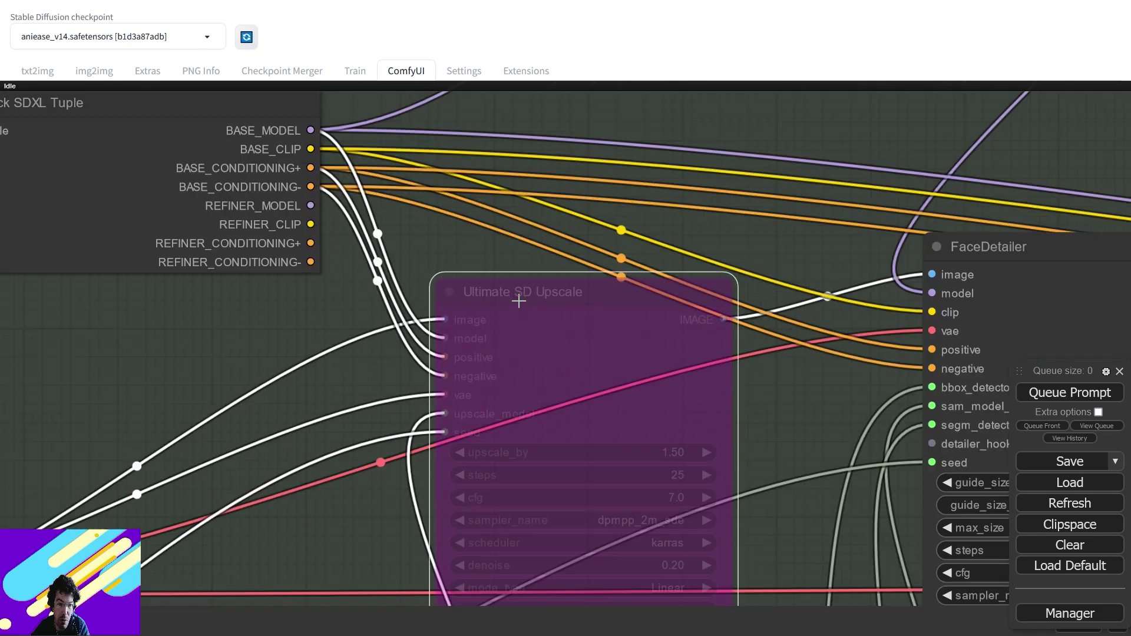
scroll(555, 330, down, 9)
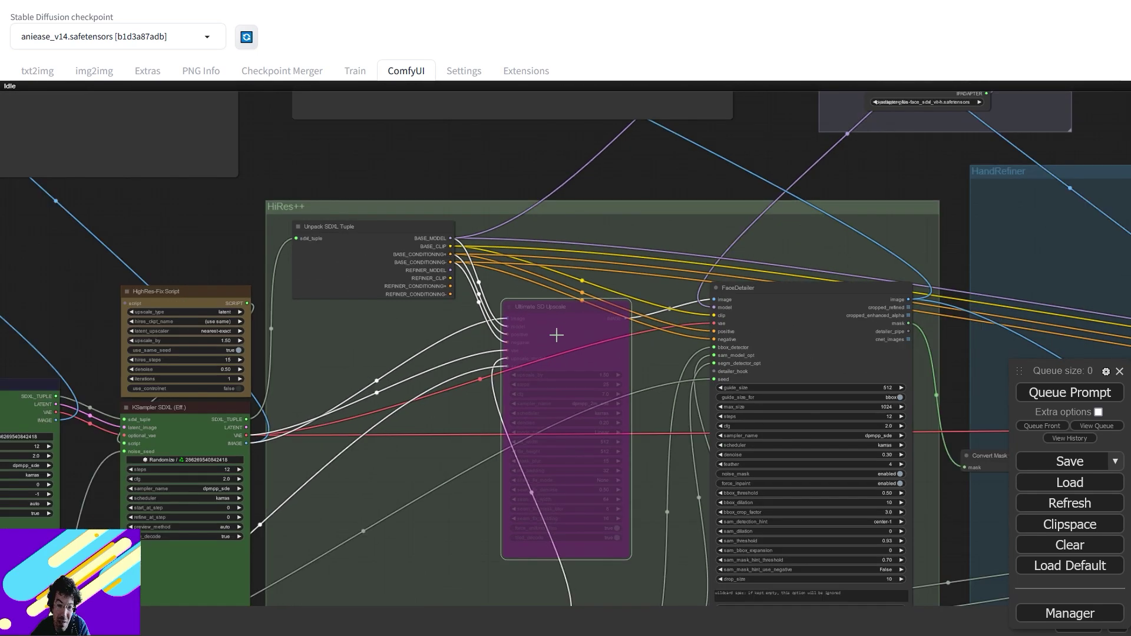
drag(569, 354, 584, 377)
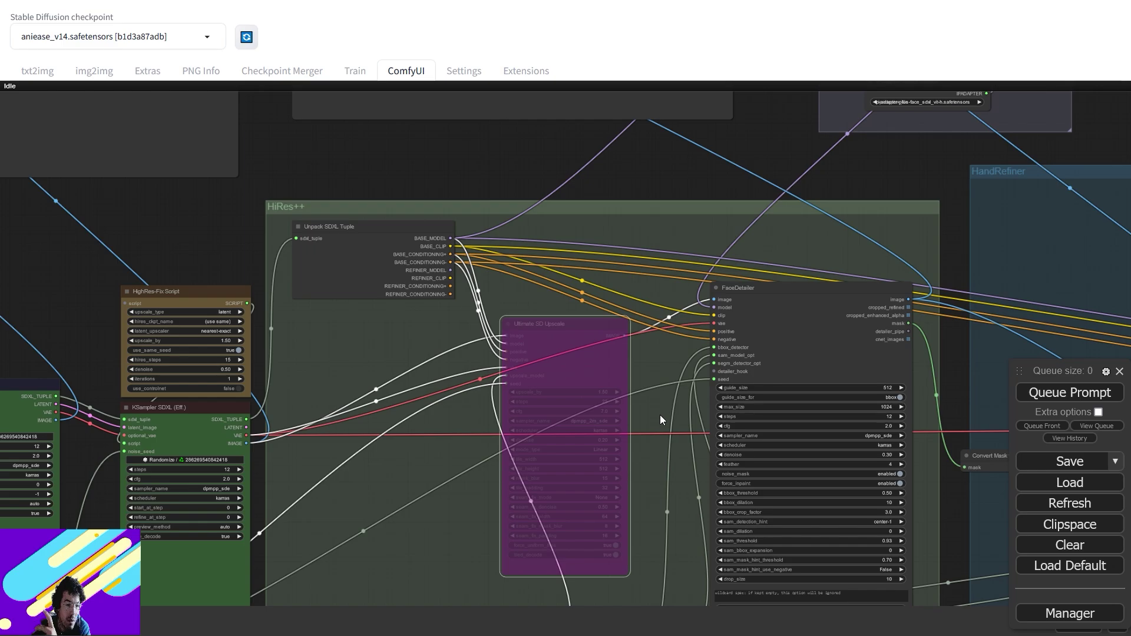
Move the Load Upscale Model node up beside Ultimate SD Upscale and bypass it
drag(640, 465, 658, 365)
drag(553, 470, 467, 278)
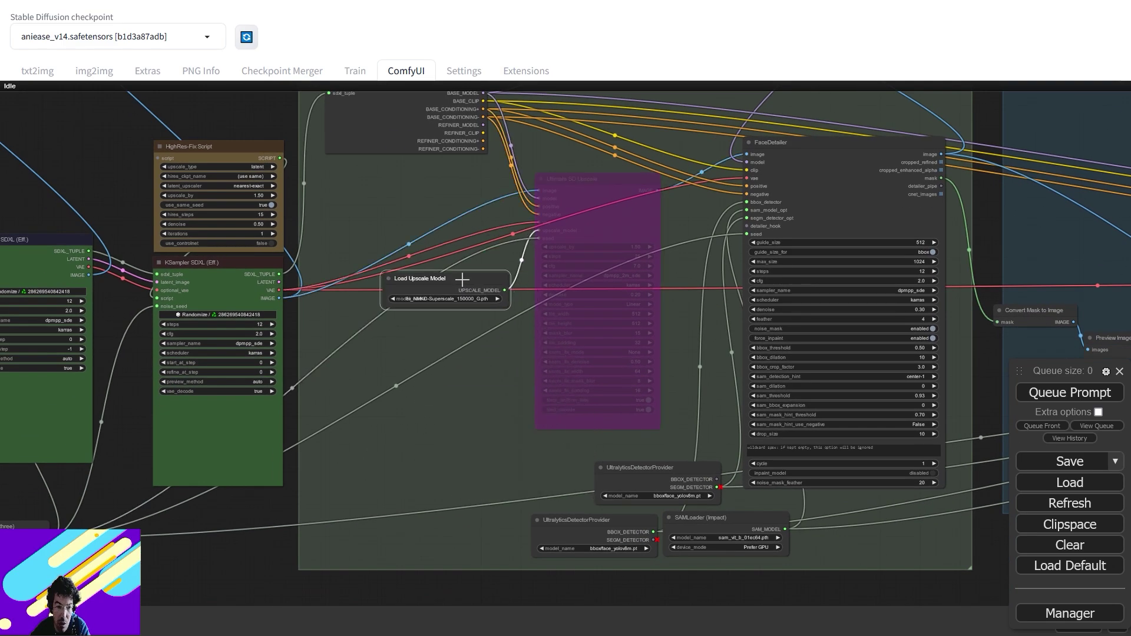
right_click(465, 274)
click(470, 506)
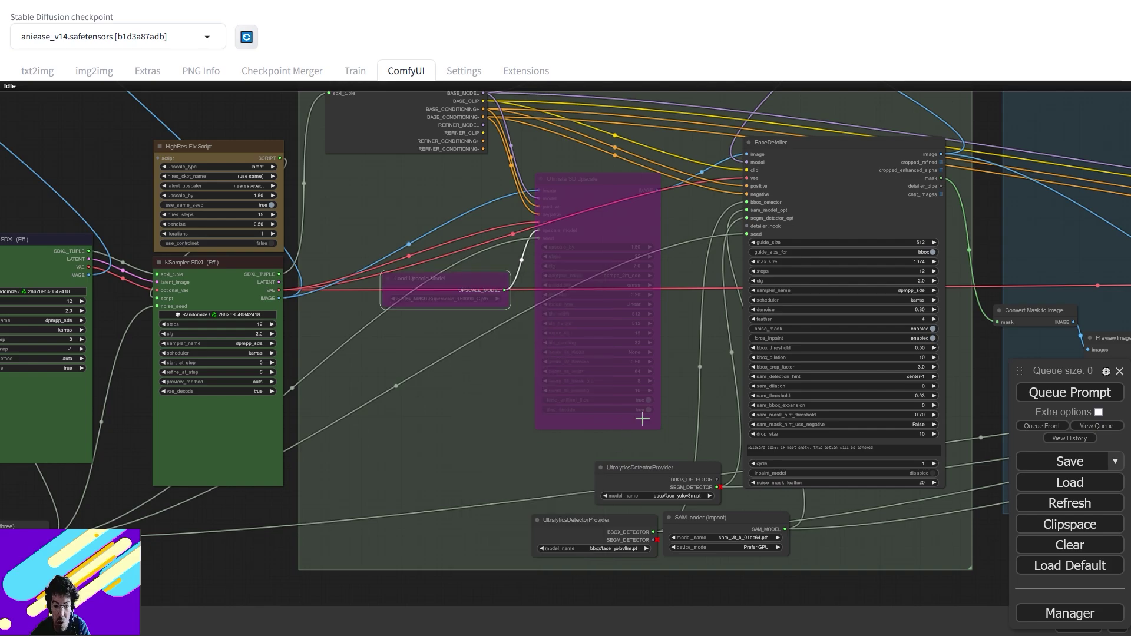
drag(644, 416, 644, 488)
drag(445, 396, 485, 417)
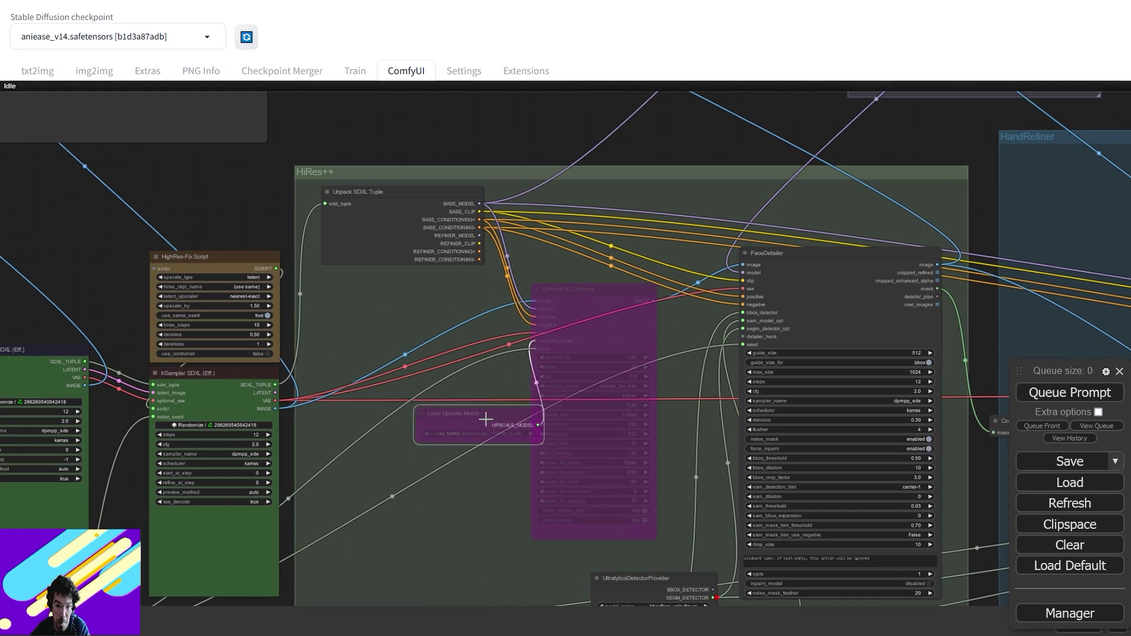
Shift Ultimate SD Upscale closer to Unpack SDXL Tuple and nudge the FaceDetailer node slightly away from it
drag(559, 307, 504, 305)
drag(658, 354, 502, 344)
scroll(502, 344, down, 4)
scroll(502, 344, up, 3)
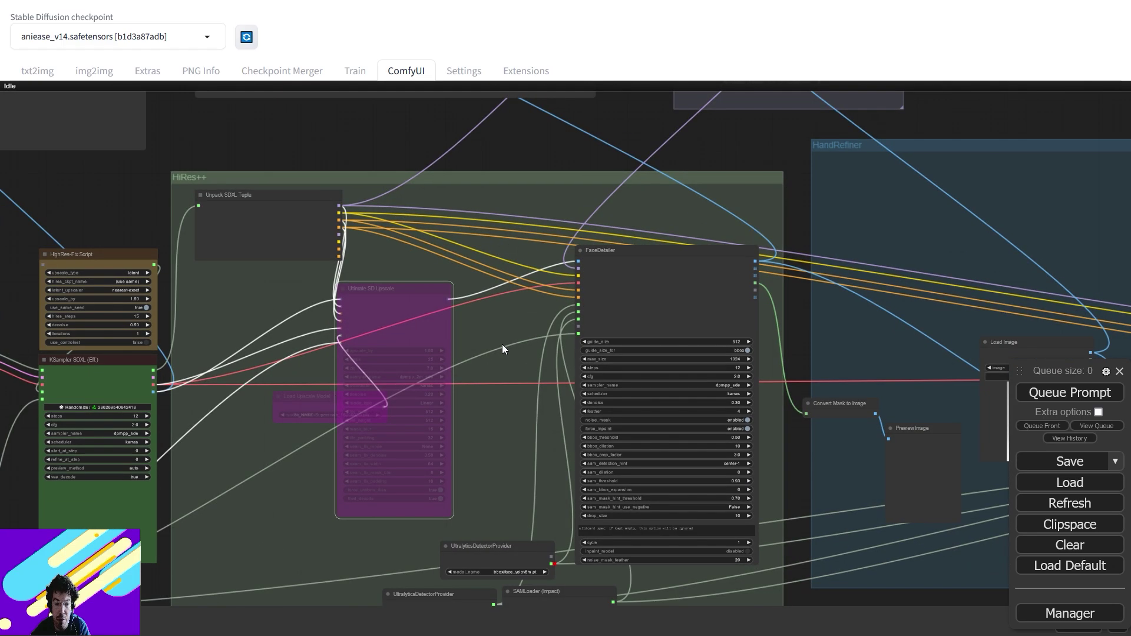
drag(617, 329, 581, 430)
scroll(528, 393, down, 2)
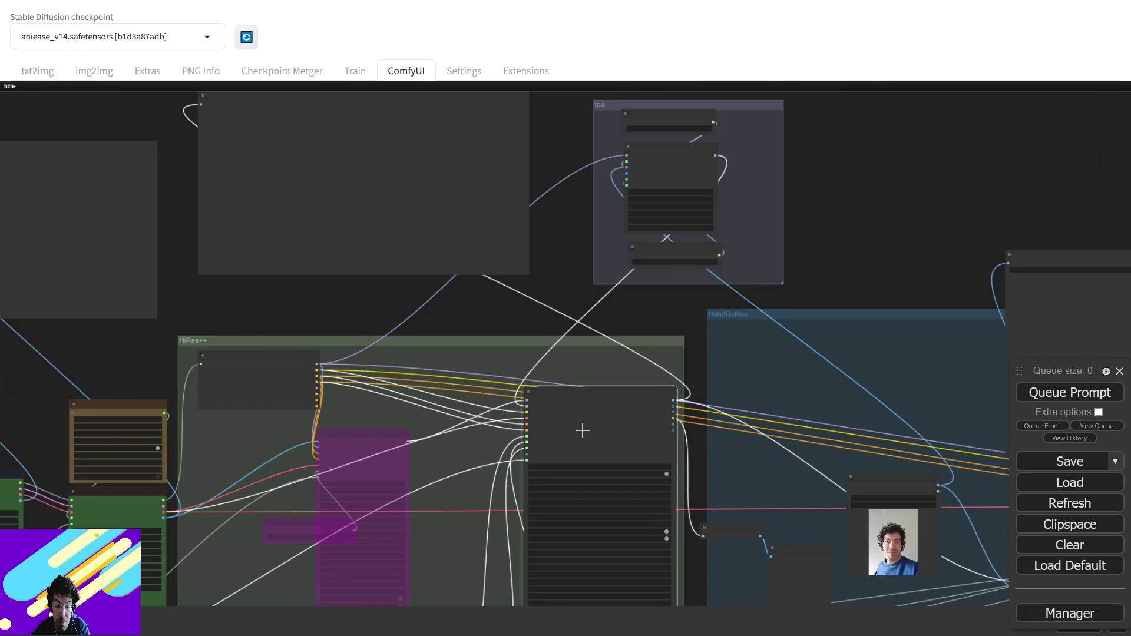
Shift the second Preview Image node slightly and move FaceDetailer's Preview Image node to the far side of the Ipa group
drag(532, 373, 774, 523)
drag(298, 293, 265, 275)
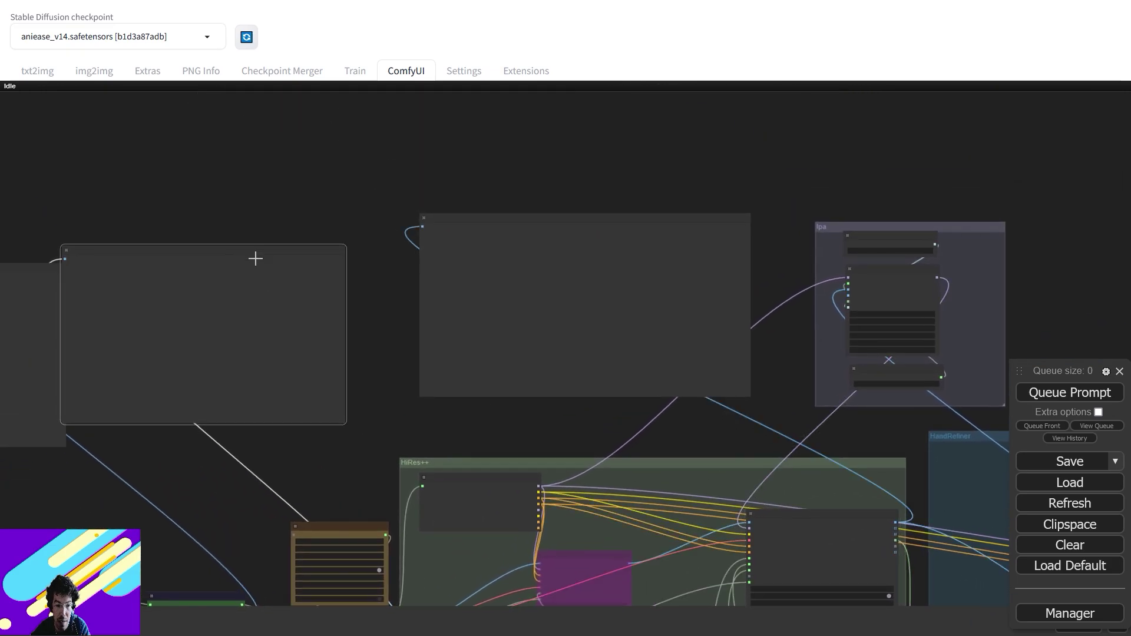
drag(537, 220, 1130, 218)
drag(796, 152, 480, 114)
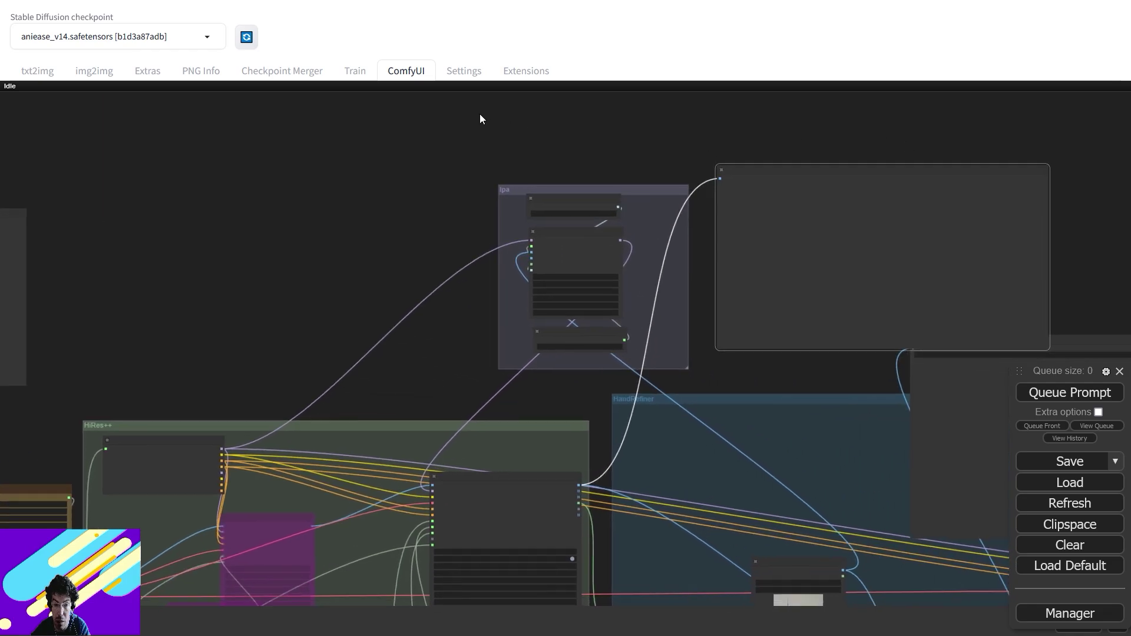
Move the Ipa group directly above the HiRes++ group and bring FaceDetailer's Preview Image node closer to it
drag(510, 193, 430, 207)
drag(326, 231, 270, 235)
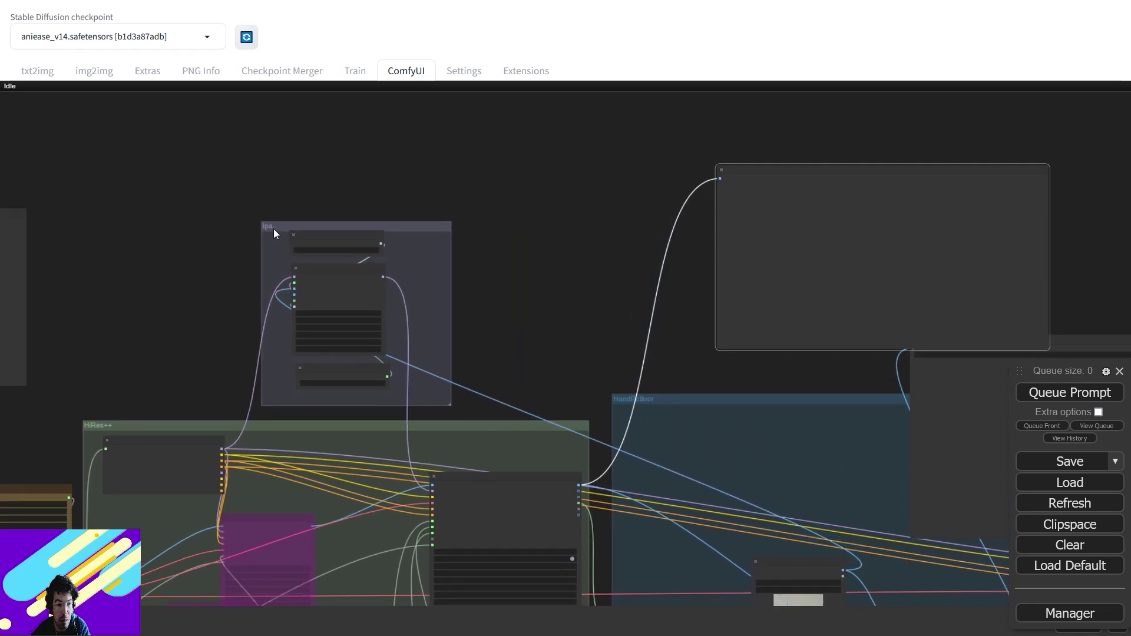
drag(739, 174, 586, 173)
drag(603, 284, 574, 220)
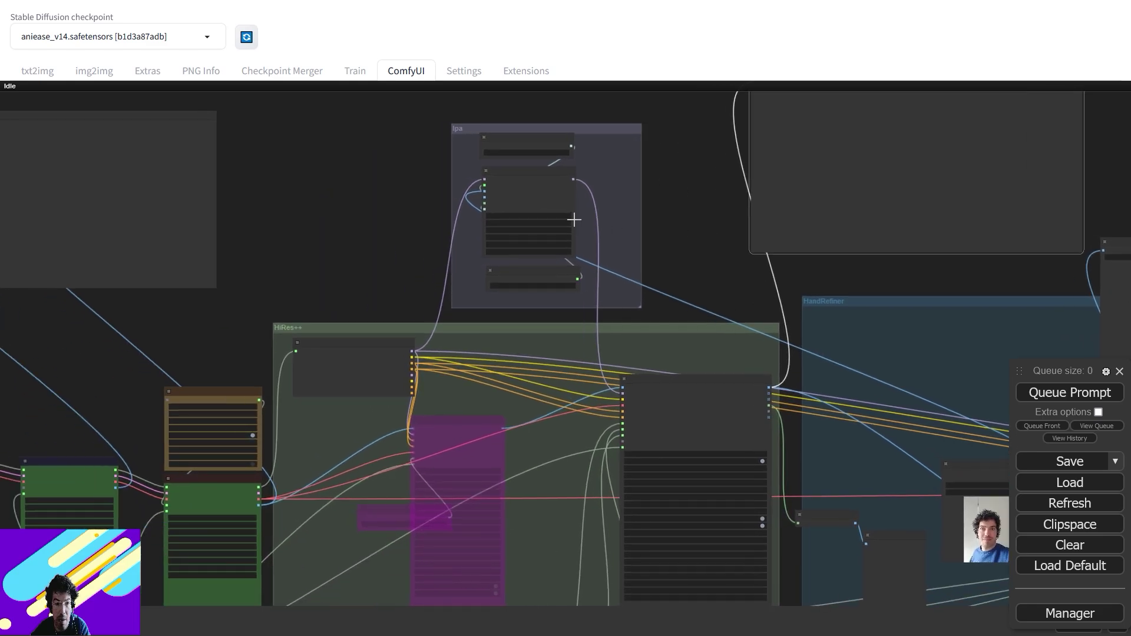
Examine the Ipa group's Load CLIP Vision, IPAdapter Advanced and IPAdapter Model Loader nodes and their links to HiRes++
scroll(593, 218, up, 1)
scroll(596, 218, down, 5)
scroll(600, 221, up, 5)
scroll(600, 220, down, 3)
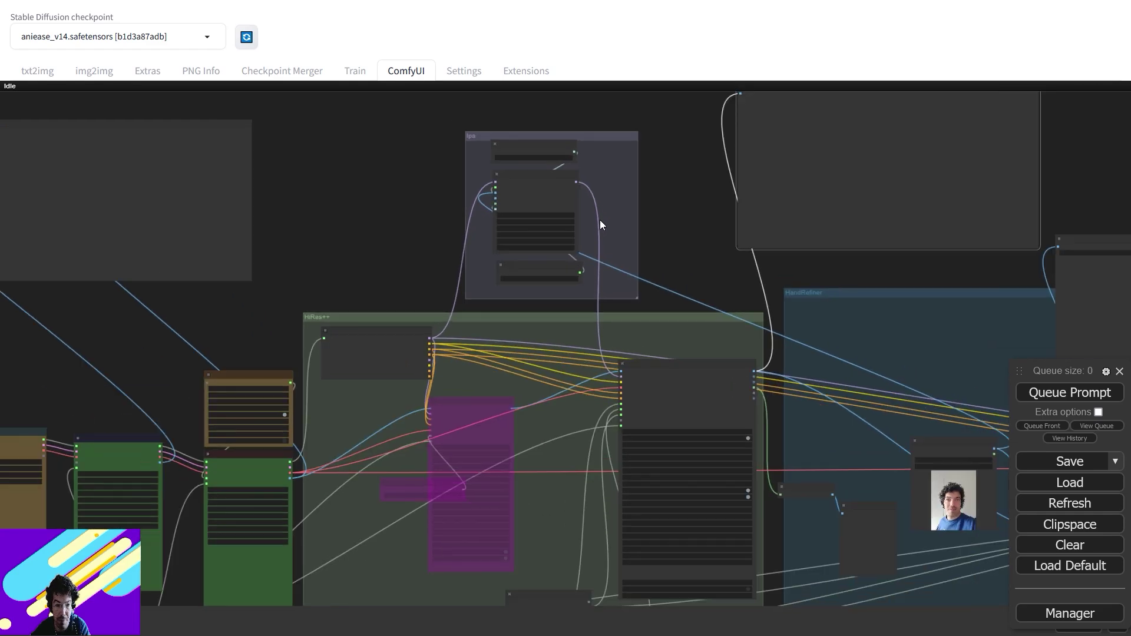
scroll(597, 223, up, 4)
scroll(652, 225, down, 1)
scroll(652, 230, up, 10)
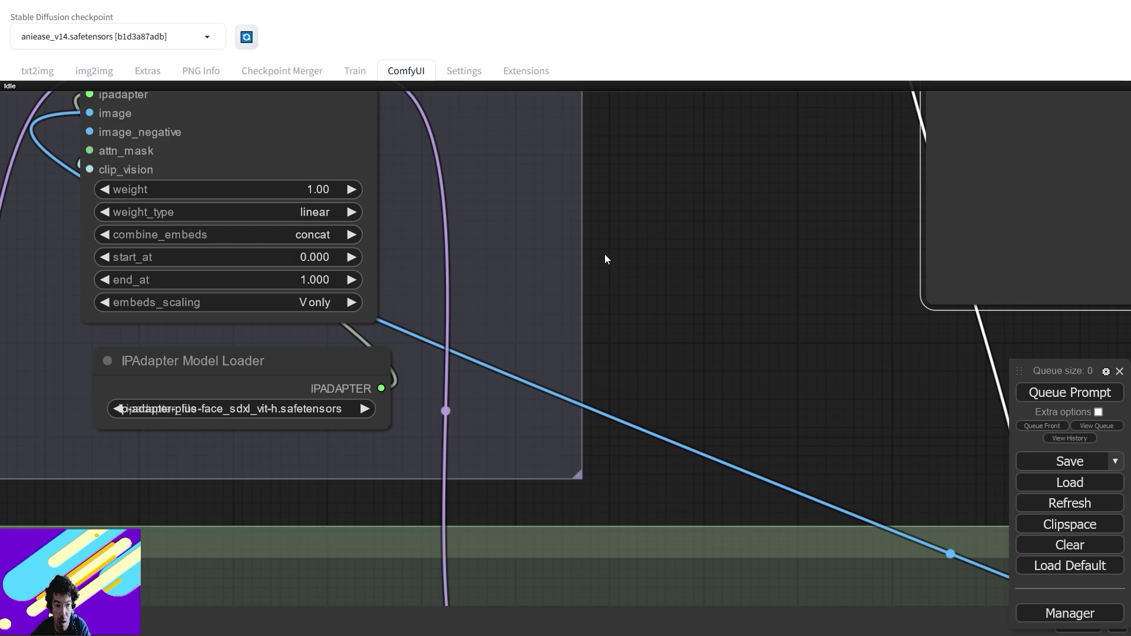
drag(606, 255, 750, 353)
scroll(748, 348, down, 4)
scroll(748, 348, up, 1)
scroll(752, 348, up, 1)
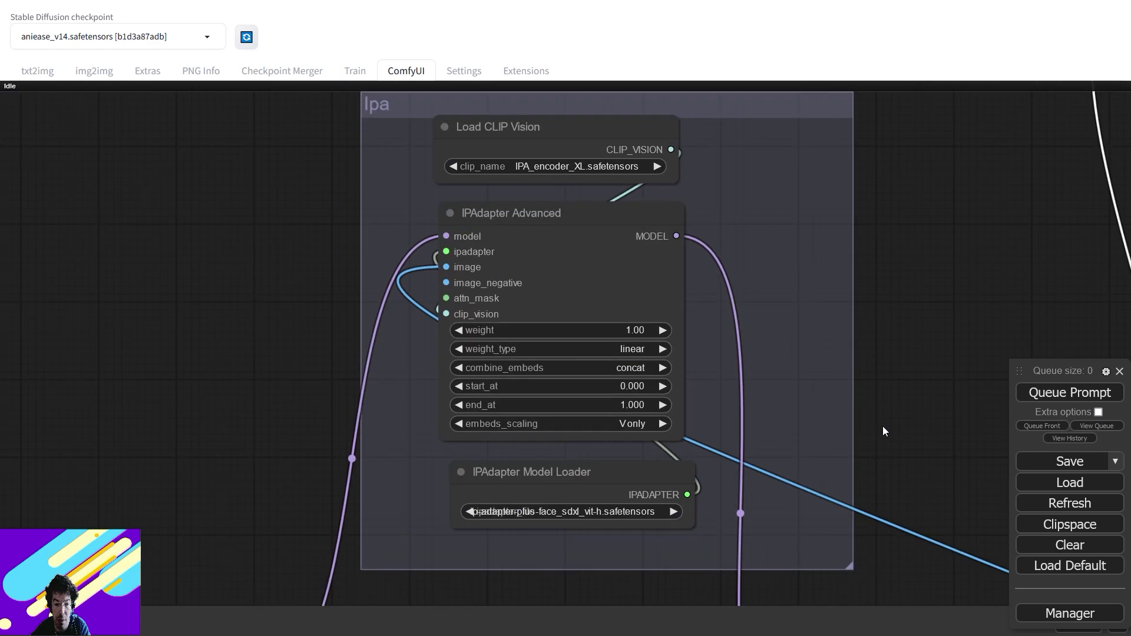
drag(883, 426, 879, 408)
scroll(879, 408, down, 2)
scroll(881, 413, down, 2)
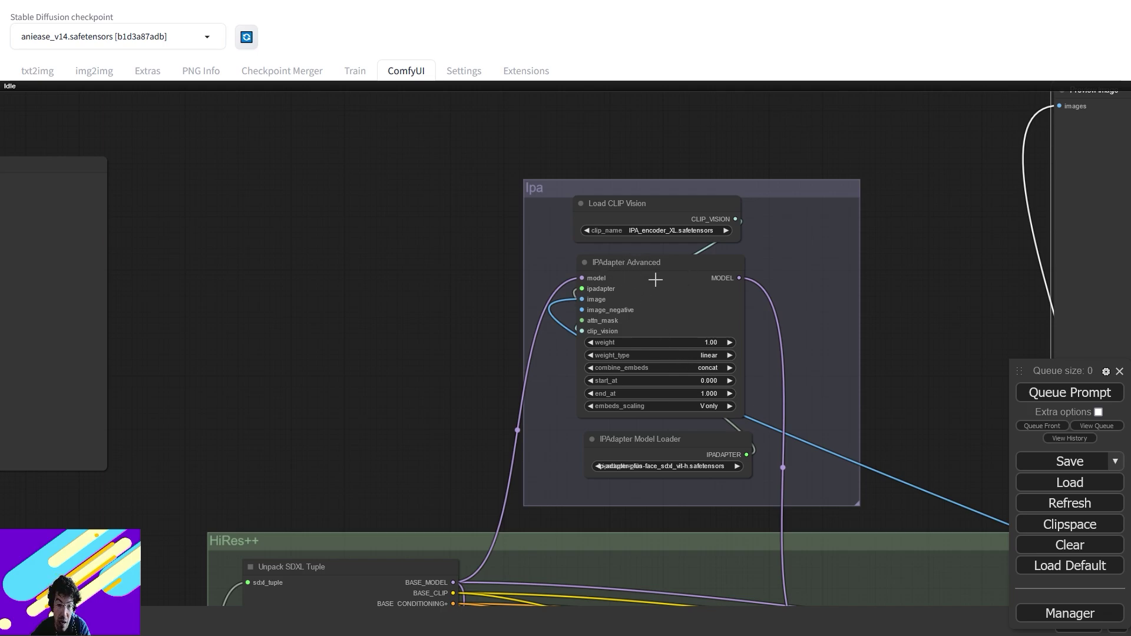
drag(876, 369, 797, 297)
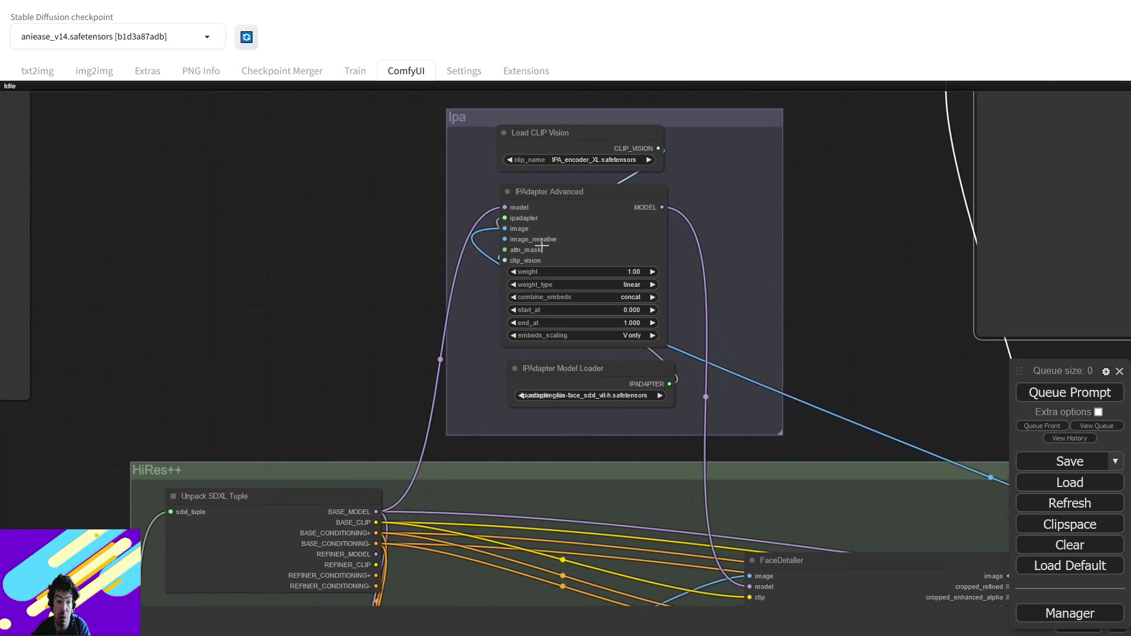
Swap the Ipa loaders, placing IPAdapter Model Loader above IPAdapter Advanced and Load CLIP Vision below it
drag(554, 151, 330, 272)
drag(557, 374, 291, 192)
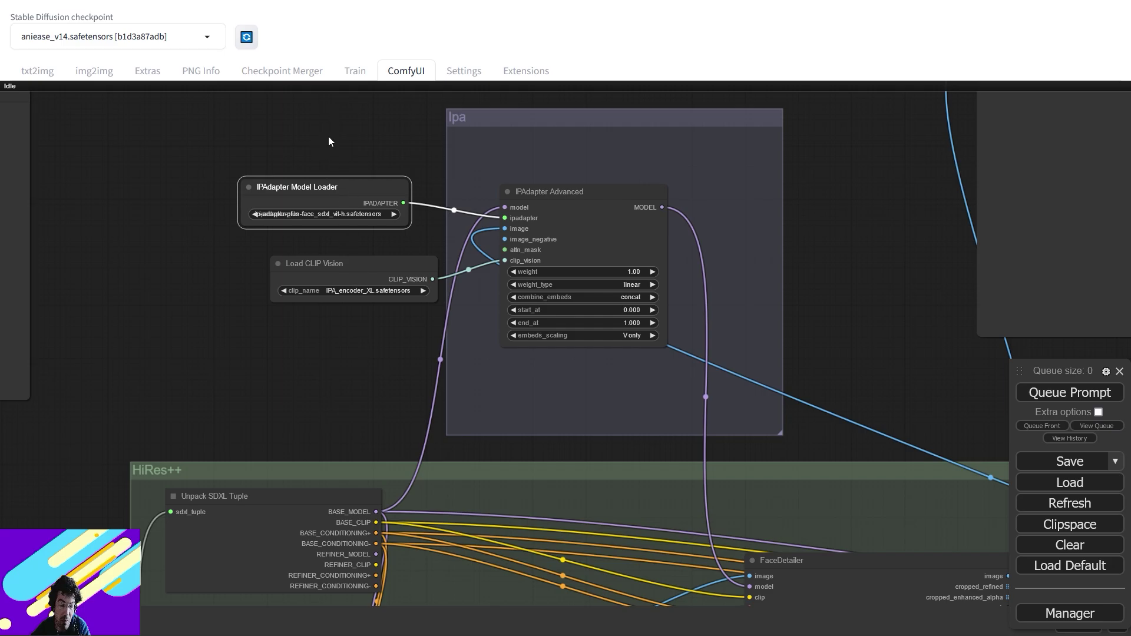
drag(369, 285, 584, 389)
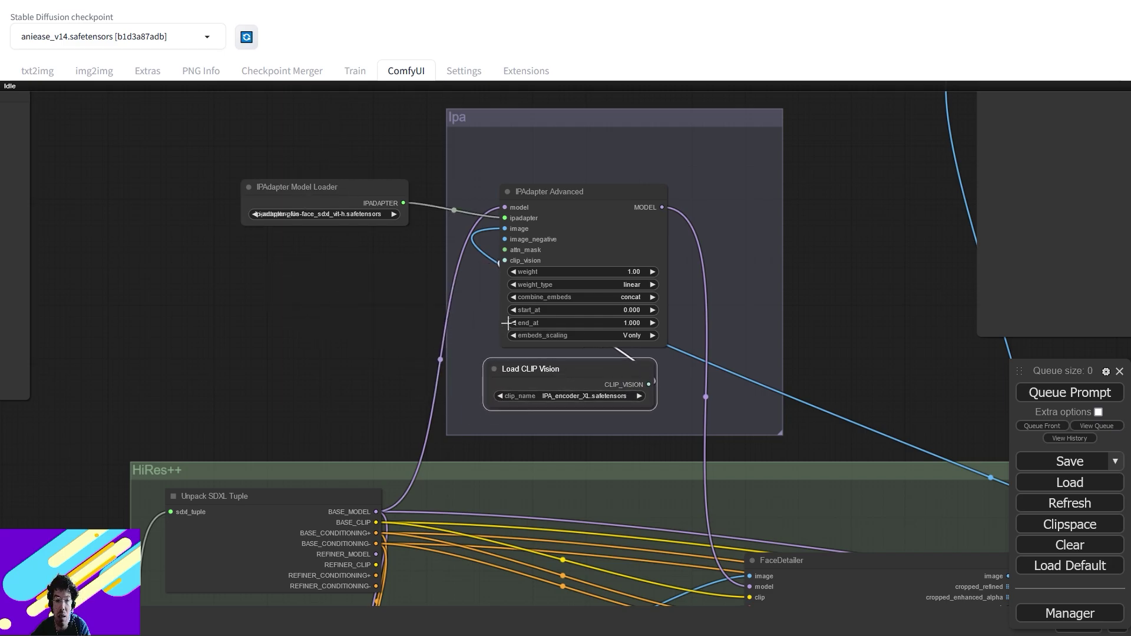
drag(353, 187, 600, 129)
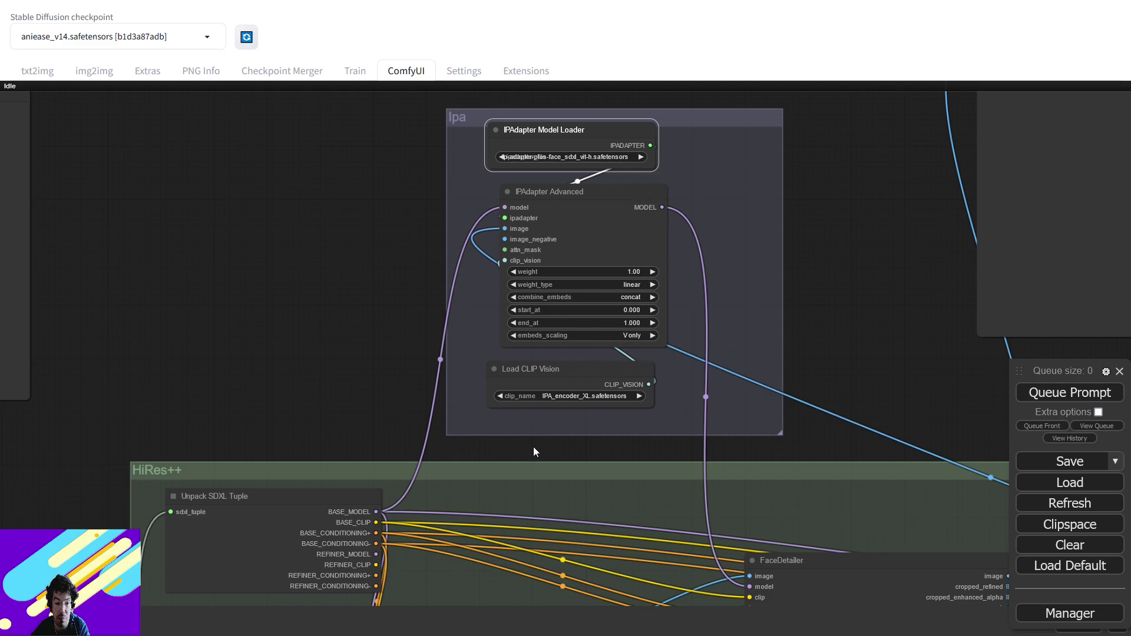
Move the Load Image node higher within the HandRefiner group and inspect its portrait photo
drag(532, 446, 429, 338)
scroll(433, 348, down, 3)
scroll(572, 426, up, 2)
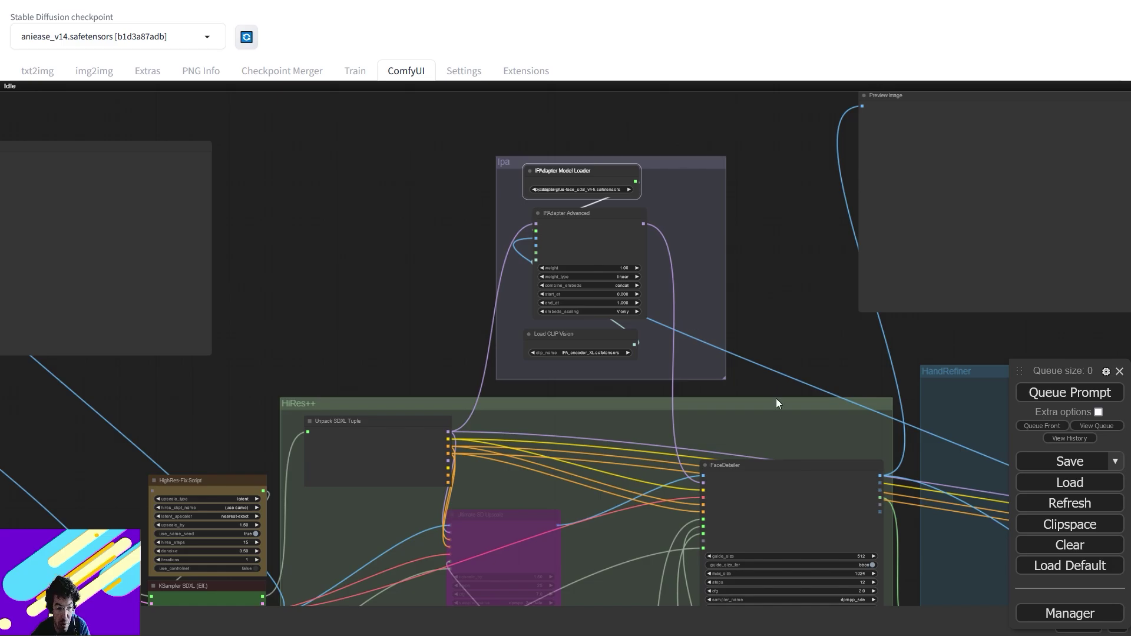
drag(761, 398, 486, 314)
drag(714, 458, 688, 288)
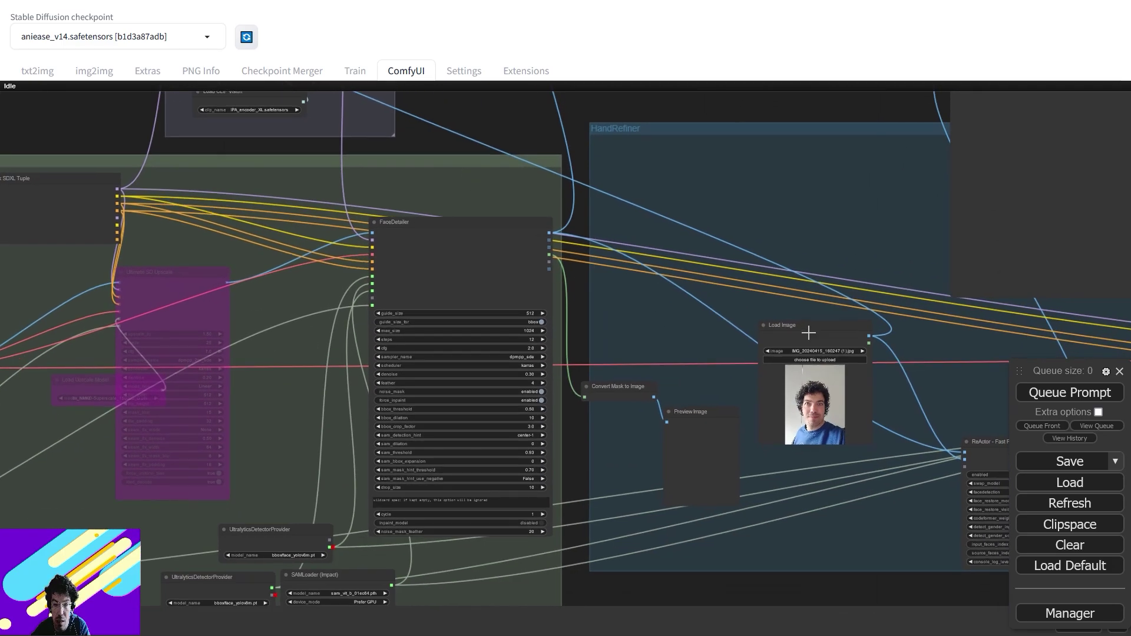
drag(808, 333, 763, 261)
scroll(780, 336, down, 1)
scroll(780, 336, up, 10)
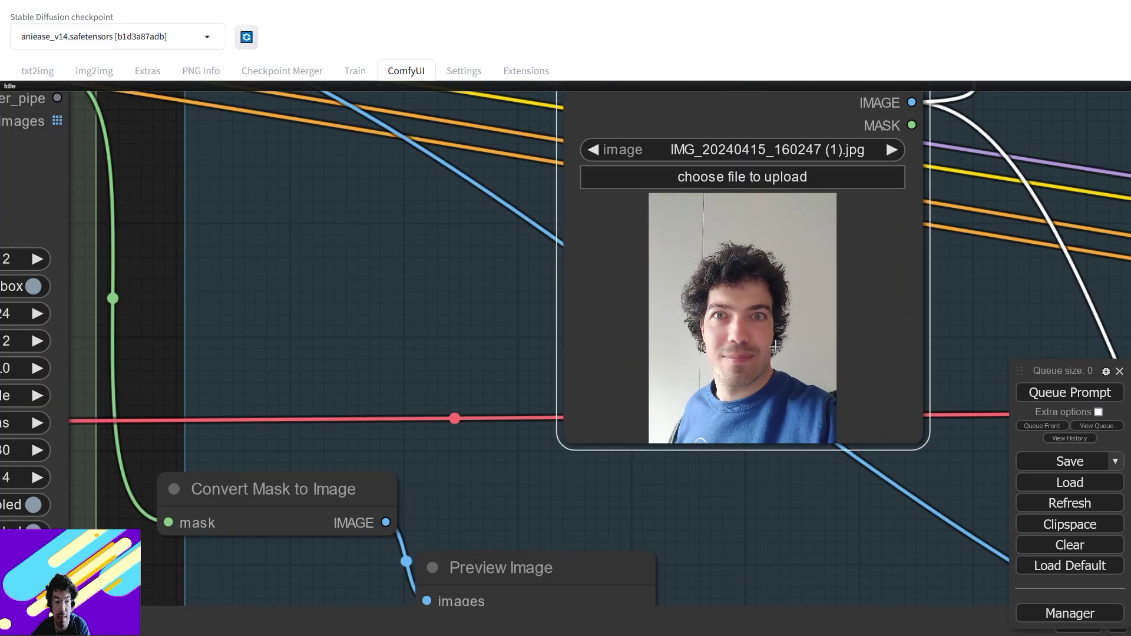
Shift the IPAdapter Model Loader node slightly right and lower, directly above IPAdapter Advanced in the Ipa group
scroll(776, 347, up, 4)
scroll(819, 389, down, 1)
scroll(830, 398, down, 6)
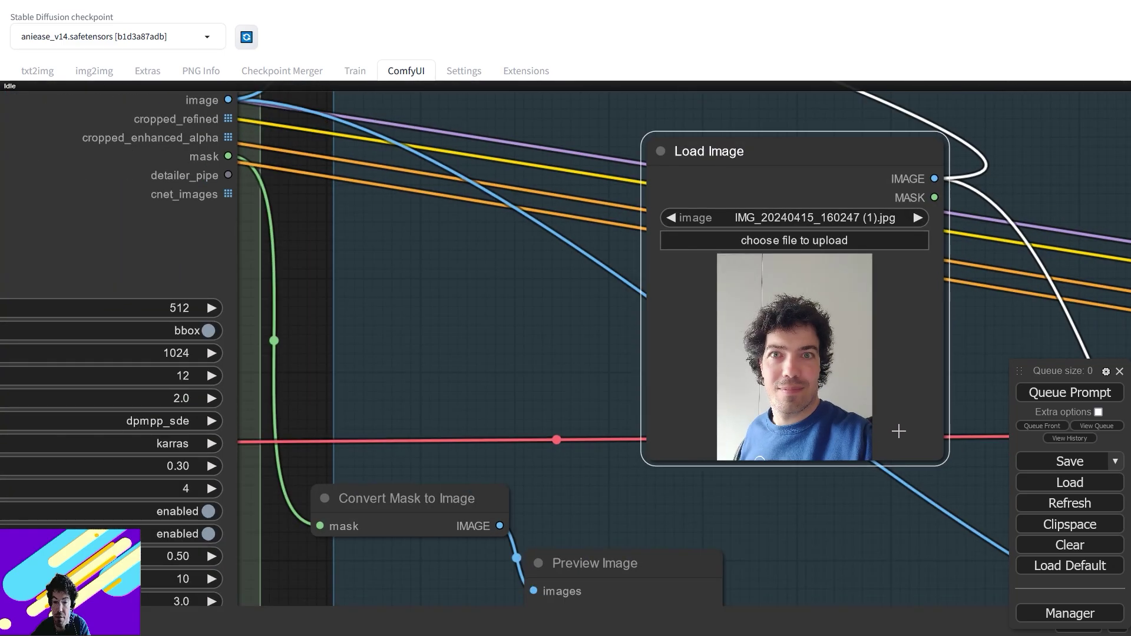
scroll(913, 447, down, 5)
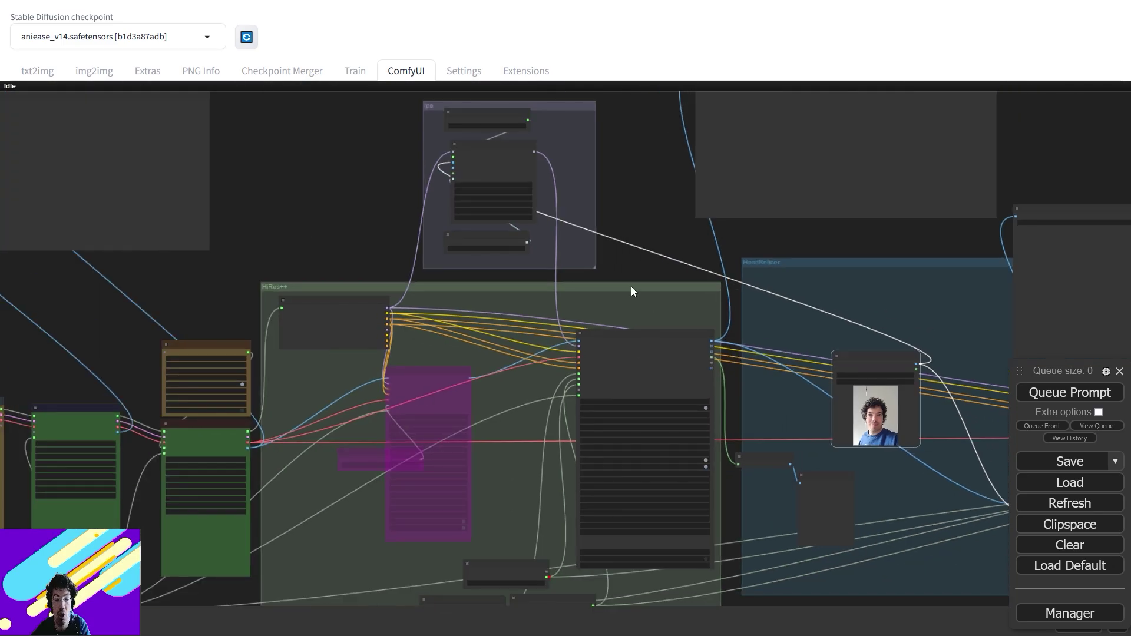
drag(631, 290, 670, 363)
scroll(668, 365, up, 3)
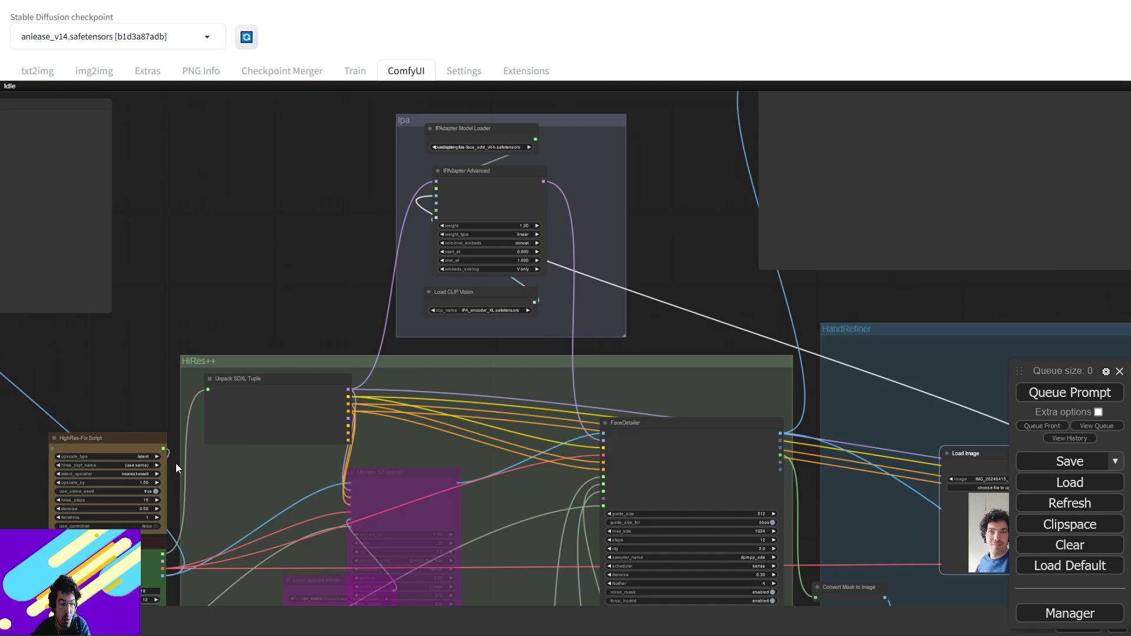
drag(436, 128, 445, 132)
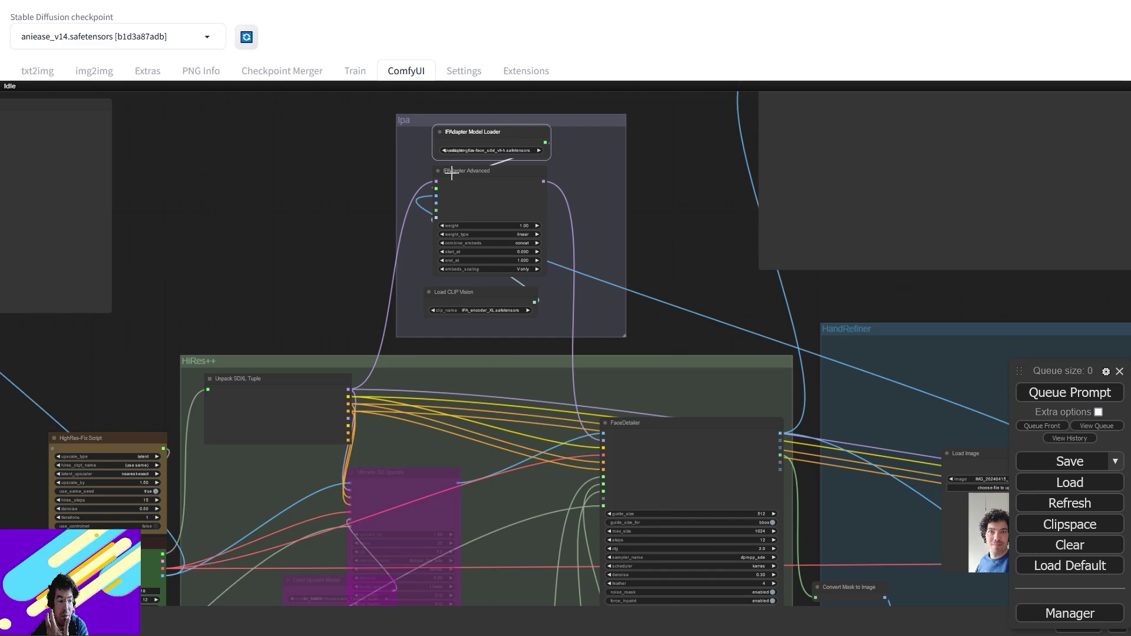
Move Load Image left towards FaceDetailer and shift ReActor - Fast Face Swap up and left within the HandRefiner group
drag(657, 299, 523, 218)
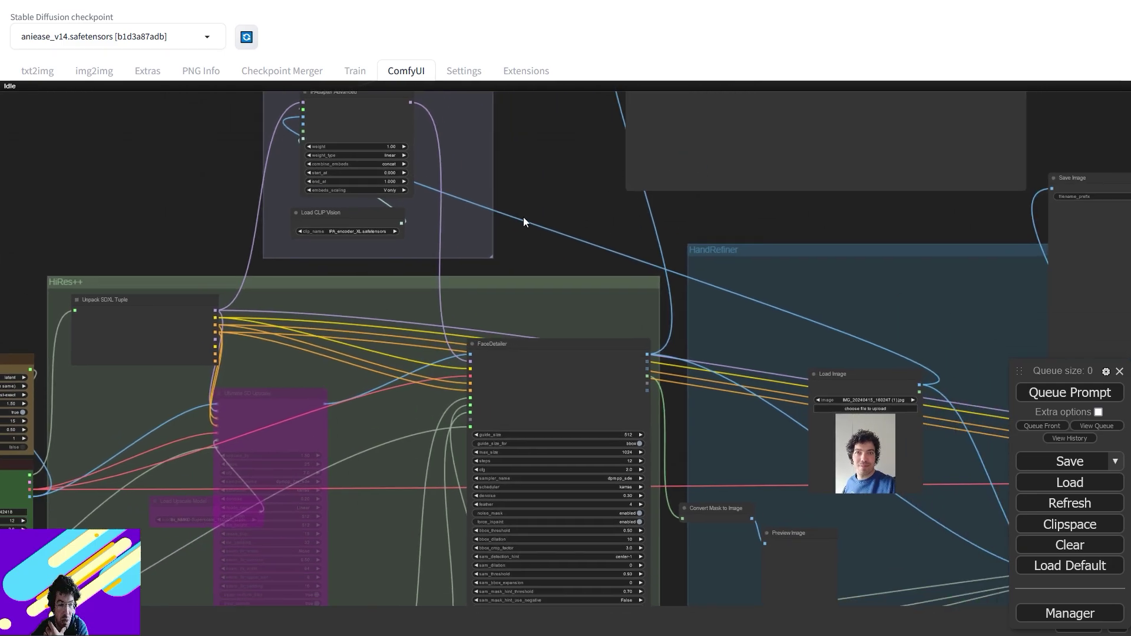
drag(563, 336, 510, 308)
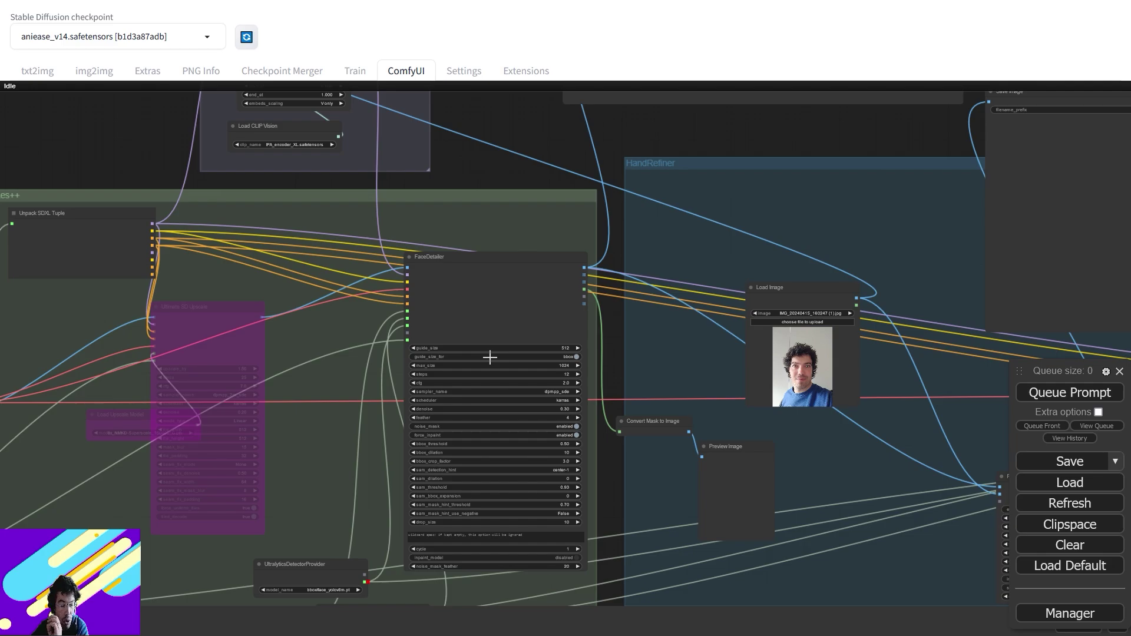
drag(663, 318, 645, 412)
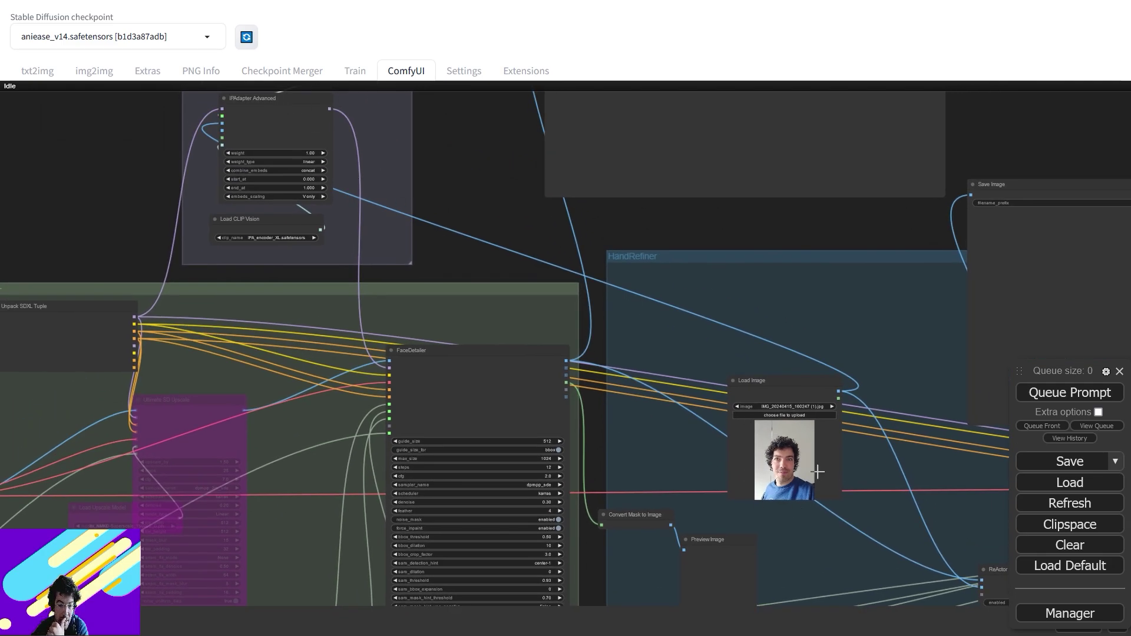
drag(788, 331, 509, 258)
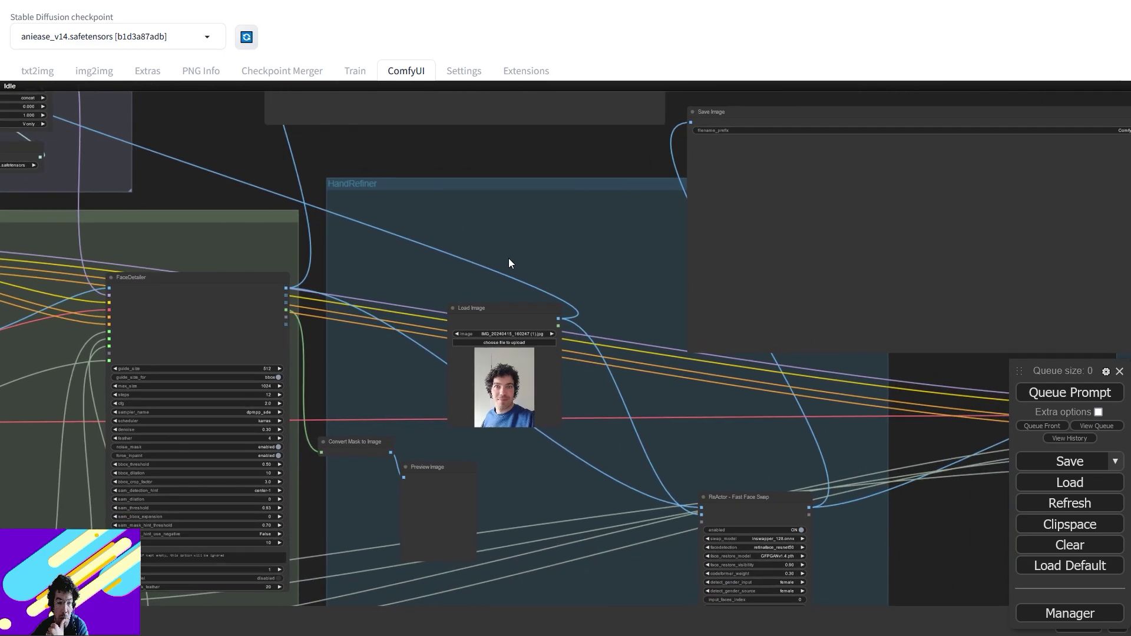
drag(512, 318, 464, 324)
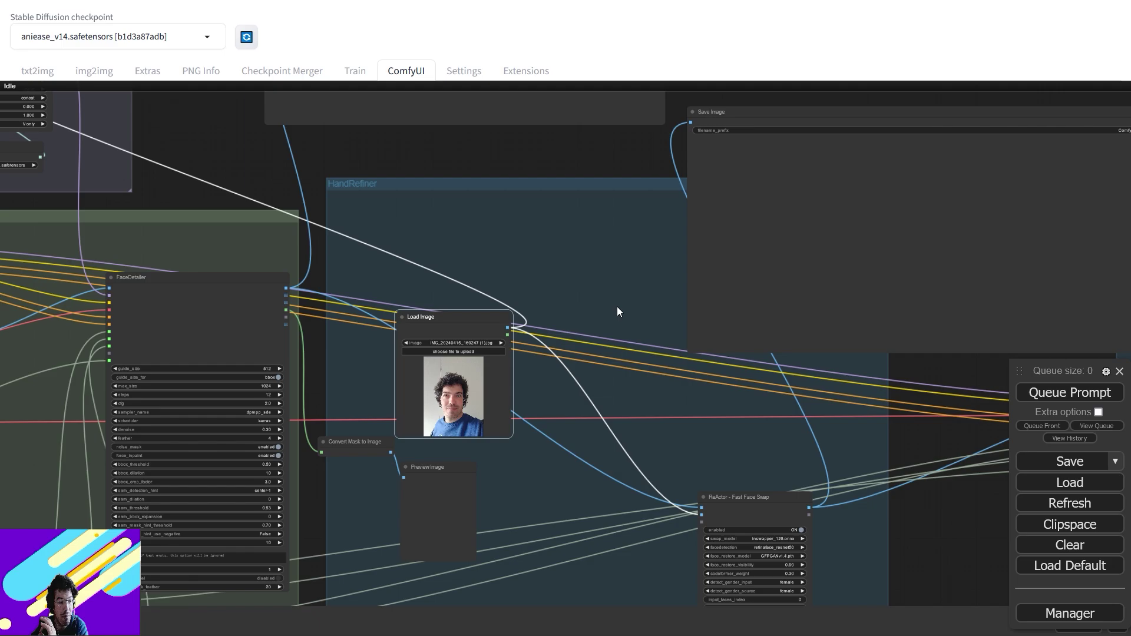
drag(621, 400, 539, 269)
drag(649, 373, 576, 289)
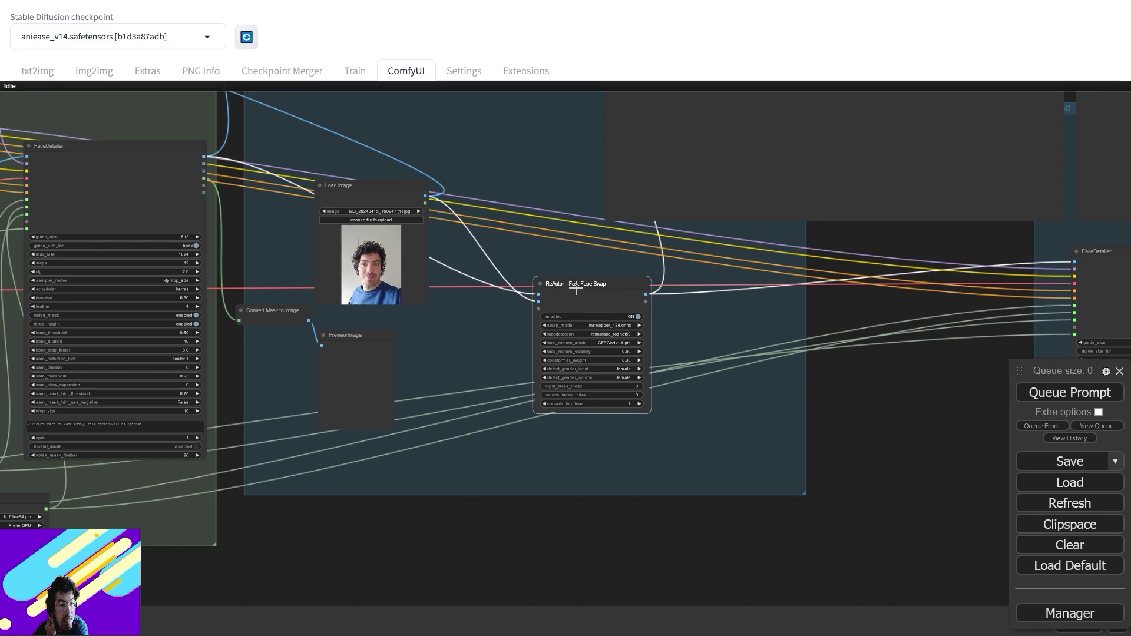
Set both detect_gender_input and detect_gender_source to male in the ReActor - Fast Face Swap node
scroll(567, 296, down, 2)
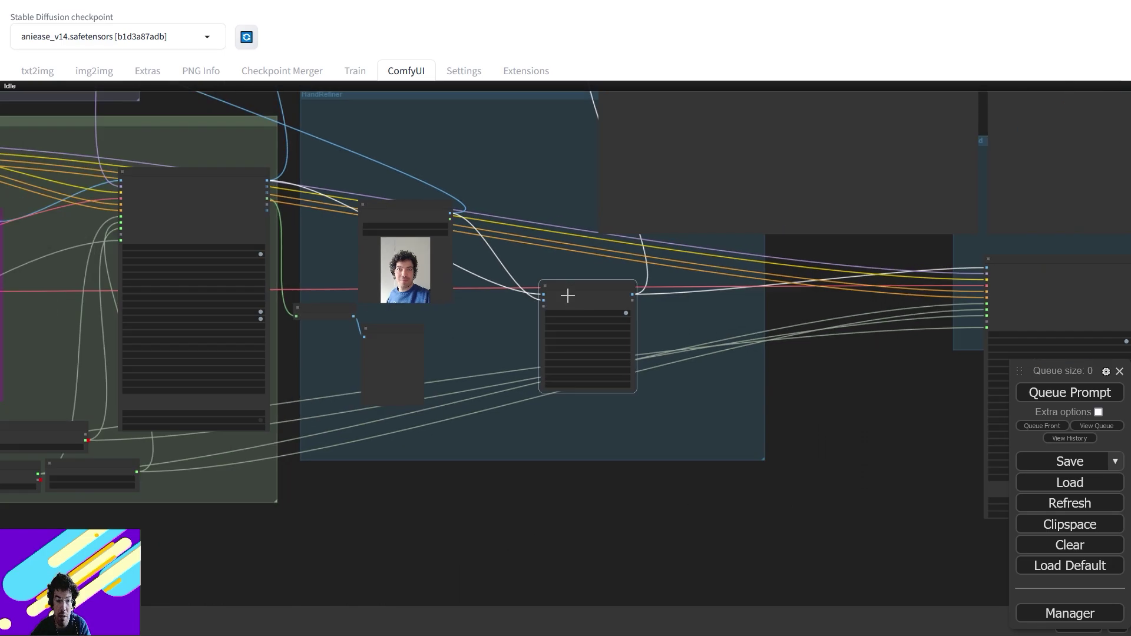
scroll(567, 296, up, 4)
click(654, 384)
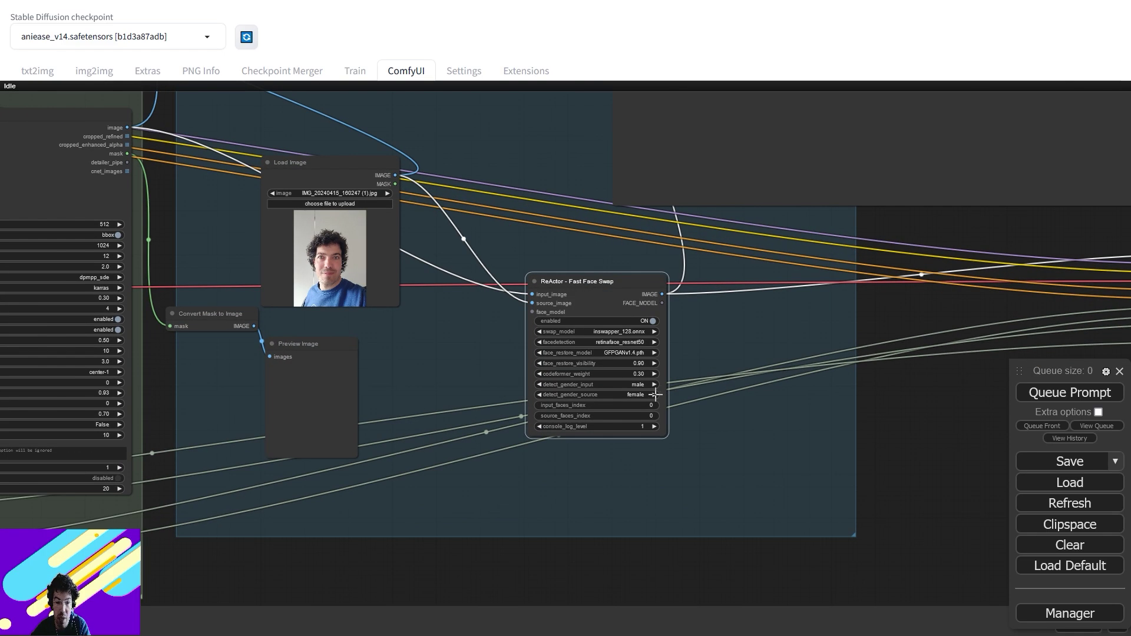
click(654, 395)
Examine the Load Image node's portrait and its links to ReActor's source_image and the Ipa group, along with ReActor's settings
drag(489, 257, 581, 359)
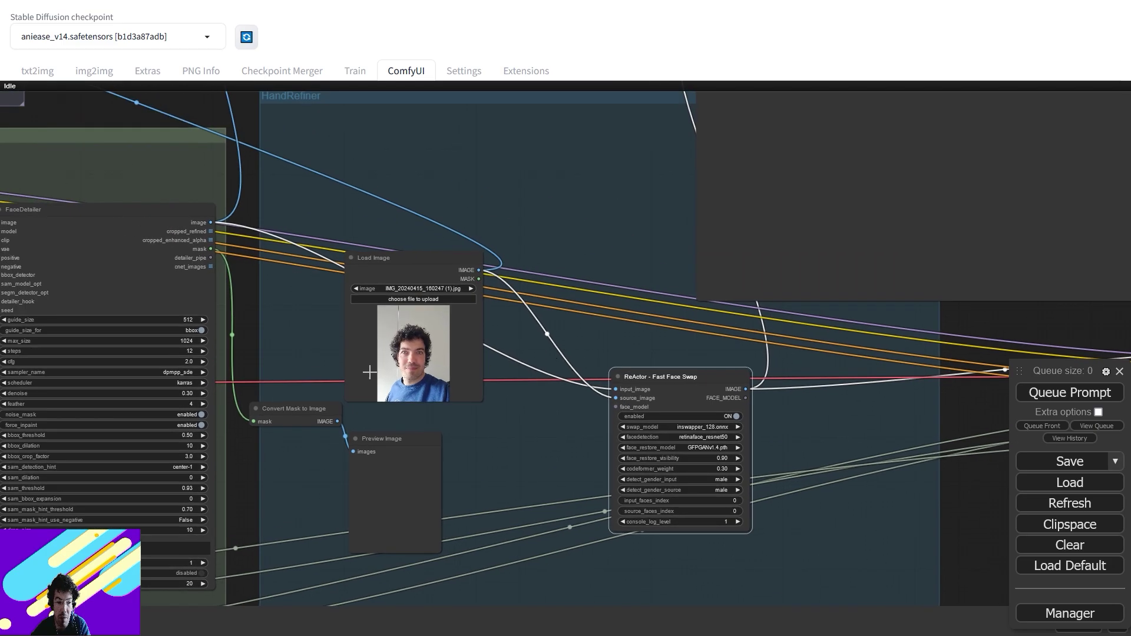
scroll(387, 373, up, 6)
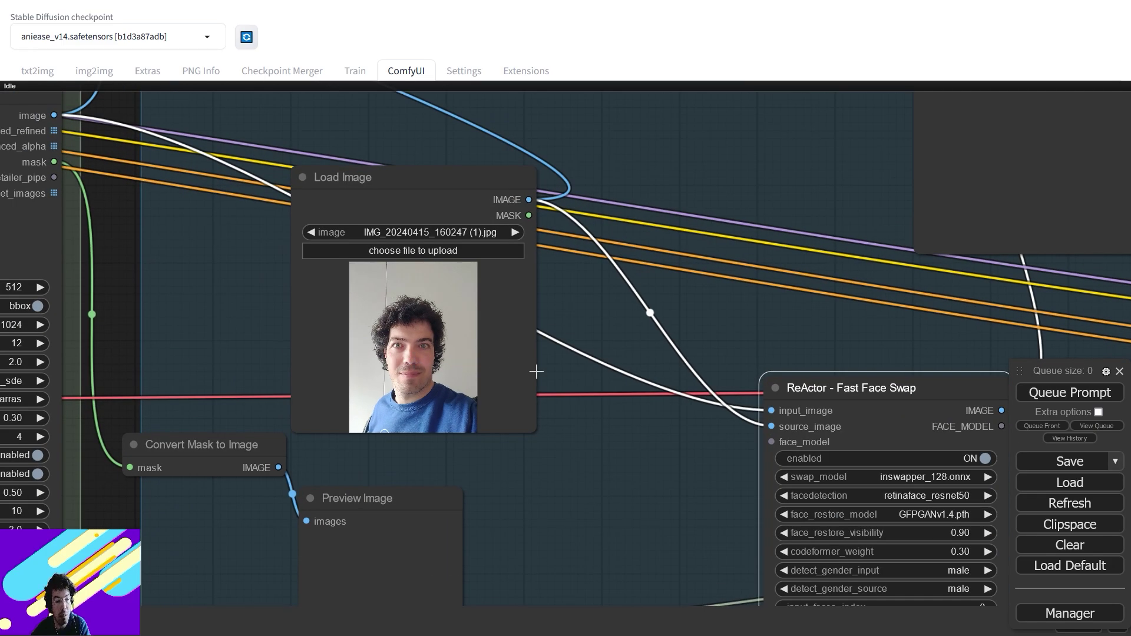
drag(730, 329, 455, 334)
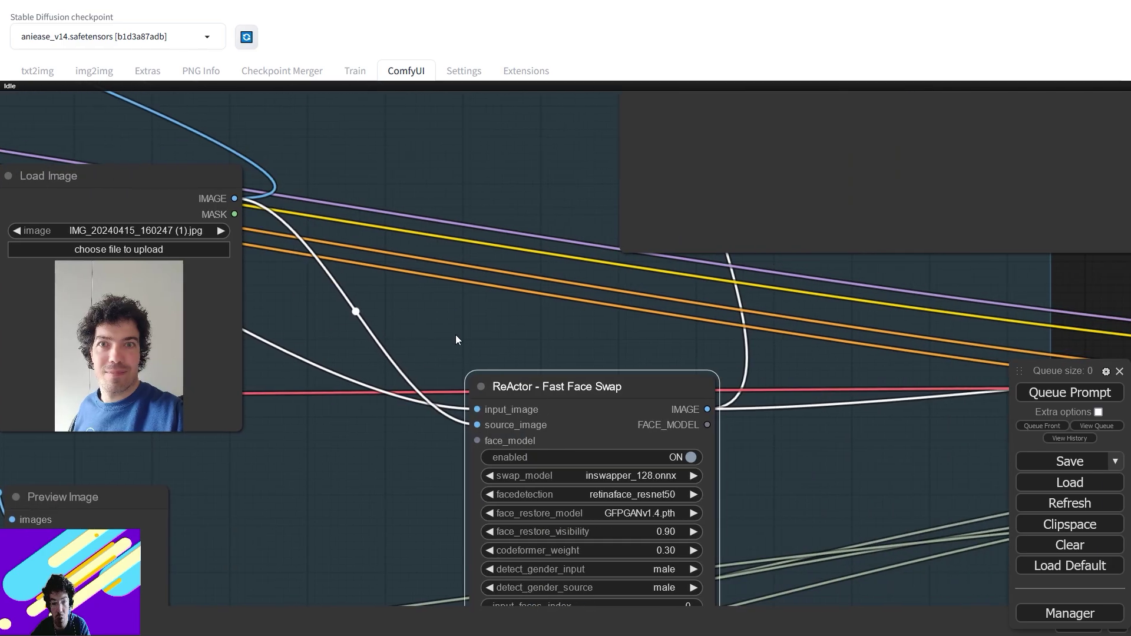
scroll(456, 335, down, 4)
scroll(457, 338, down, 2)
drag(447, 282, 667, 351)
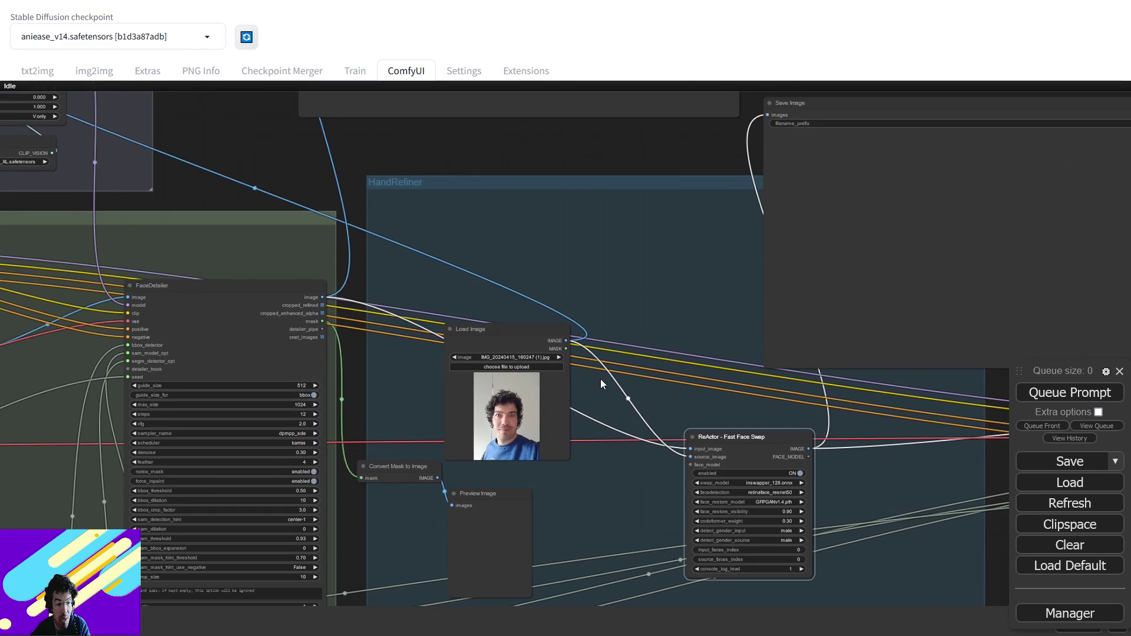
drag(502, 264, 705, 310)
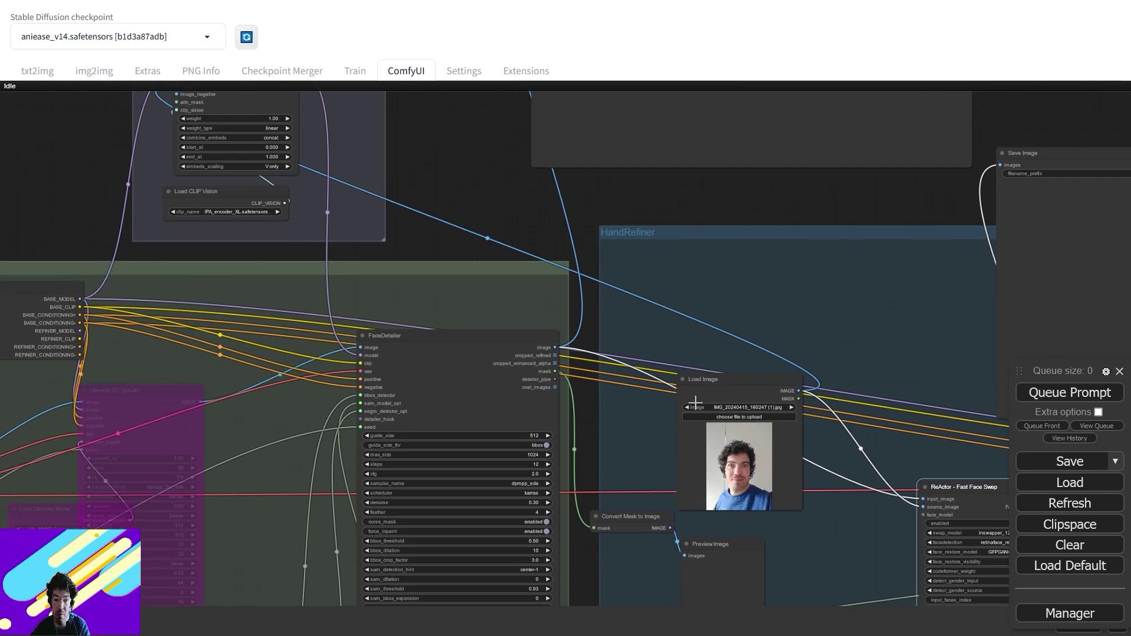
scroll(673, 319, down, 3)
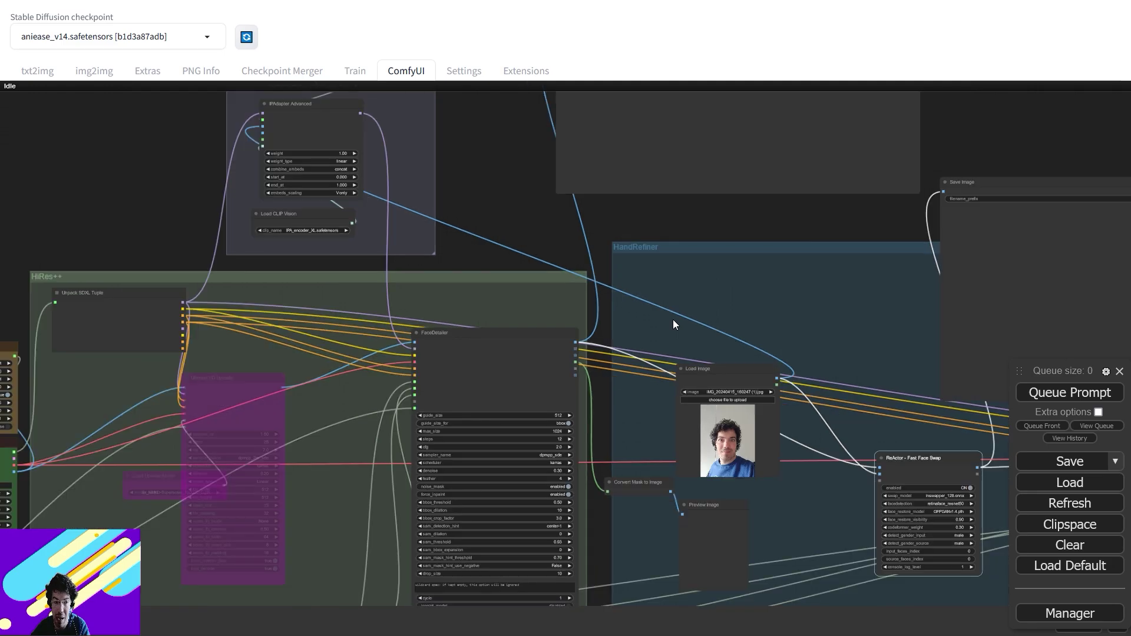
drag(682, 313, 248, 277)
scroll(471, 485, up, 3)
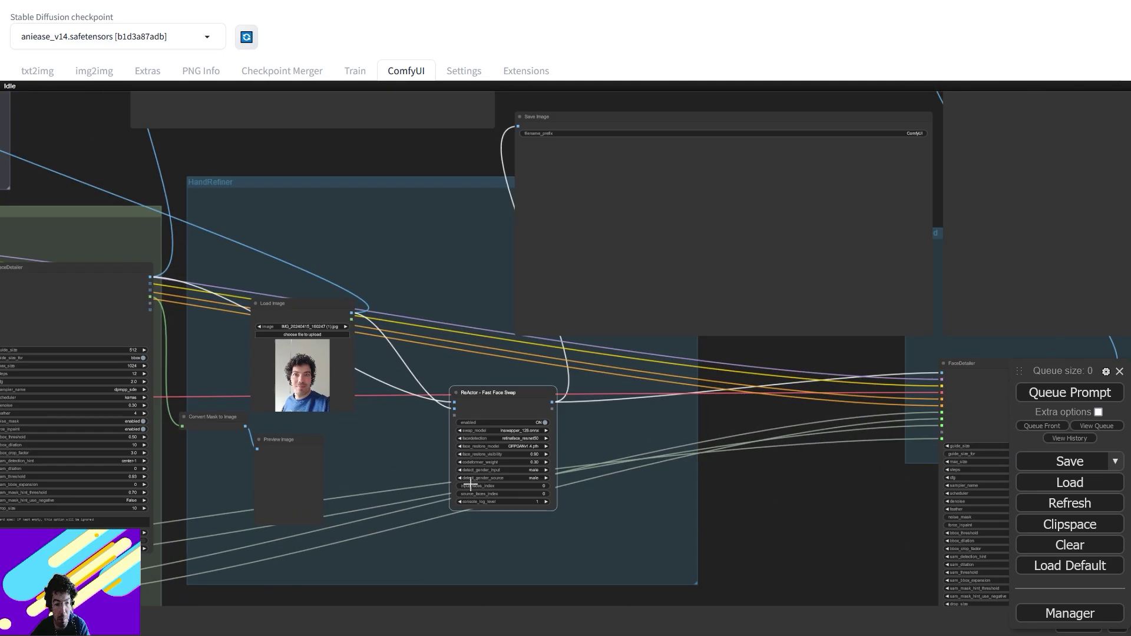
scroll(471, 484, up, 5)
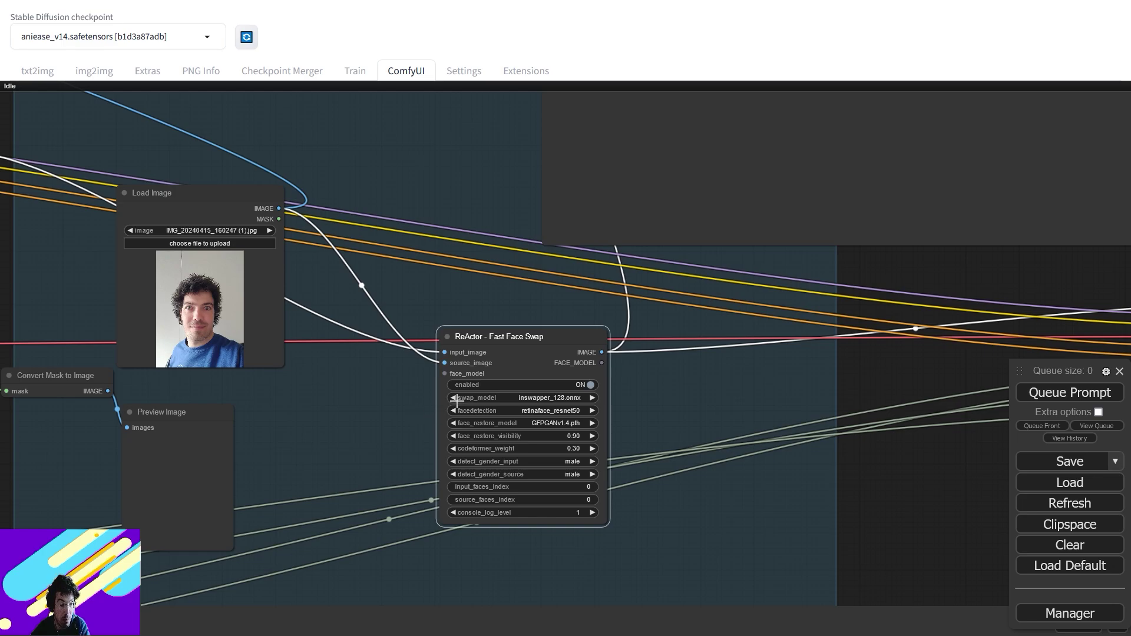
scroll(458, 400, up, 1)
Trace the HiRes++ FaceDetailer's image output to ReActor's input_image and review the path from the Ipa group
drag(248, 286, 825, 426)
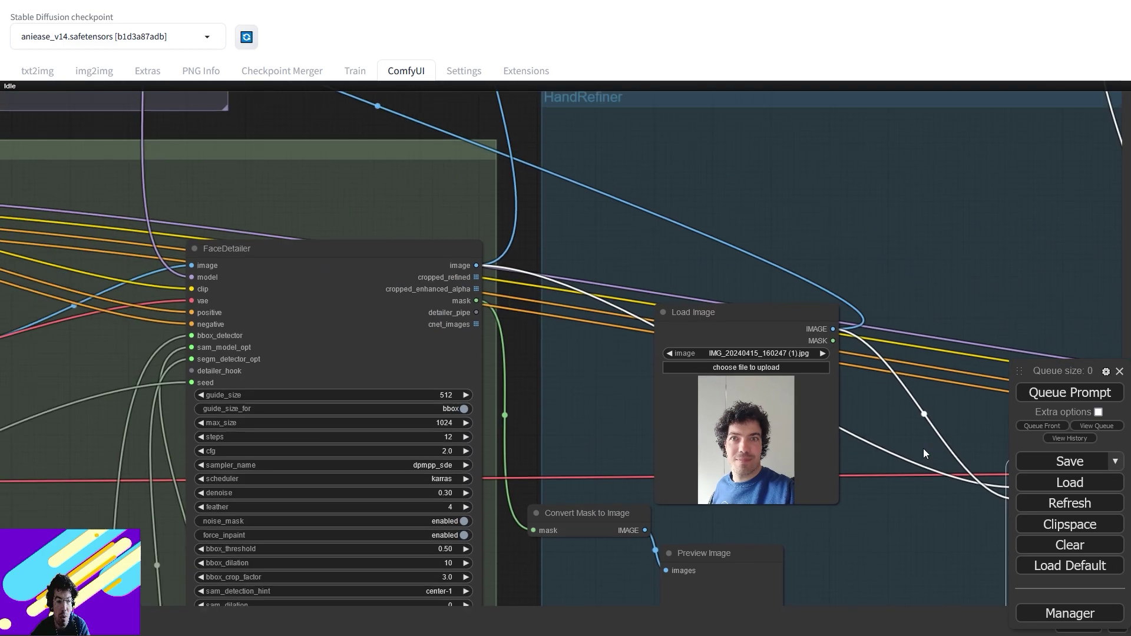
scroll(472, 301, up, 1)
scroll(472, 301, up, 3)
scroll(687, 312, up, 3)
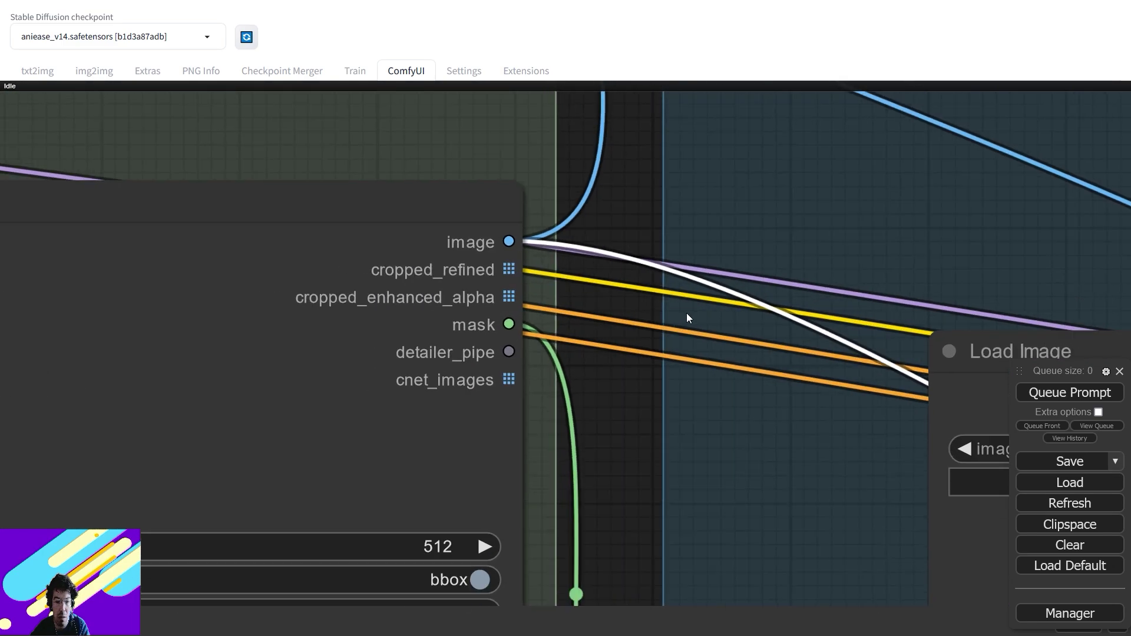
scroll(741, 326, down, 7)
scroll(765, 337, down, 8)
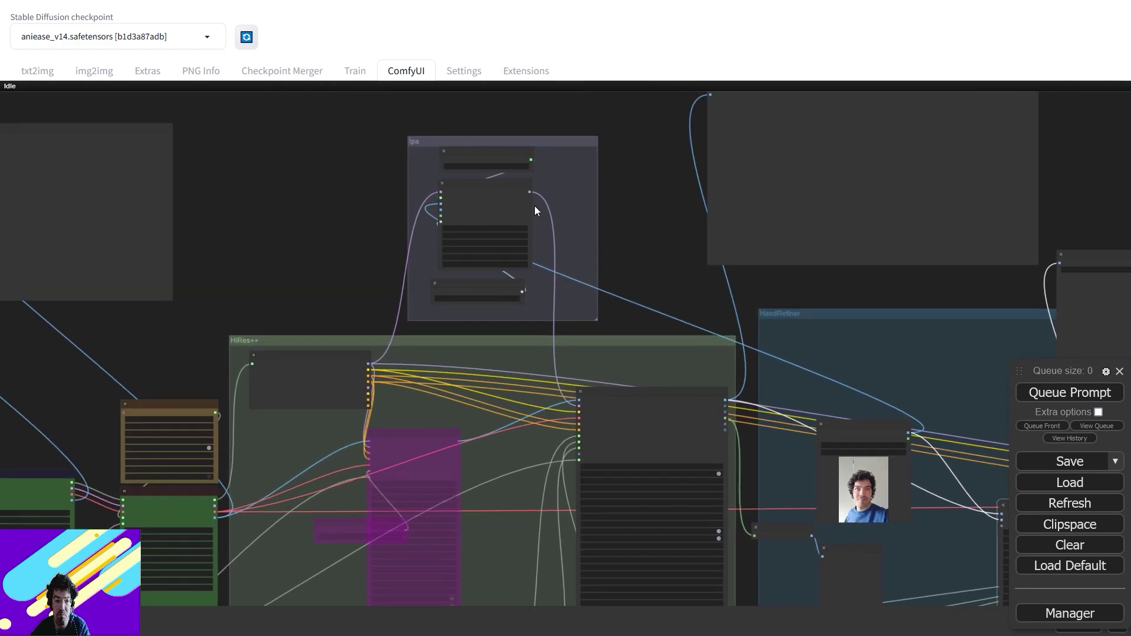
drag(882, 333, 596, 268)
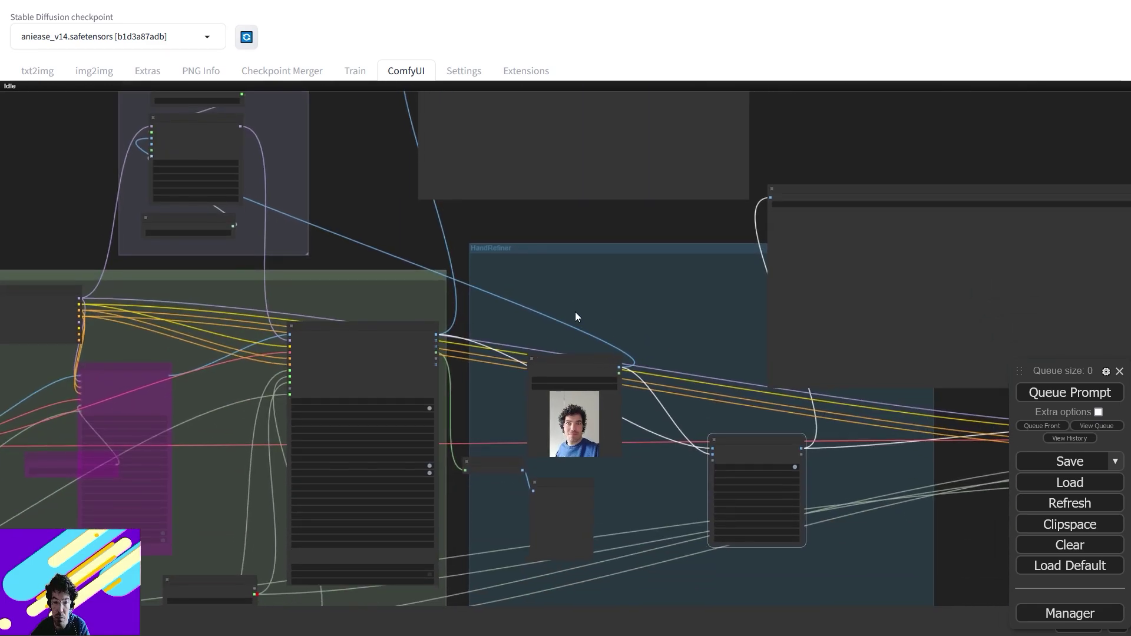
drag(577, 318, 790, 237)
scroll(738, 416, up, 5)
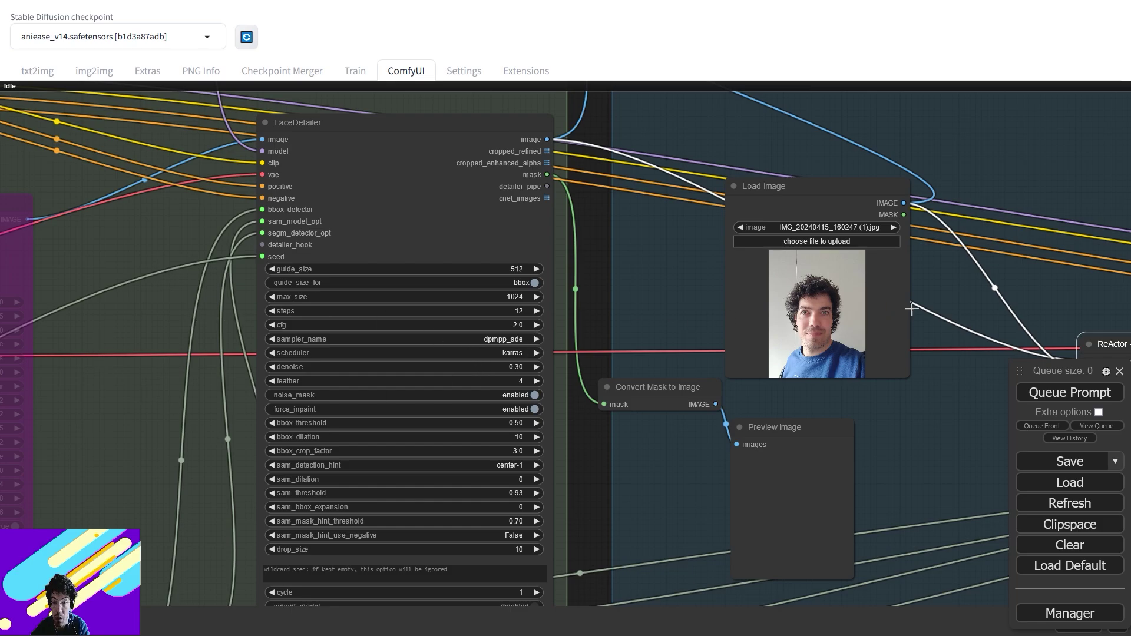
drag(1025, 266, 454, 281)
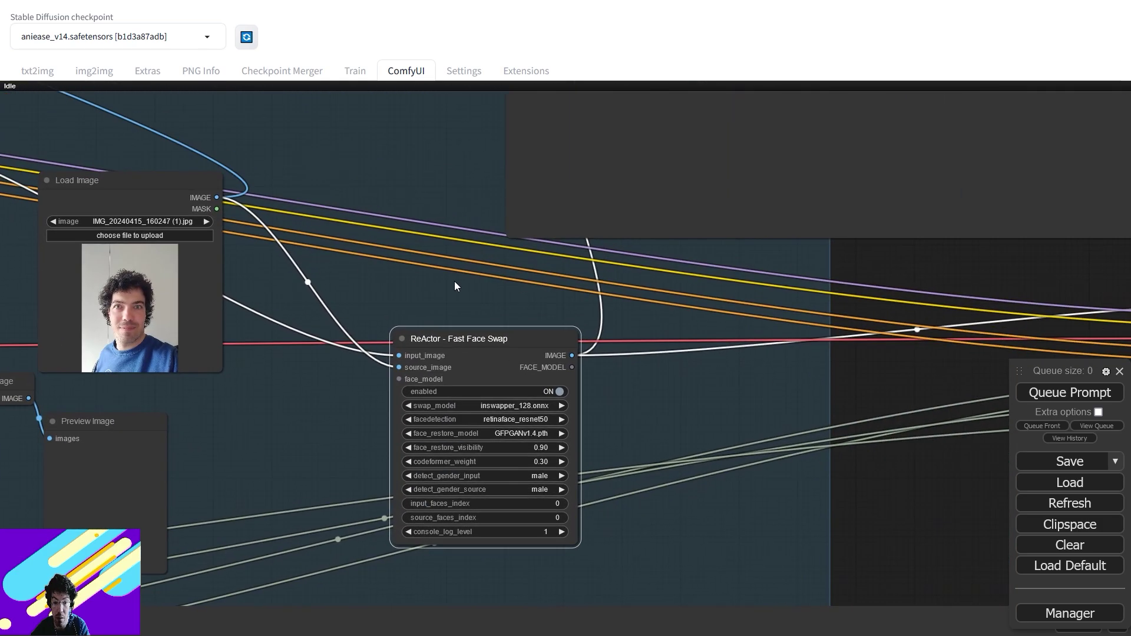
Move ReActor - Fast Face Swap slightly up and left, aligning its output with the second FaceDetailer's image input
scroll(581, 325, down, 10)
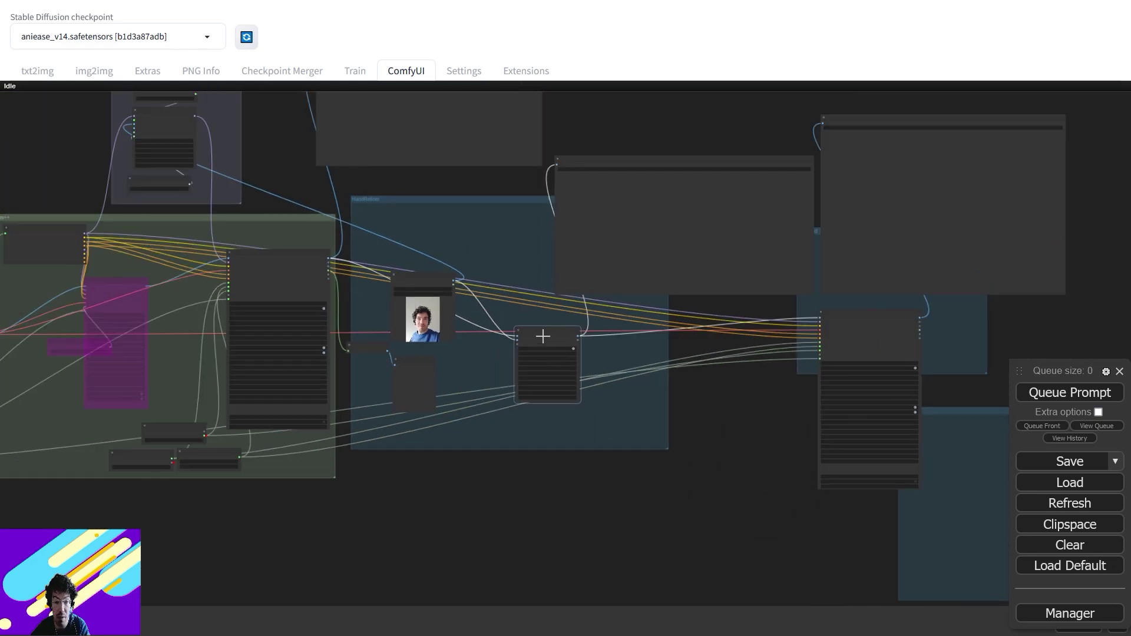
drag(529, 318, 486, 340)
scroll(454, 344, up, 5)
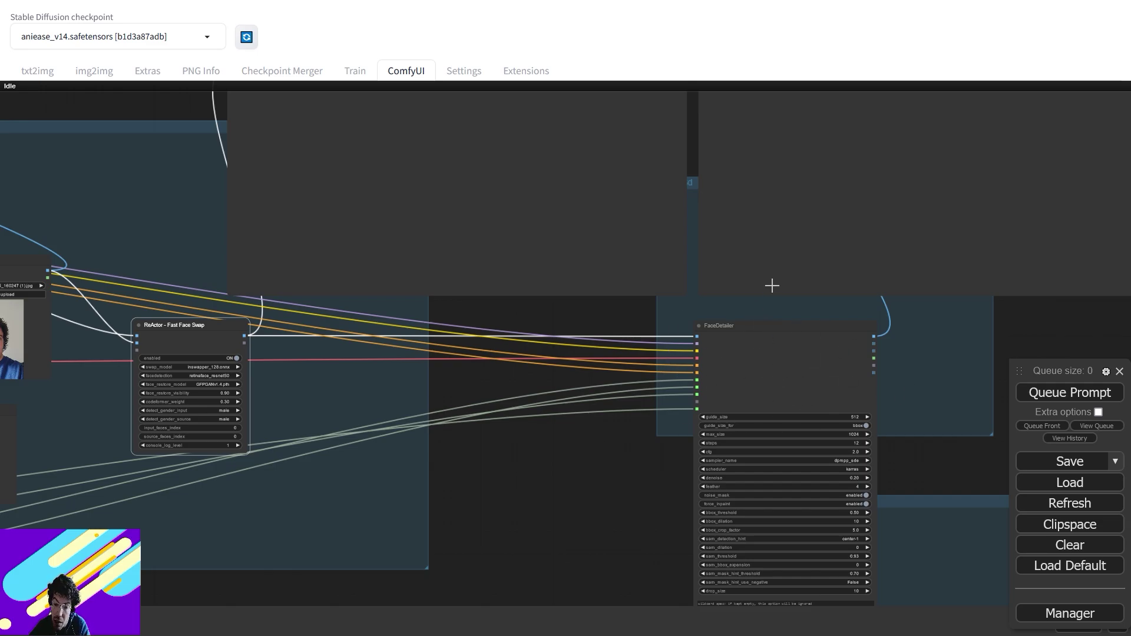
Examine the second FaceDetailer's inputs and compare its place in the chain with the first FaceDetailer and ReActor
drag(849, 356, 786, 332)
scroll(786, 332, down, 1)
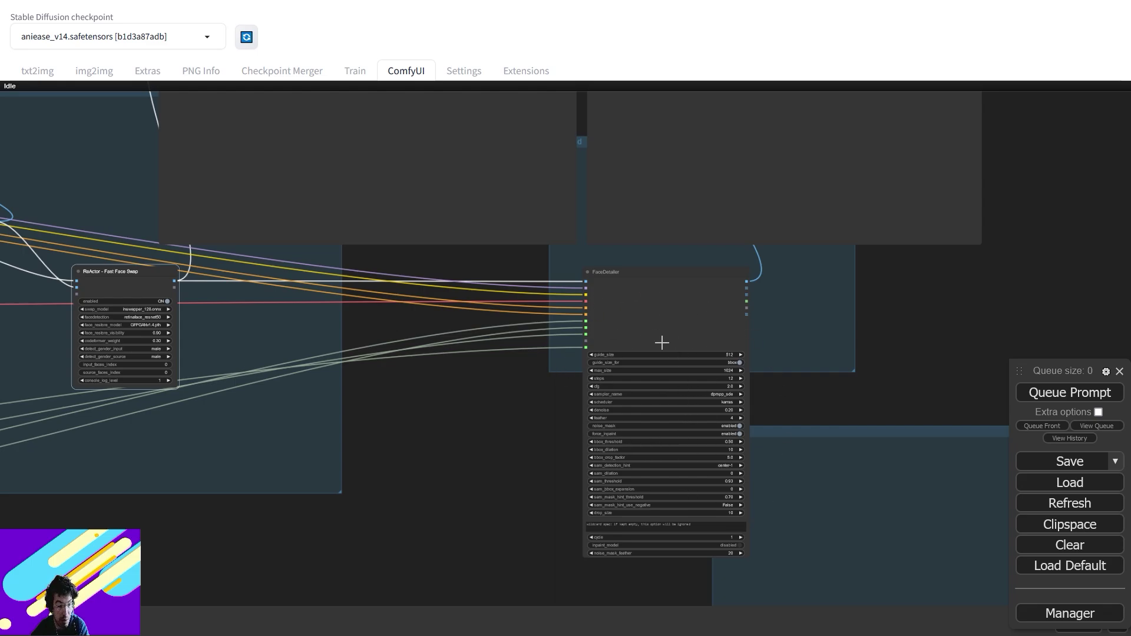
drag(303, 334, 708, 375)
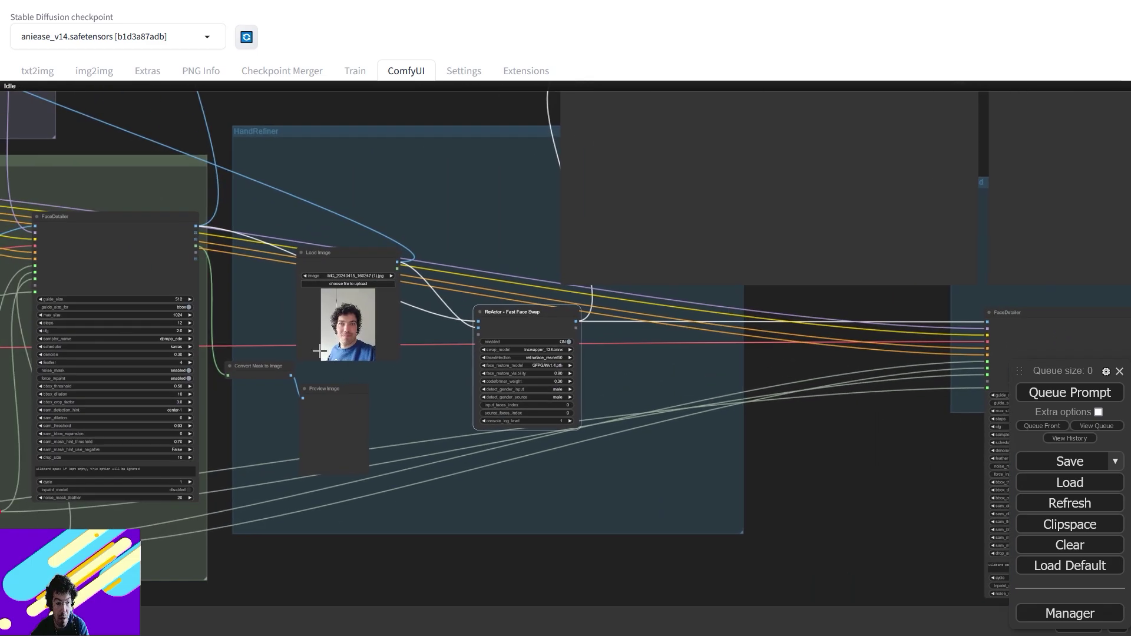
drag(353, 219, 596, 297)
drag(616, 389, 312, 306)
Move the Save Image node fed by ReActor higher, level with the neighbouring Save Image node
drag(656, 429, 297, 382)
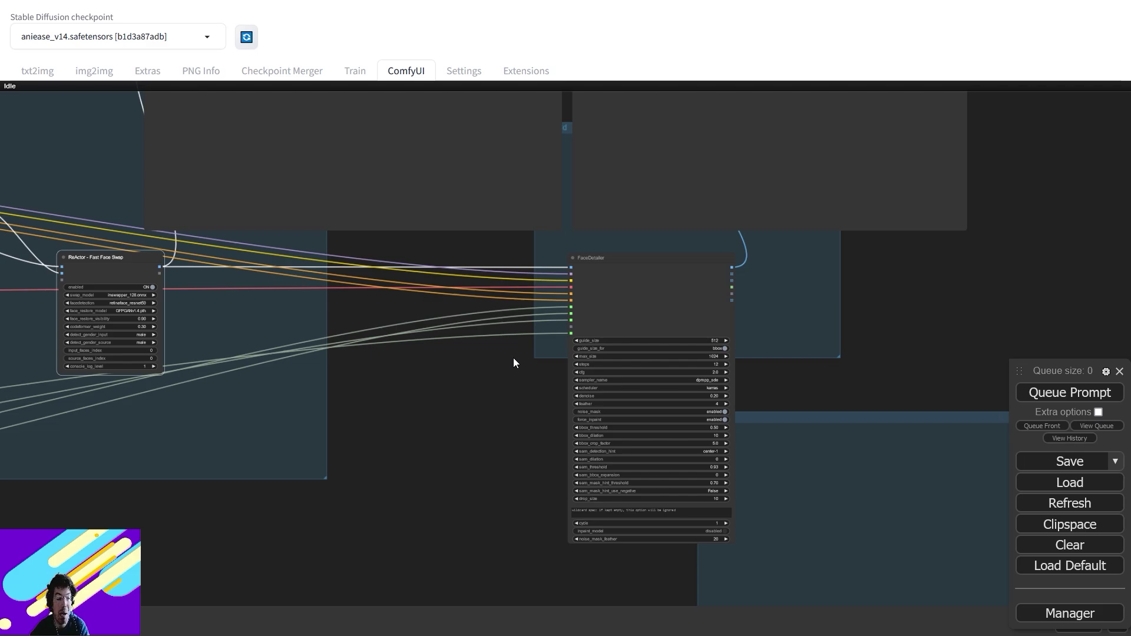
scroll(543, 458, up, 5)
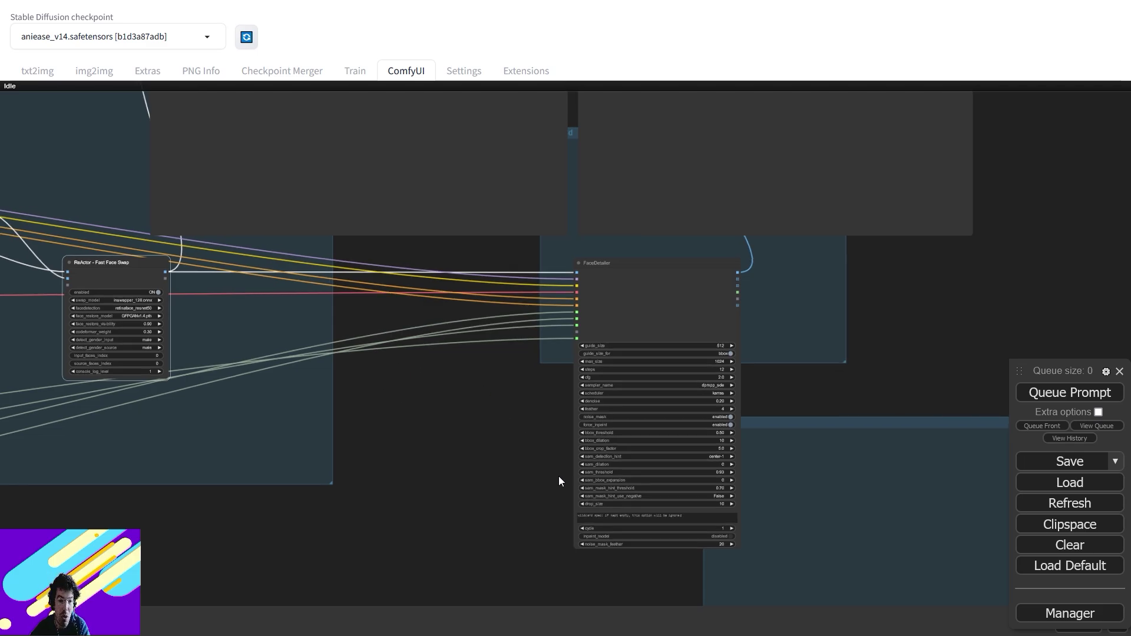
drag(356, 222, 361, 155)
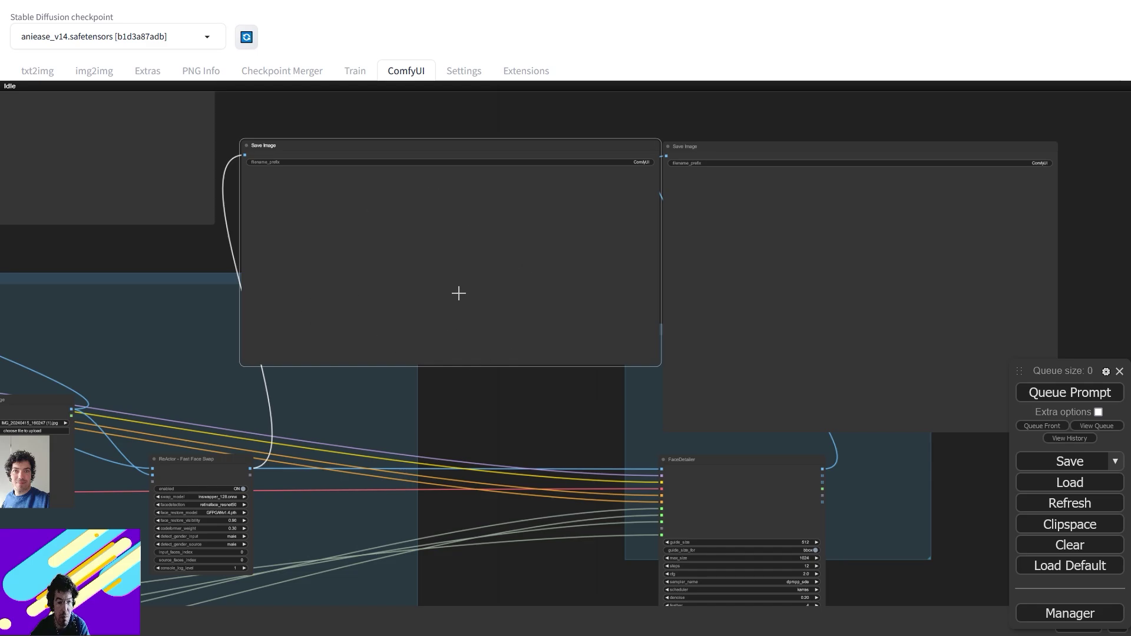
Review the workflow from the LoRA group to ReActor and back through the HiRes++ group to the Eff. Loader SDXL
drag(30, 411, 523, 404)
scroll(532, 408, down, 7)
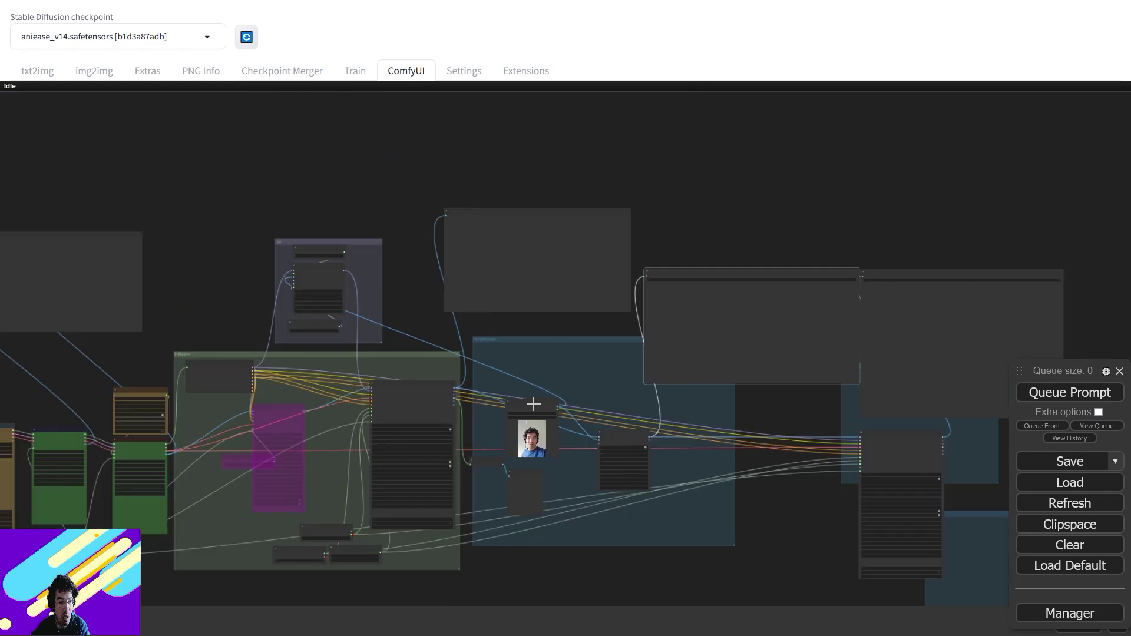
drag(235, 376, 558, 303)
scroll(184, 342, up, 5)
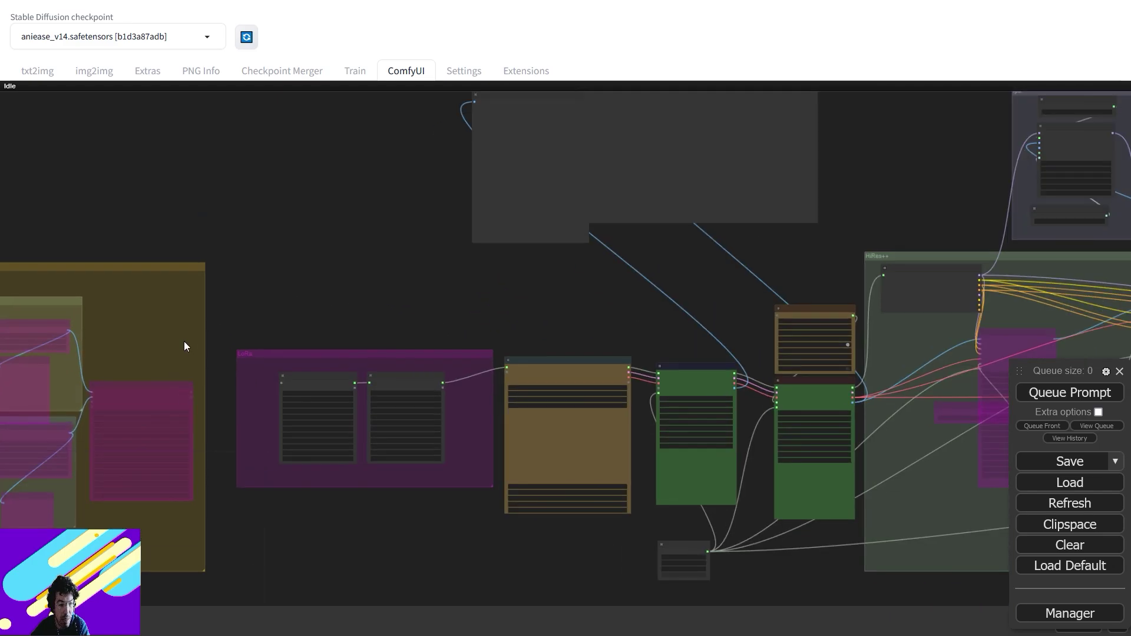
scroll(505, 344, up, 3)
scroll(504, 347, down, 2)
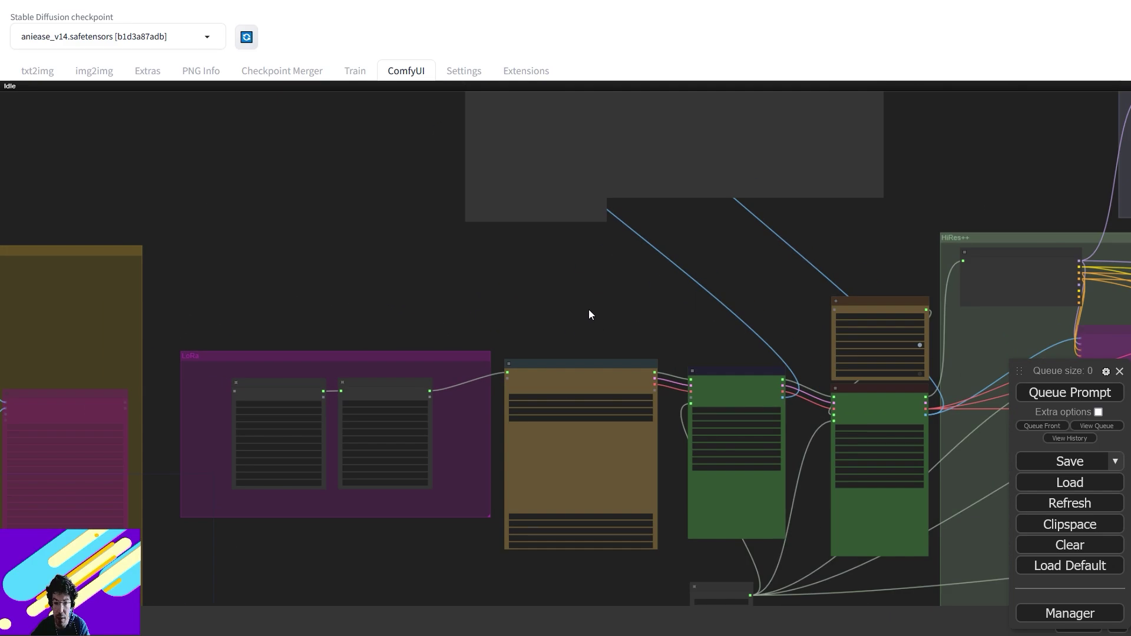
scroll(589, 313, up, 2)
drag(589, 313, 230, 264)
drag(895, 271, 419, 280)
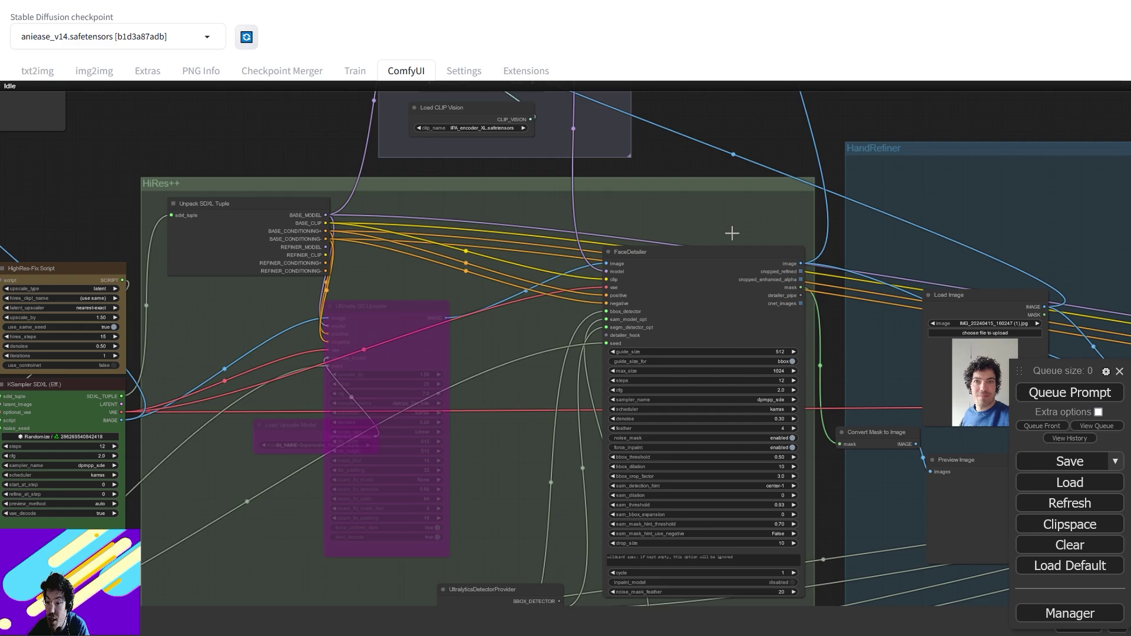
drag(854, 265, 570, 206)
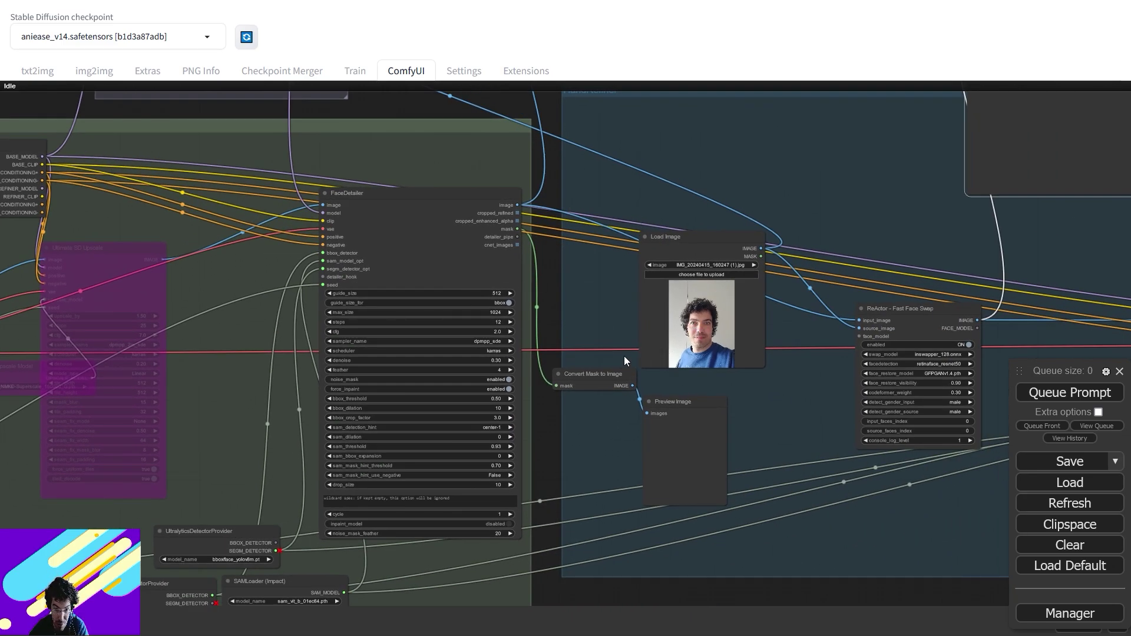
drag(279, 311, 675, 246)
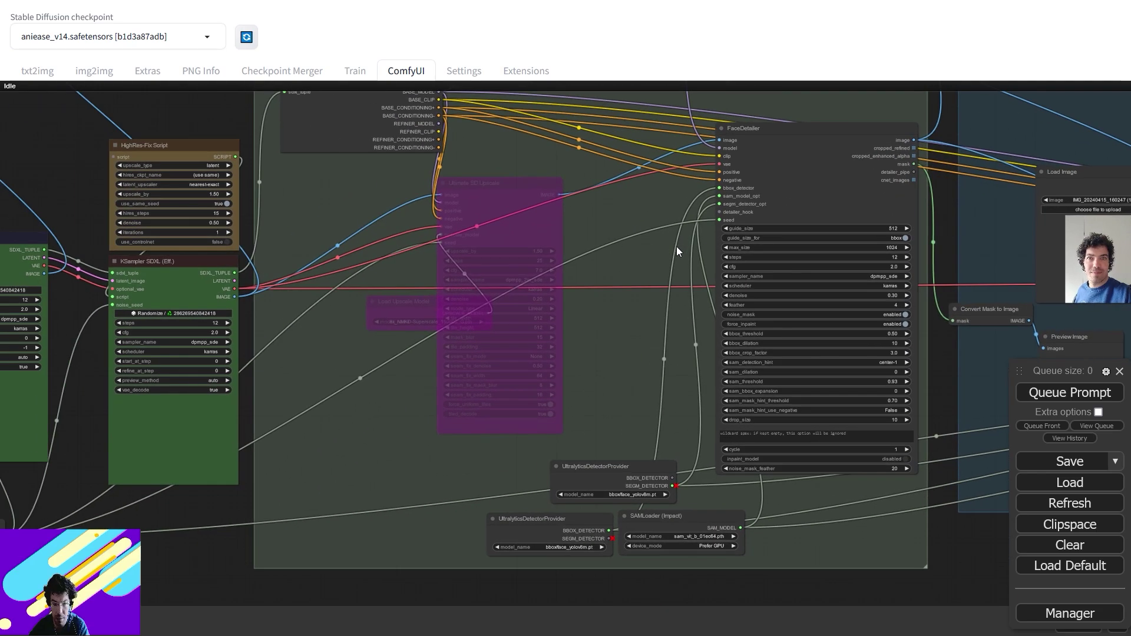
drag(334, 331, 840, 267)
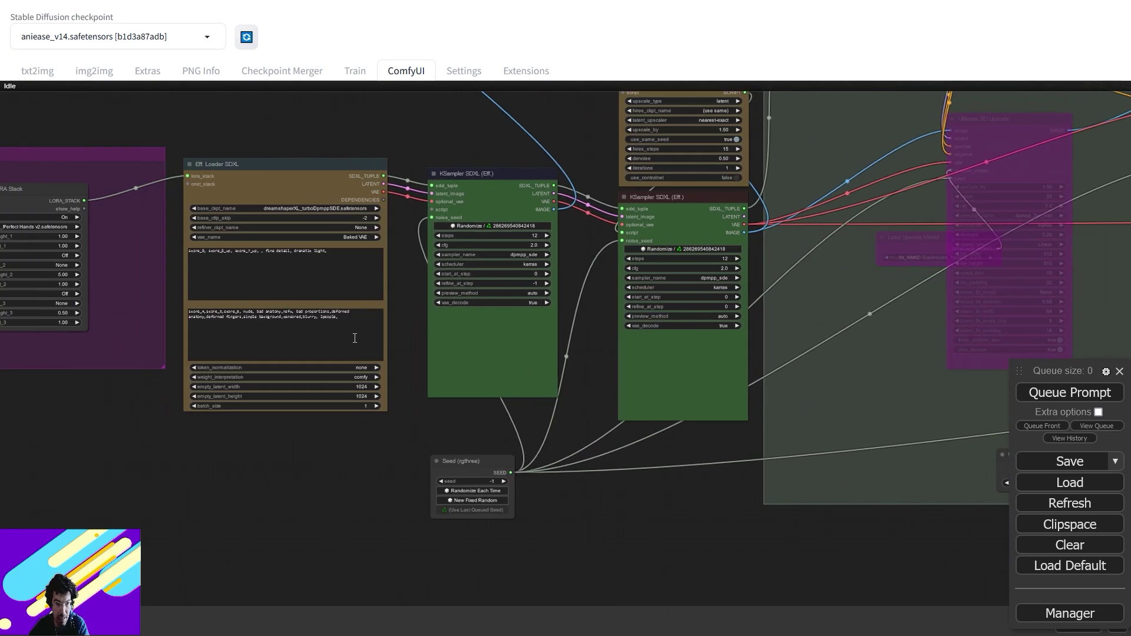
Insert "male elf ranger," after "score_7_up," in the Eff. Loader SDXL's positive prompt
scroll(424, 307, up, 8)
drag(394, 319, 836, 335)
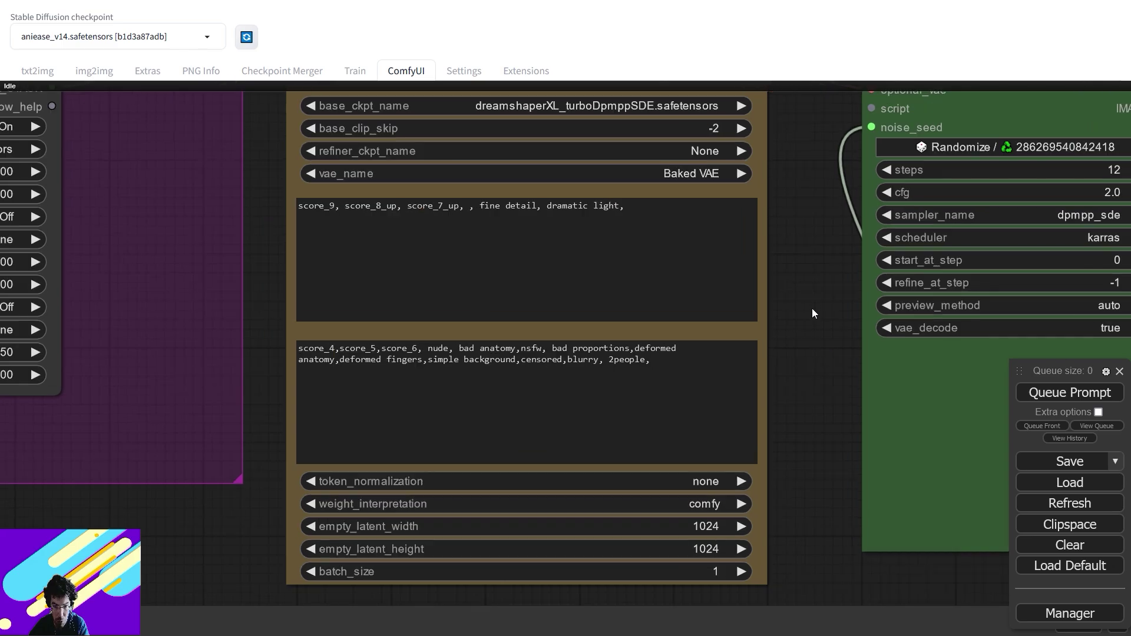
scroll(813, 313, up, 1)
drag(810, 276, 865, 350)
click(485, 271)
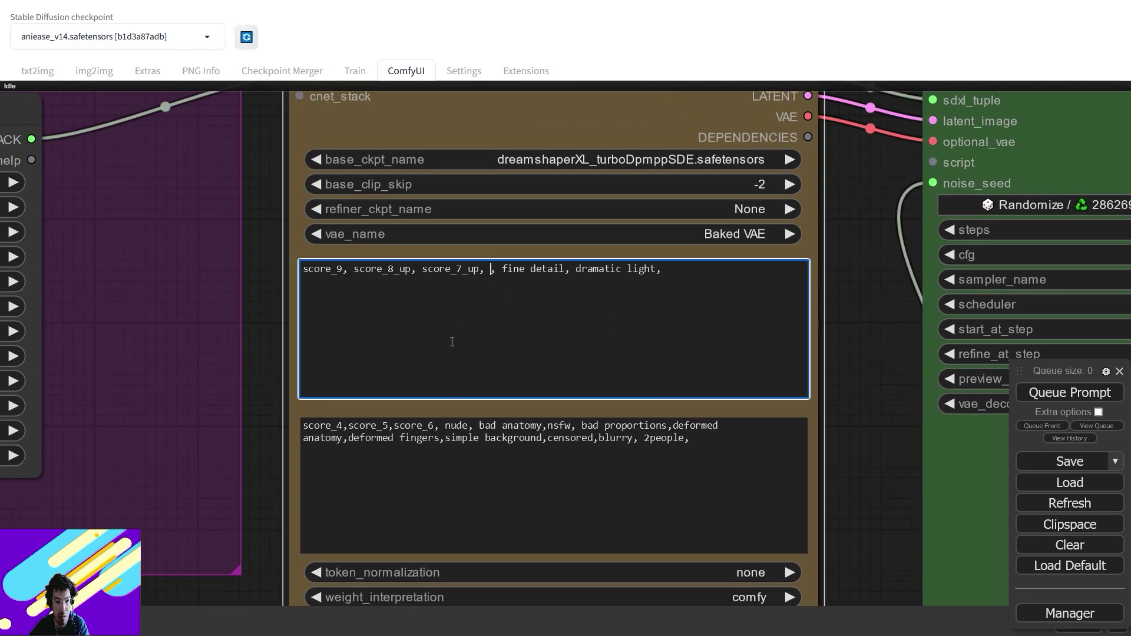
text(male e)
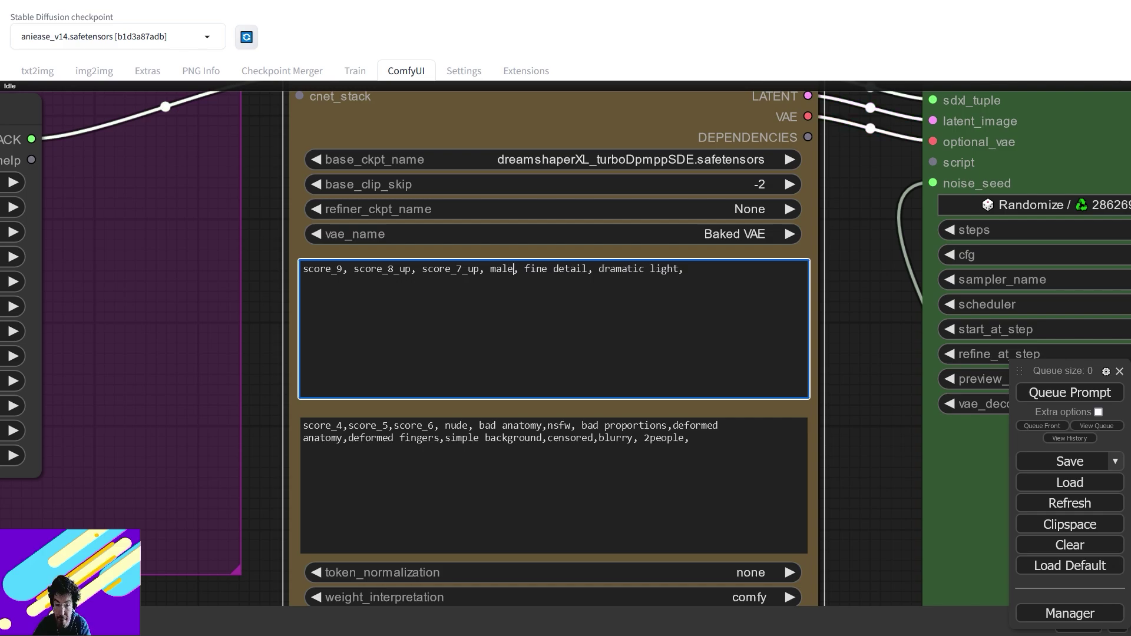
text(lf)
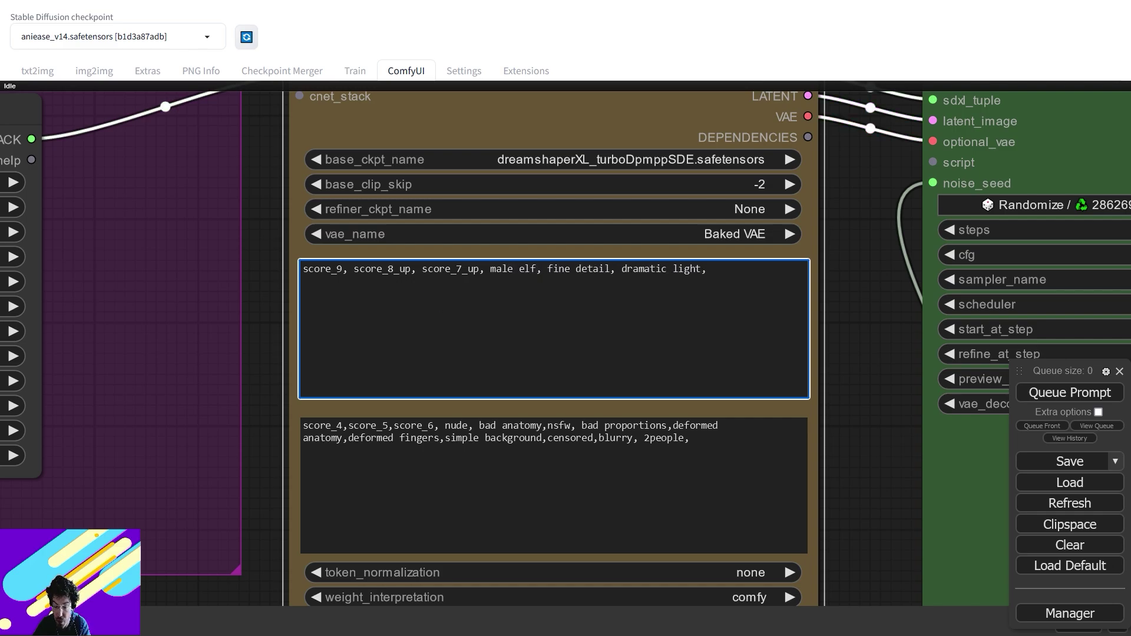
text( ranger, )
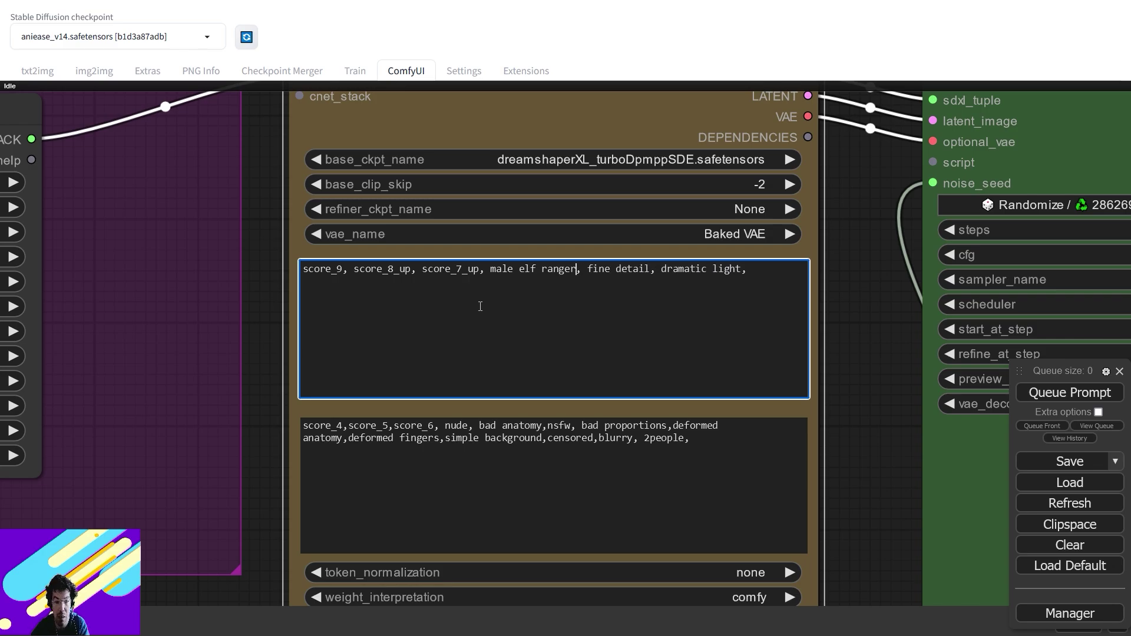
Extend the positive prompt with "leather armour, grey wolf fur coat, sward," ahead of "fine detail"
text(leather )
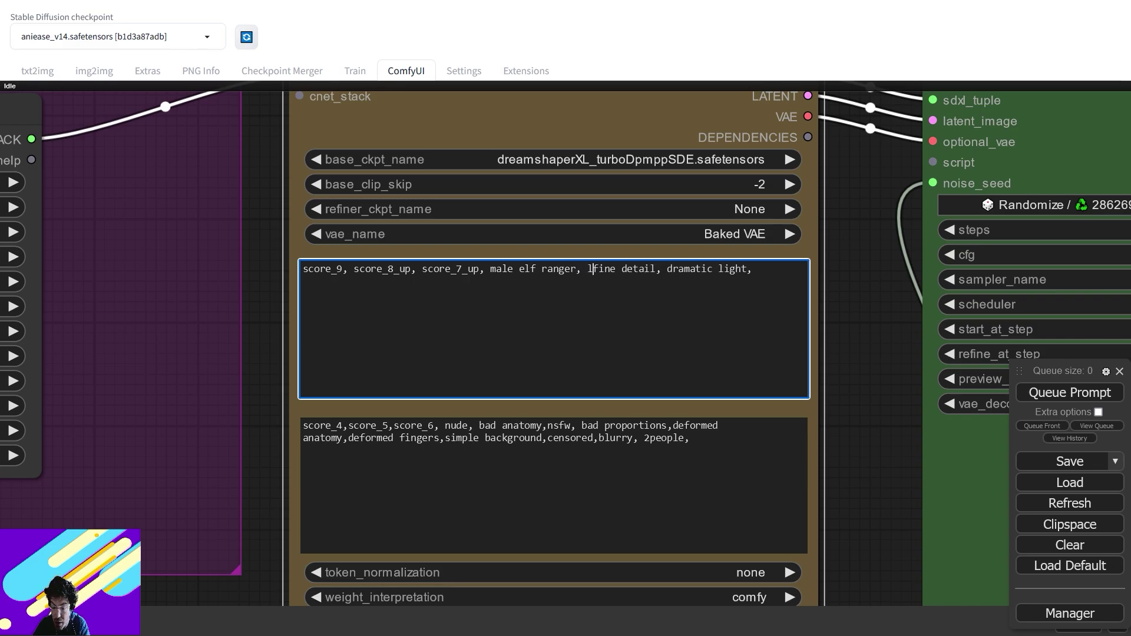
text(armourt)
key(BackSpace)
text(, grey )
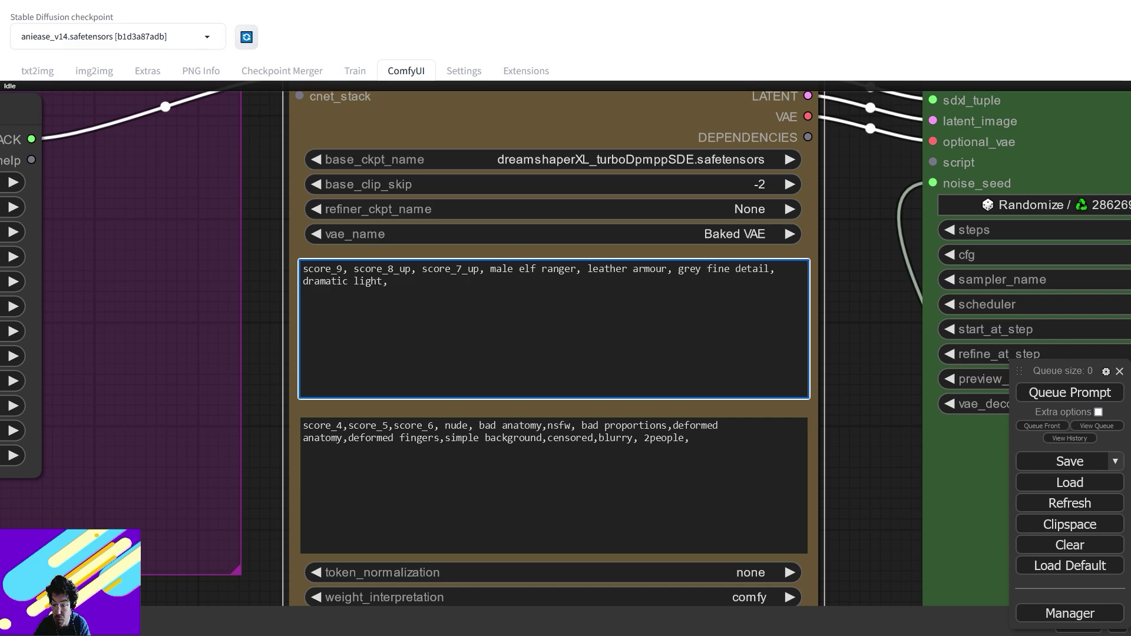
text(wolf )
text(coat)
text(, )
text(sward,.)
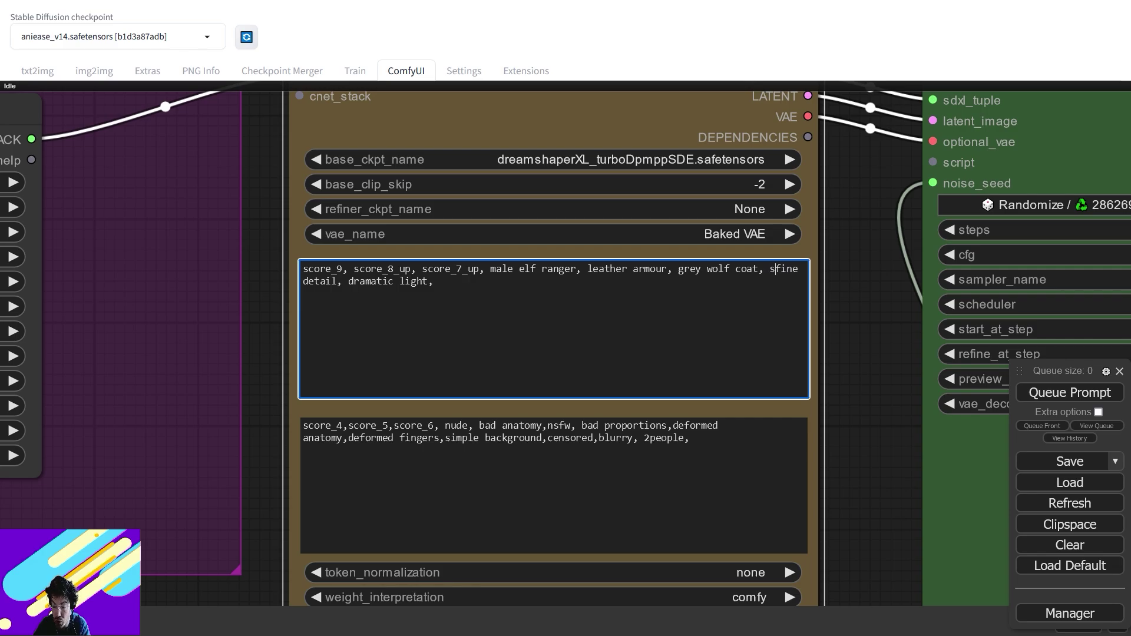
key(BackSpace)
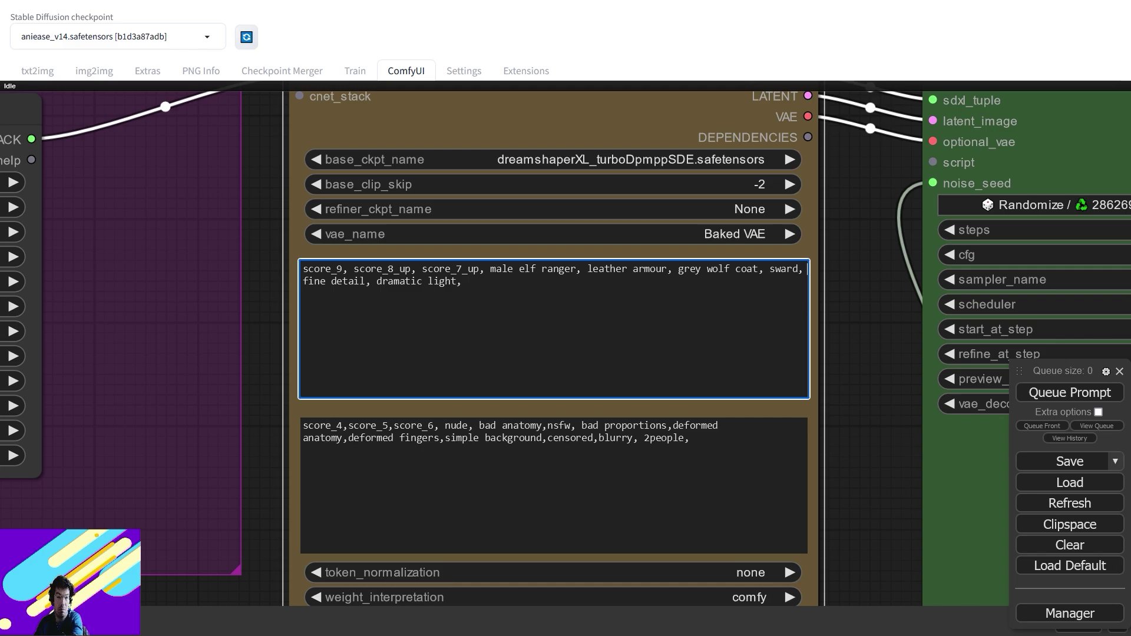
click(735, 269)
text(fur)
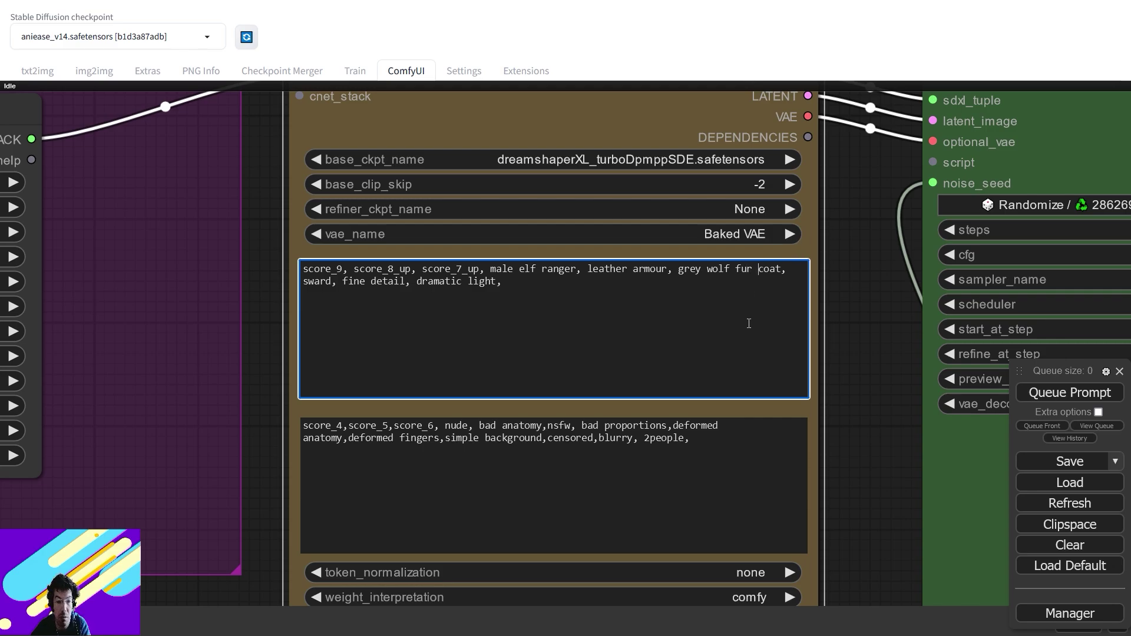
Queue the workflow to generate an image from the edited prompt
drag(842, 317, 511, 375)
scroll(514, 375, up, 5)
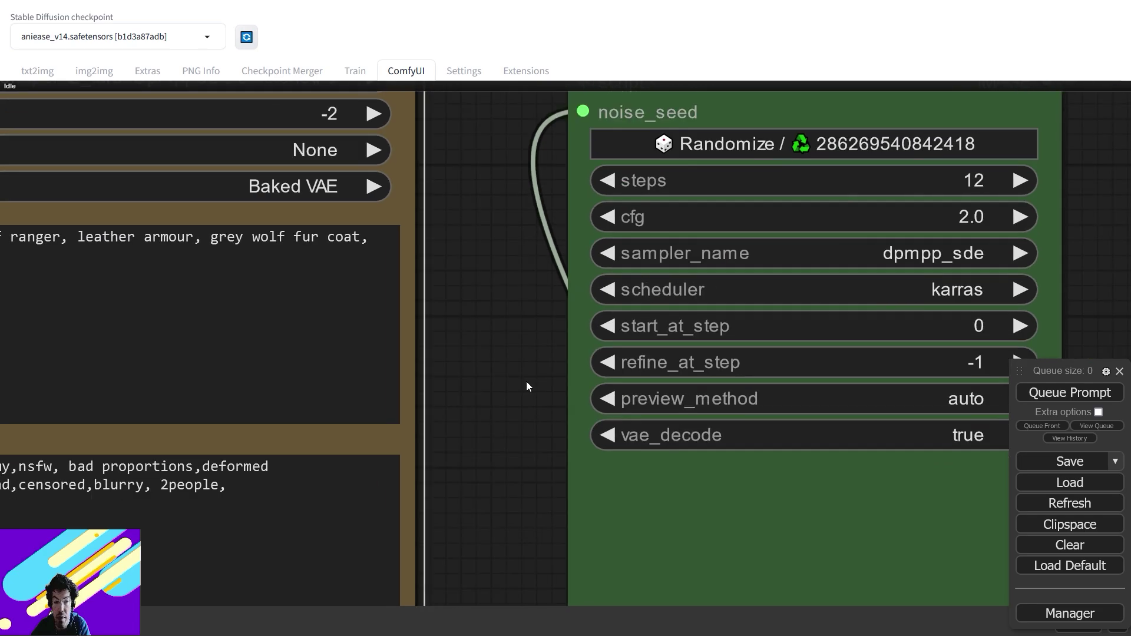
scroll(525, 381, down, 5)
scroll(559, 384, down, 8)
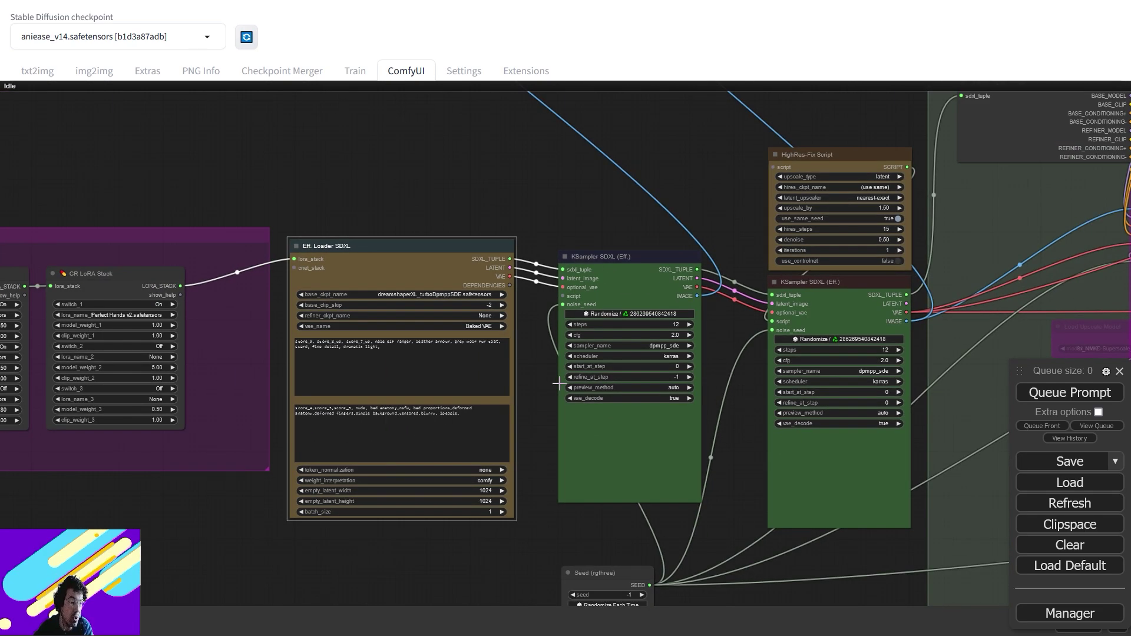
click(1030, 394)
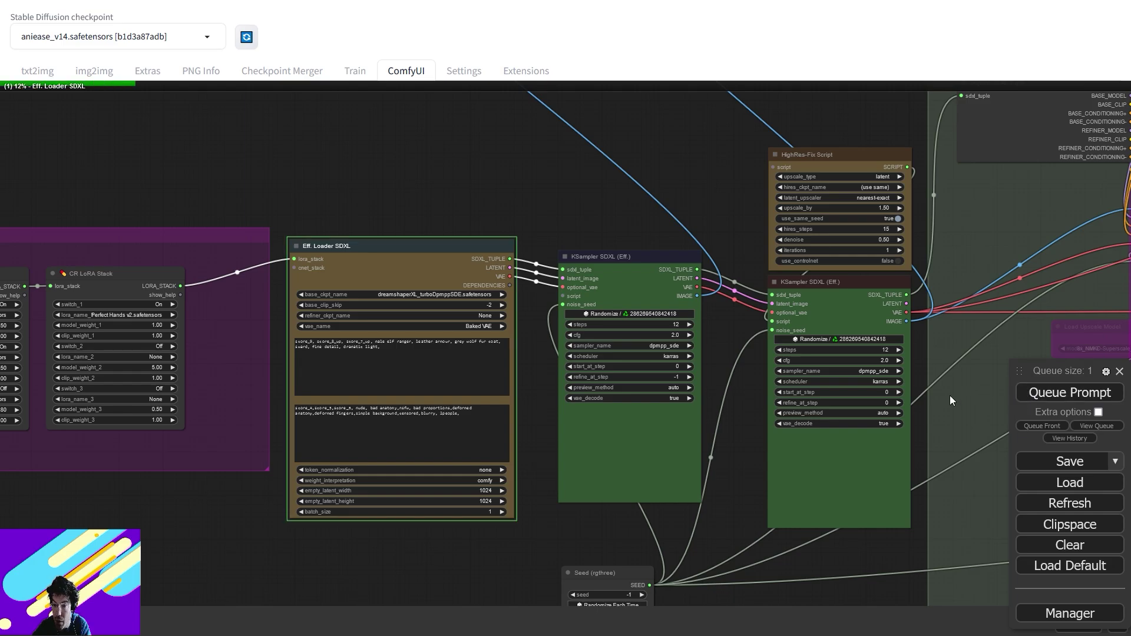
Examine the LoRA stacks, Eff. Loader SDXL and the two KSampler SDXL nodes while the generation starts
scroll(854, 543, down, 3)
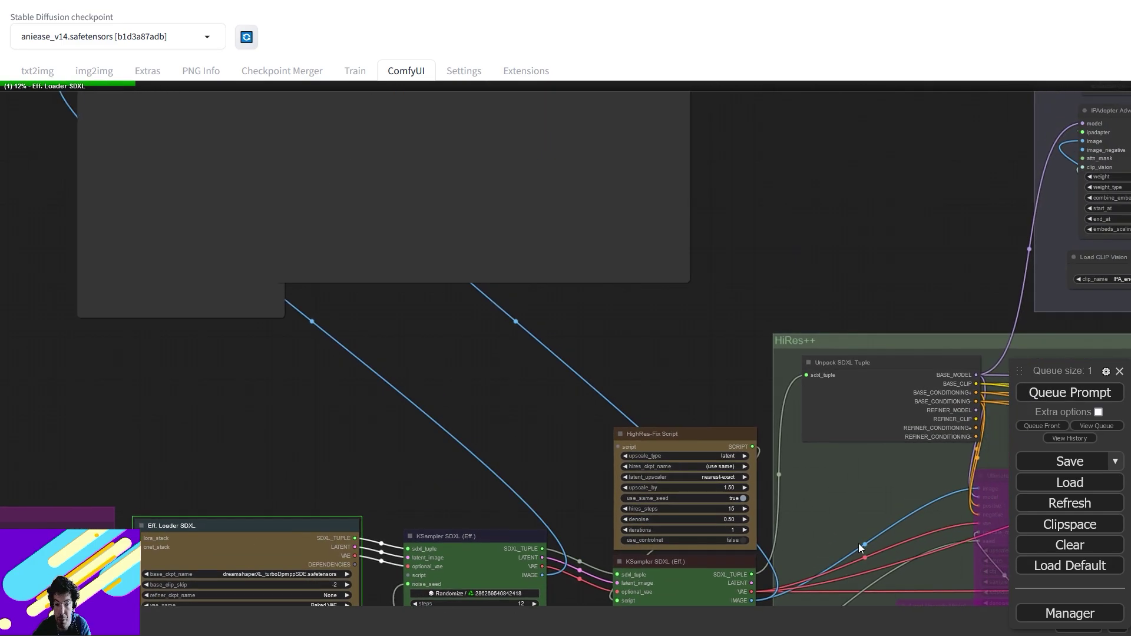
scroll(923, 304, up, 3)
scroll(530, 442, down, 3)
scroll(598, 438, up, 3)
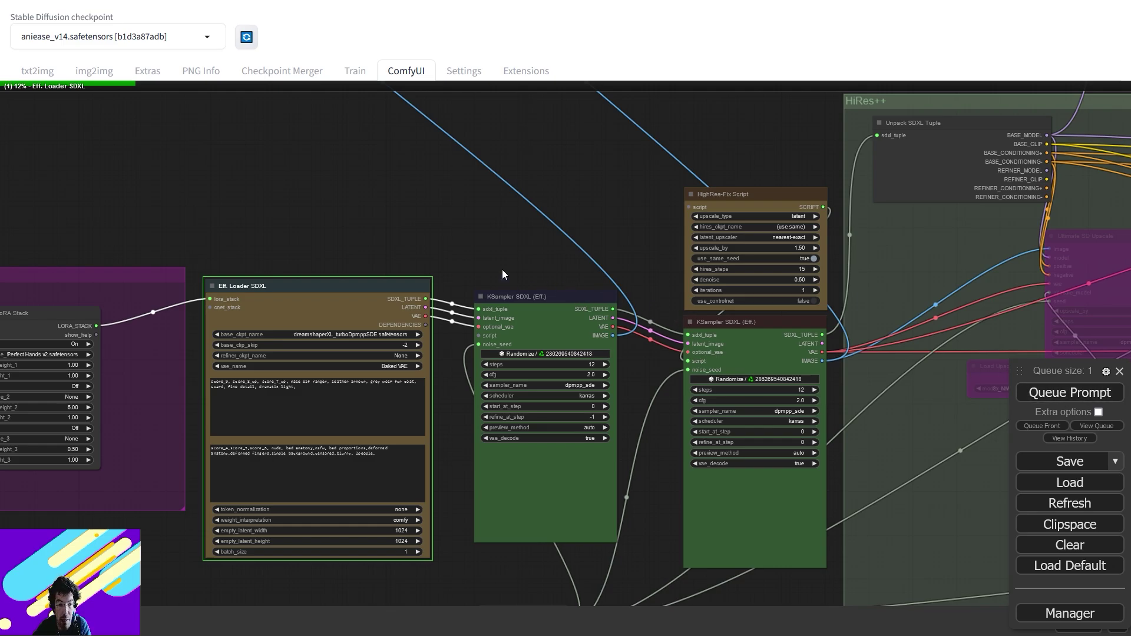
scroll(503, 276, down, 2)
drag(330, 283, 500, 294)
scroll(500, 294, up, 2)
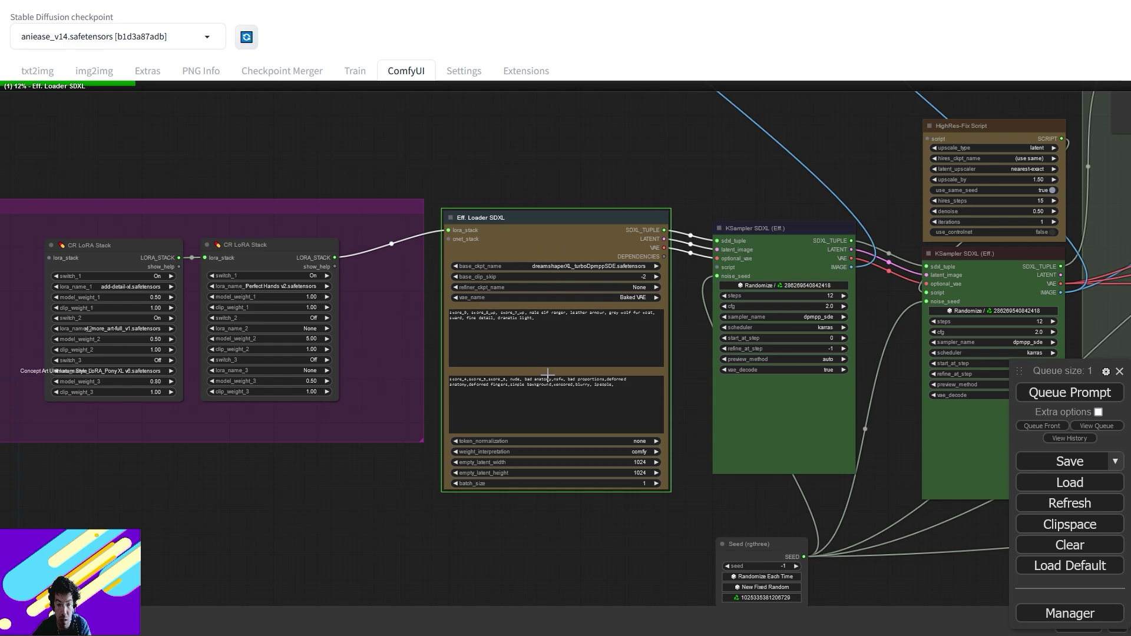
scroll(617, 201, down, 2)
drag(617, 197, 596, 306)
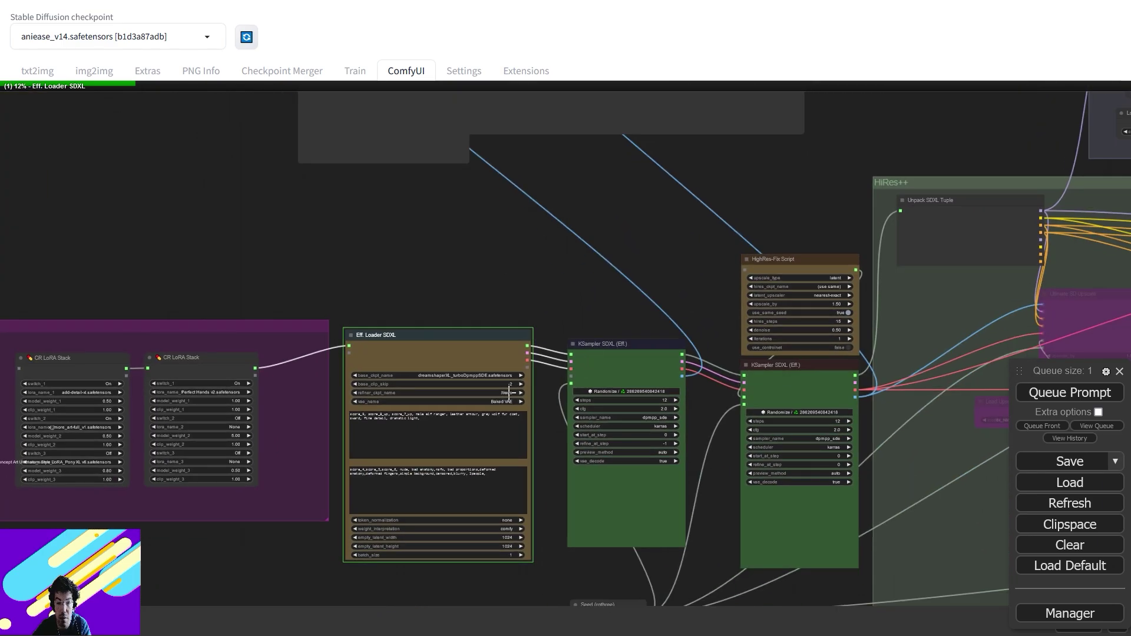
Review the HiRes++ FaceDetailer, the HandRefiner group with ReActor, and the Ipa group while the generation runs
drag(789, 377, 412, 372)
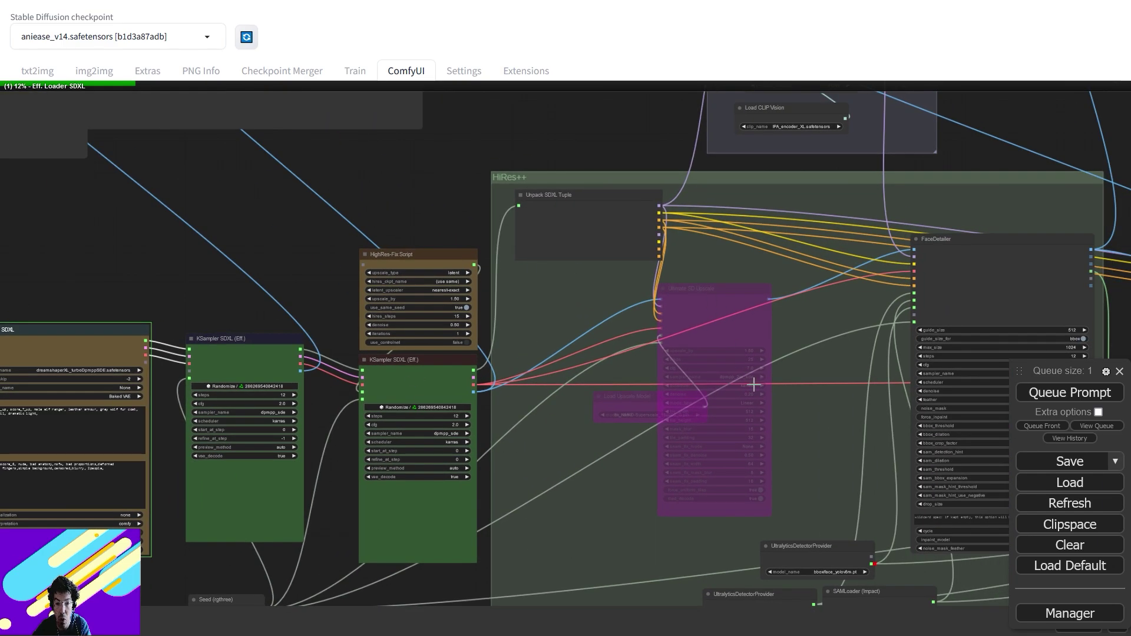
drag(850, 327, 395, 309)
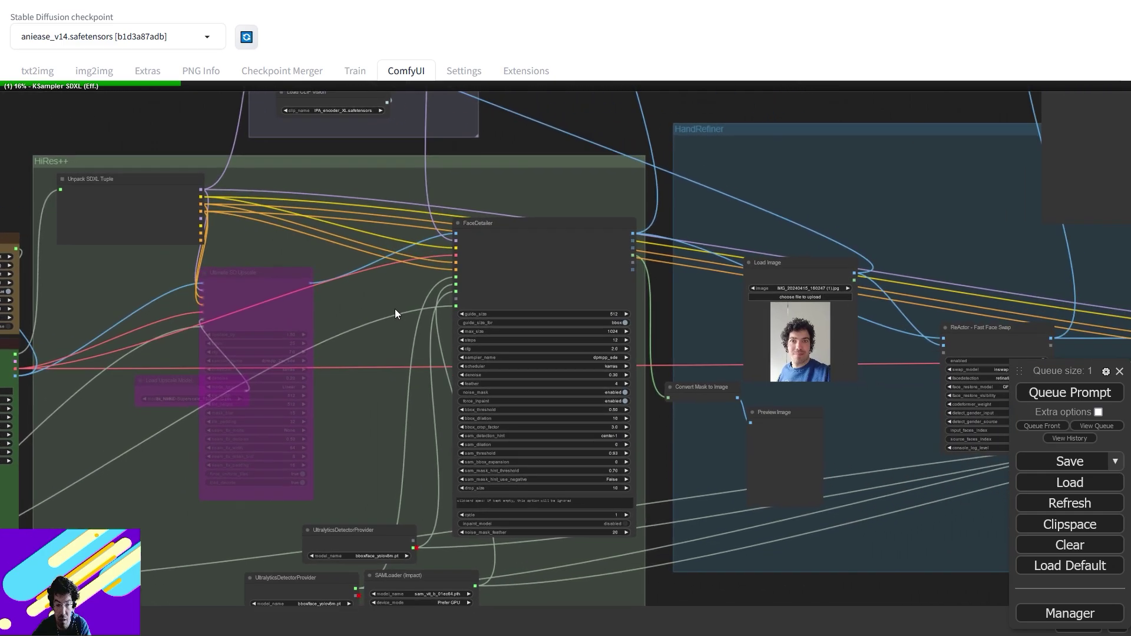
drag(656, 442, 367, 350)
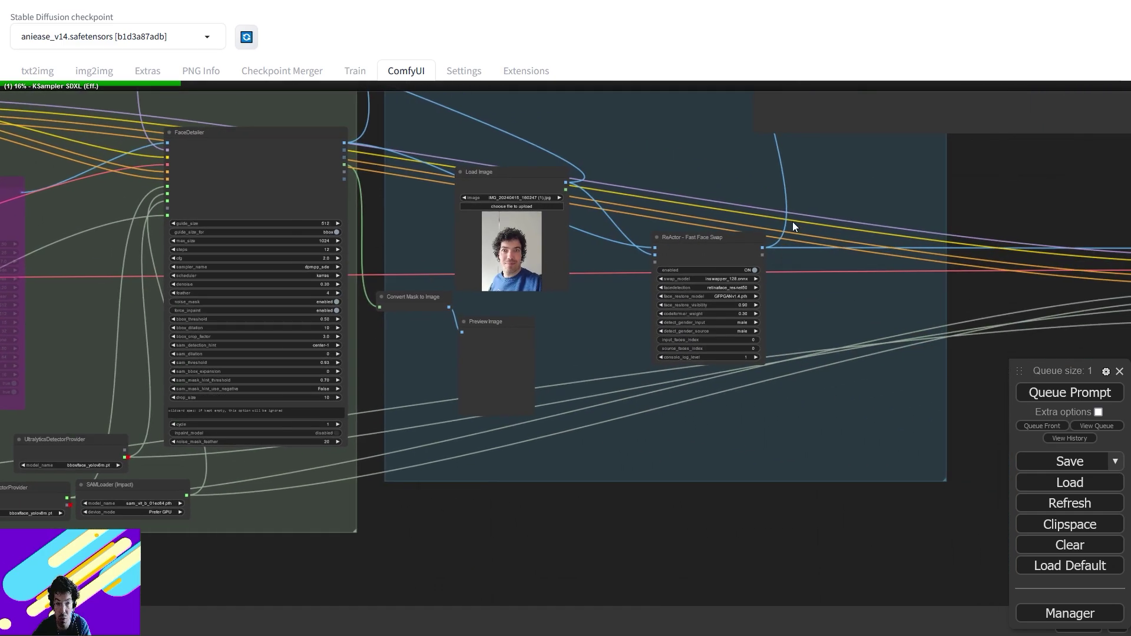
drag(664, 153, 774, 396)
drag(401, 311, 866, 489)
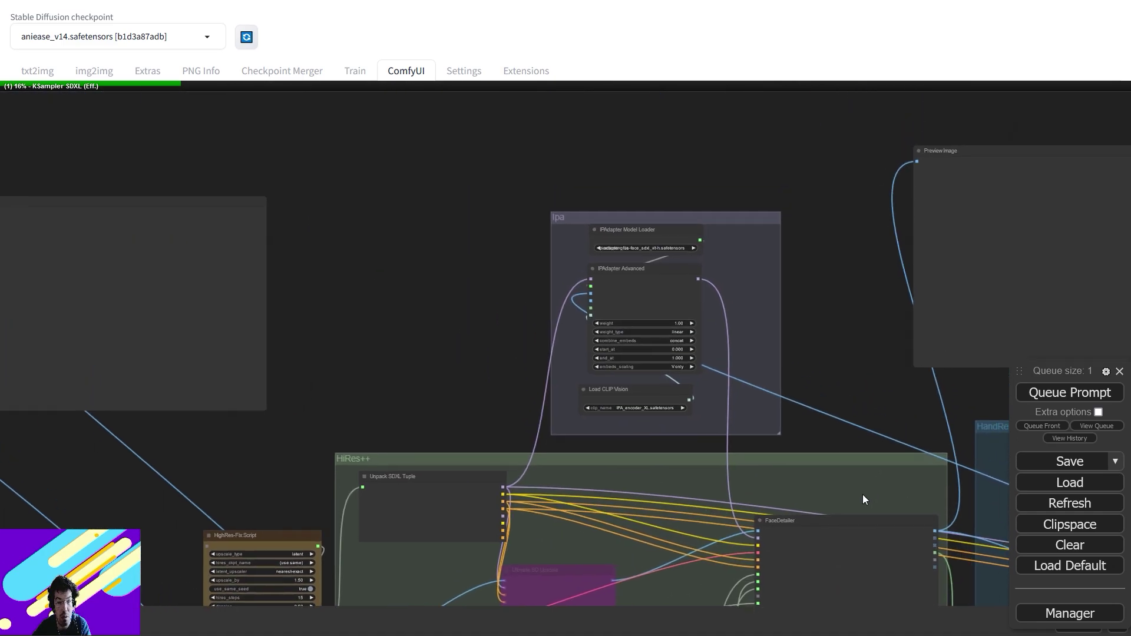
drag(505, 464, 826, 228)
drag(324, 351, 344, 245)
scroll(411, 261, down, 5)
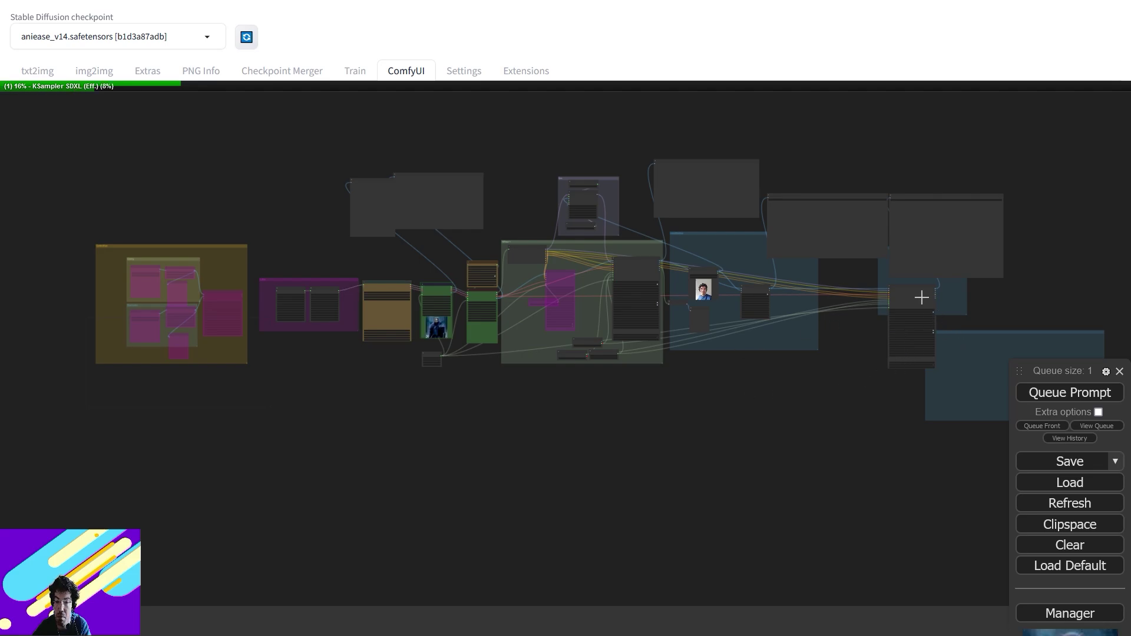
Move the second FaceDetailer slightly left and remove the blue group below and to the right of it
drag(922, 298, 892, 294)
right_click(948, 337)
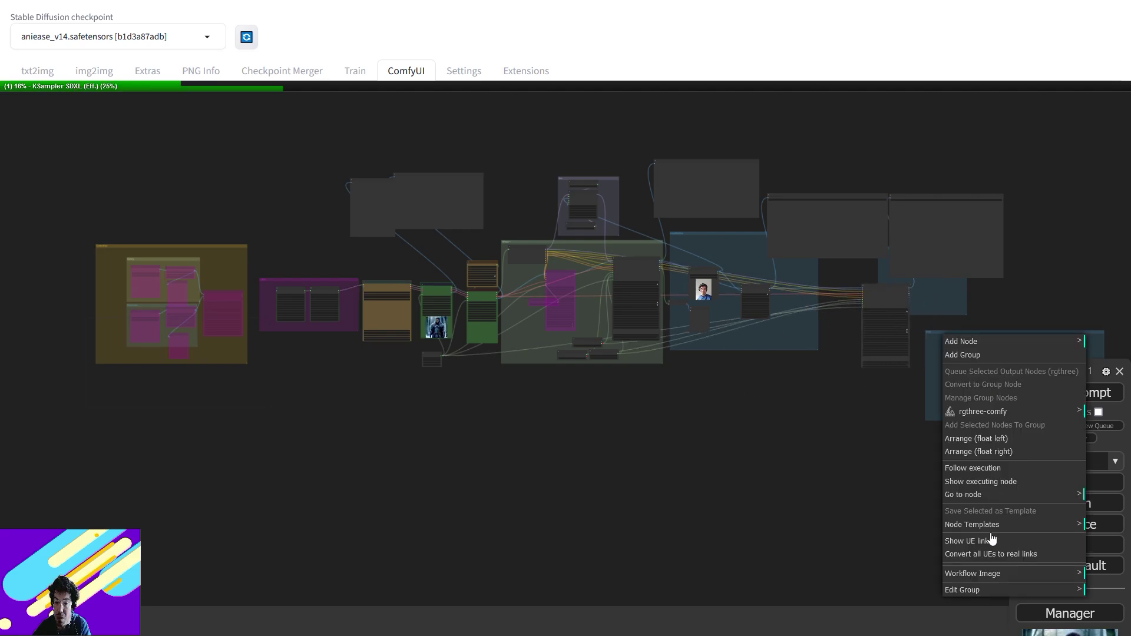
mouse_move(978, 592)
click(1076, 624)
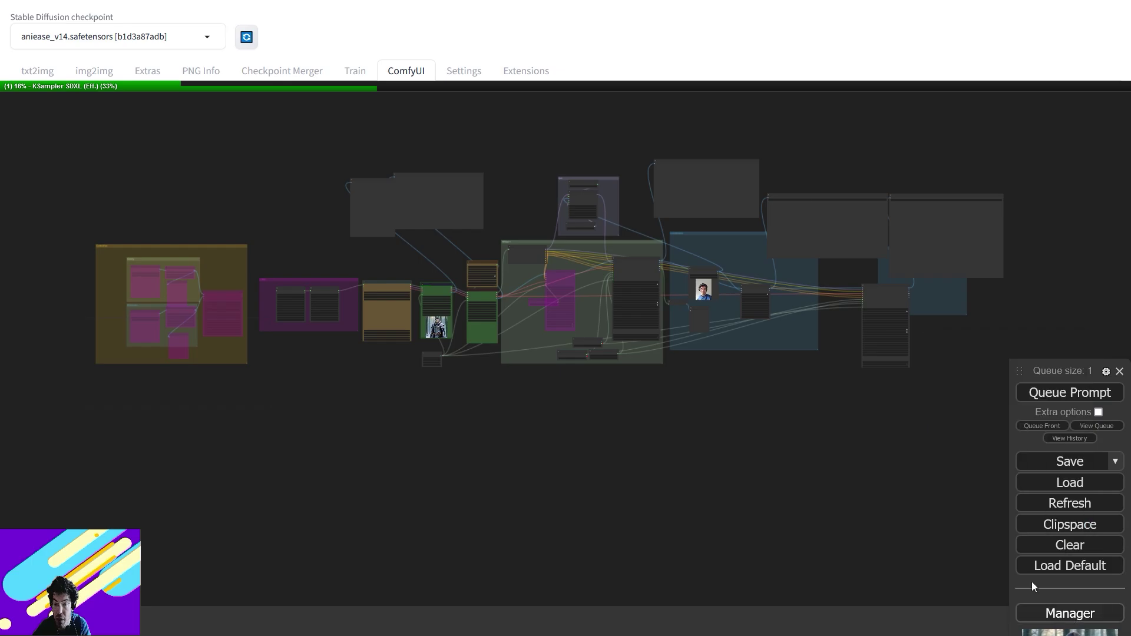
Inspect the first KSampler SDXL's preview image and compare it with the second KSampler SDXL's preview
scroll(506, 302, down, 2)
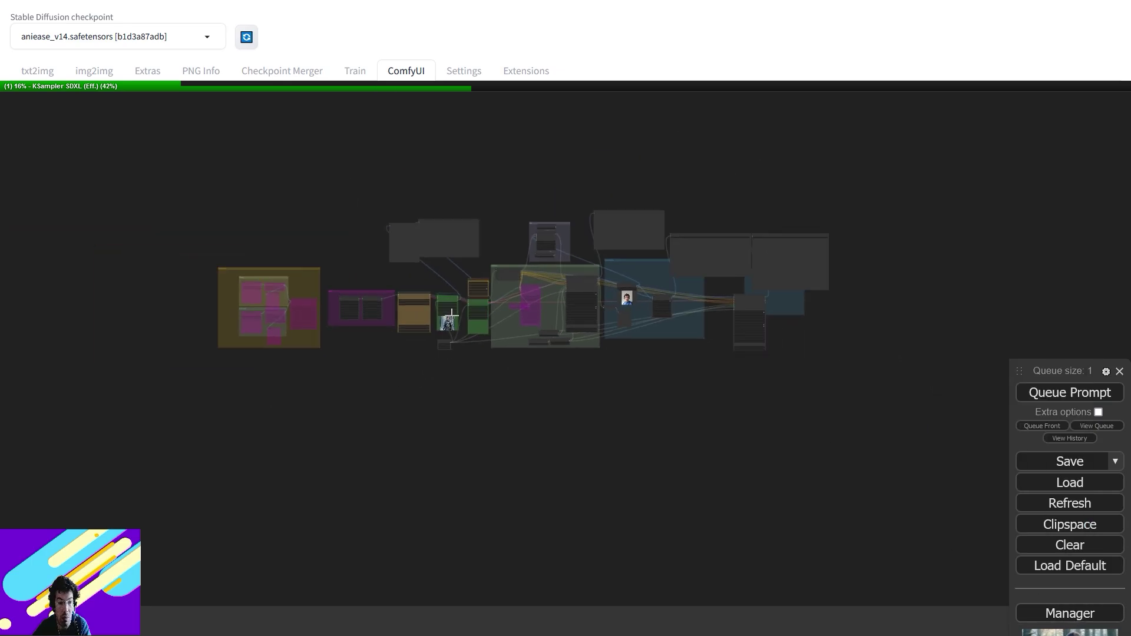
scroll(453, 324, up, 5)
scroll(452, 328, up, 3)
scroll(453, 328, down, 3)
scroll(453, 328, up, 3)
scroll(451, 328, down, 1)
scroll(451, 328, up, 7)
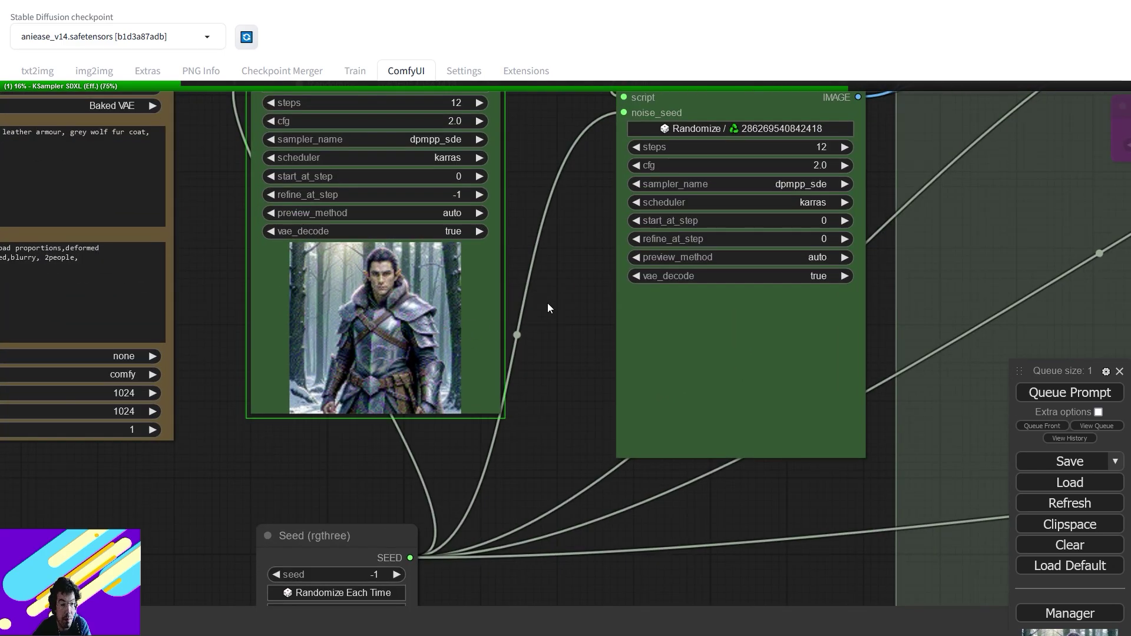
drag(222, 245, 381, 332)
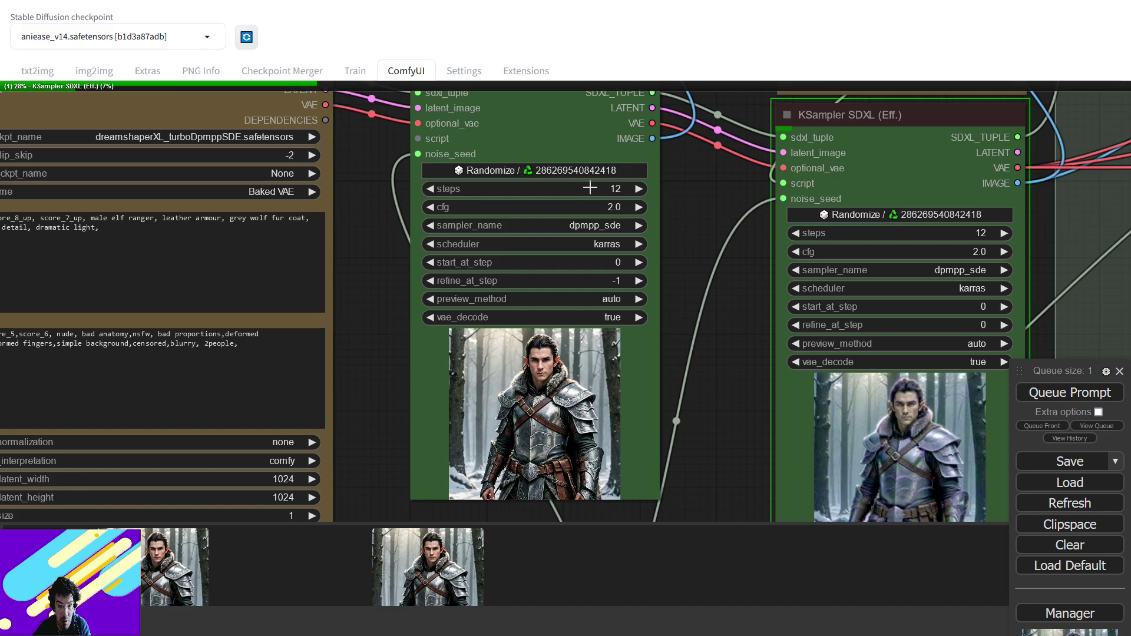
drag(748, 306, 443, 275)
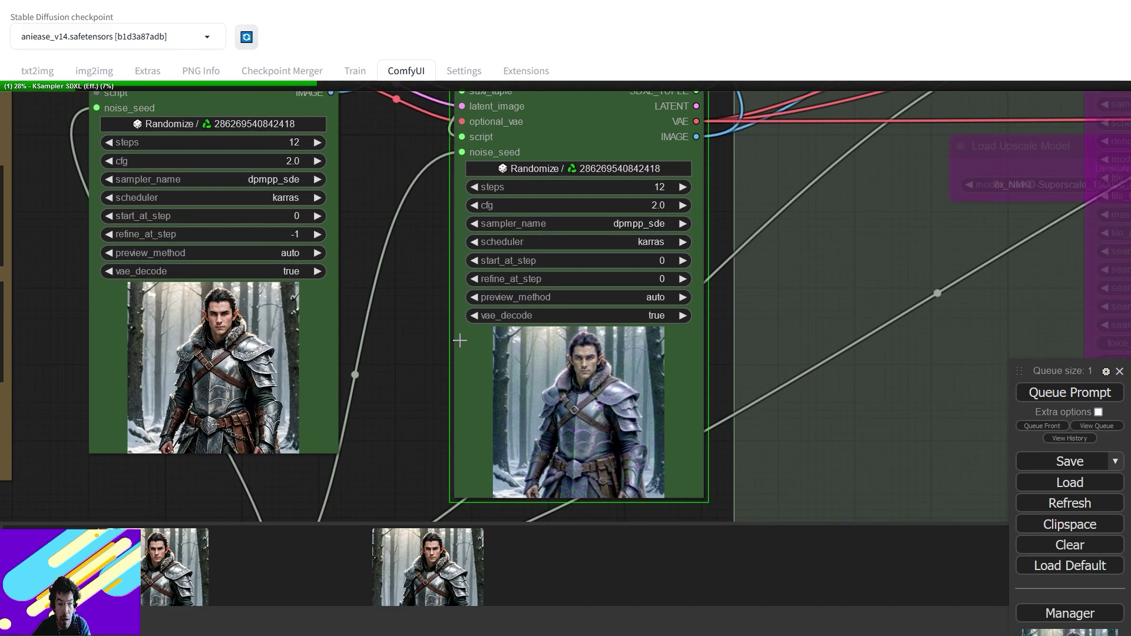
Compare the settings and preview images of the two KSampler SDXL nodes, and examine the HighRes-Fix Script node between passes
scroll(381, 401, up, 10)
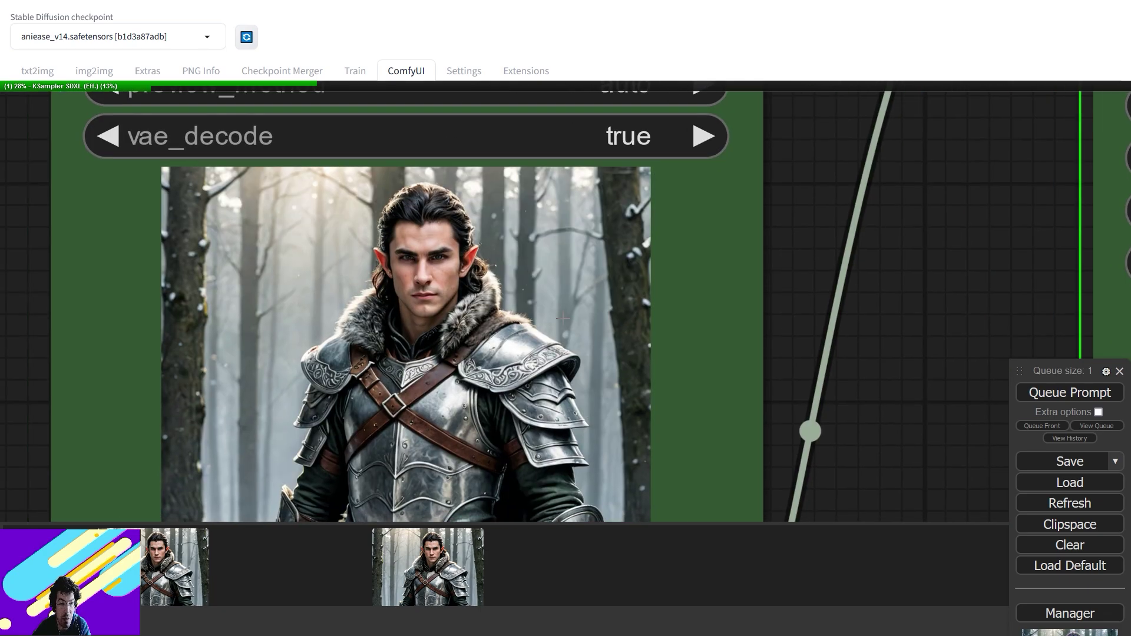
scroll(383, 306, down, 8)
scroll(383, 307, up, 5)
drag(583, 301, 531, 509)
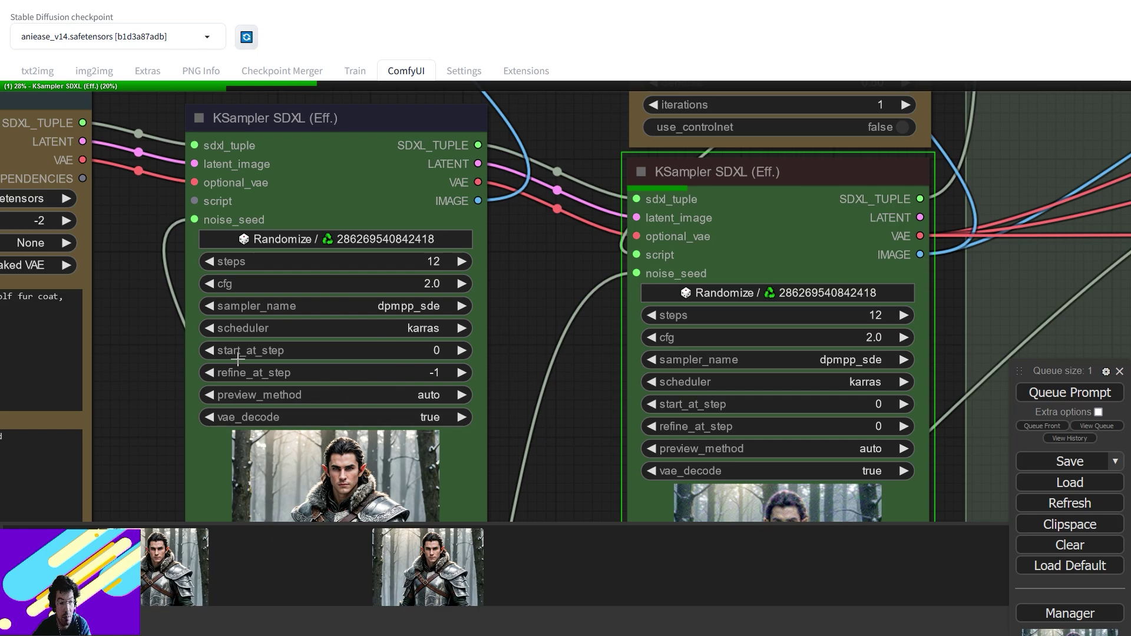
drag(511, 417, 320, 252)
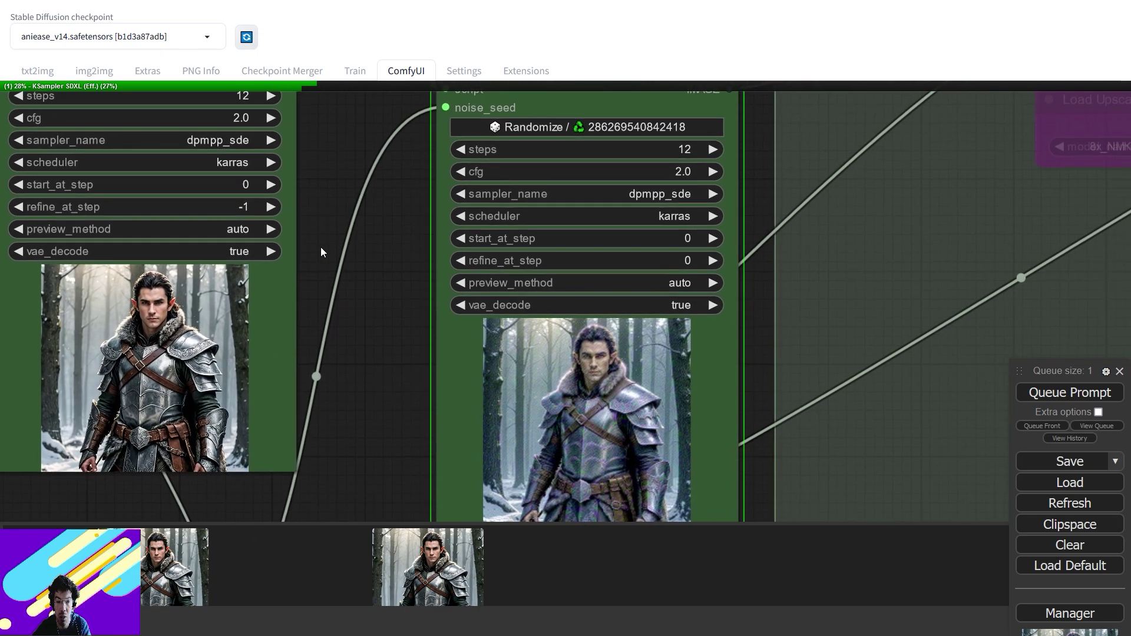
scroll(321, 248, down, 4)
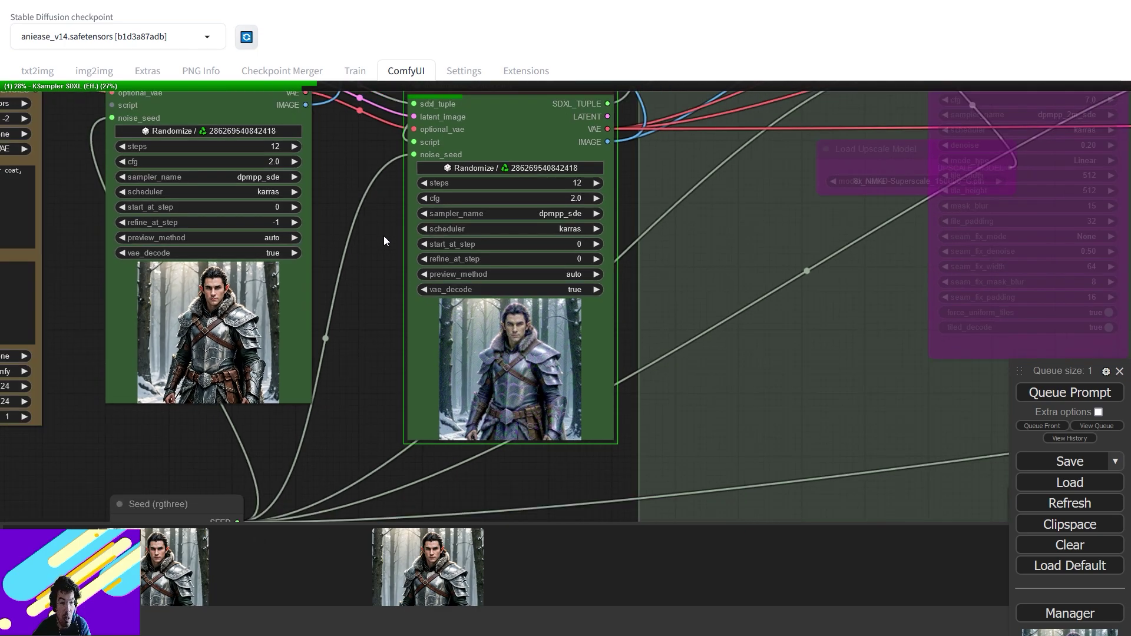
drag(387, 228, 400, 348)
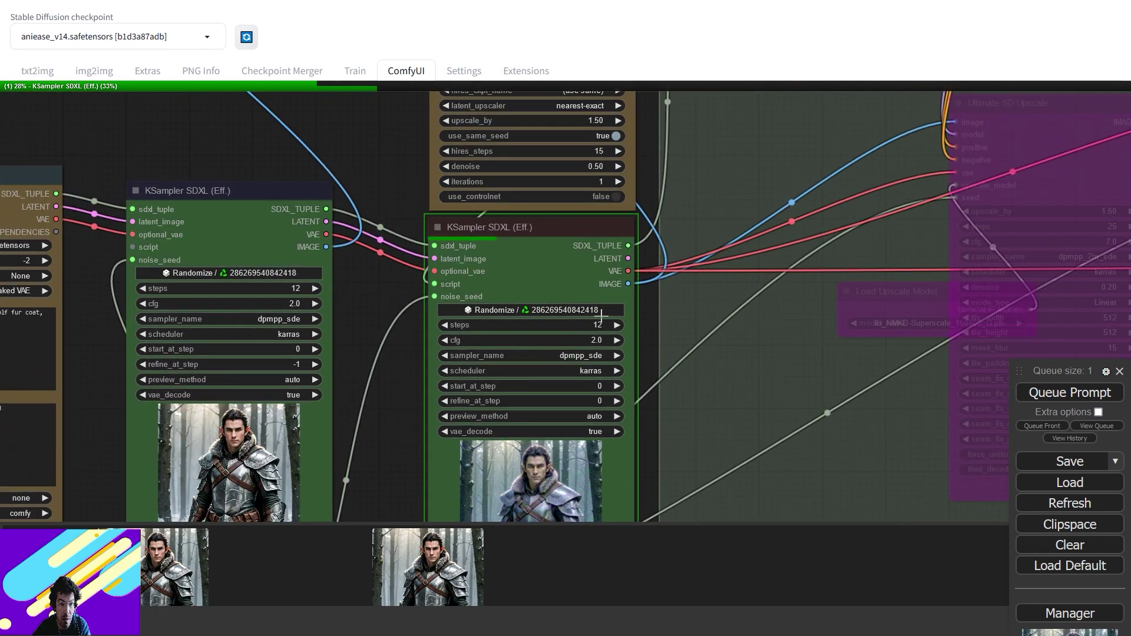
drag(703, 261, 710, 407)
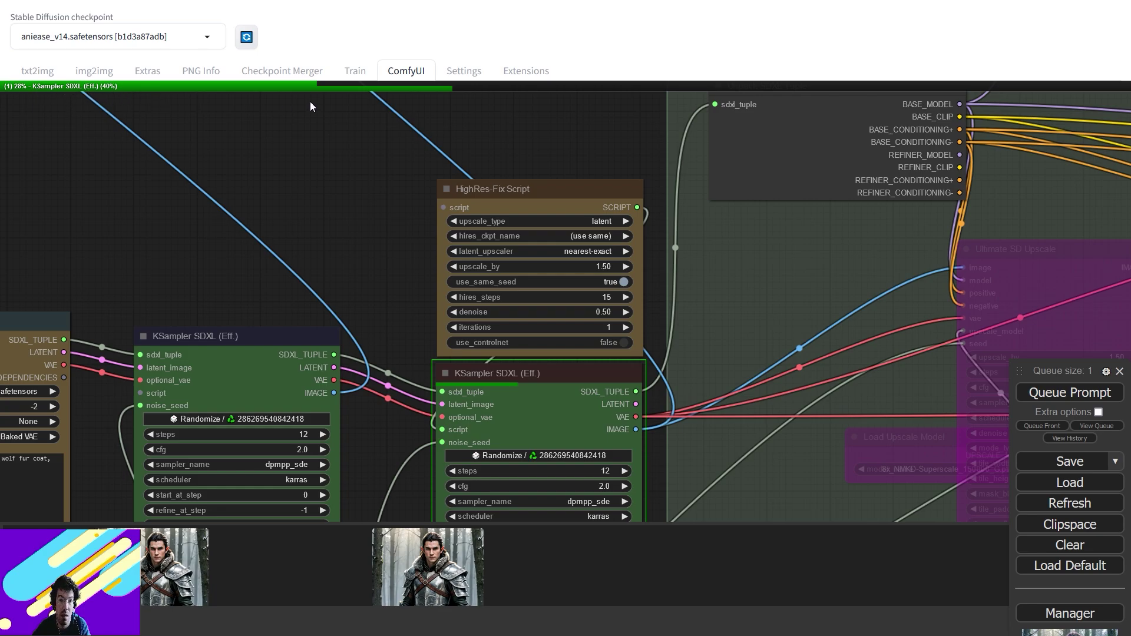
drag(652, 299, 583, 196)
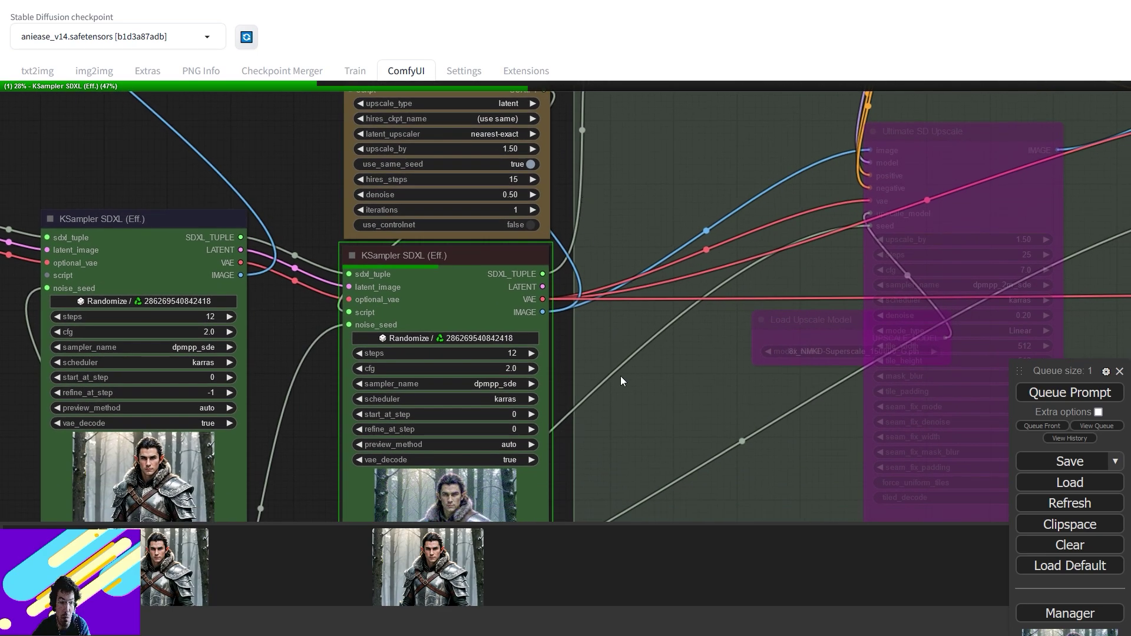
drag(620, 376, 627, 263)
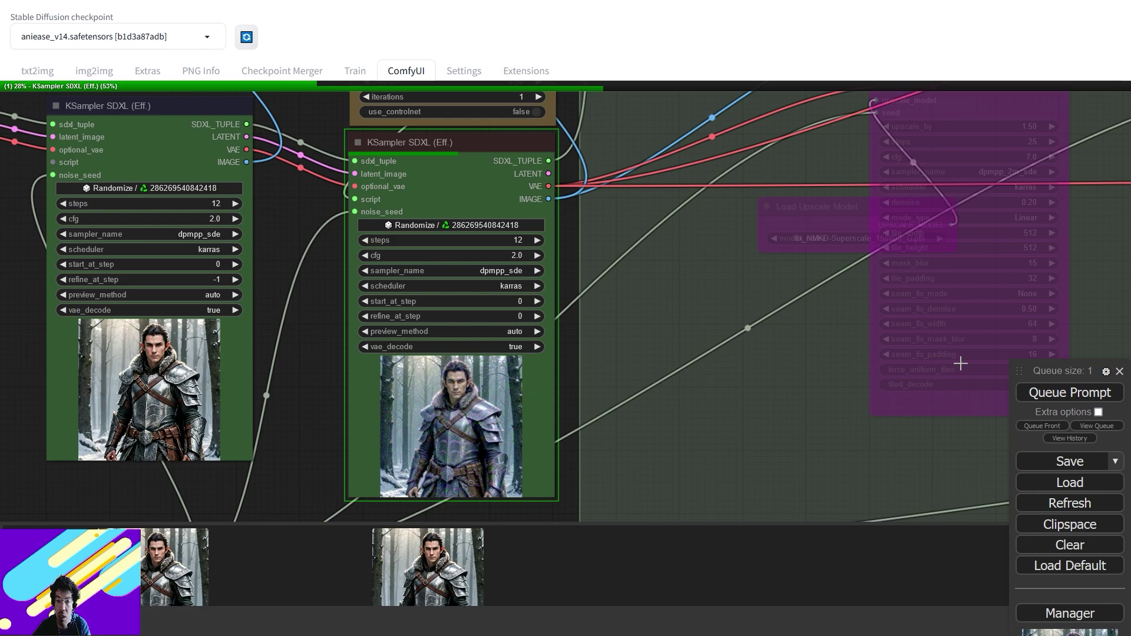
scroll(671, 323, up, 5)
scroll(674, 325, down, 5)
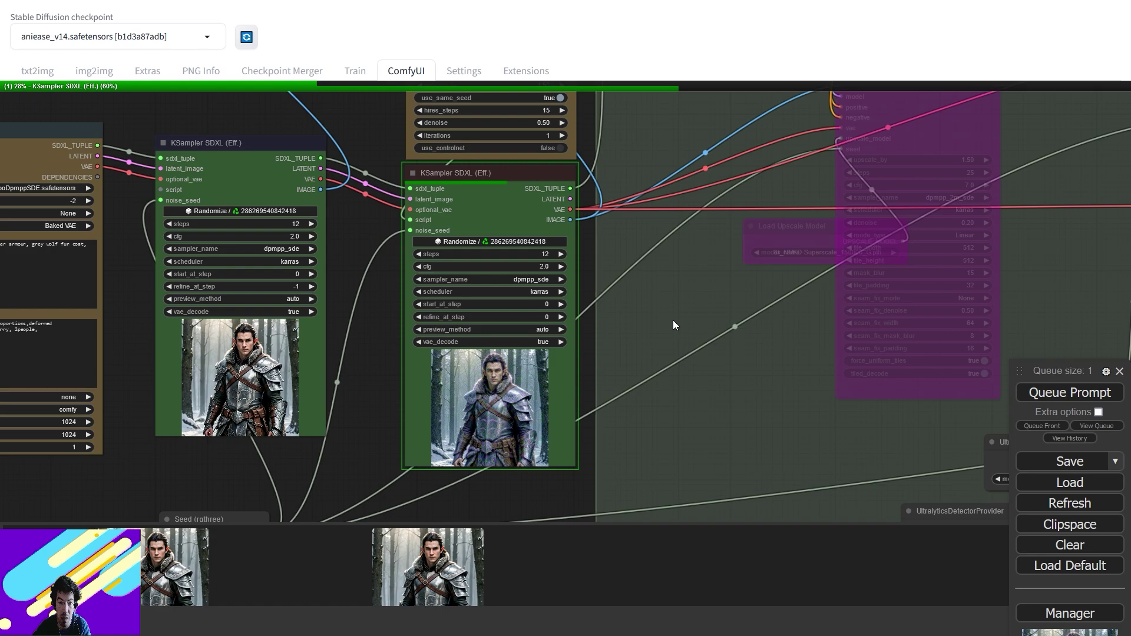
Move the Seed (rgthree) node up and slightly right so it sits closer beneath the first KSampler SDXL
scroll(674, 323, down, 5)
scroll(411, 427, up, 3)
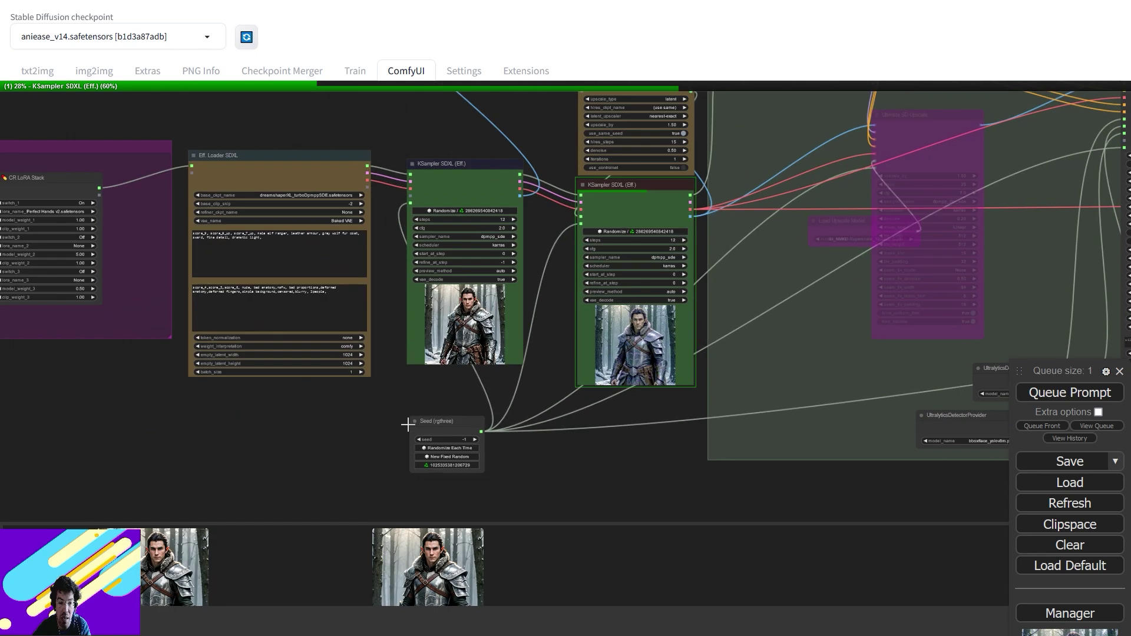
drag(501, 387, 519, 337)
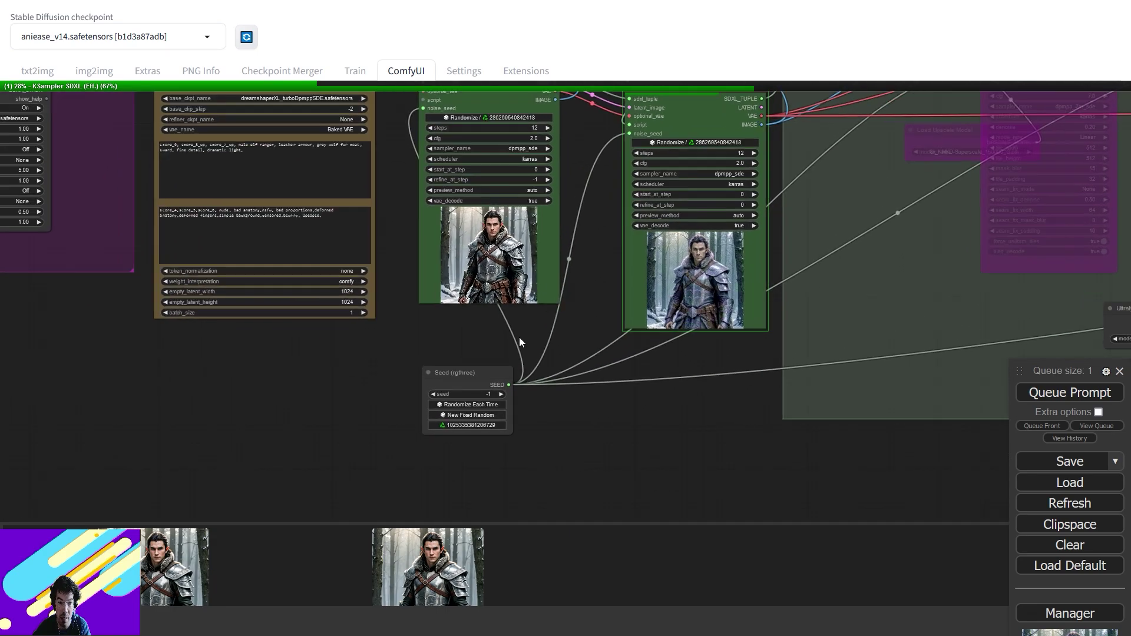
scroll(519, 337, up, 3)
drag(449, 414, 498, 321)
drag(592, 312, 594, 394)
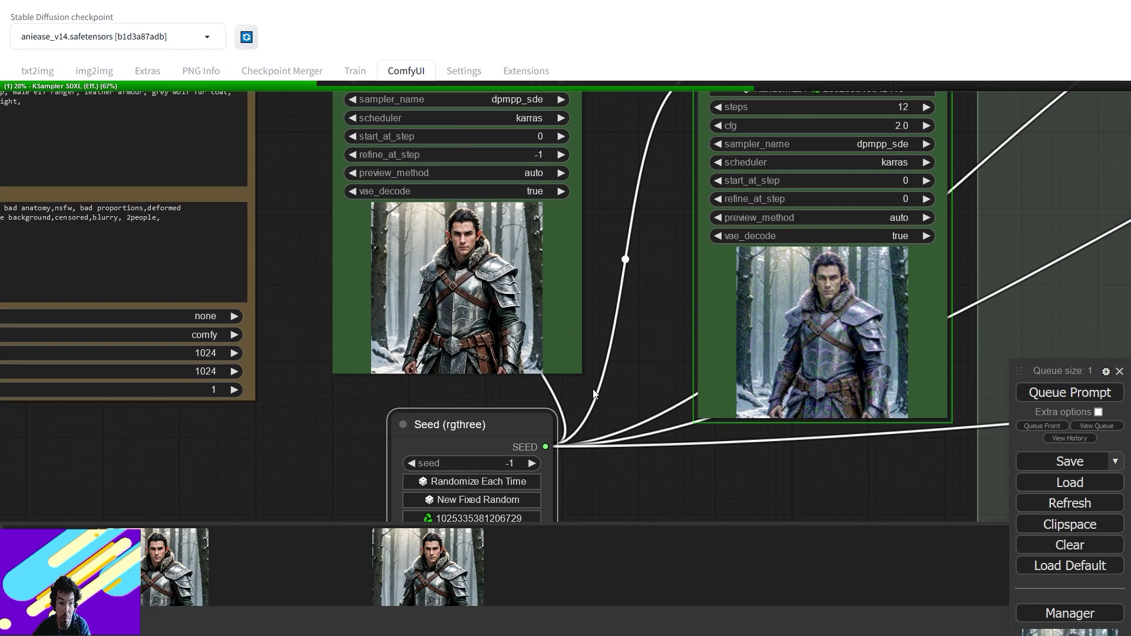
Trace the Seed (rgthree) node's links to the KSampler SDXL nodes, the bypassed upscale node and the FaceDetailer
scroll(560, 425, down, 2)
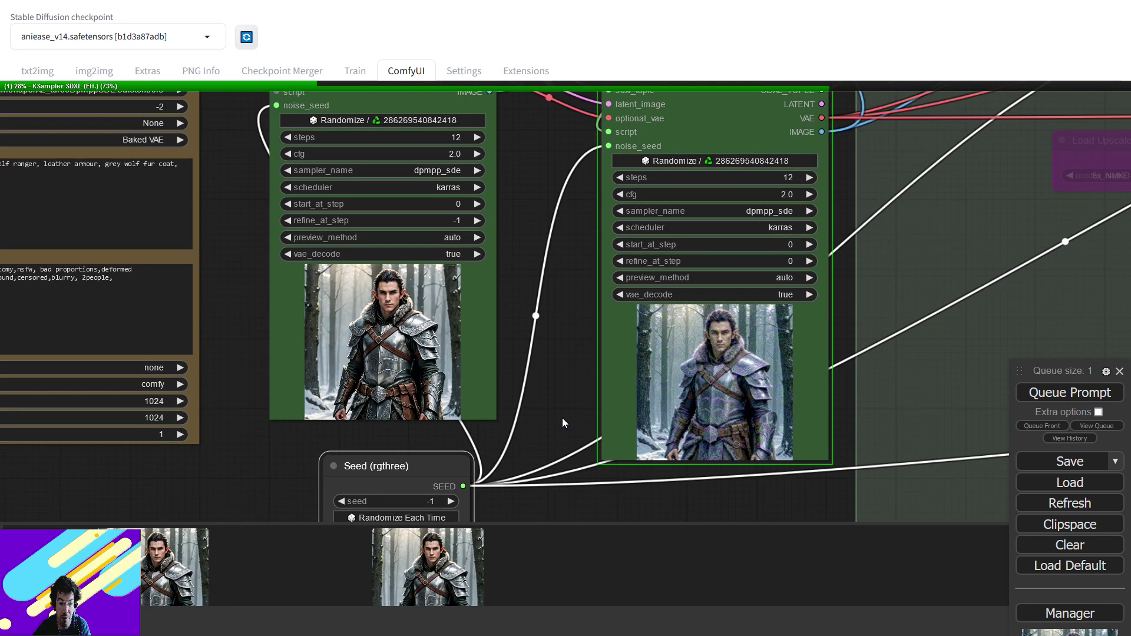
scroll(536, 403, up, 1)
drag(536, 403, 540, 393)
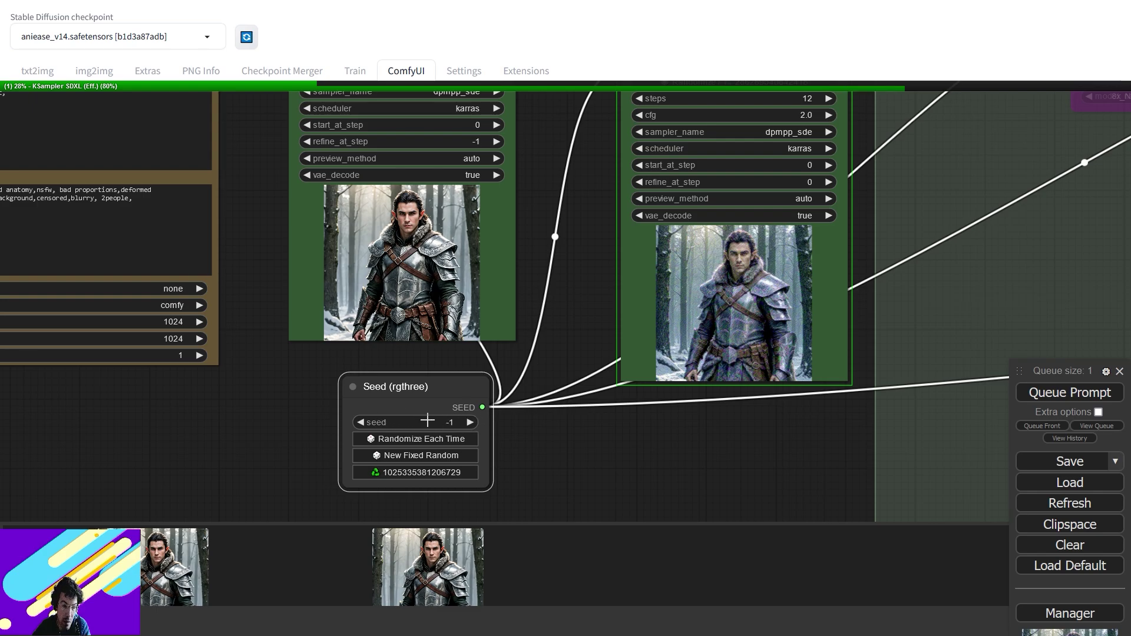
drag(543, 287, 473, 460)
drag(713, 298, 294, 305)
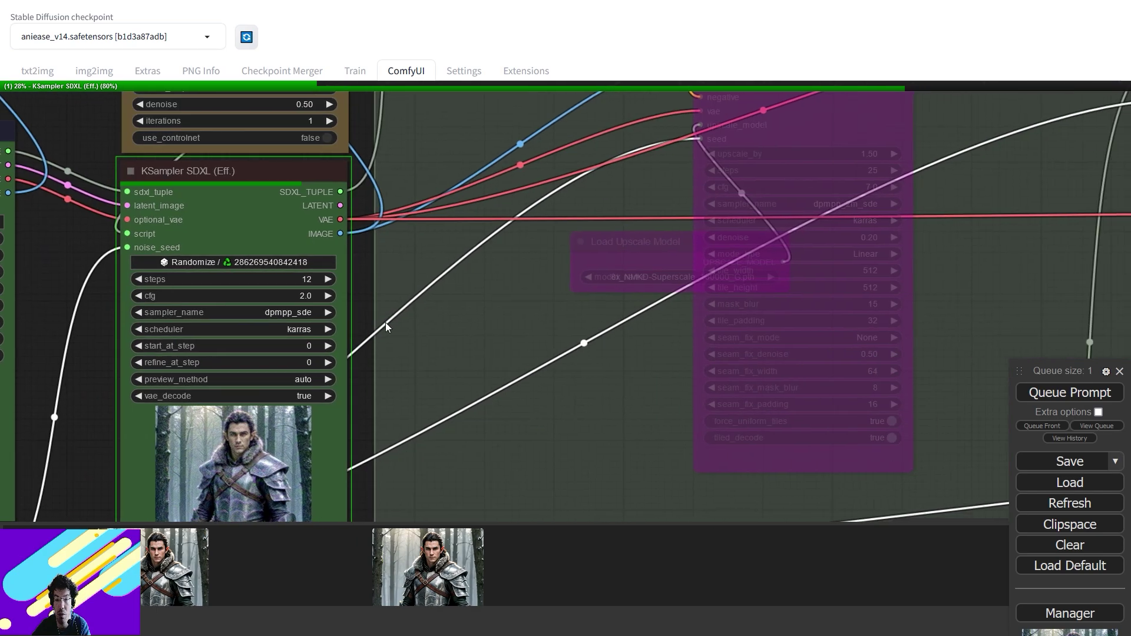
scroll(517, 284, down, 6)
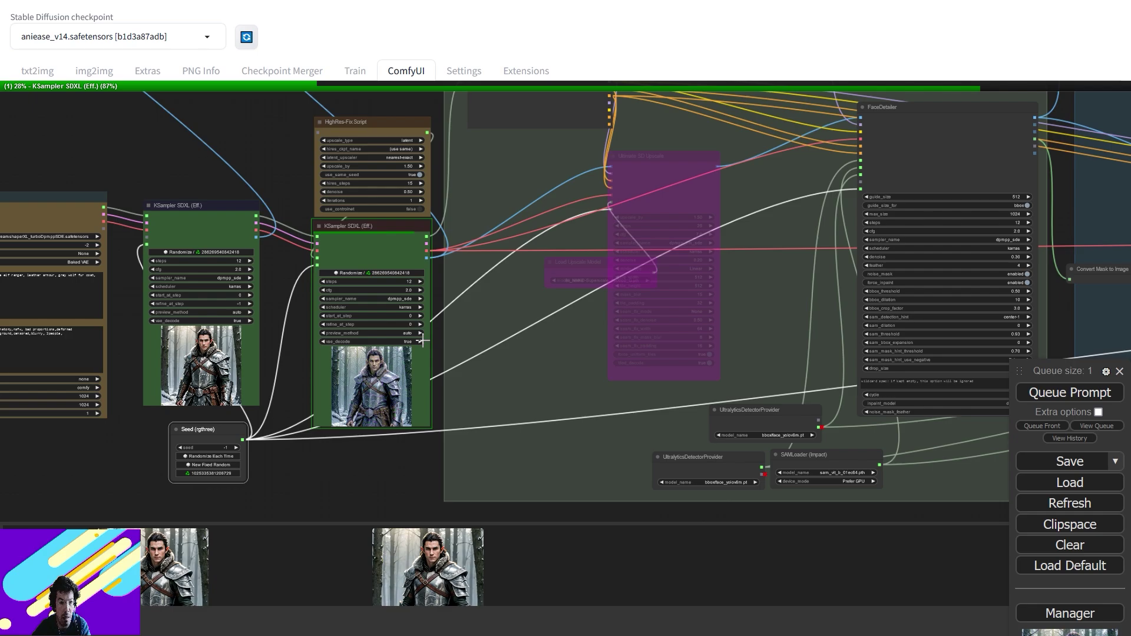
scroll(422, 341, up, 3)
drag(532, 334, 577, 315)
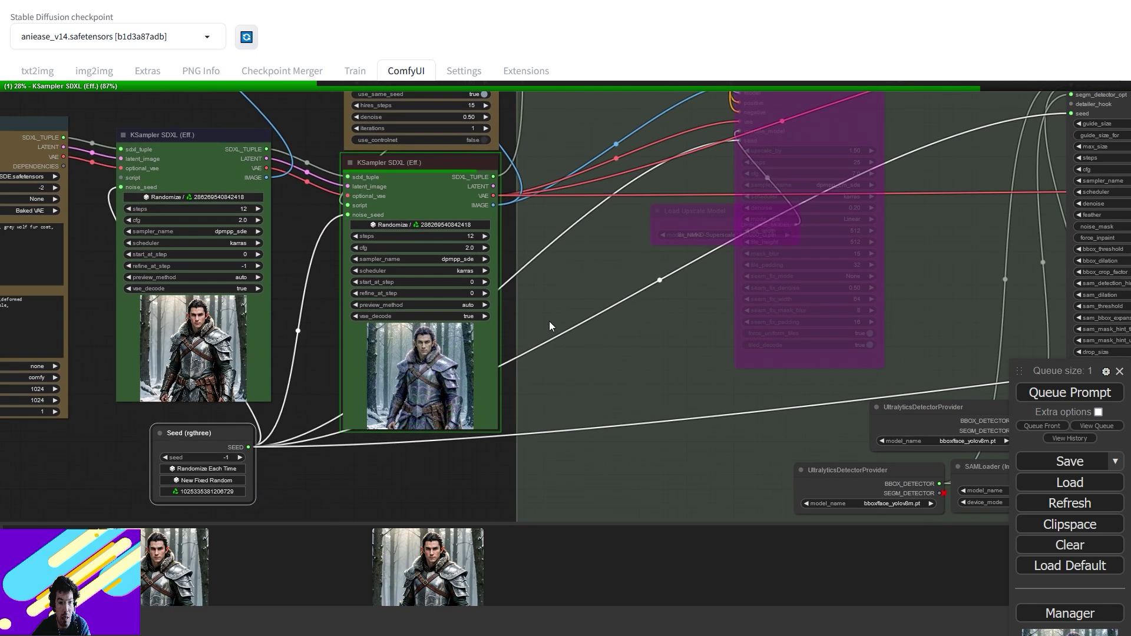
drag(729, 399, 681, 400)
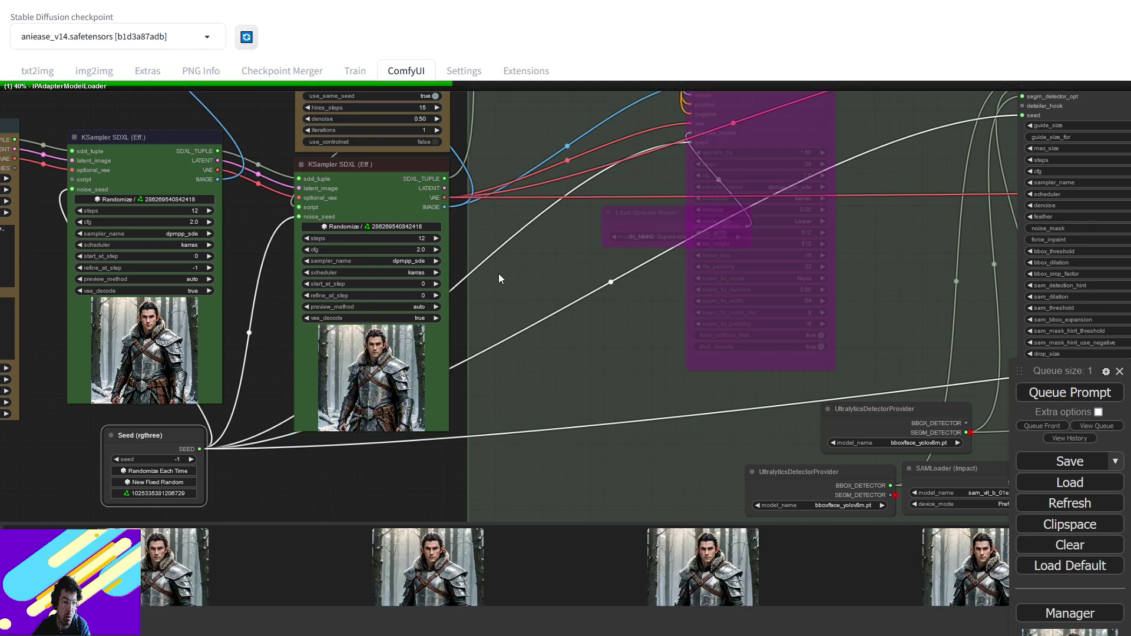
Separate the two overlapping Preview Image nodes so they sit side by side, and compare their elf ranger images up close
drag(496, 286, 566, 474)
drag(577, 564, 404, 370)
drag(277, 279, 299, 219)
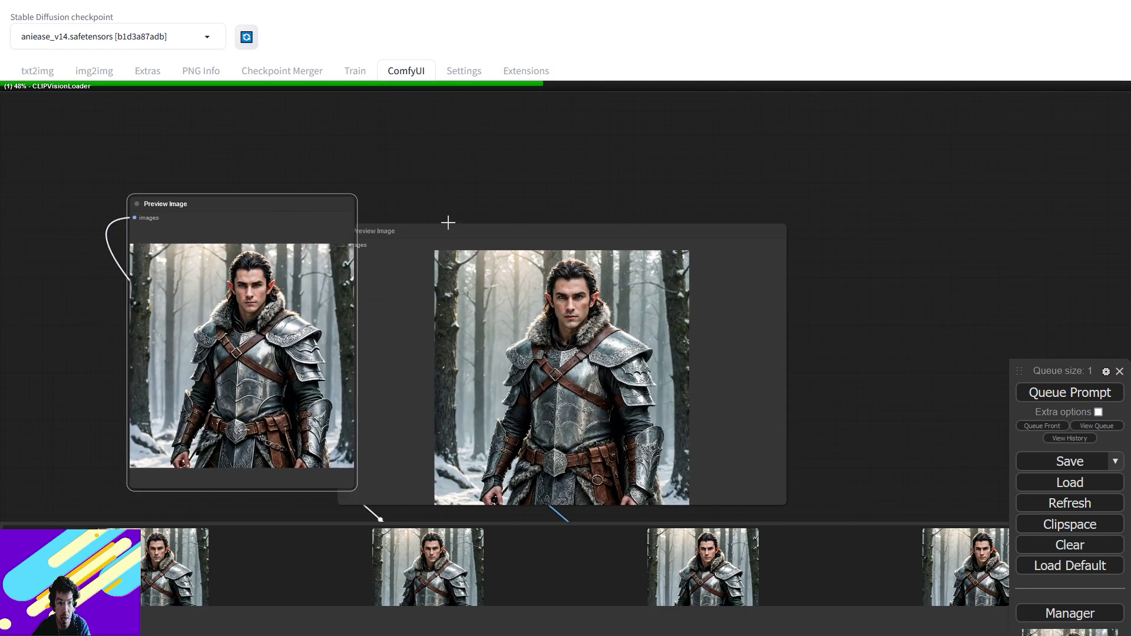
drag(447, 222, 473, 184)
scroll(258, 287, up, 7)
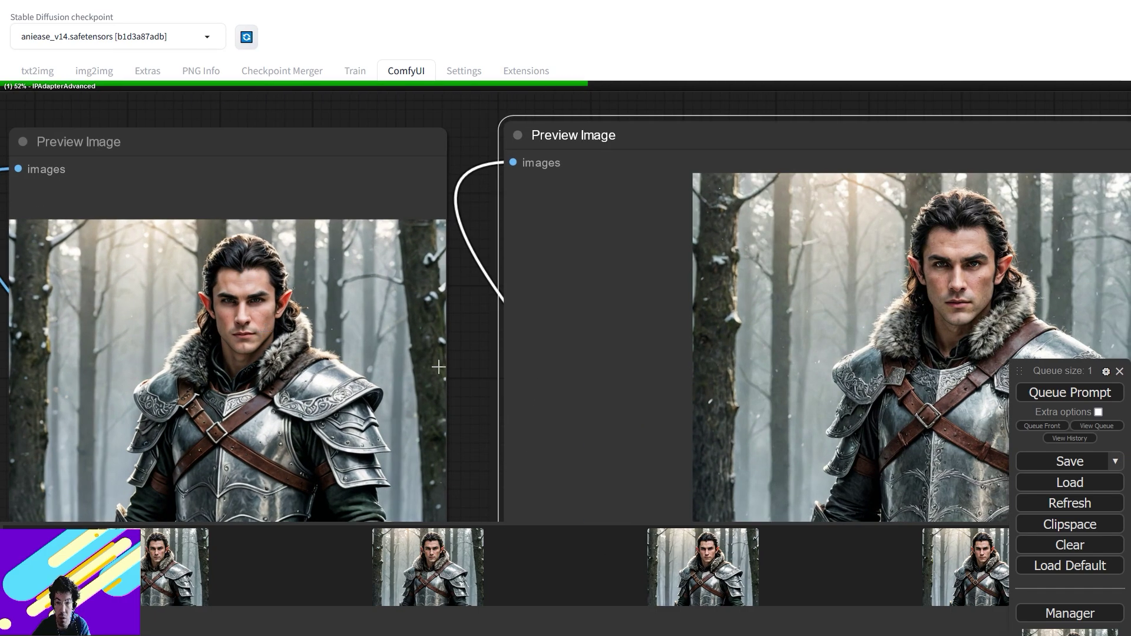
drag(960, 461, 594, 411)
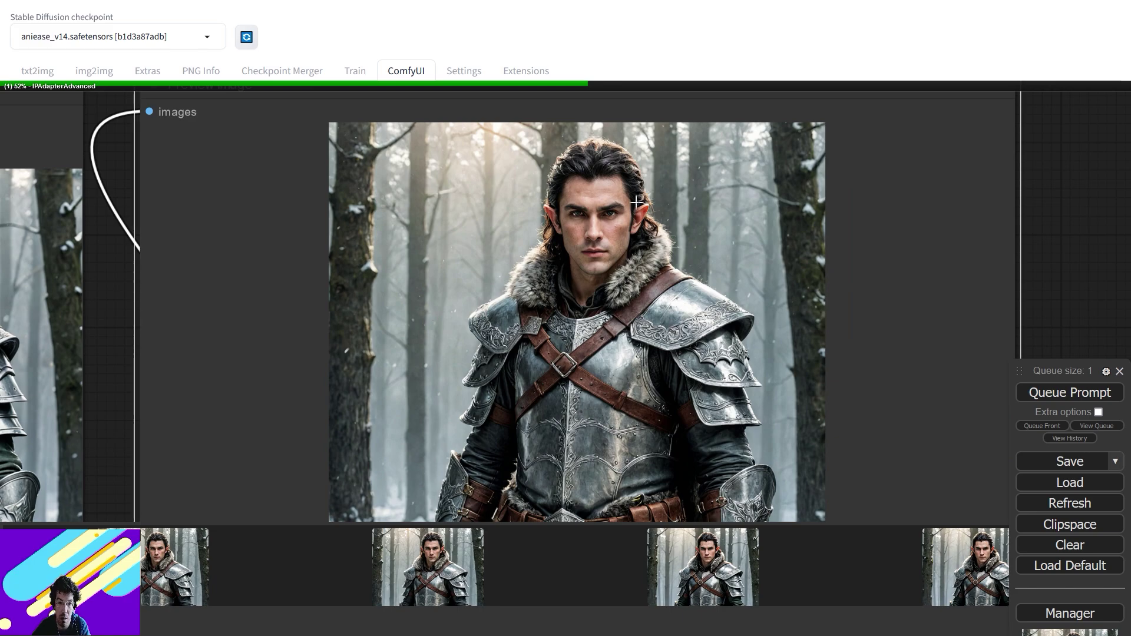
scroll(613, 248, up, 4)
drag(354, 324, 803, 299)
Examine the Ipa group's IPAdapter nodes and their links to the Unpack SDXL Tuple, FaceDetailer and portrait Load Image nodes
scroll(345, 313, down, 5)
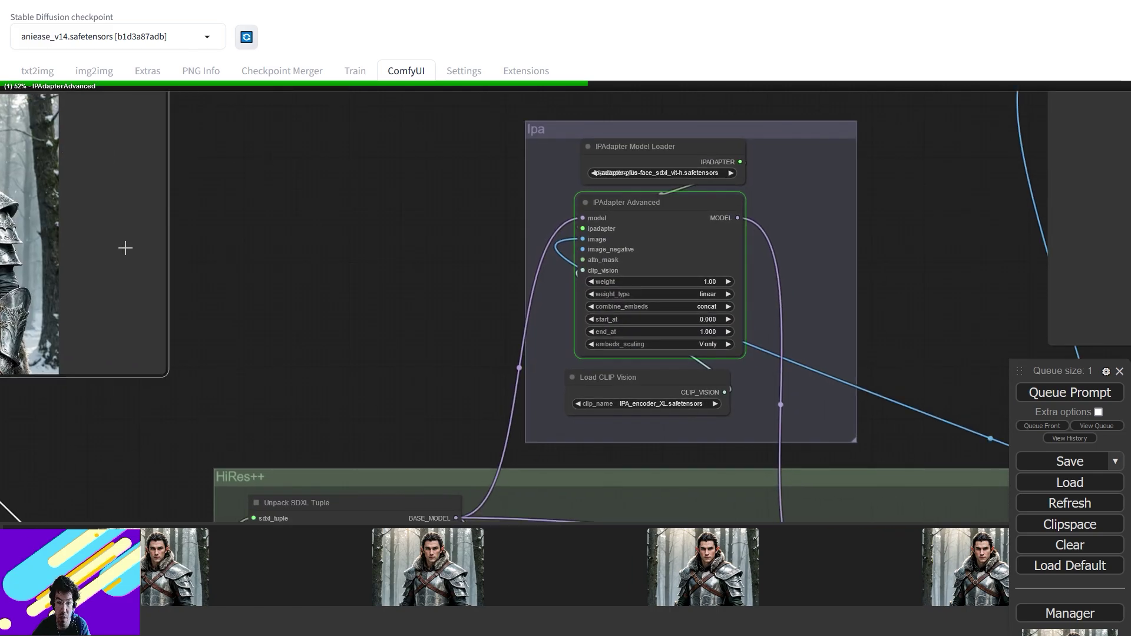
drag(499, 309, 124, 247)
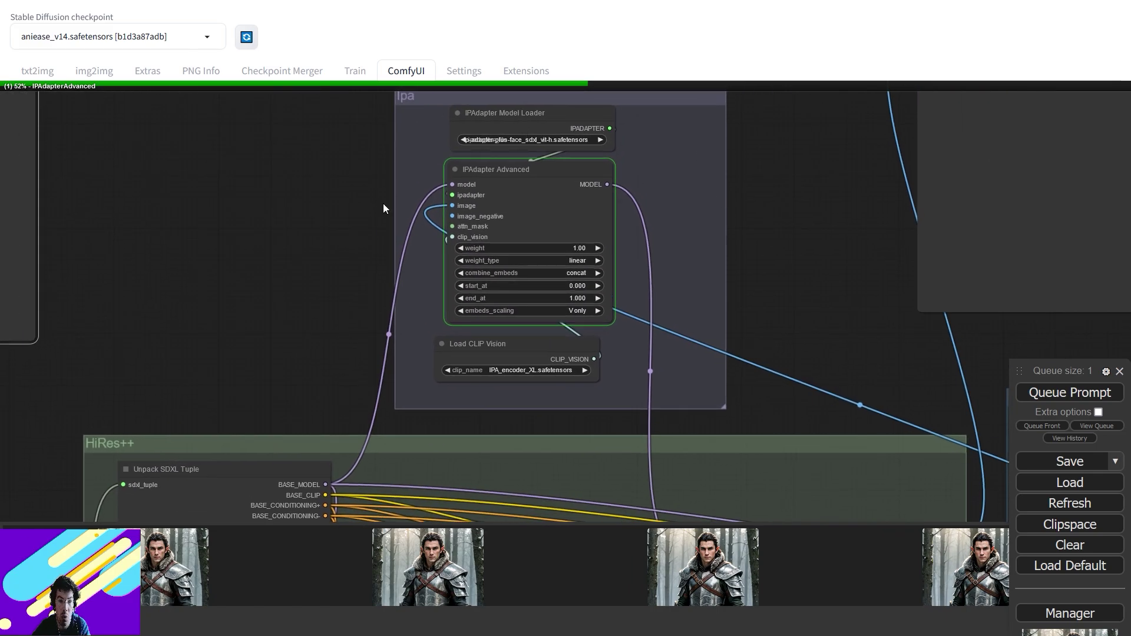
drag(615, 289, 406, 165)
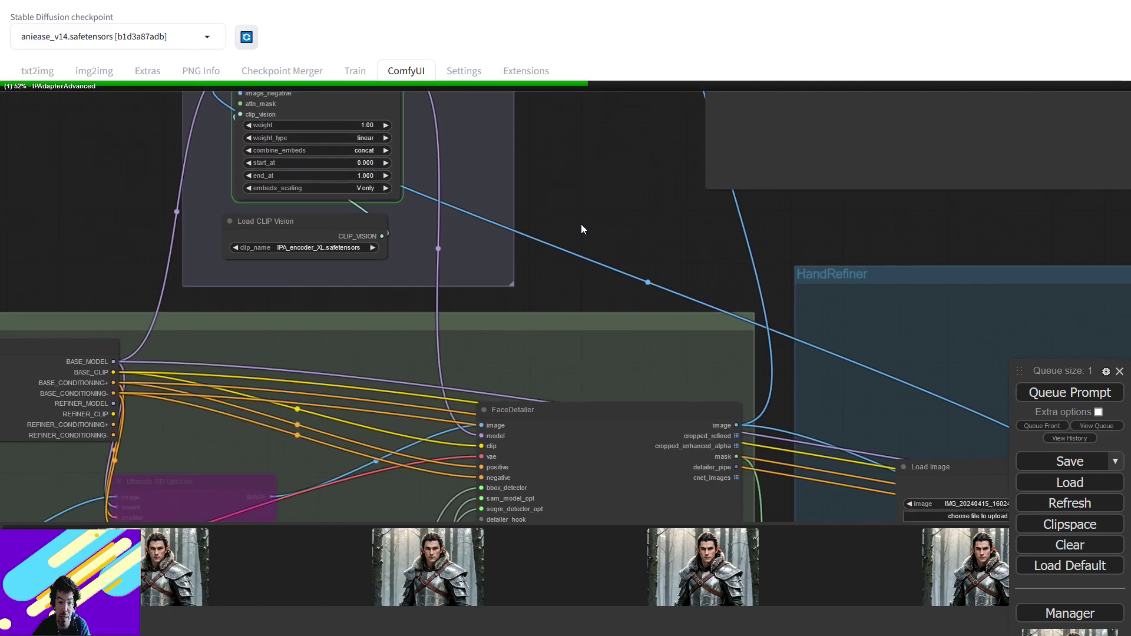
scroll(616, 334, up, 6)
scroll(627, 332, down, 9)
scroll(630, 332, down, 3)
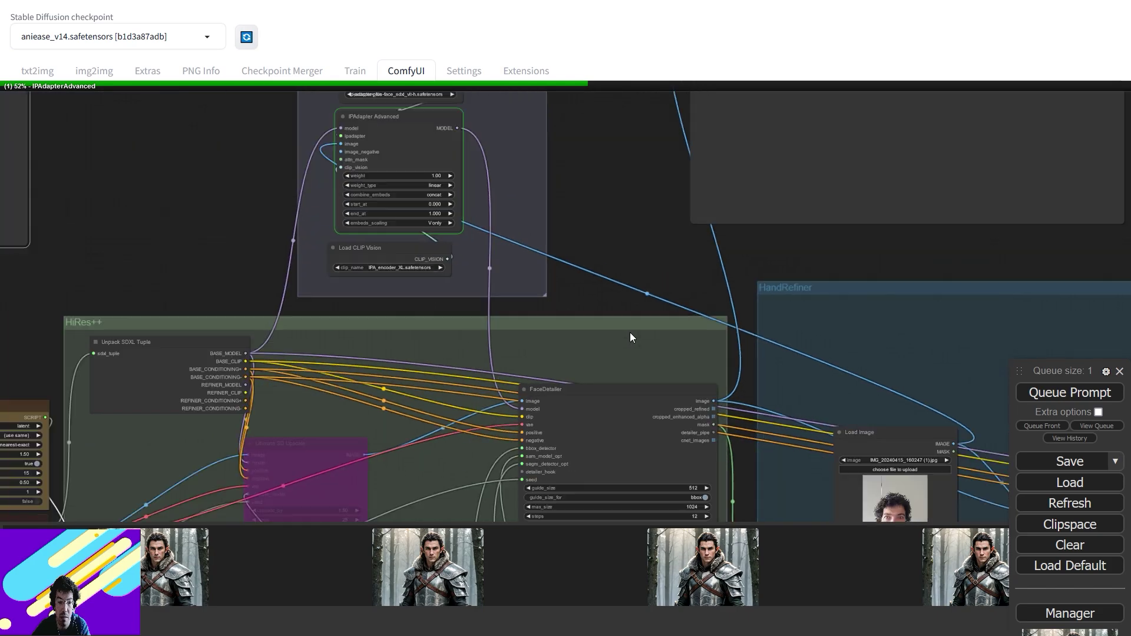
drag(631, 332, 612, 279)
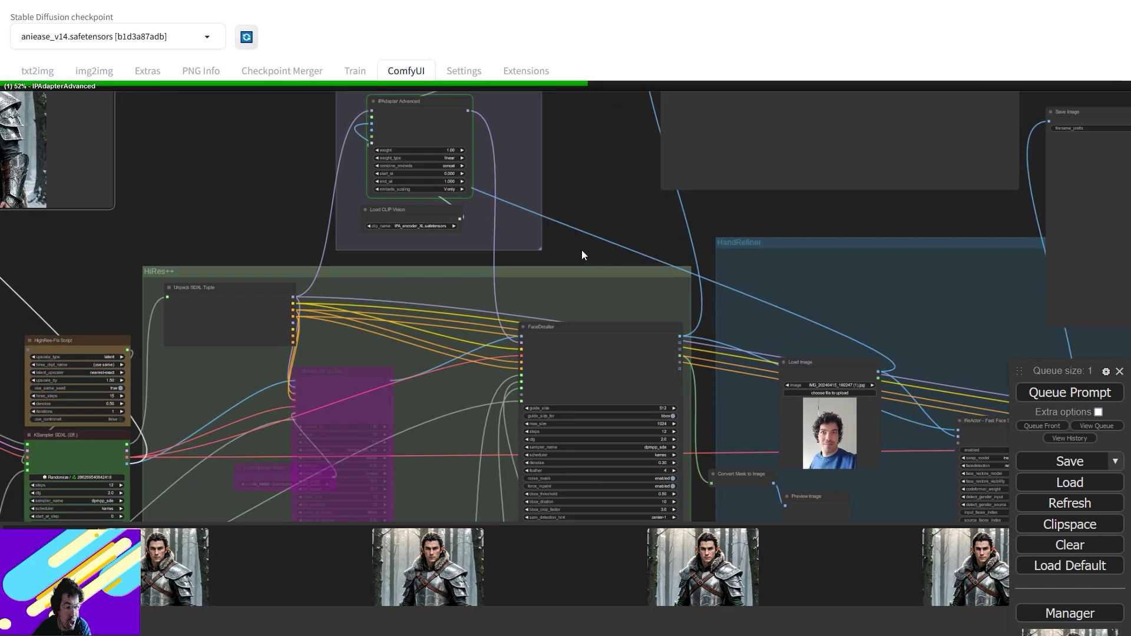
drag(546, 275, 496, 414)
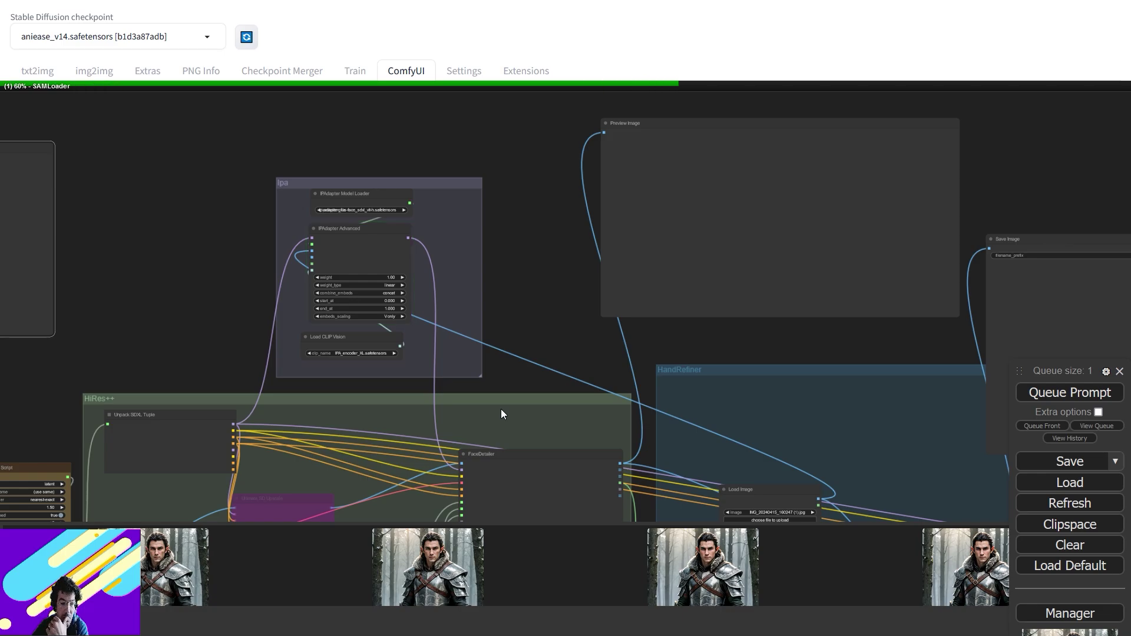
Move the FaceDetailer's empty Preview Image node next to the Ipa group, level with the group's upper edge
drag(674, 126, 581, 185)
drag(723, 375, 485, 303)
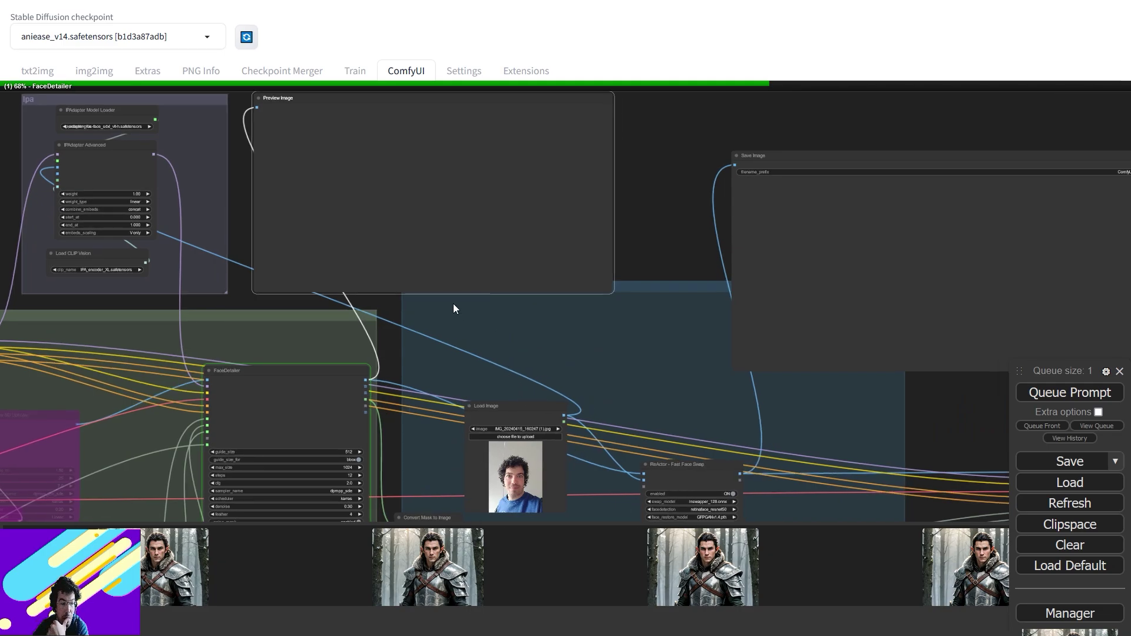
drag(394, 308, 473, 226)
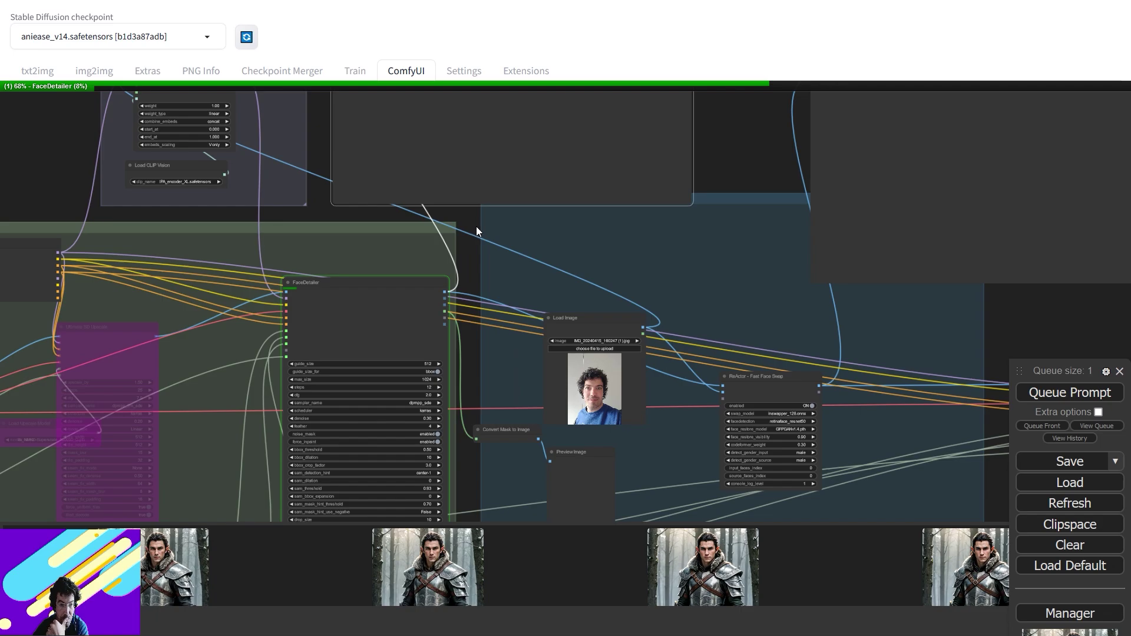
drag(389, 297, 584, 203)
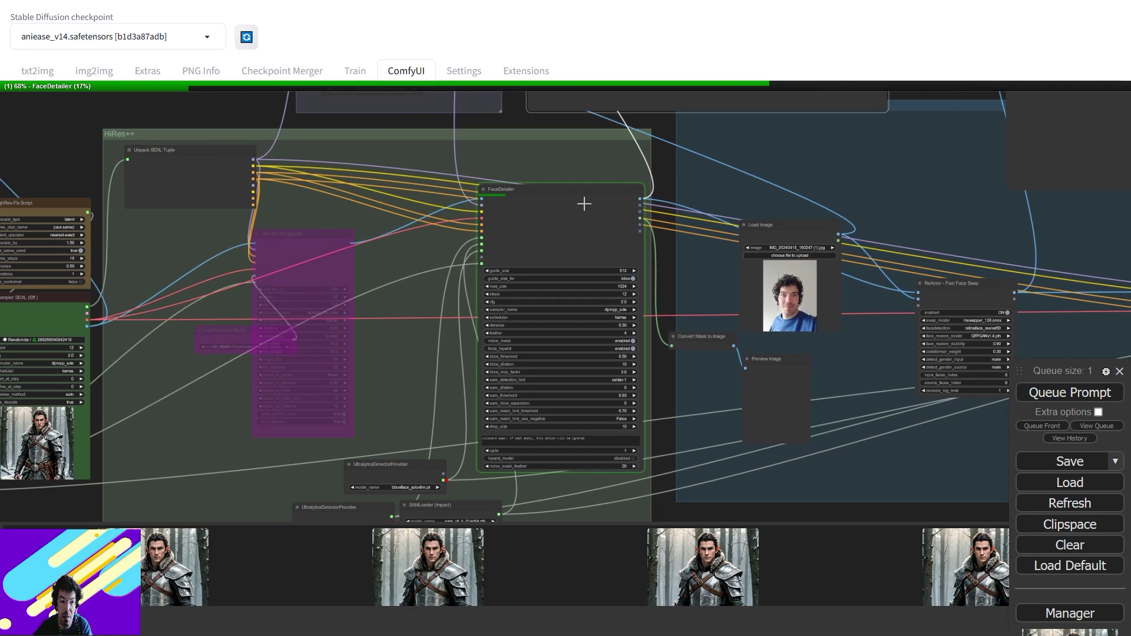
Inspect the HiRes++ FaceDetailer's settings, its face mask preview and its output image
scroll(584, 204, up, 6)
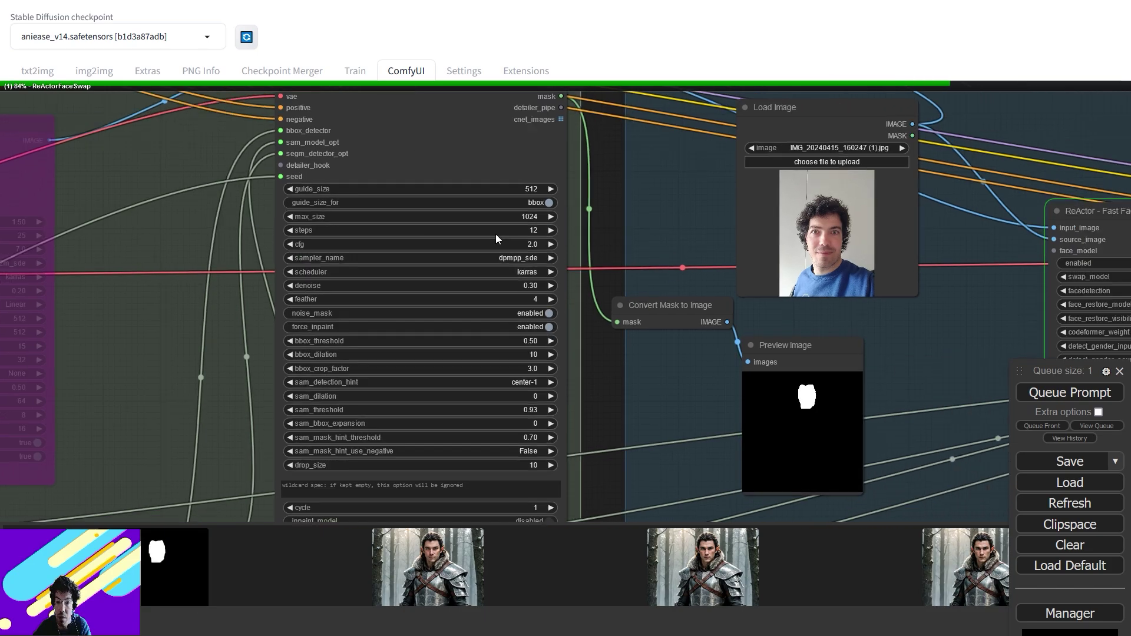
scroll(710, 392, down, 5)
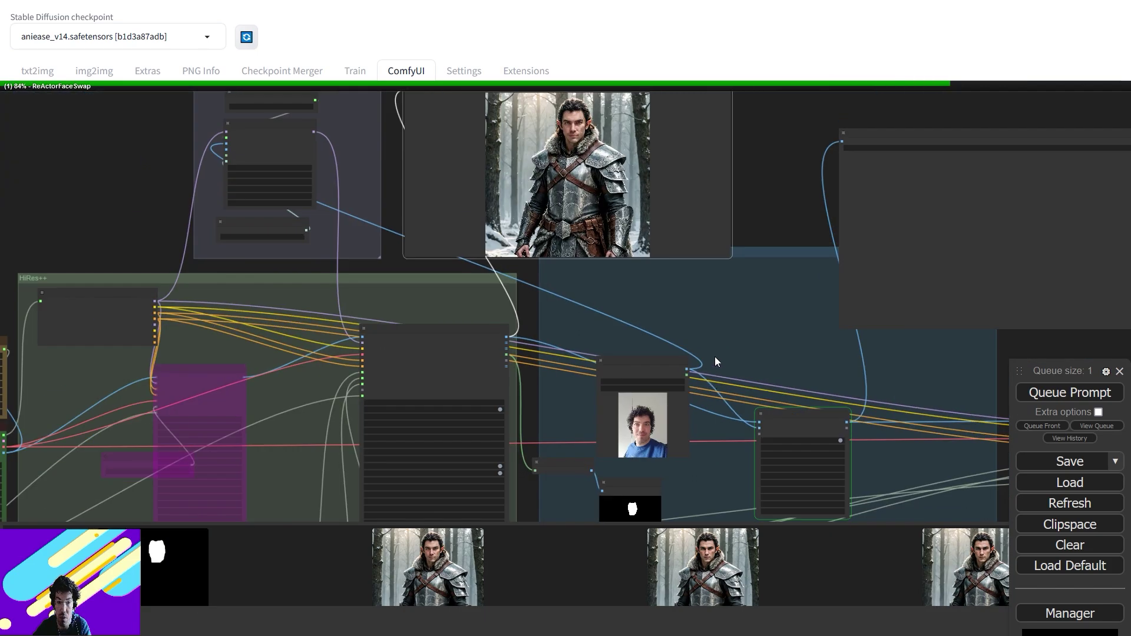
scroll(582, 271, up, 2)
scroll(582, 271, up, 8)
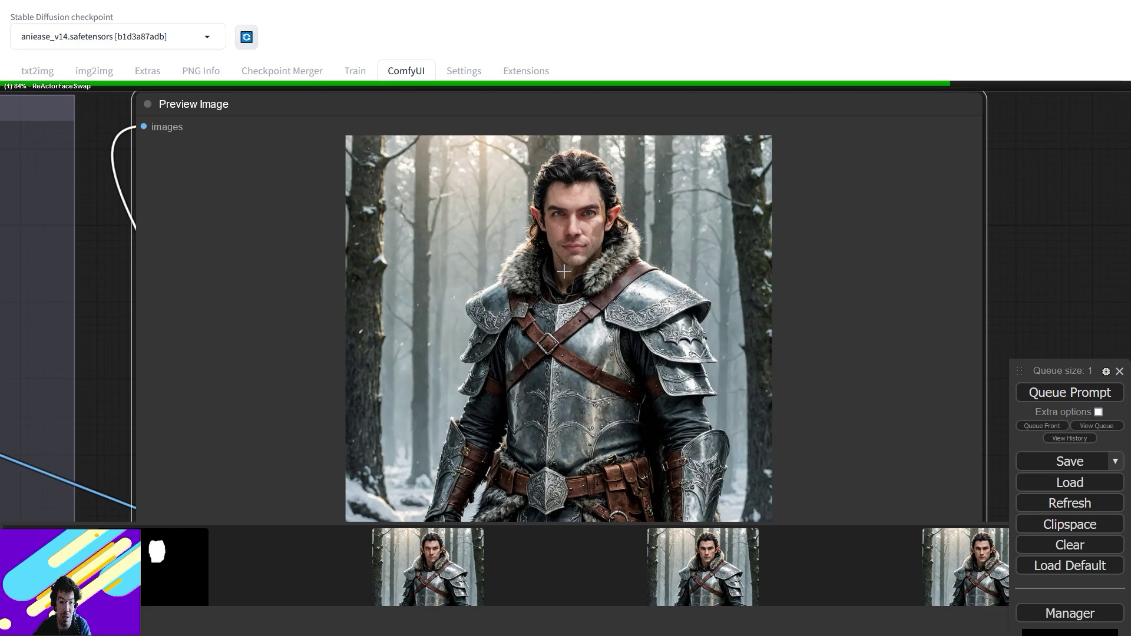
Move the second KSampler's Preview Image node beside the FaceDetailer's preview and compare the two faces
scroll(589, 306, down, 8)
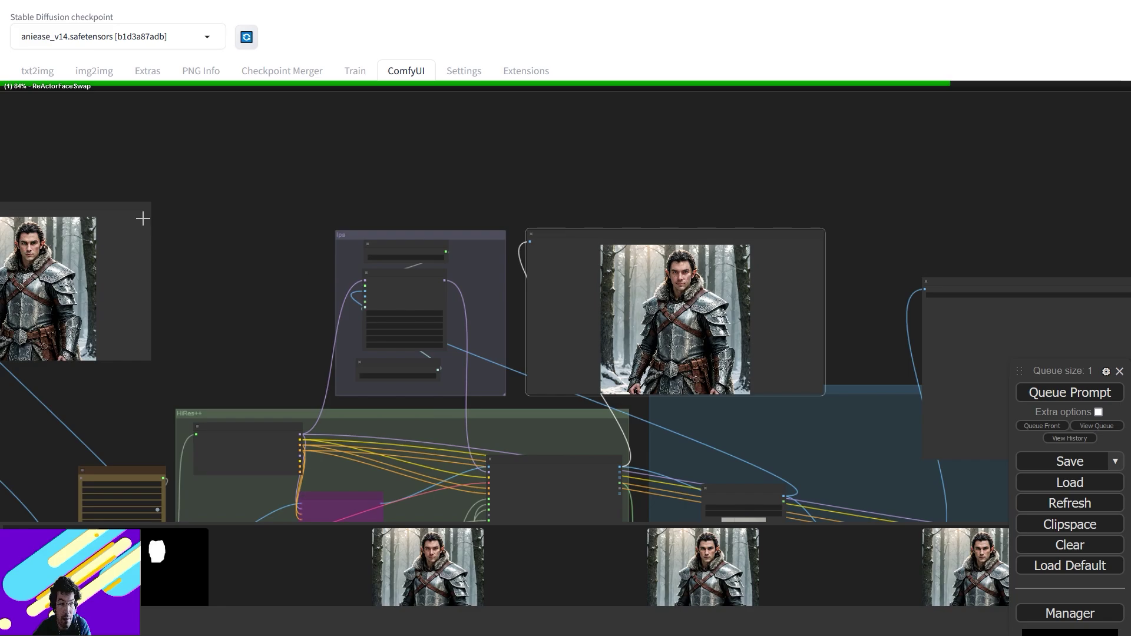
drag(143, 219, 660, 260)
scroll(669, 267, up, 5)
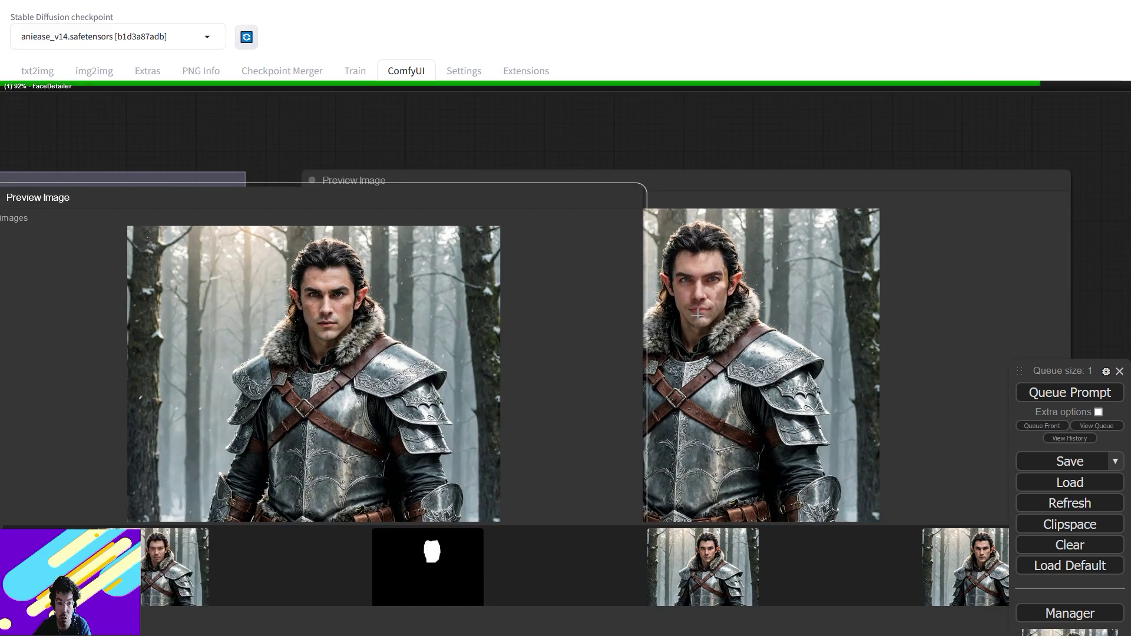
Move the face-swapped Save Image node against the second KSampler's Preview Image node and examine the ranger's face
scroll(894, 379, down, 2)
scroll(894, 379, down, 5)
drag(990, 336, 396, 248)
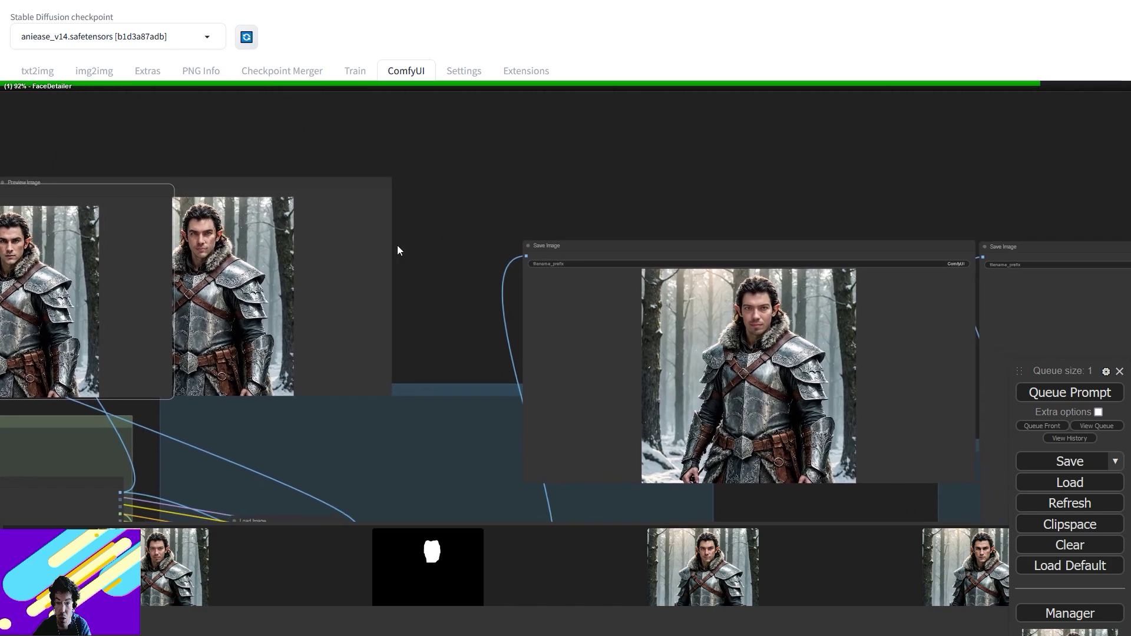
drag(678, 245, 432, 182)
scroll(456, 239, up, 6)
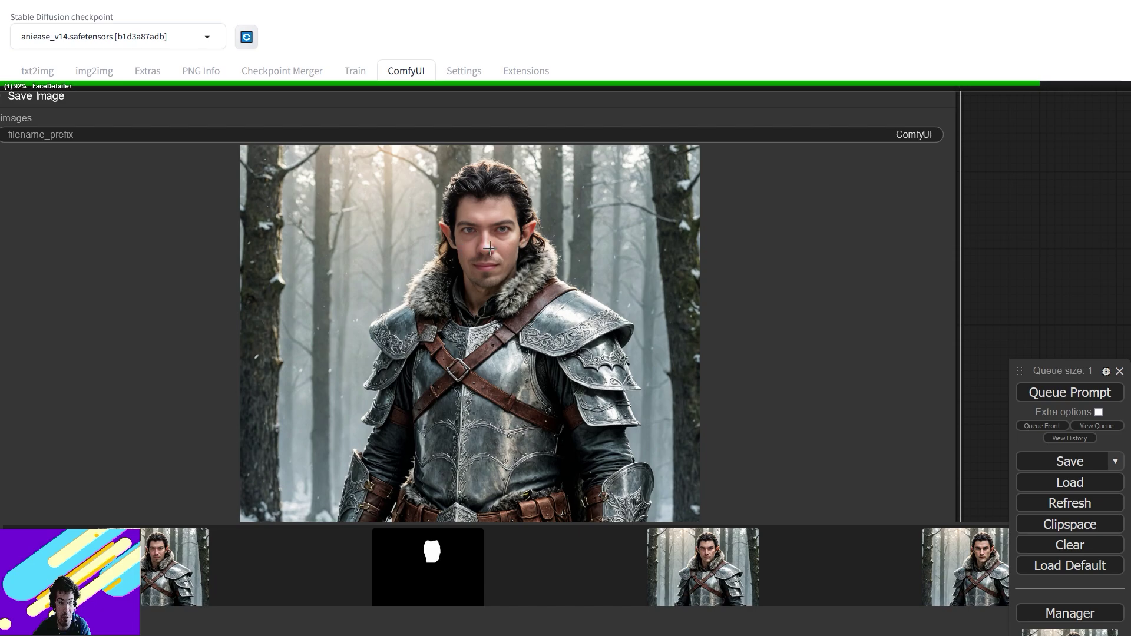
scroll(493, 298, down, 5)
scroll(493, 297, up, 1)
scroll(494, 298, down, 3)
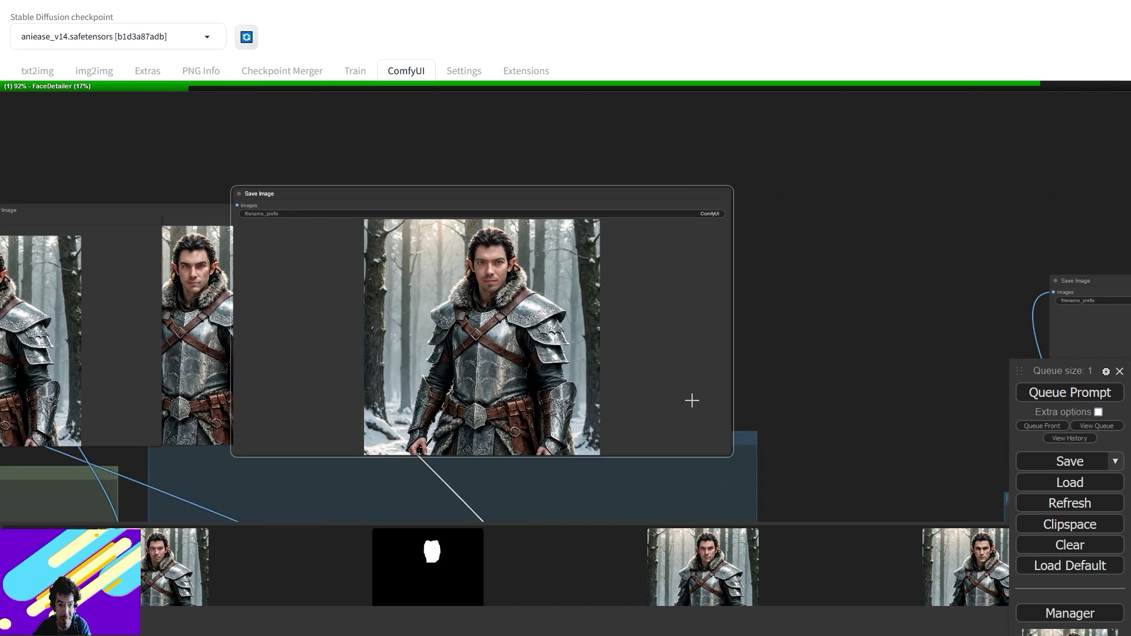
Move the portrait Load Image node onto the face-swapped Save Image node and compare the faces
scroll(712, 349, down, 5)
drag(504, 397, 511, 250)
scroll(580, 276, up, 8)
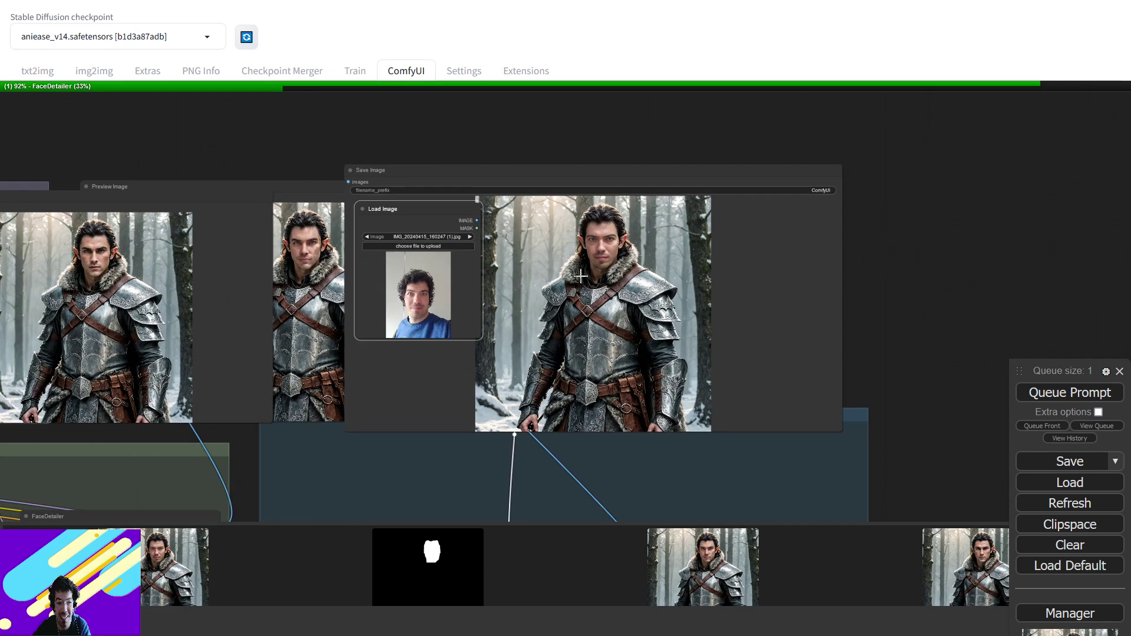
scroll(580, 275, up, 4)
drag(336, 182, 361, 137)
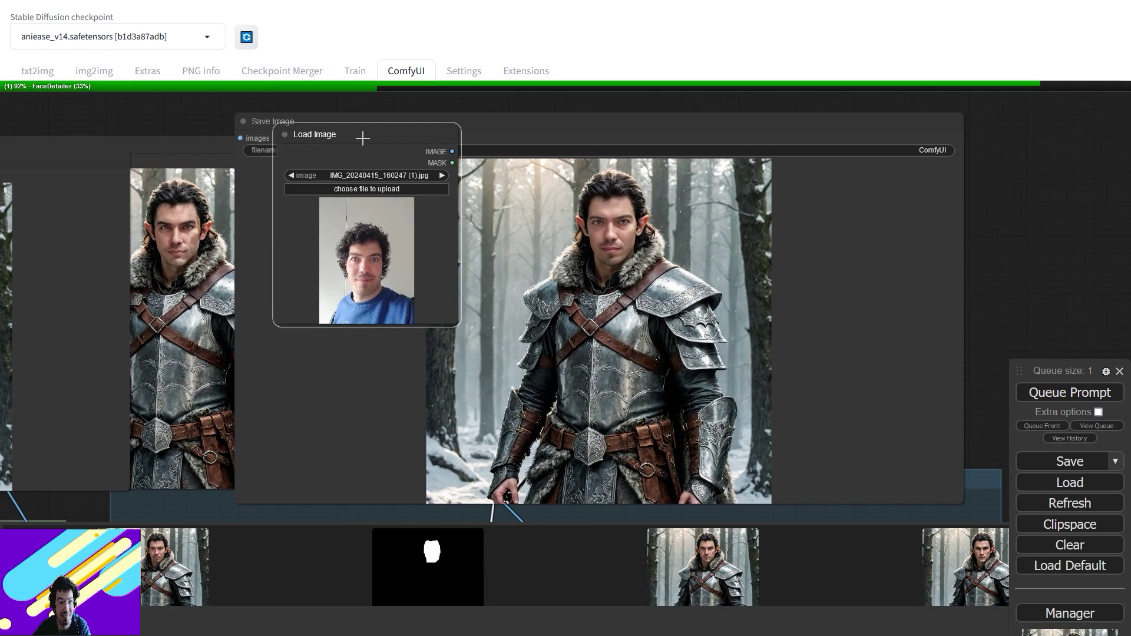
drag(244, 329, 469, 376)
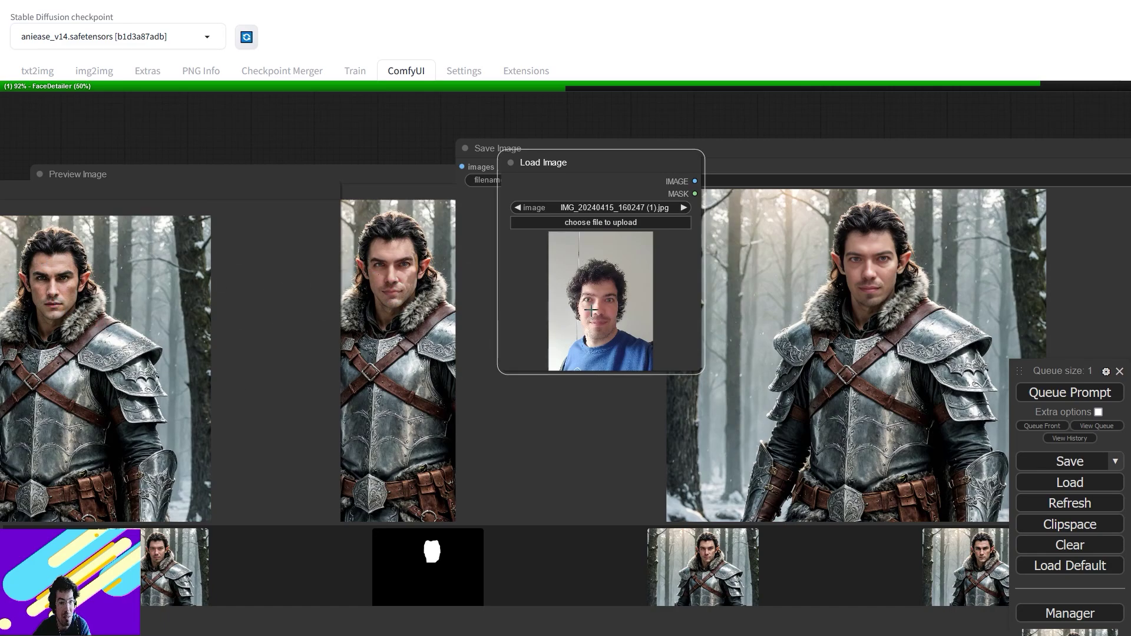
Move the face-swapped Save Image node clear of the portrait and place the final FaceDetailer's empty Save Image node beside it
drag(794, 318, 250, 295)
scroll(580, 349, down, 2)
scroll(582, 342, down, 2)
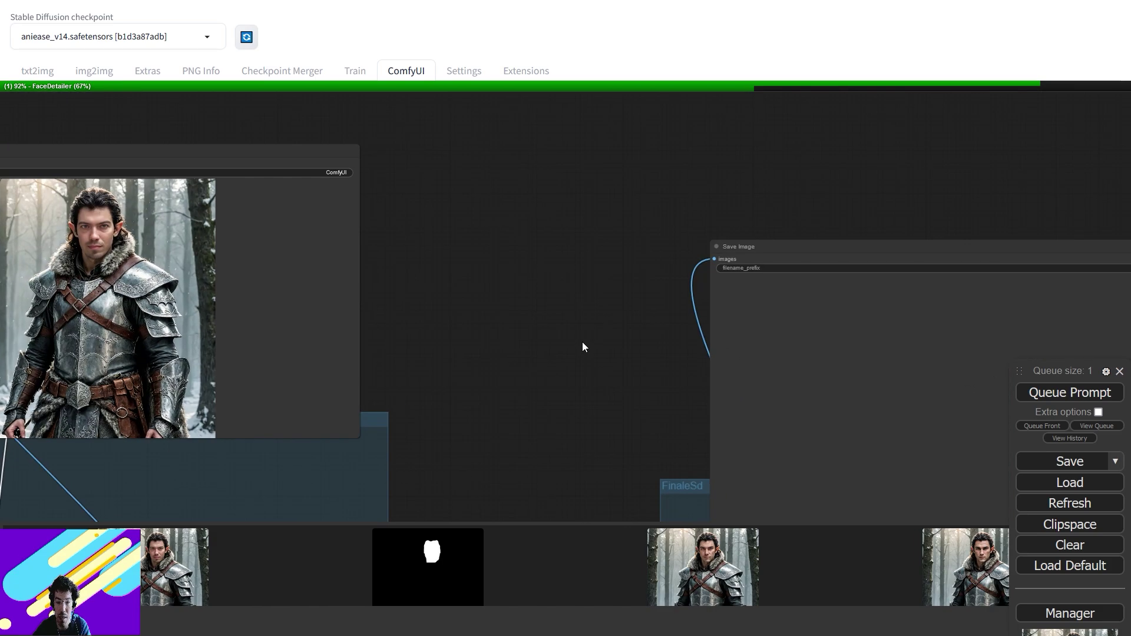
scroll(583, 340, down, 6)
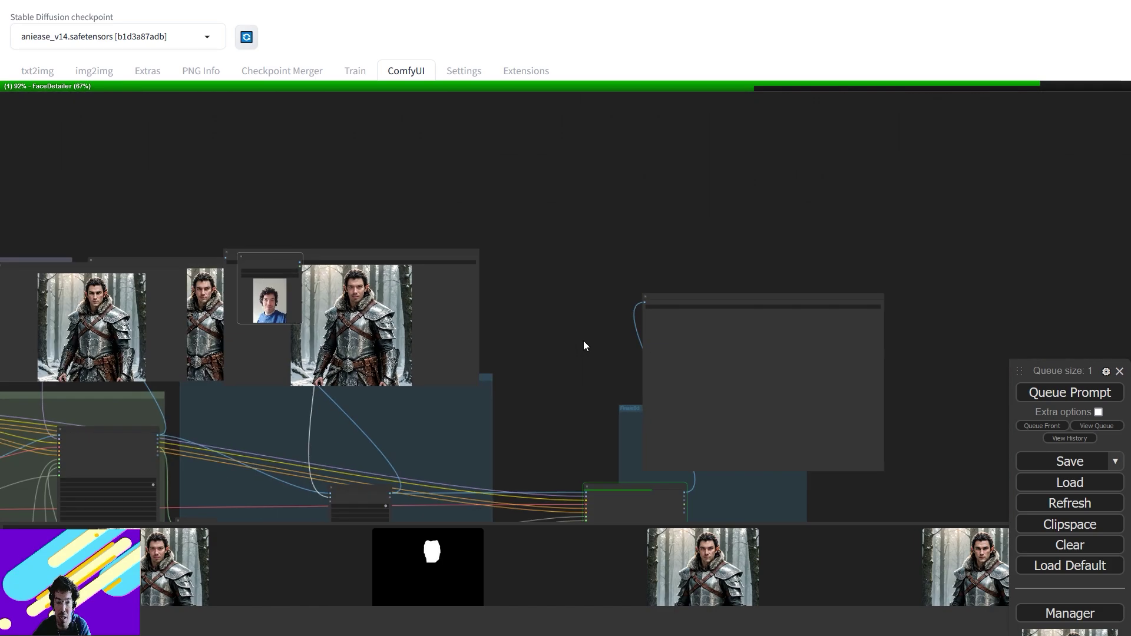
click(371, 261)
click(563, 260)
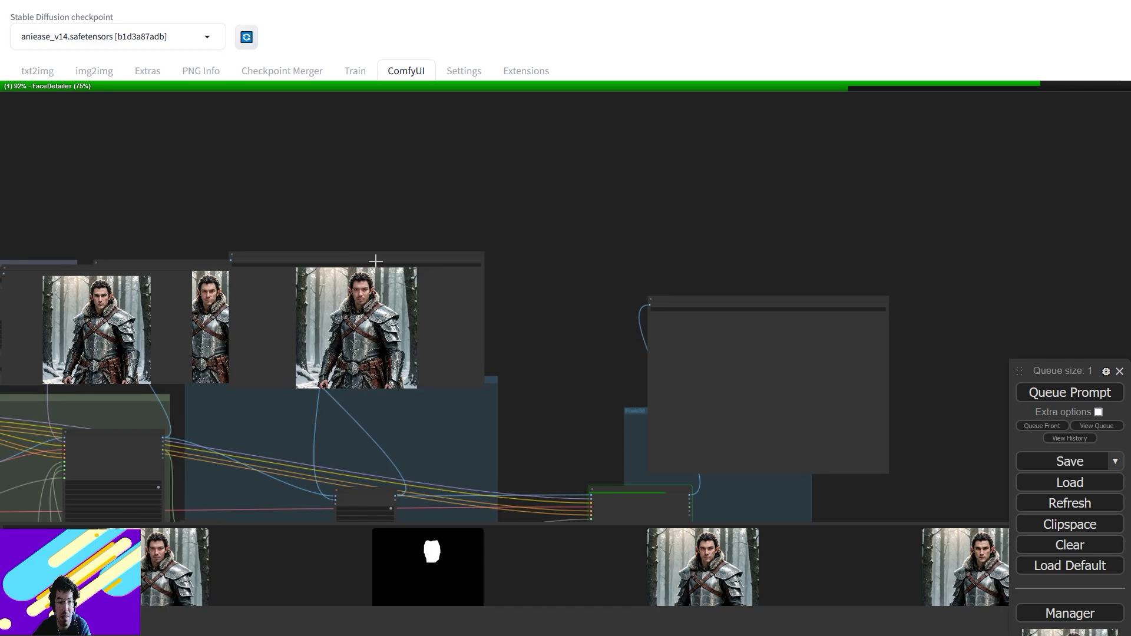
drag(350, 255, 440, 272)
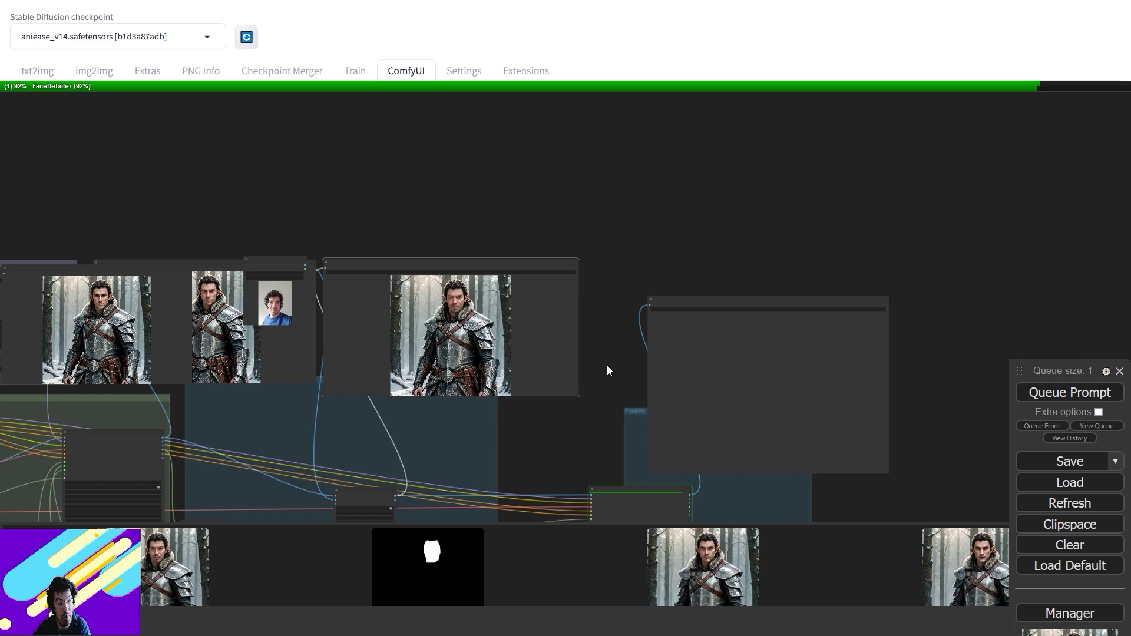
drag(626, 412, 596, 407)
drag(651, 277, 592, 223)
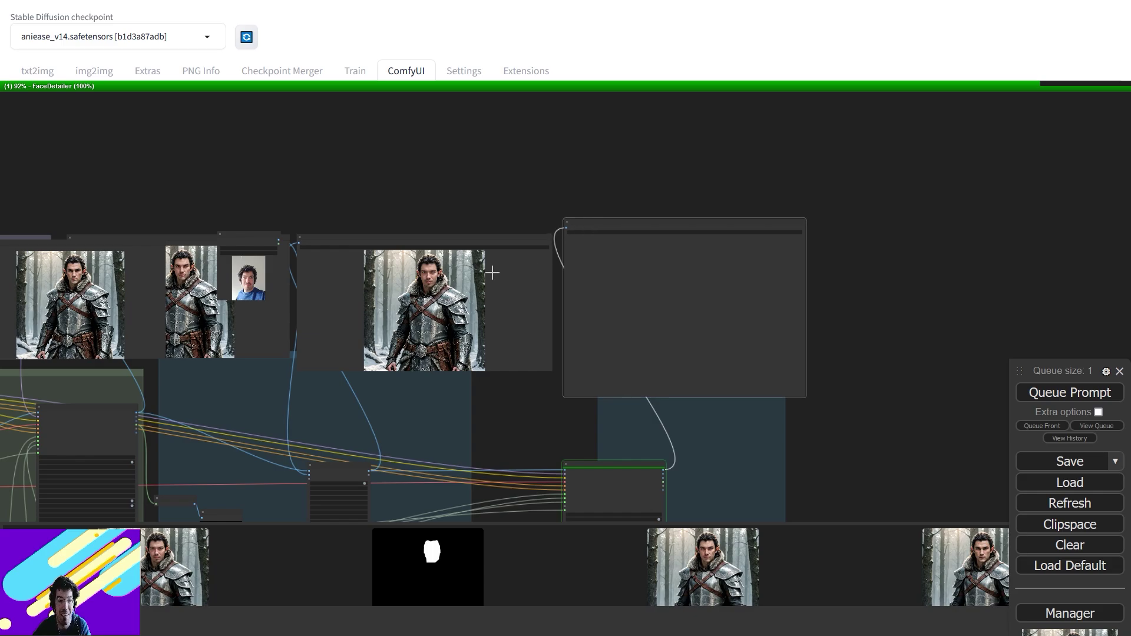
Compare the final FaceDetailer's saved image with the face-swapped image
scroll(492, 271, up, 4)
scroll(524, 288, right, 4)
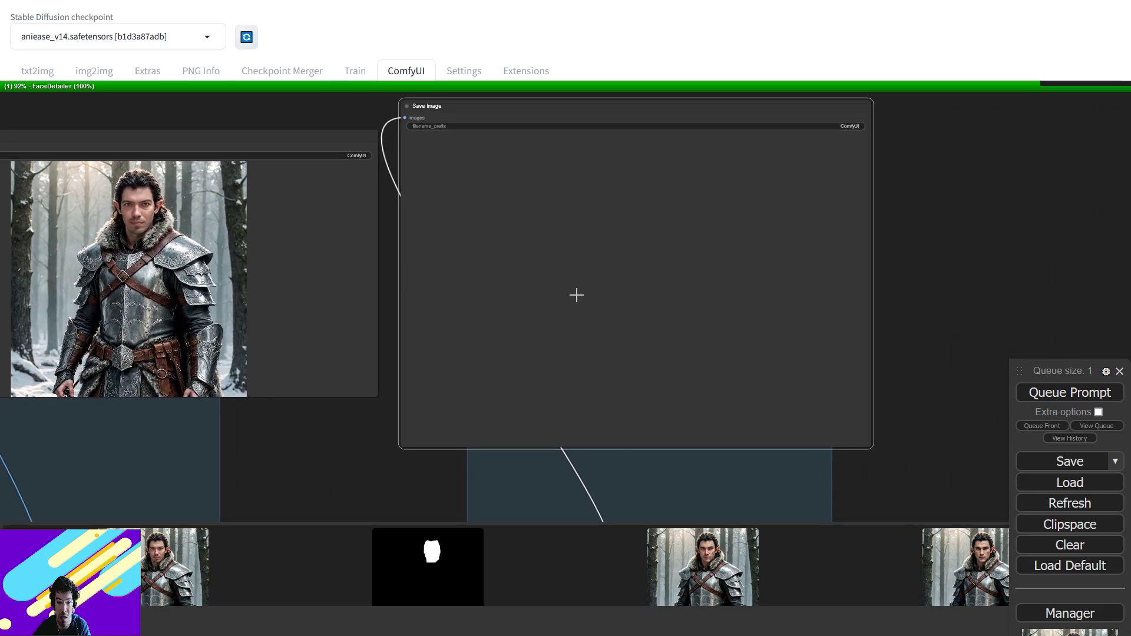
scroll(576, 295, up, 2)
scroll(478, 202, left, 5)
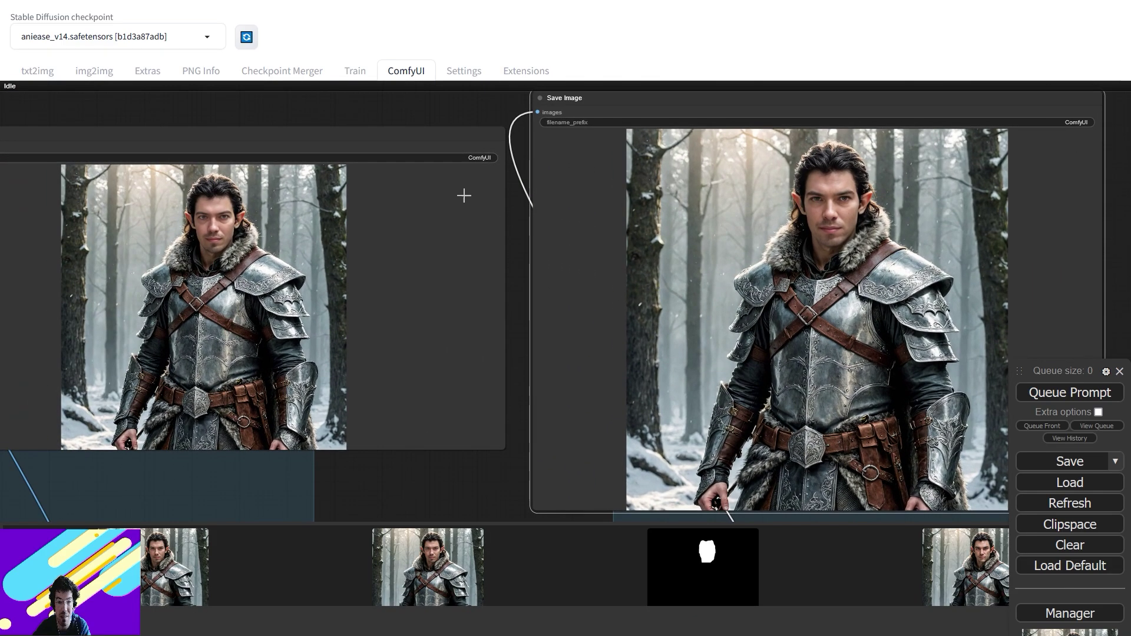
drag(370, 215, 625, 250)
Reposition the second Preview Image and face-swapped Save Image nodes to sit side by side before the final Save Image, and compare the results
scroll(626, 251, down, 2)
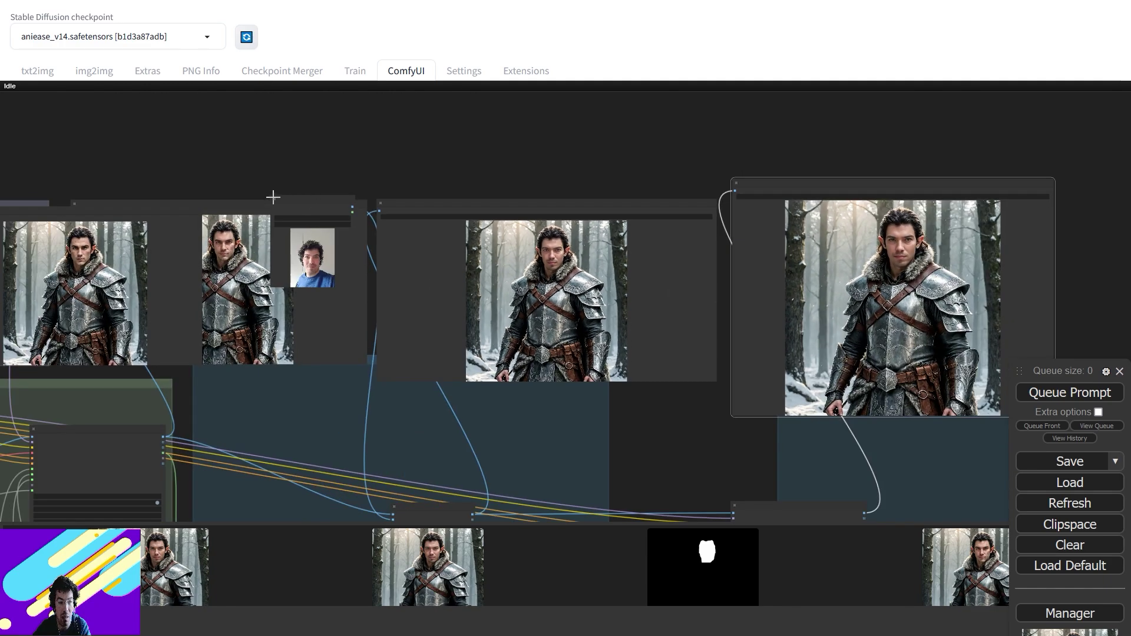
drag(242, 204, 381, 233)
drag(529, 219, 648, 243)
scroll(731, 296, down, 3)
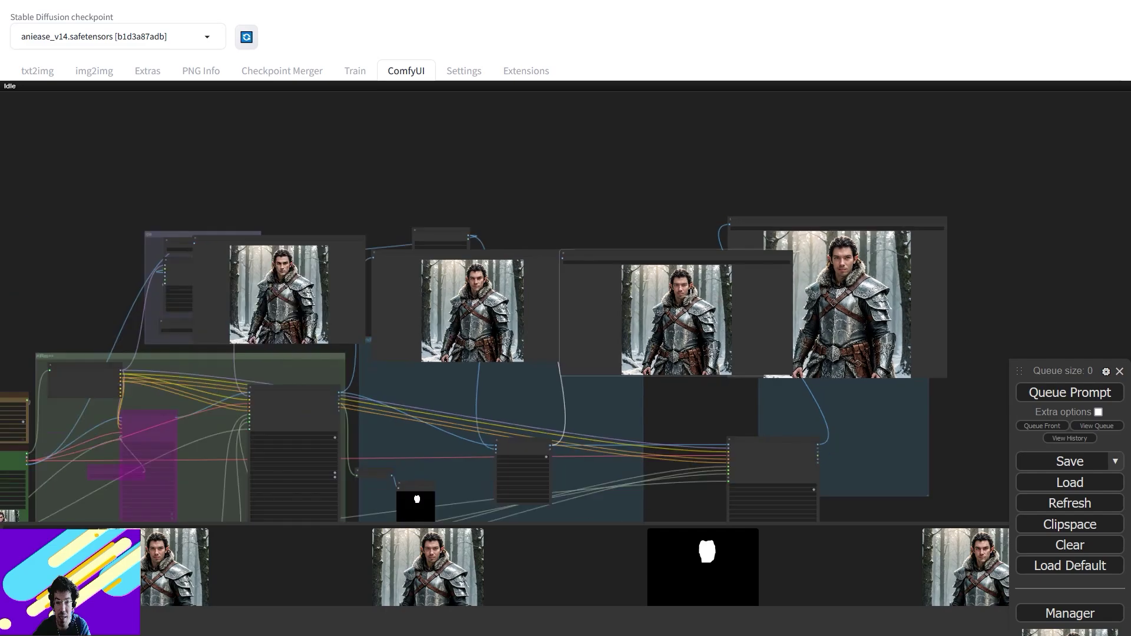
scroll(689, 295, up, 5)
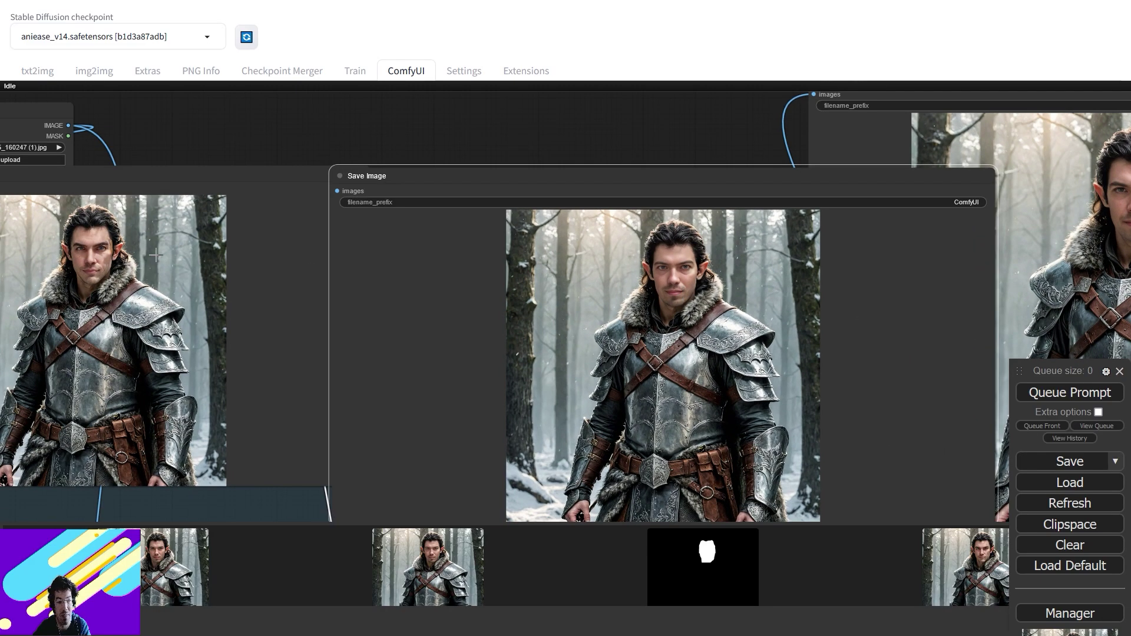
drag(736, 303, 484, 299)
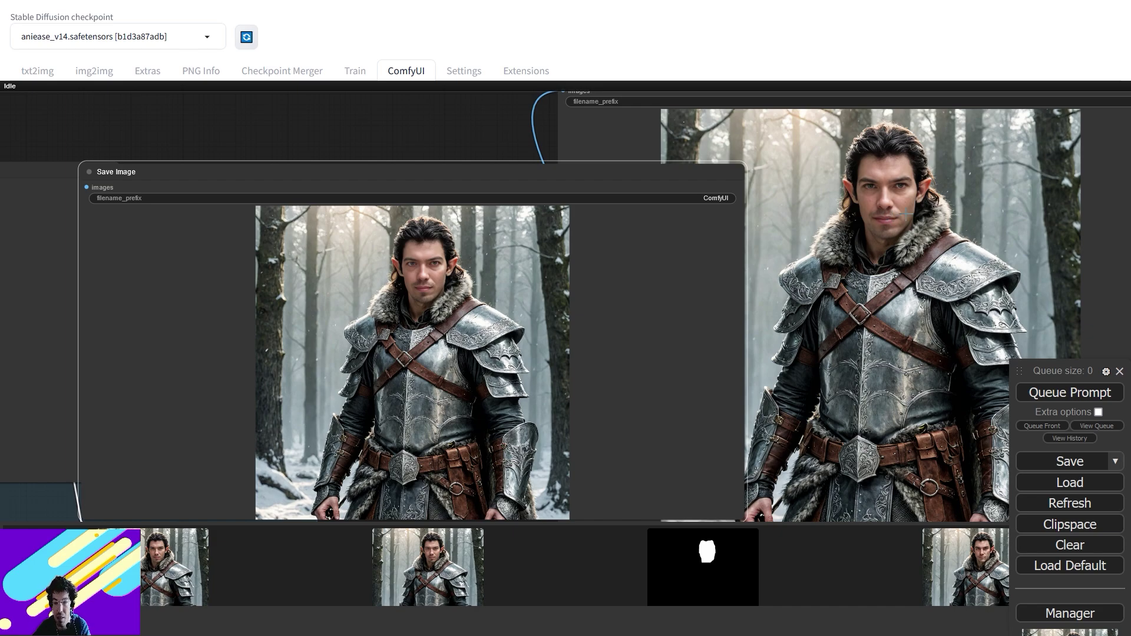
scroll(470, 295, down, 10)
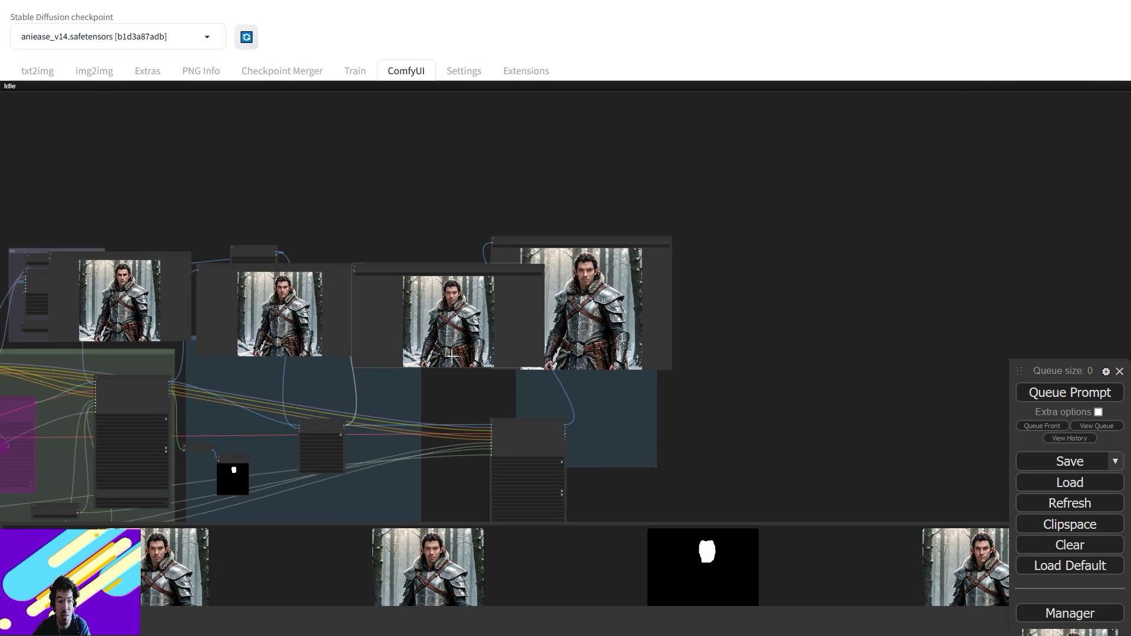
Replace "elf ranger" with "human sorcerer" in the Eff. Loader SDXL positive prompt
drag(454, 351, 840, 273)
scroll(453, 220, up, 6)
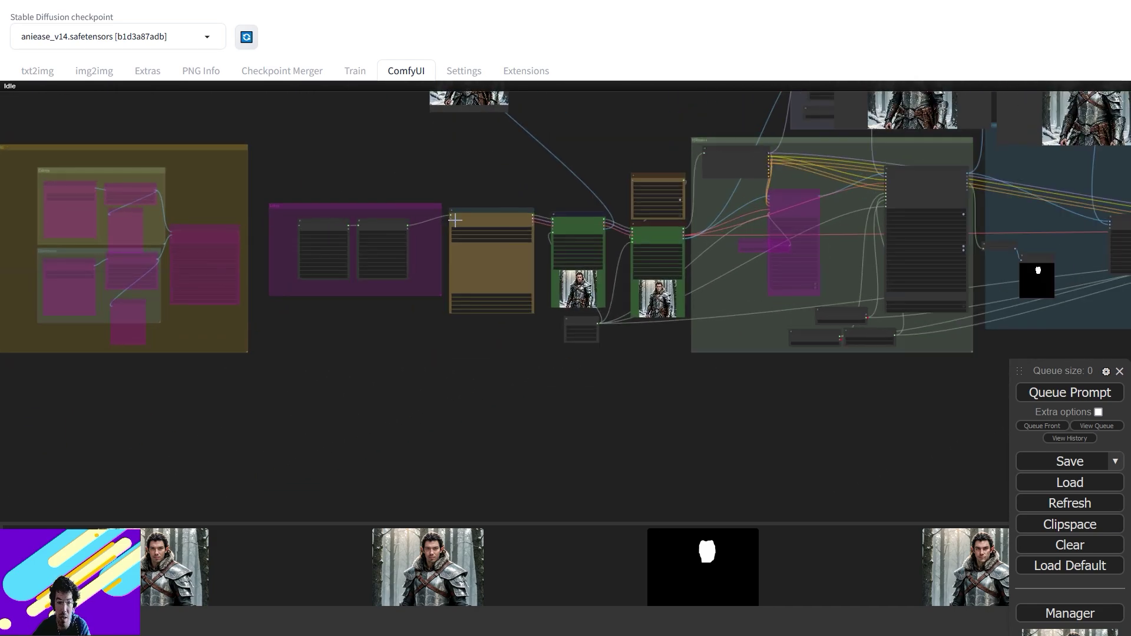
scroll(484, 203, up, 12)
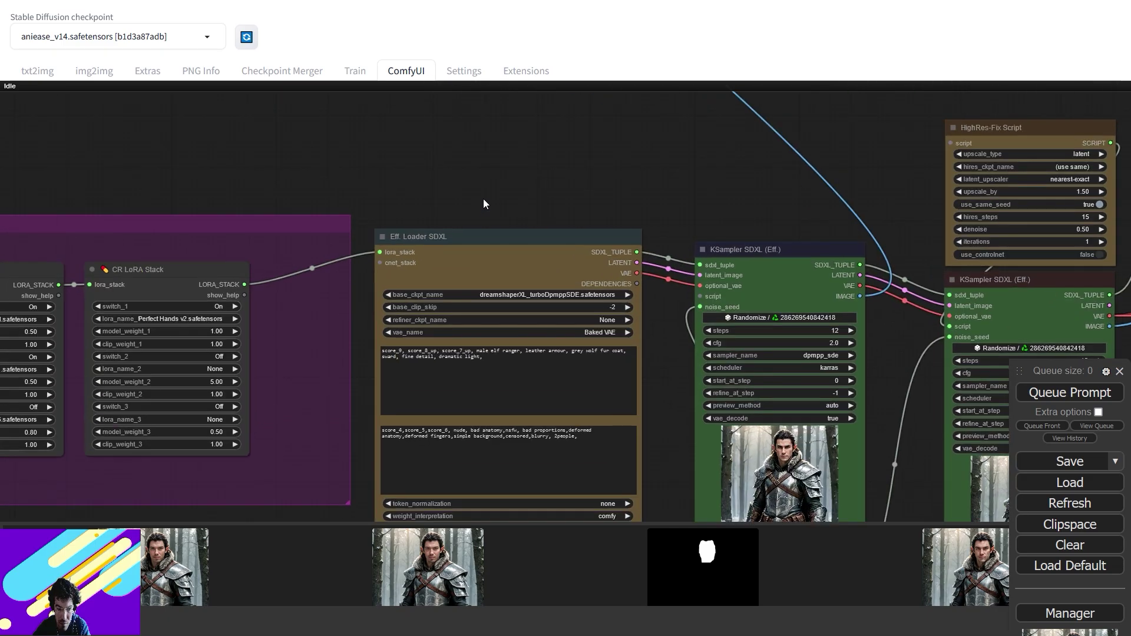
scroll(495, 218, down, 3)
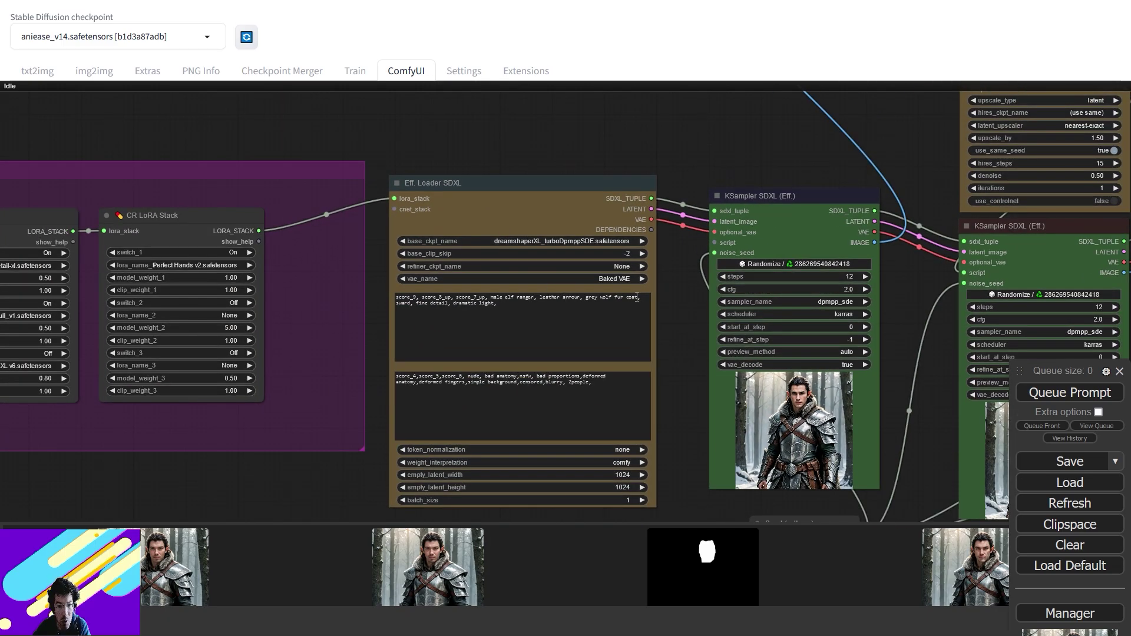
scroll(637, 298, up, 9)
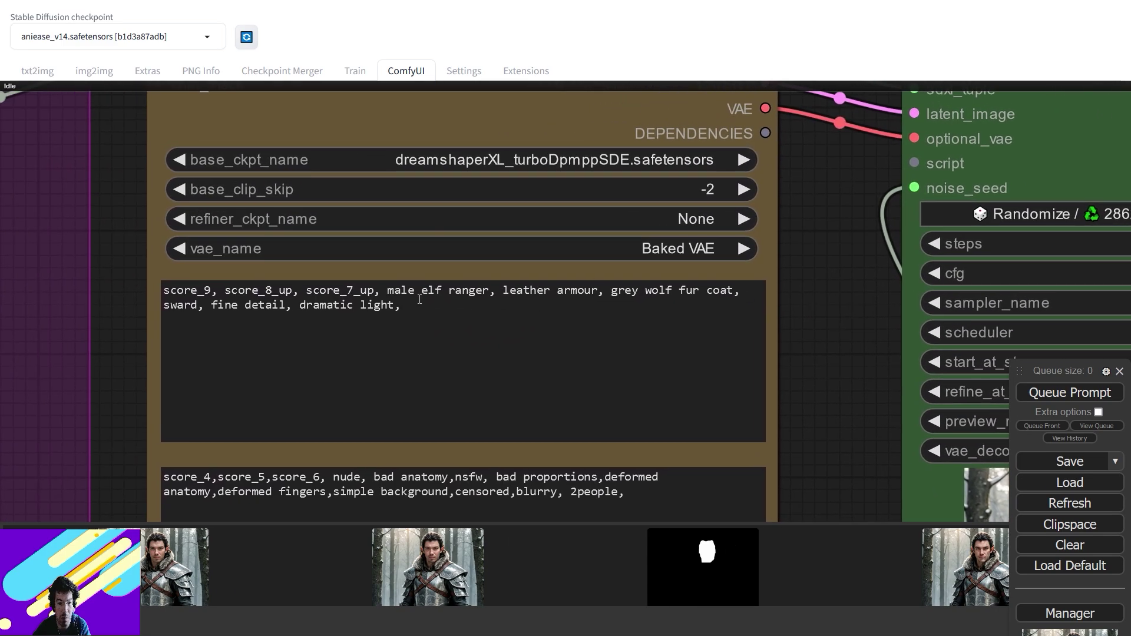
click(416, 290)
double_click(430, 289)
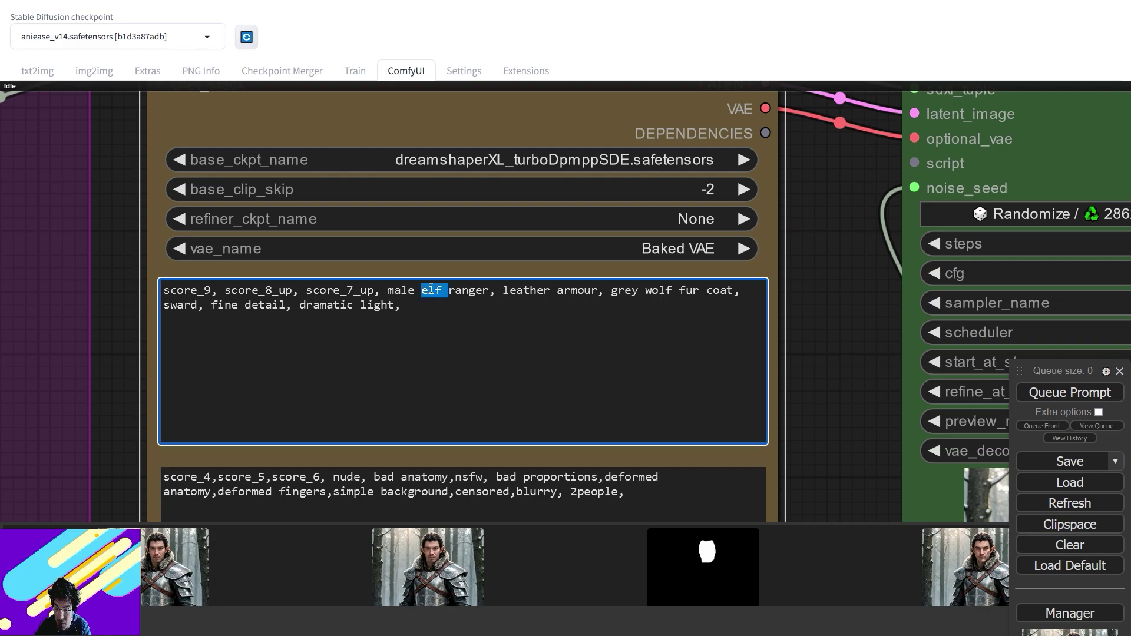
text(human)
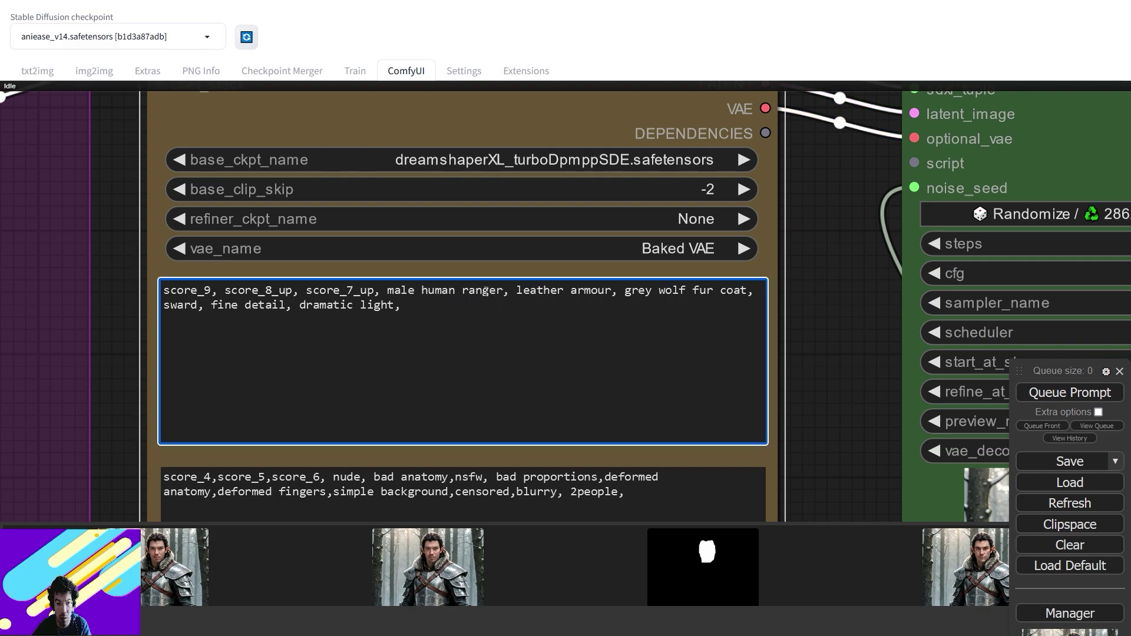
double_click(484, 291)
text(sorce)
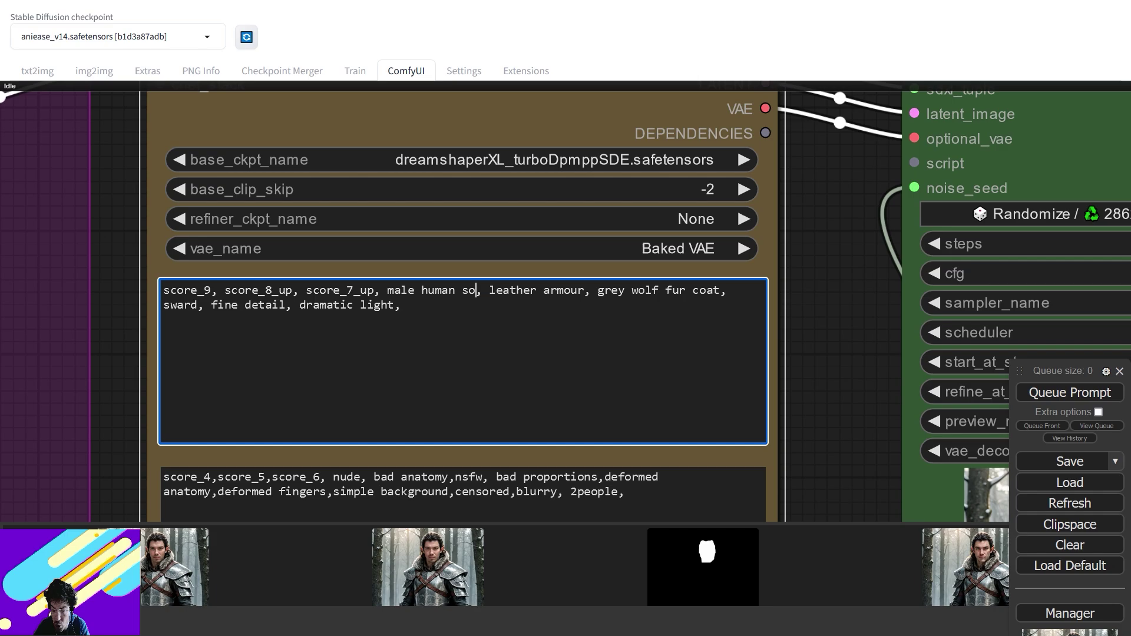
text(re)
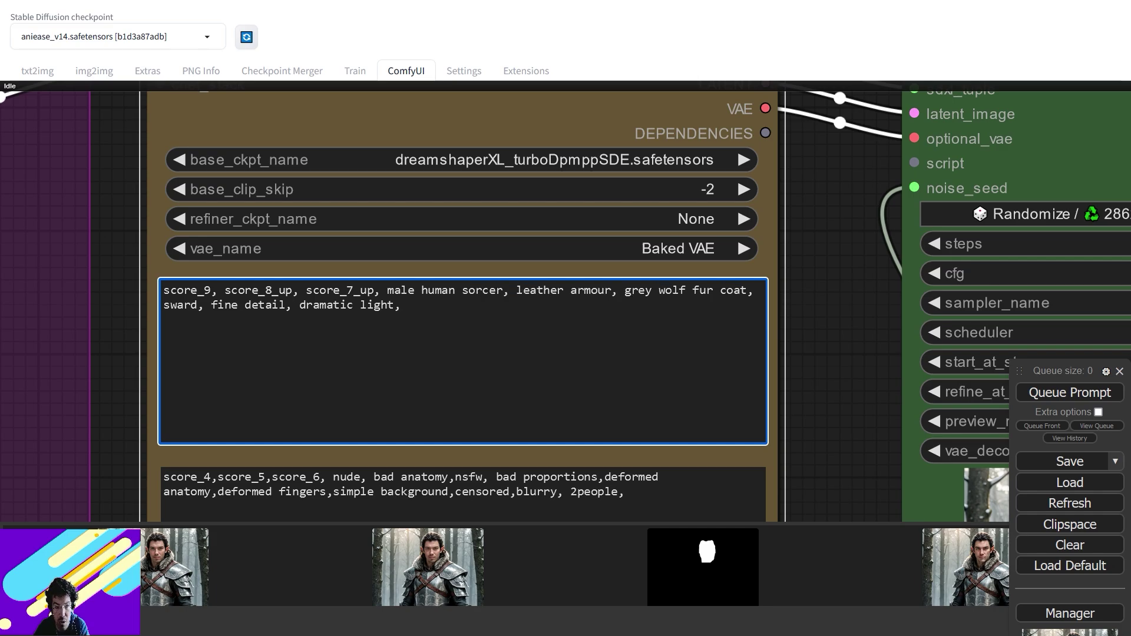
text(r)
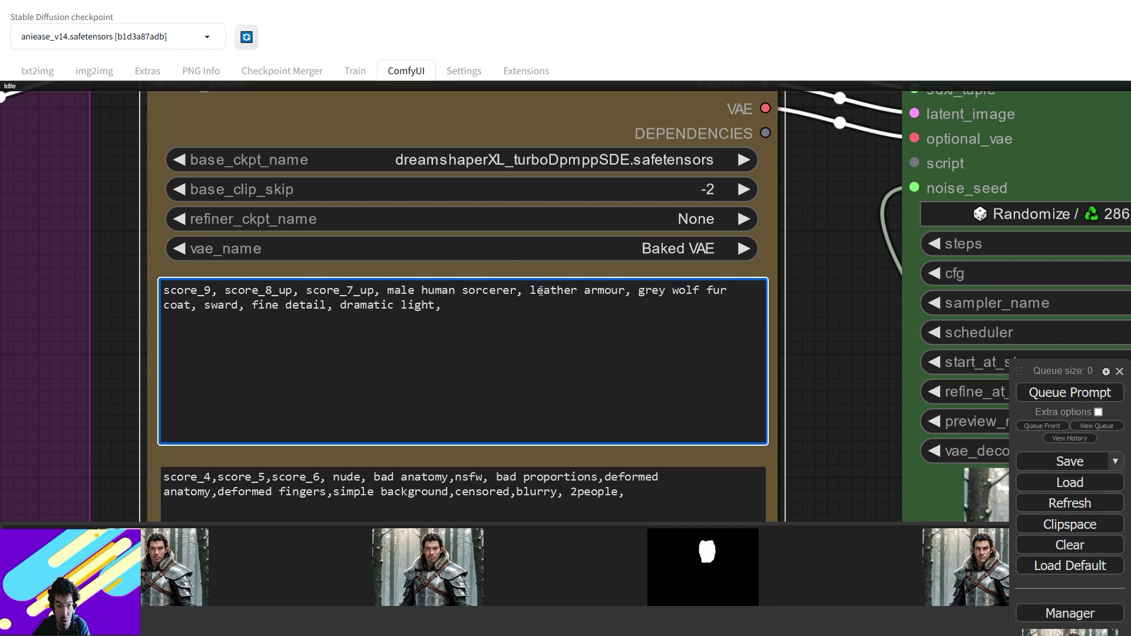
Replace "leather armour" with "rich and elaborated cloth" in the positive prompt
drag(531, 290, 628, 291)
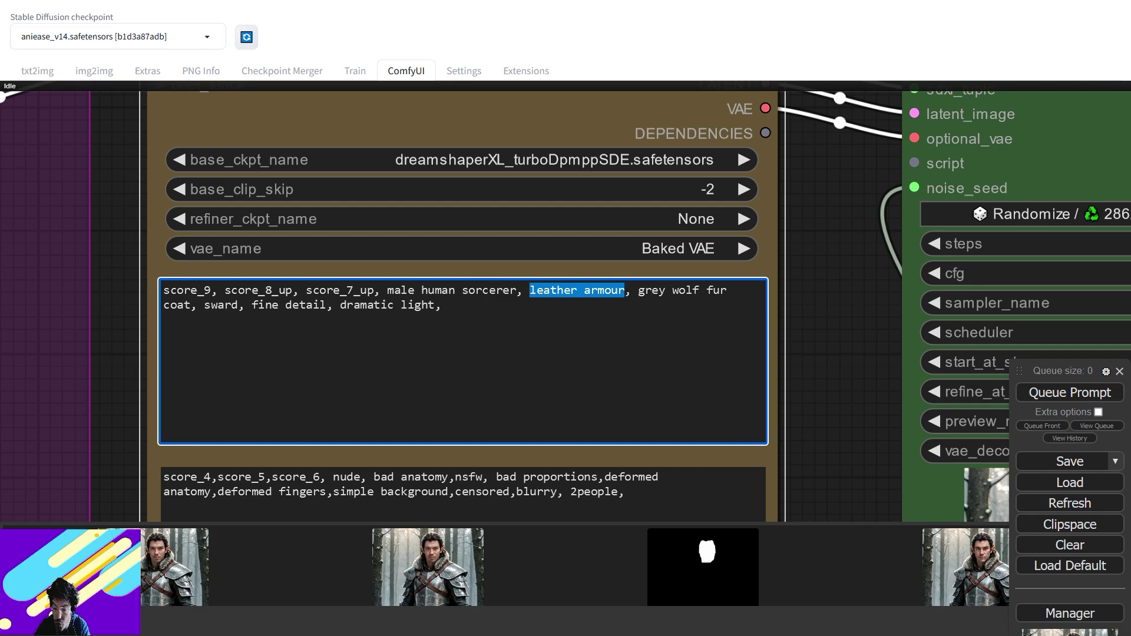
text(rich and ela)
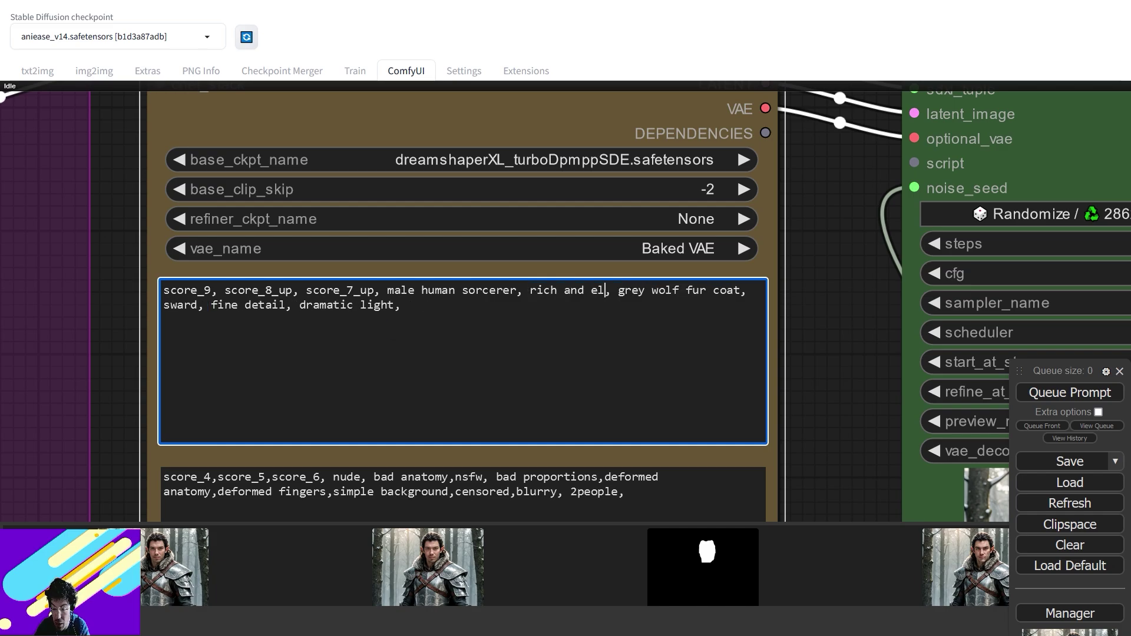
text(borated)
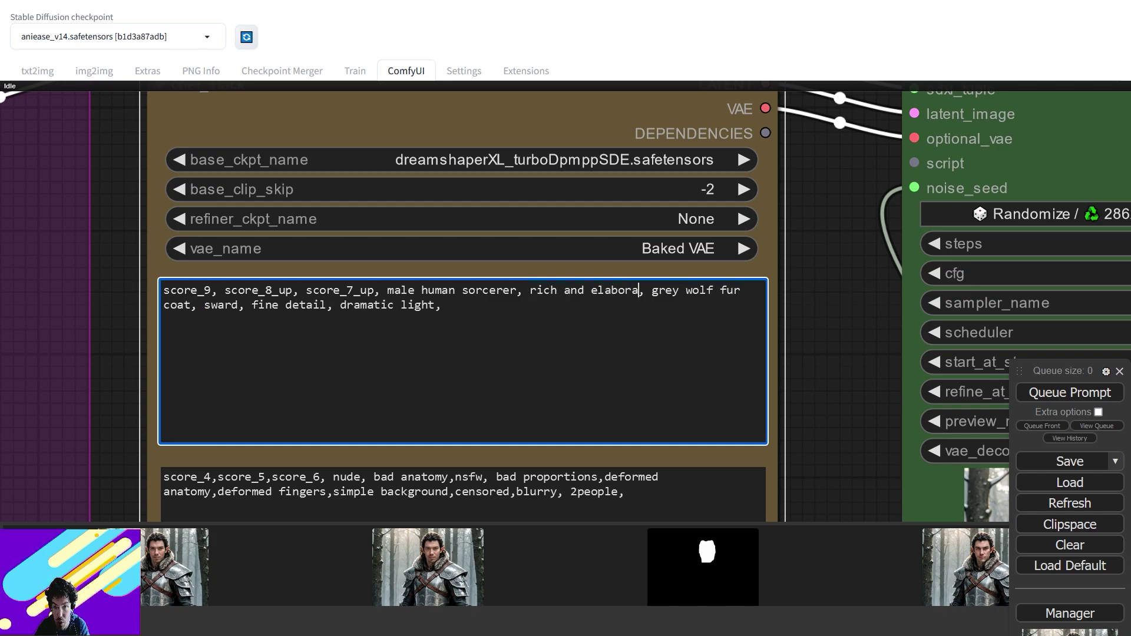
text( cloth)
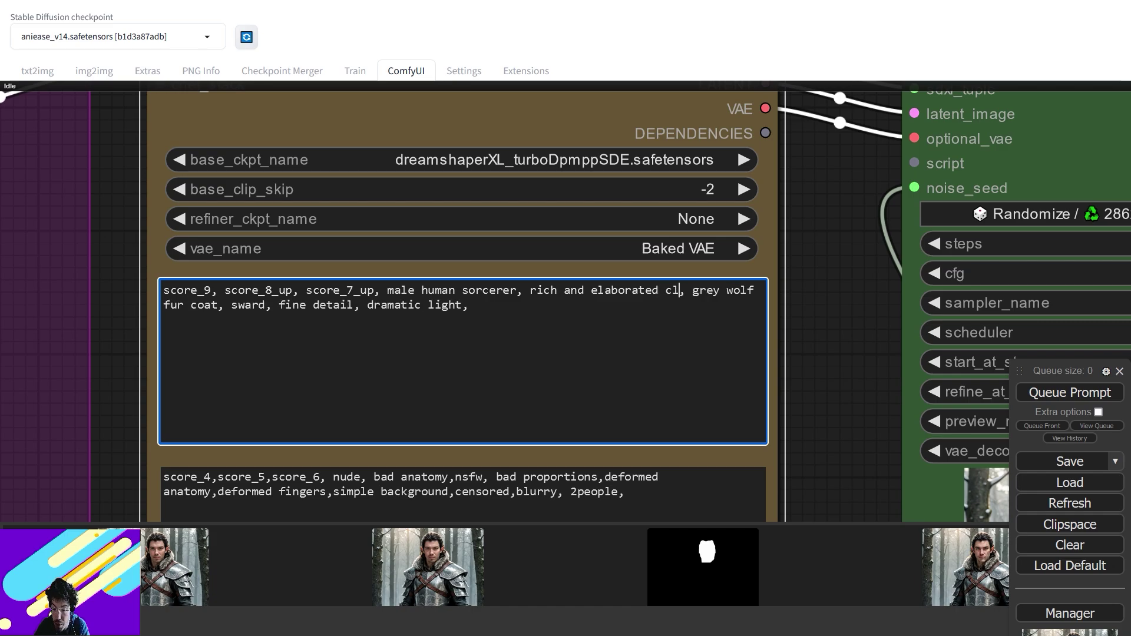
Replace "grey wolf fur coat" with "magic wand" in the positive prompt and delete "sward" with its comma
drag(713, 290, 258, 307)
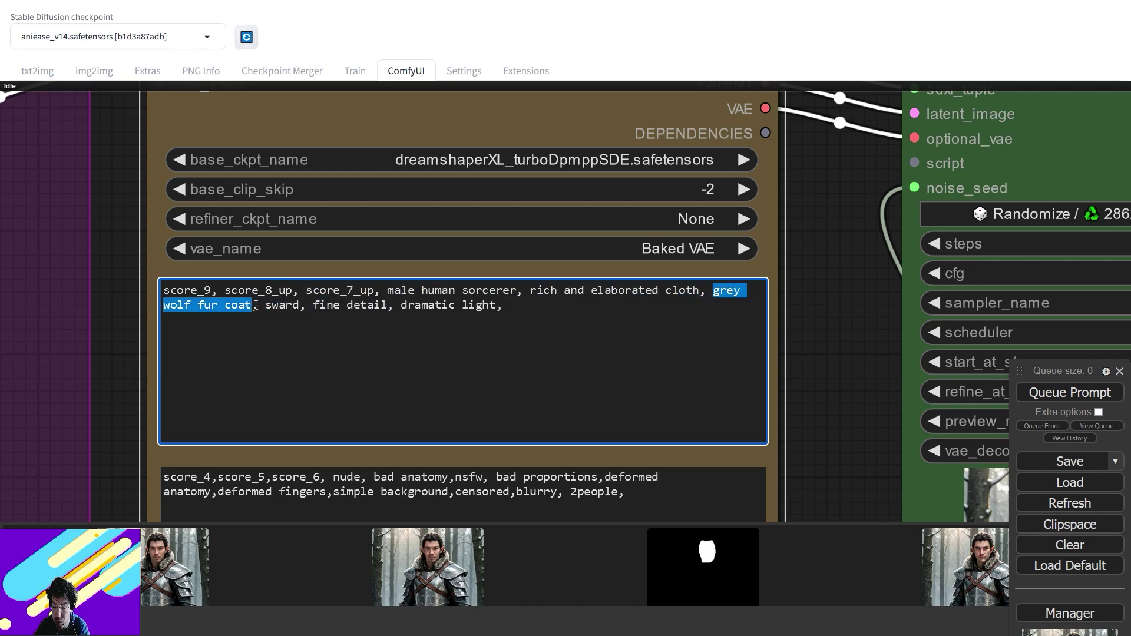
text(magic wand)
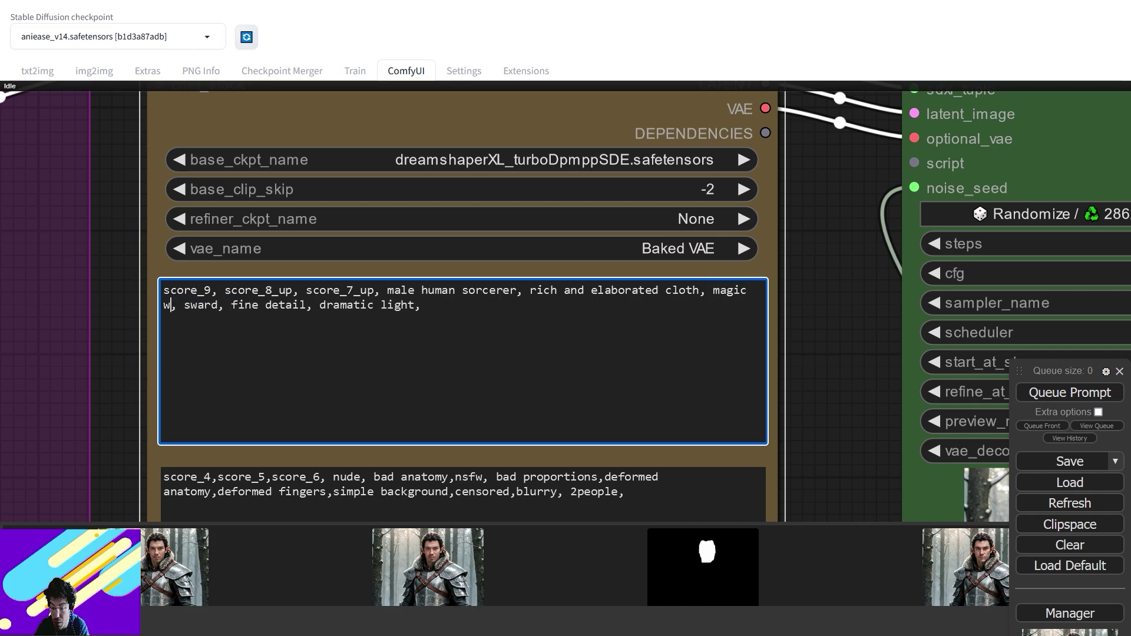
key(shift+Right)
key(shift+Right)
key(shift+Right)
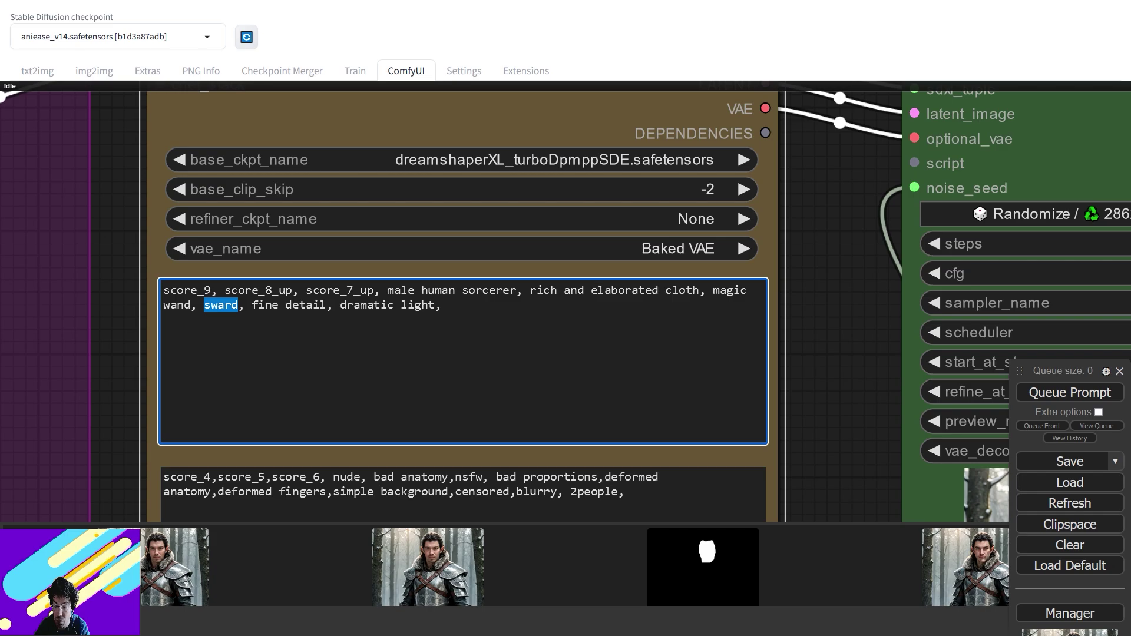
key(BackSpace)
key(BackSpace)
key(BackSpace)
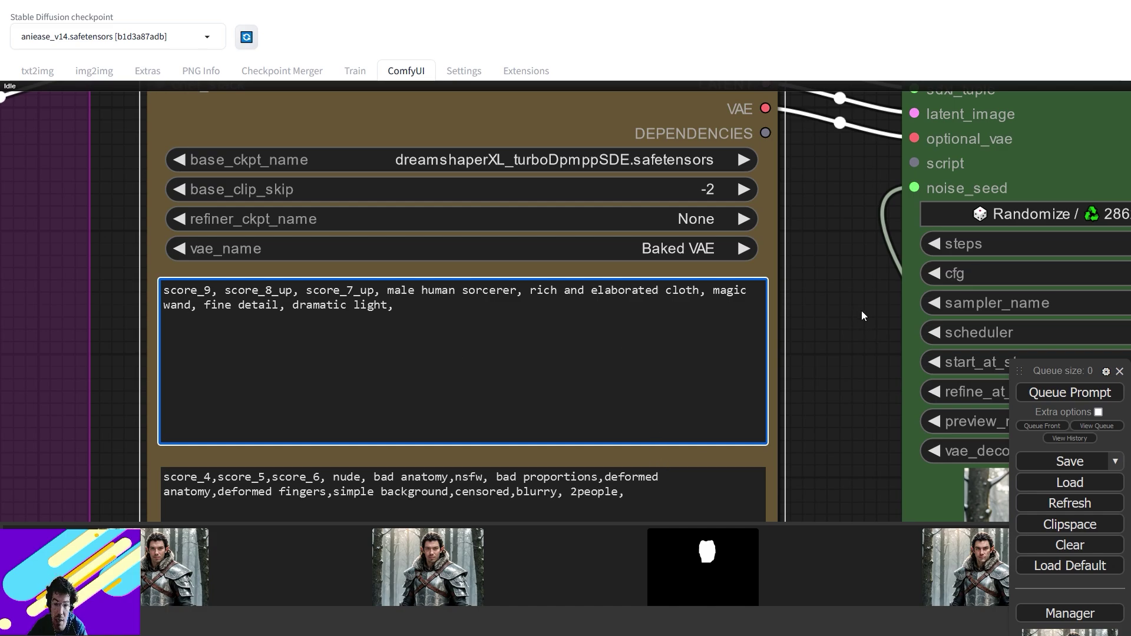
Review the base checkpoints available in the Eff. Loader SDXL without changing the selection
drag(668, 232, 711, 390)
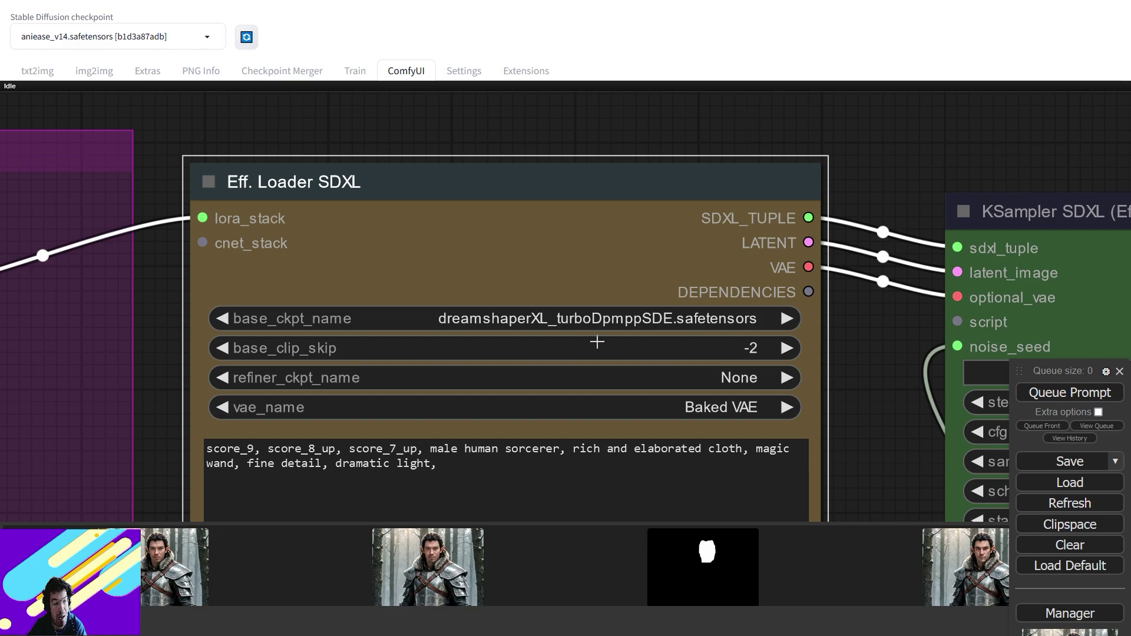
click(575, 322)
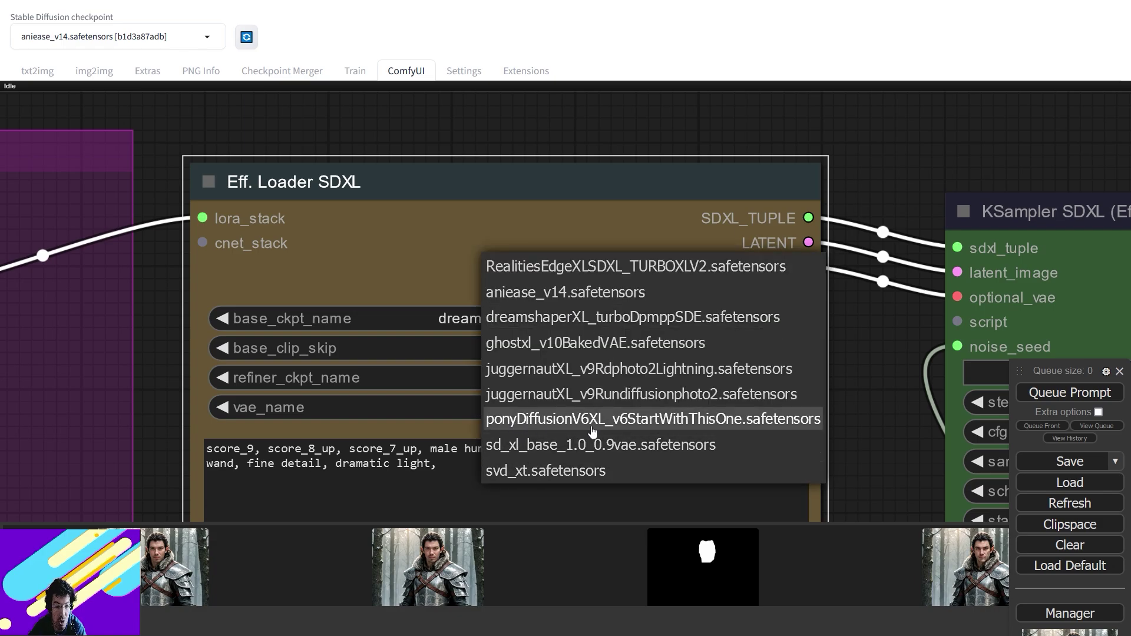
click(865, 367)
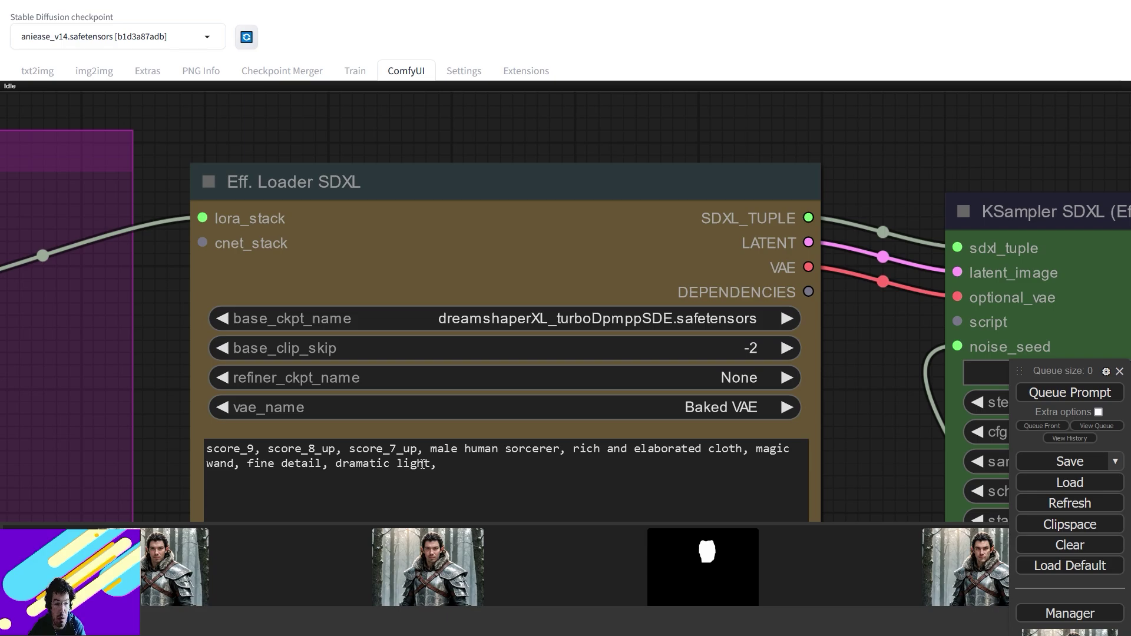
drag(428, 451, 206, 451)
key(BackSpace)
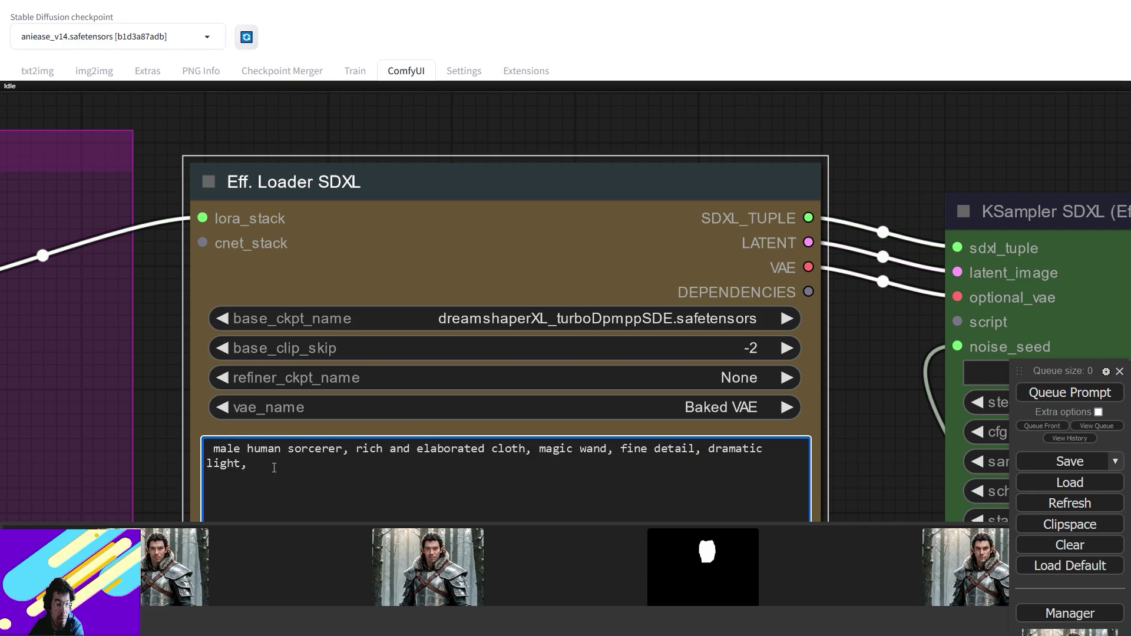
key(ctrl+z)
Add a Note node and place it between the second CR LoRA Stack and the Eff. Loader SDXL
drag(152, 382, 623, 288)
double_click(616, 338)
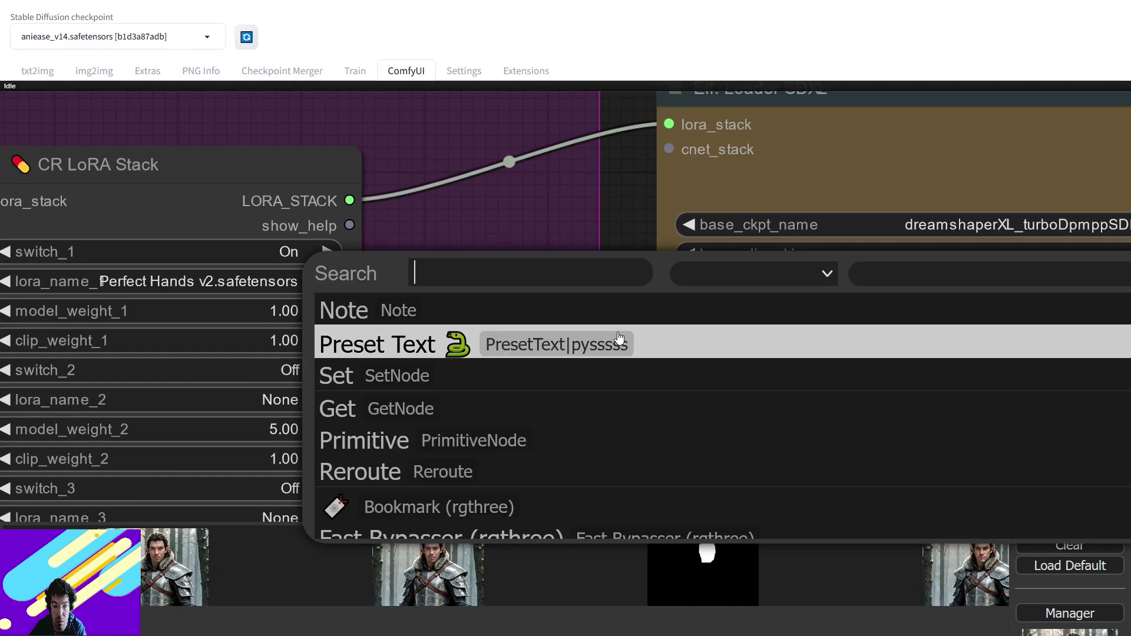
text(no)
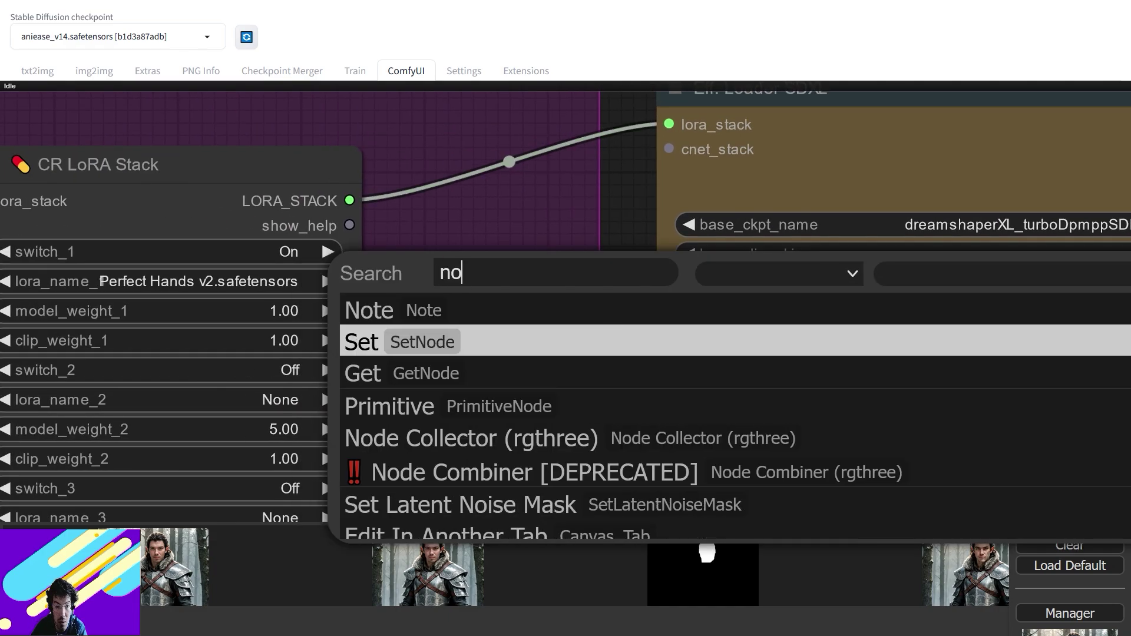
click(521, 313)
drag(673, 316, 548, 301)
click(538, 342)
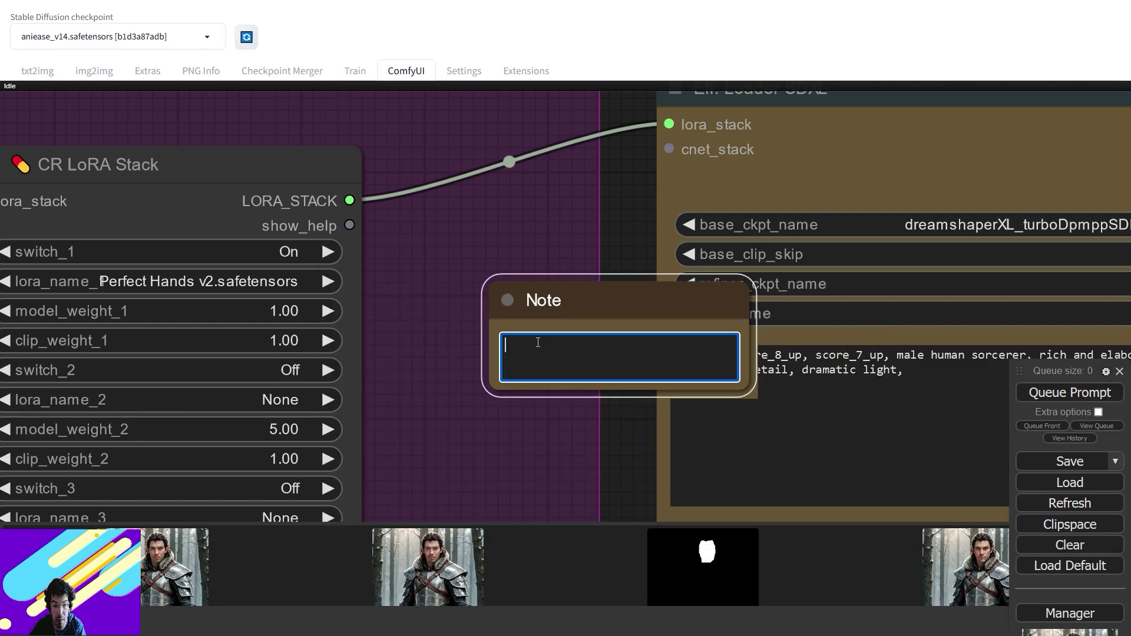
drag(707, 287, 610, 294)
Move the tags "score_9, score_8_up, score_7_up," out of the positive prompt and into the Note node
drag(674, 355, 890, 354)
drag(718, 356, 716, 355)
key(ctrl+x)
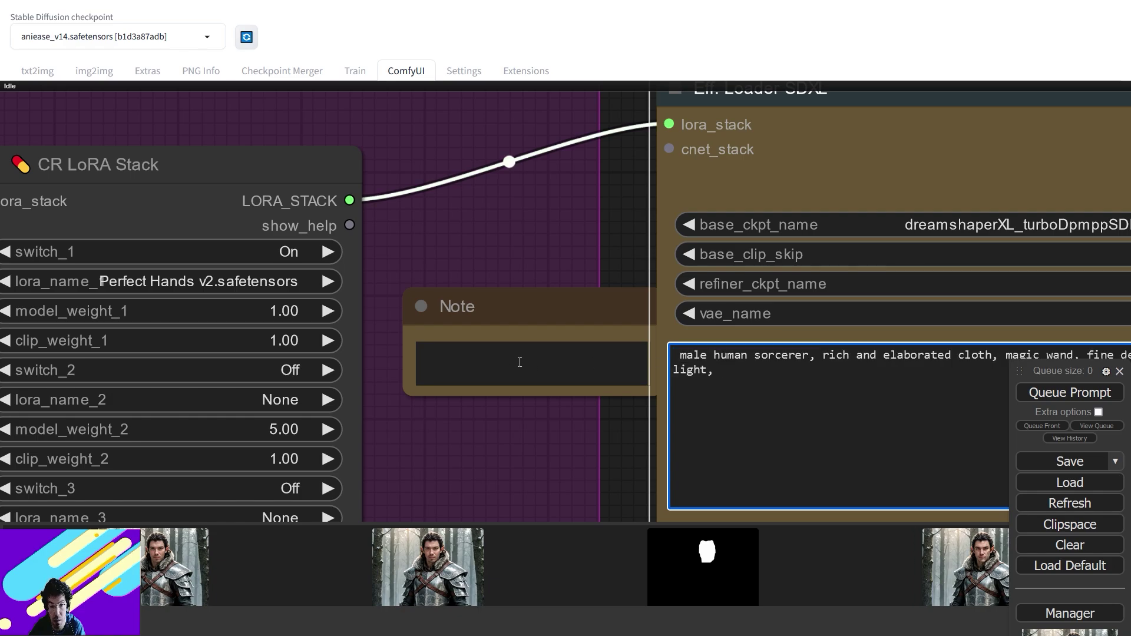
click(489, 350)
key(ctrl+v)
click(646, 448)
click(801, 412)
Reposition the Note node in the gap beside the Eff. Loader SDXL so it does not overlap the loader
scroll(652, 430, up, 2)
scroll(654, 443, down, 2)
scroll(654, 443, down, 4)
scroll(654, 443, up, 1)
drag(598, 380, 586, 408)
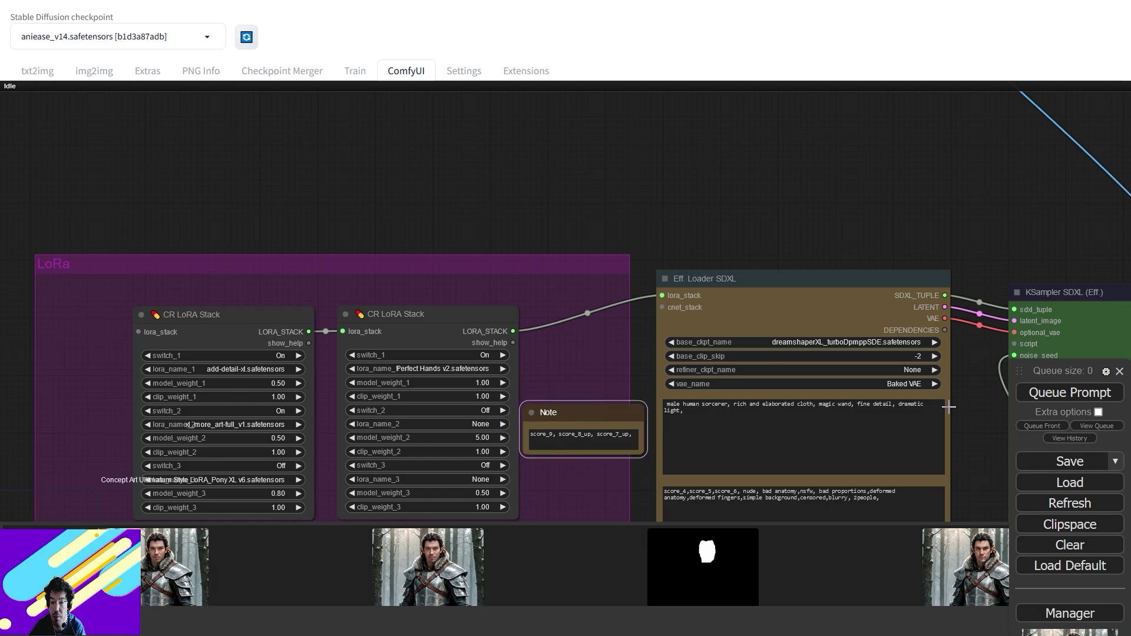
Remove the leading space before "male human sorcerer" in the Eff. Loader SDXL positive prompt
drag(731, 438, 435, 347)
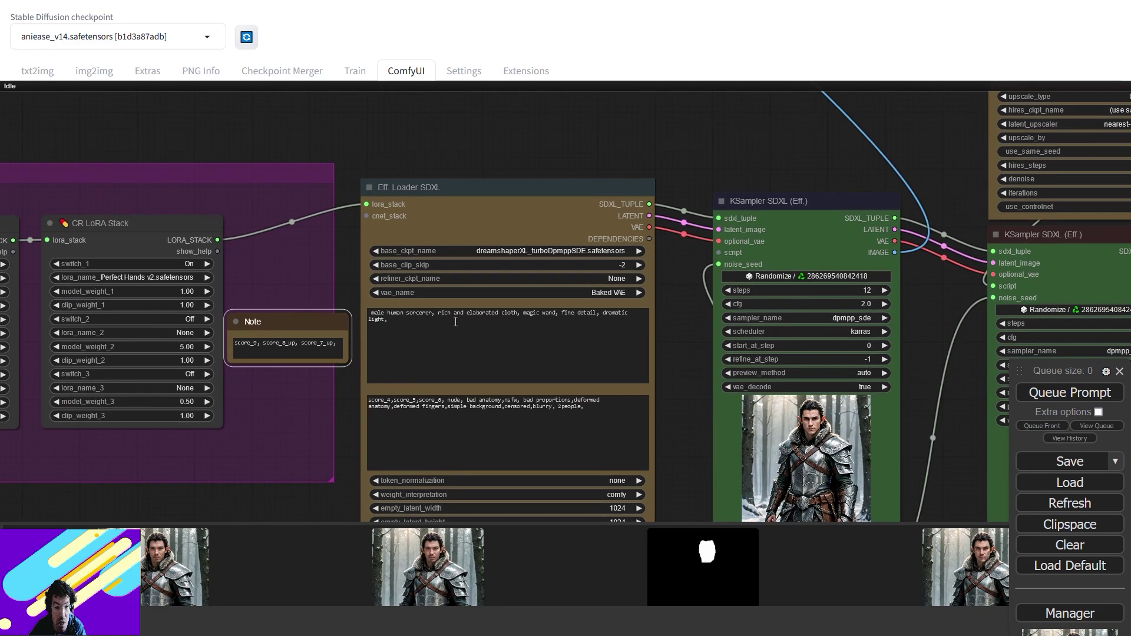
click(375, 314)
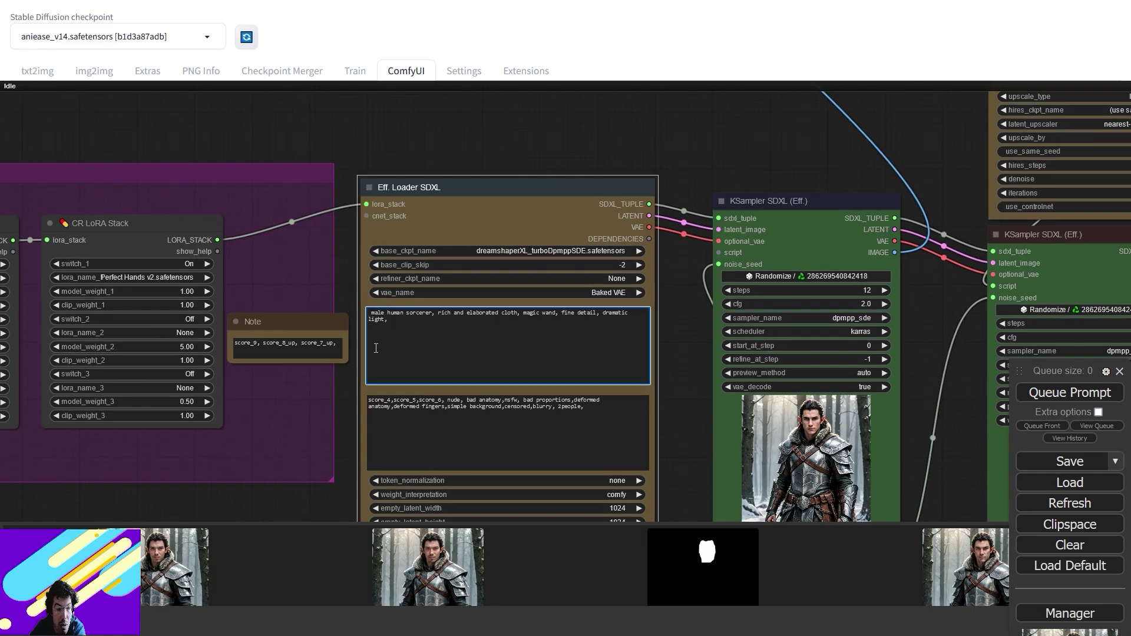
key(BackSpace)
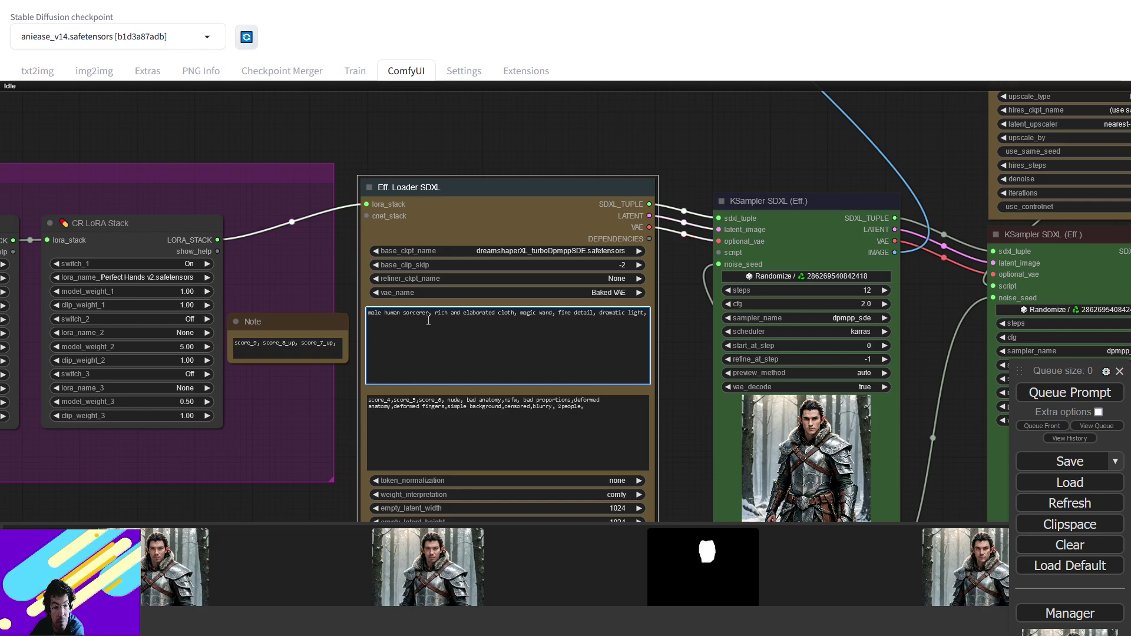
Insert "fantasy sorcerer," after "male human sorcerer," in the loader's positive prompt and queue the generation
text(fan )
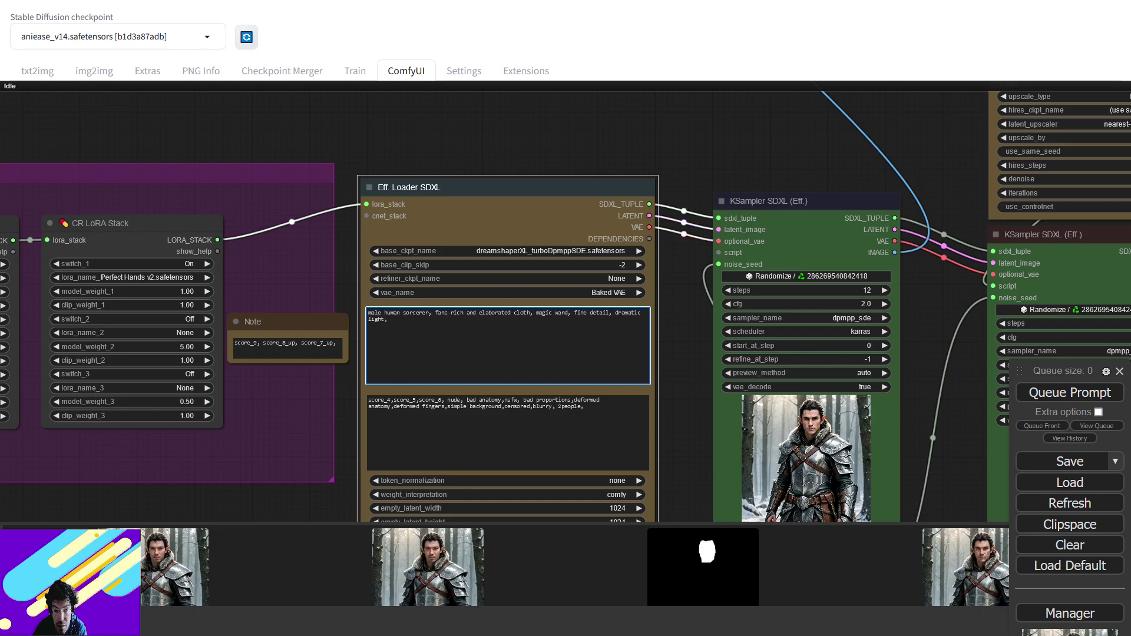
text(tasy sor)
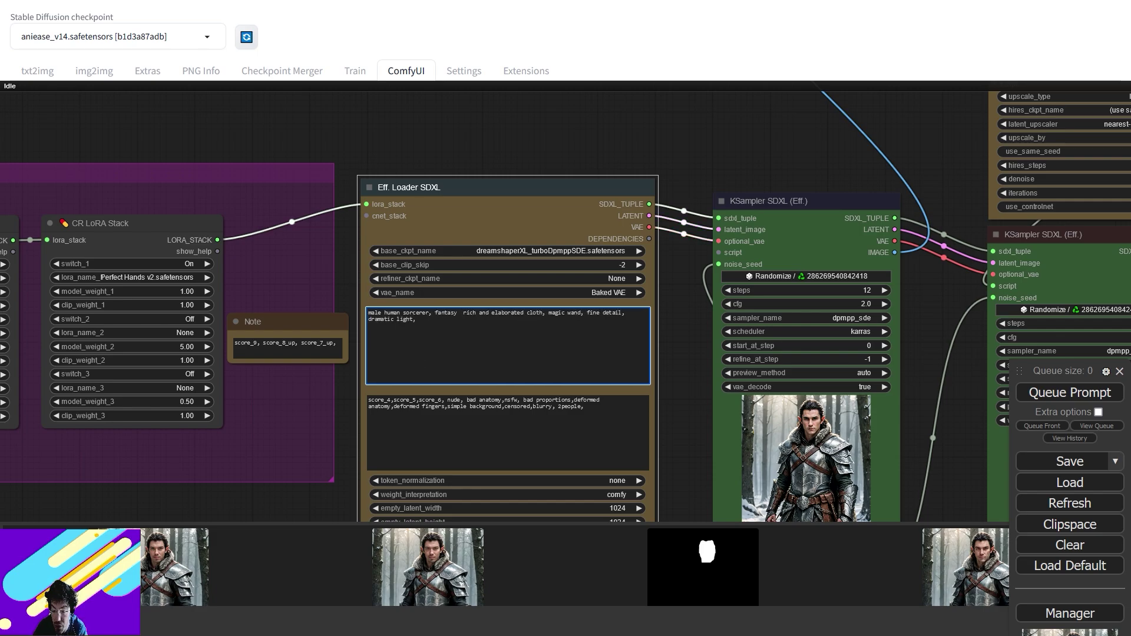
text(c)
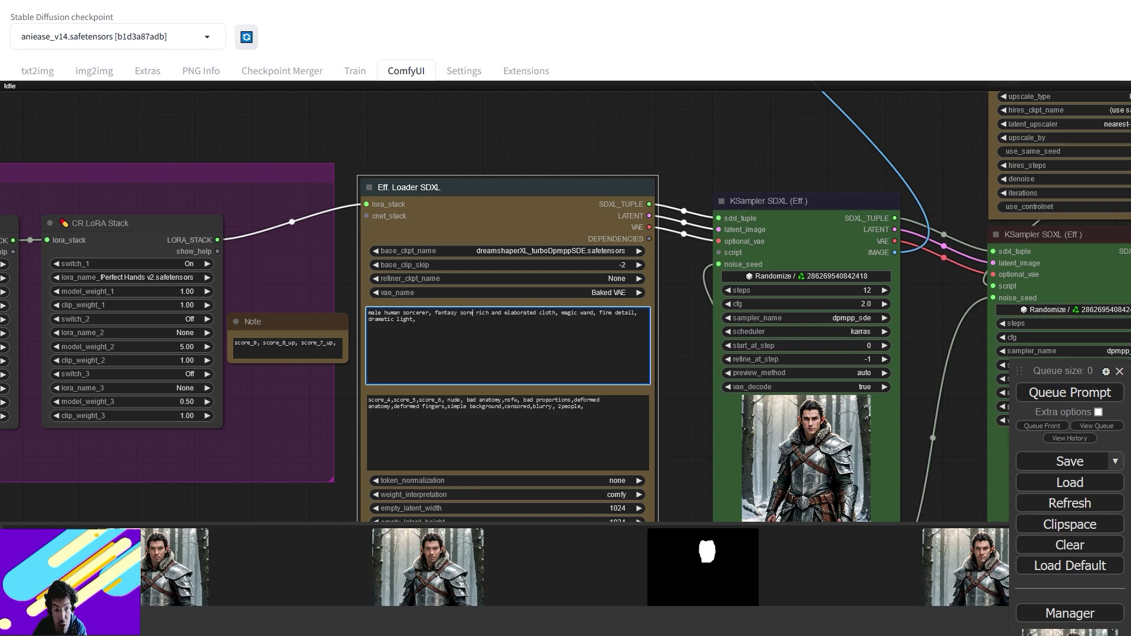
text(erer,)
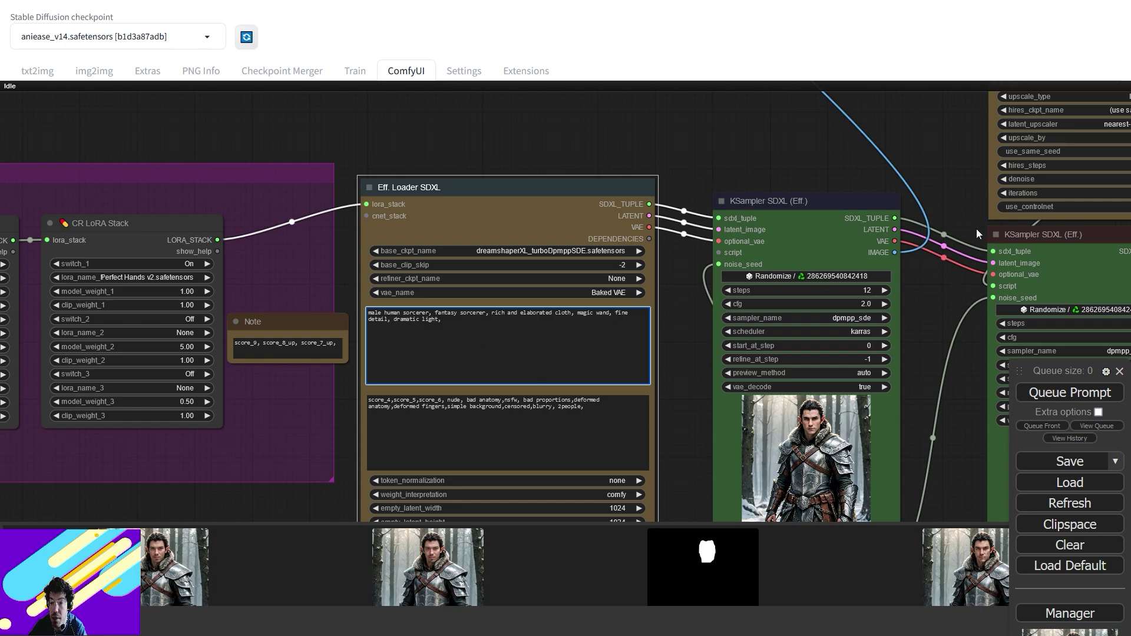
click(1070, 393)
Examine the sorcerer previews in the two KSampler SDXL nodes while they render
drag(959, 391, 691, 252)
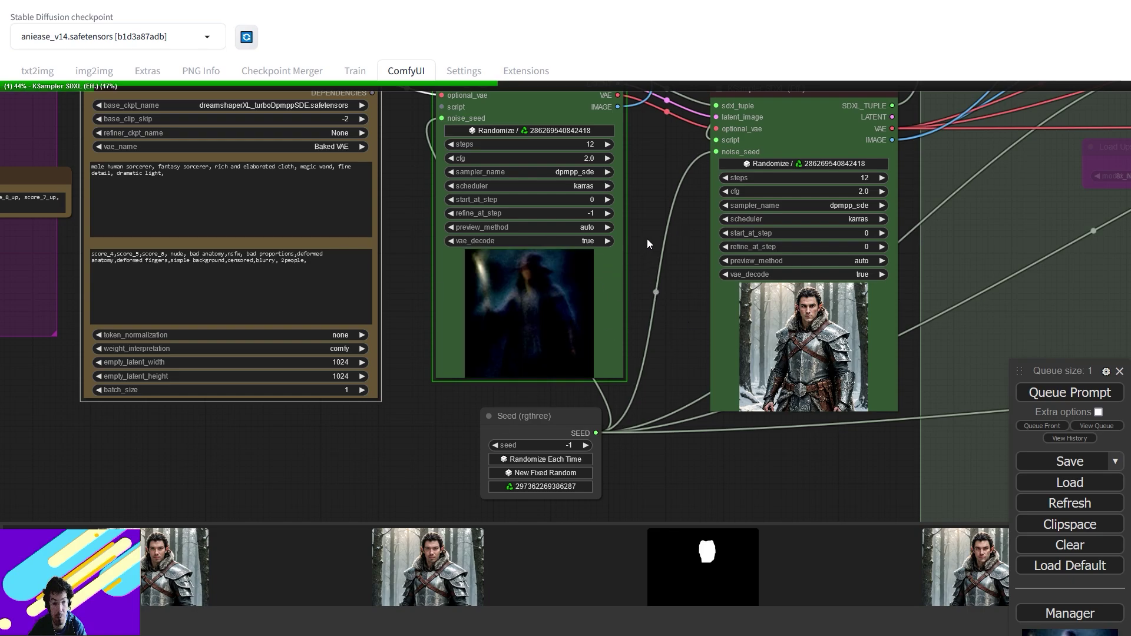
scroll(646, 267, up, 4)
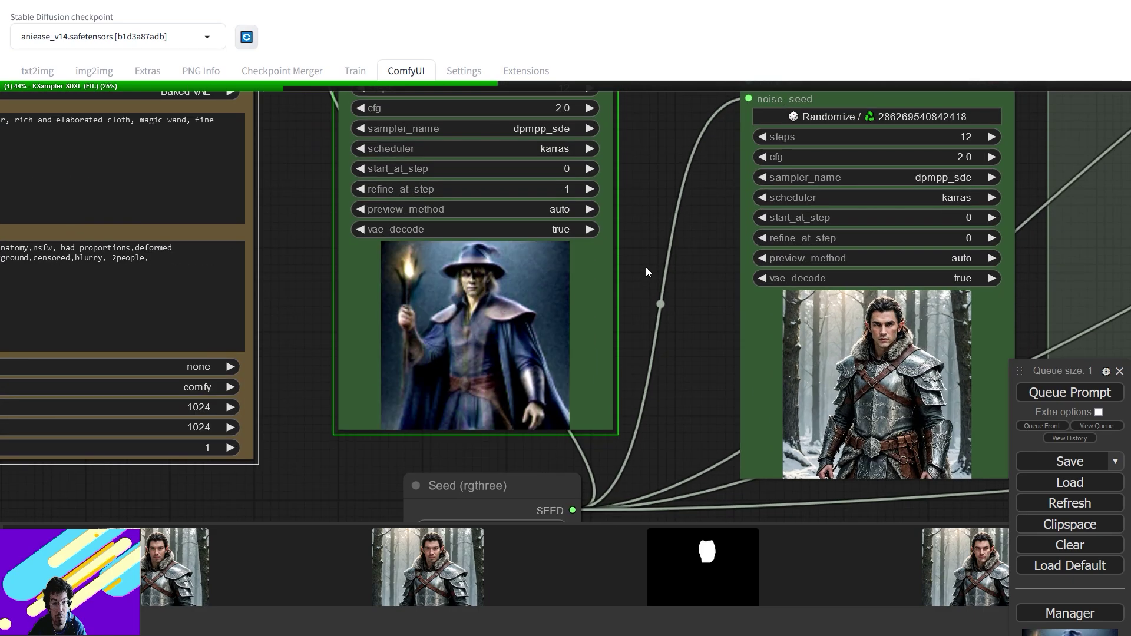
scroll(646, 269, down, 1)
scroll(646, 268, up, 2)
scroll(646, 268, up, 1)
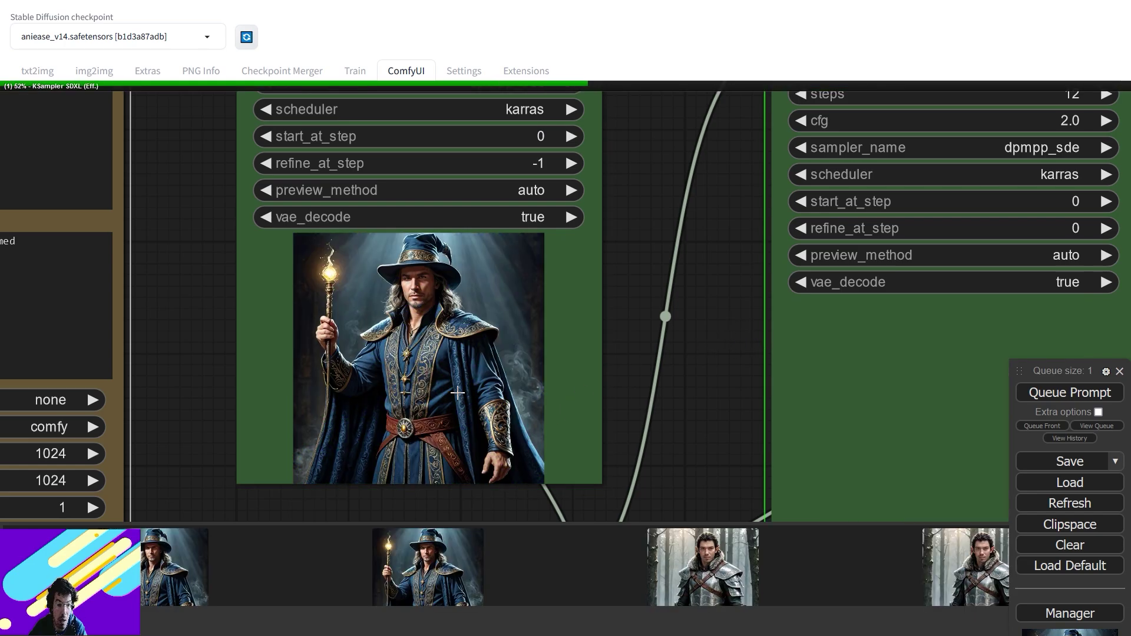
scroll(457, 393, up, 5)
scroll(662, 300, down, 3)
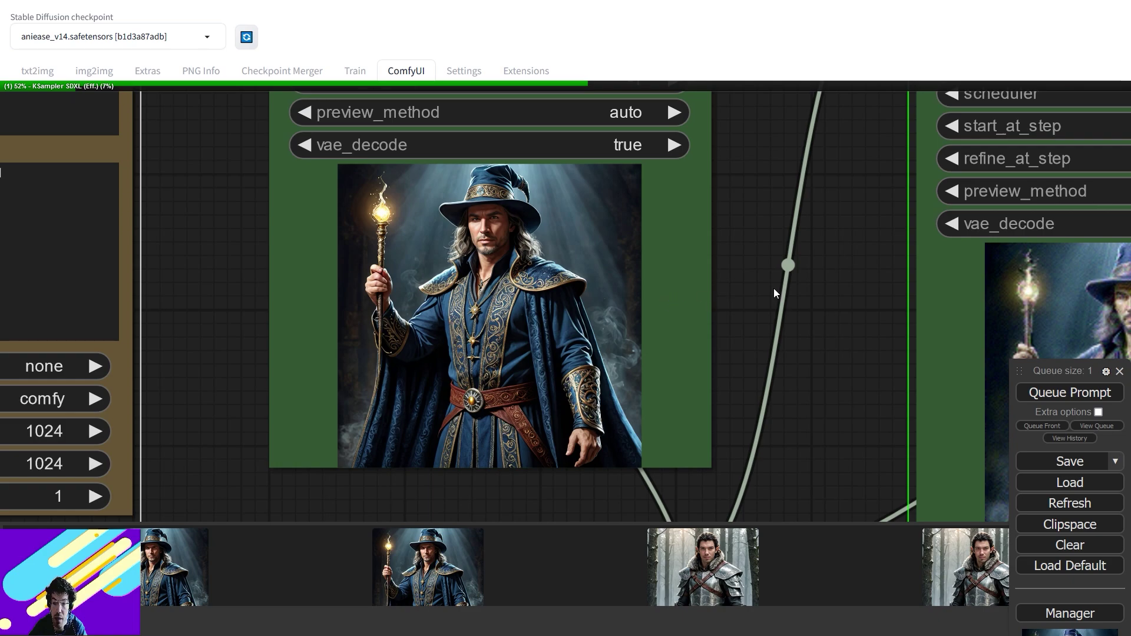
drag(773, 288, 373, 290)
scroll(373, 289, down, 5)
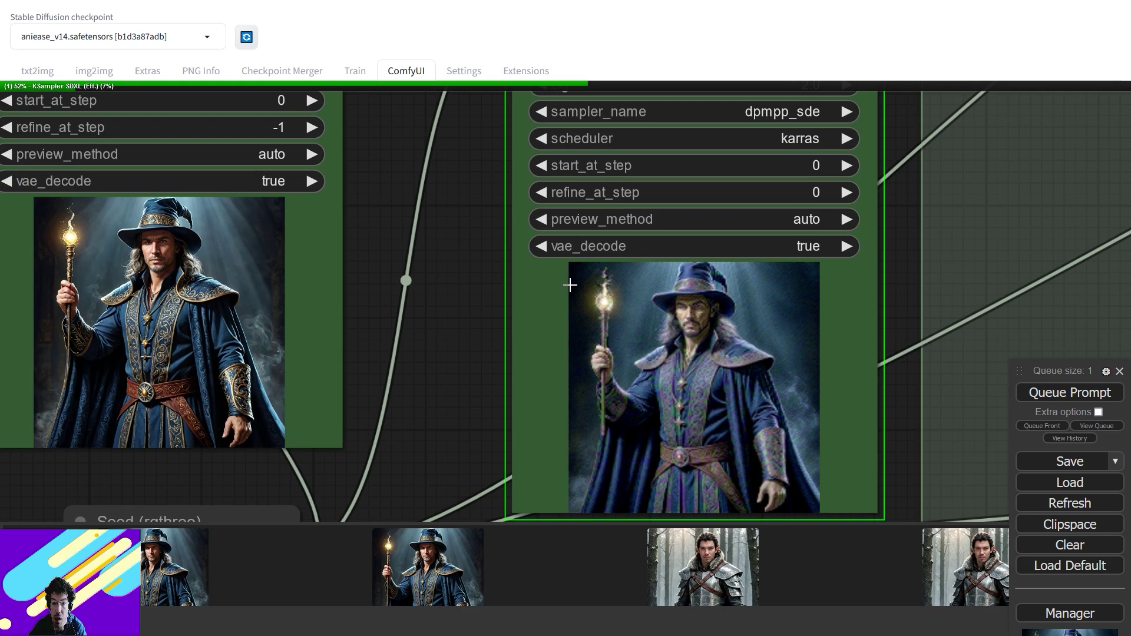
scroll(535, 236, up, 1)
scroll(535, 241, down, 2)
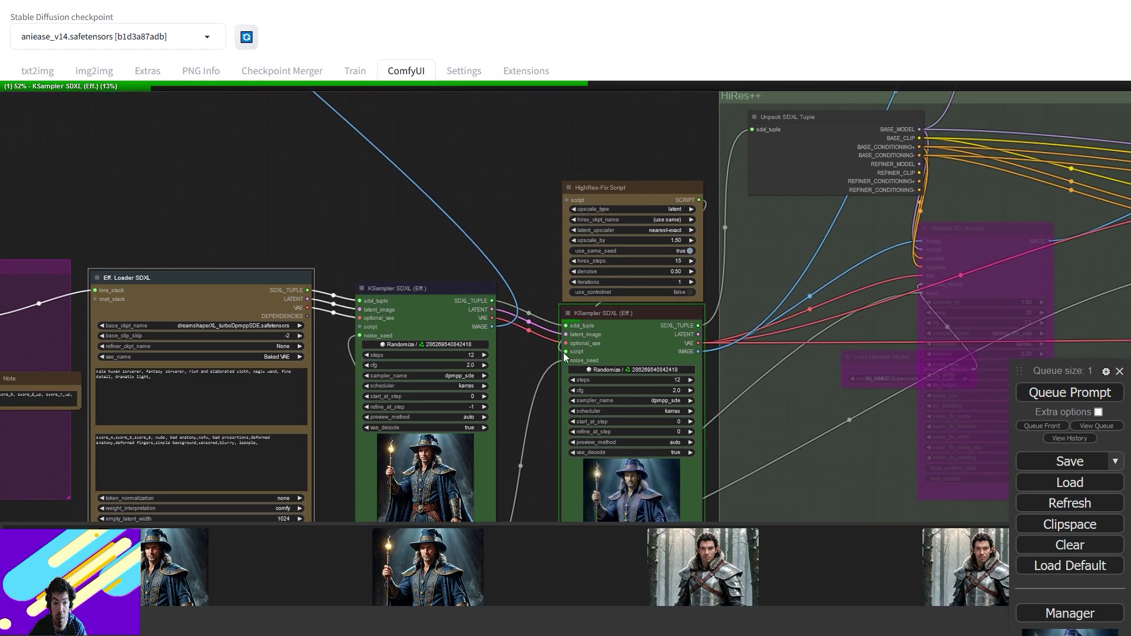
Place the second sampler's Preview Image node beside the first preview and narrow it to fit its picture
drag(563, 352, 595, 359)
scroll(326, 200, up, 3)
drag(265, 103, 779, 166)
drag(869, 206, 382, 124)
scroll(560, 160, down, 6)
drag(773, 120, 468, 122)
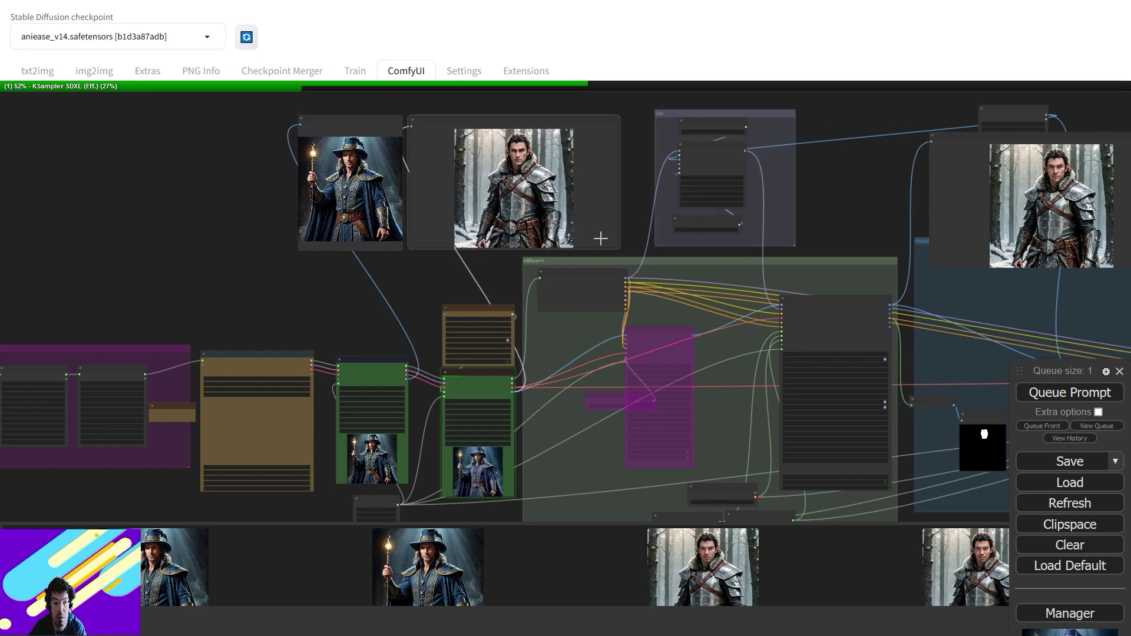
drag(619, 248, 531, 247)
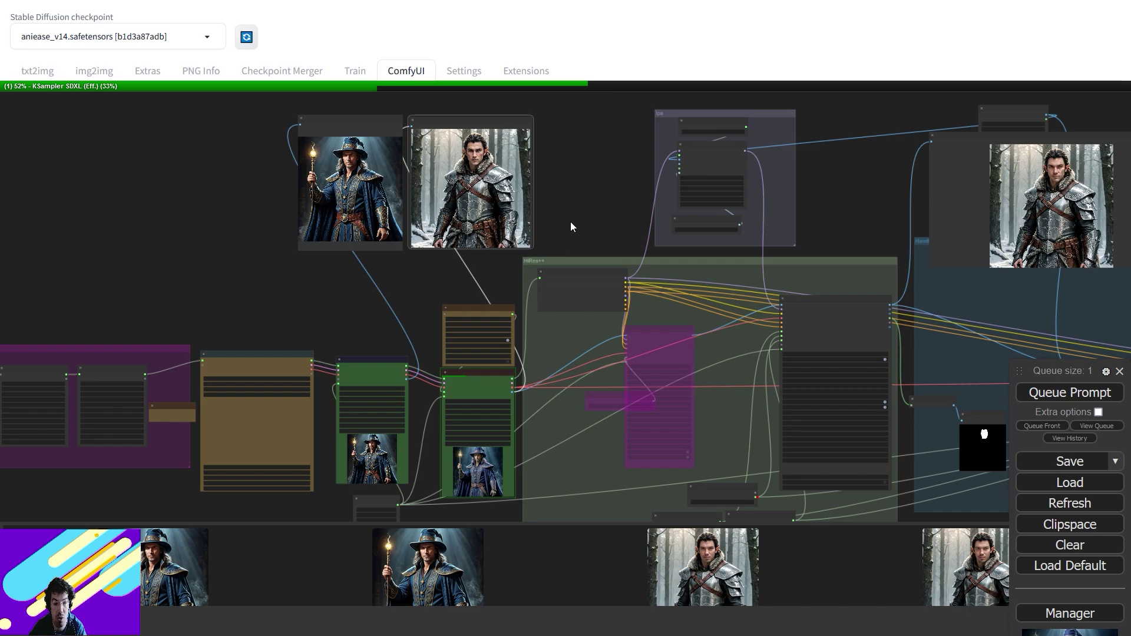
Move the face photo node into the HandRefiner group and line up the narrowed third preview and first Save Image node beside the Ipa group
drag(826, 219, 694, 311)
drag(843, 220, 712, 198)
drag(911, 189, 627, 355)
drag(604, 214, 615, 186)
drag(634, 264, 534, 270)
drag(789, 188, 667, 151)
drag(900, 295, 764, 259)
drag(866, 322, 723, 343)
drag(94, 287, 738, 223)
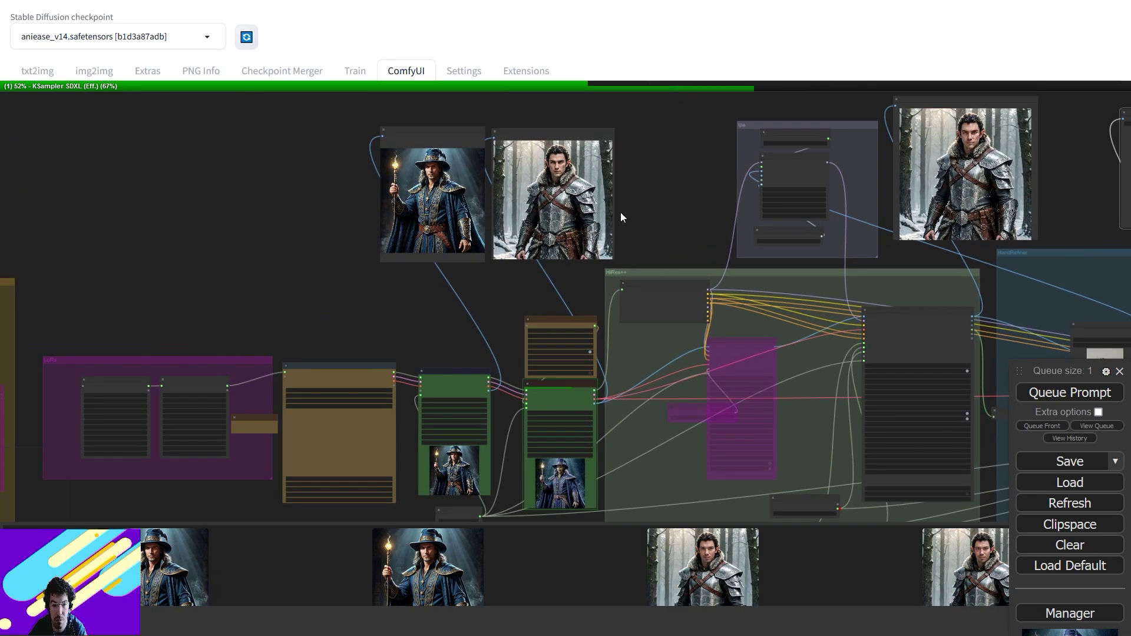
Examine the HighRes-Fix Script and second KSampler settings, and compare the first two Preview Image results up close
scroll(622, 216, up, 7)
drag(620, 214, 775, 193)
drag(675, 356, 775, 229)
scroll(701, 321, up, 3)
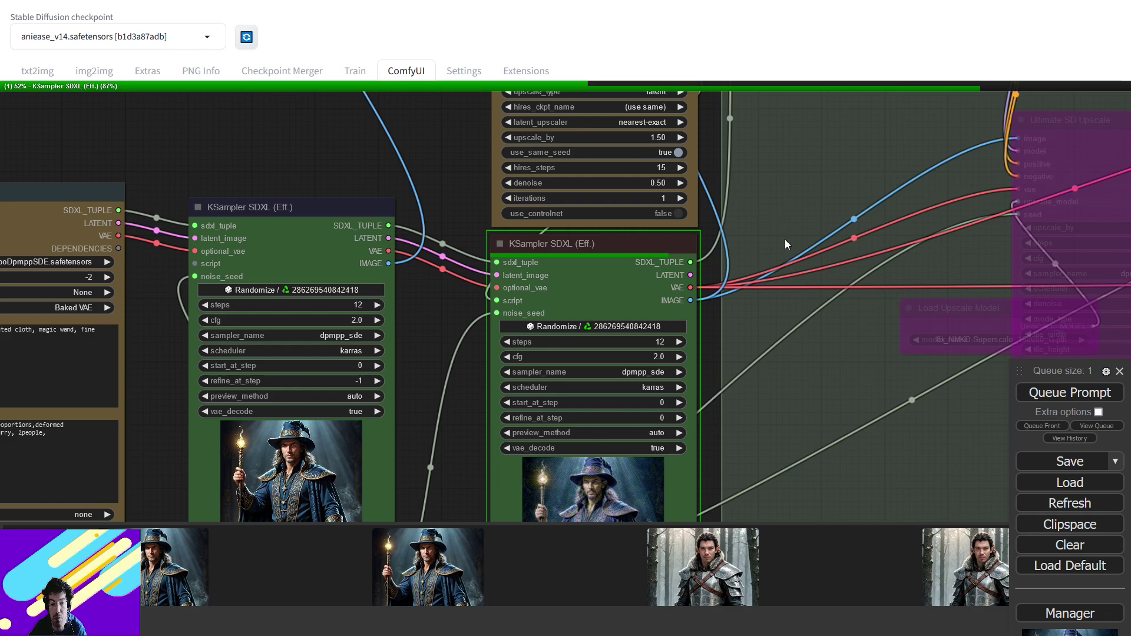
drag(779, 398, 872, 202)
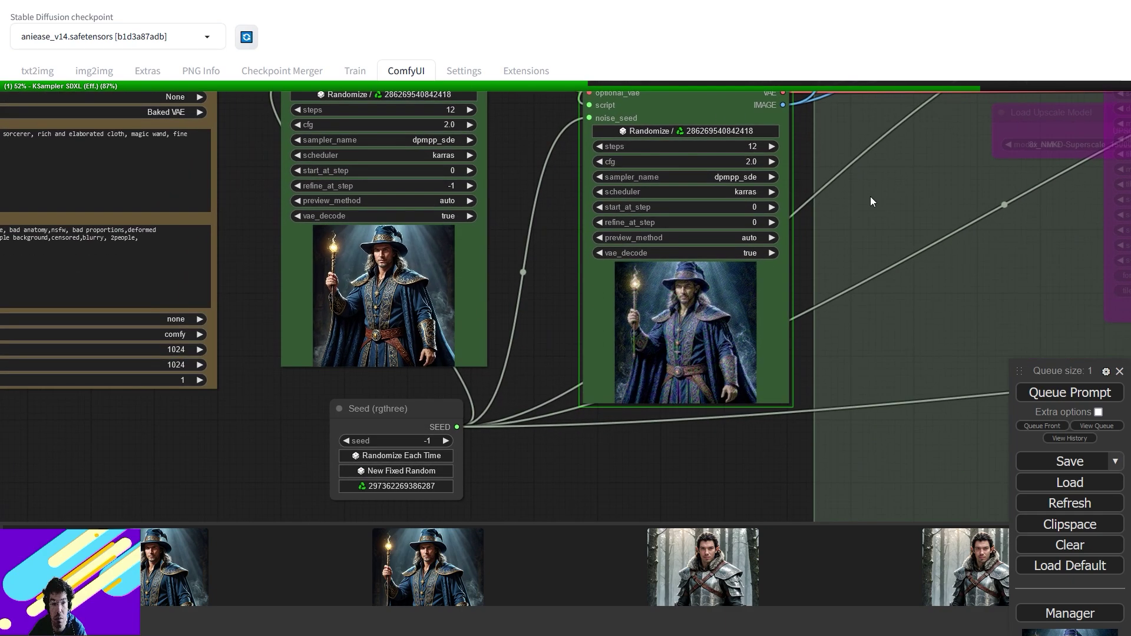
drag(496, 243, 550, 334)
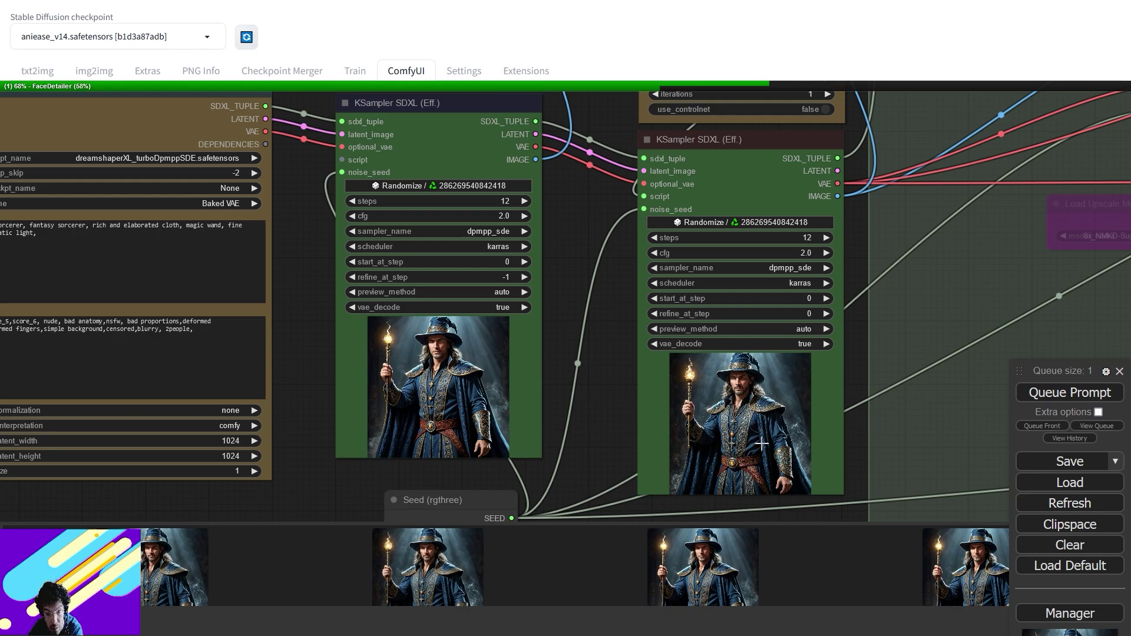
scroll(872, 230, down, 3)
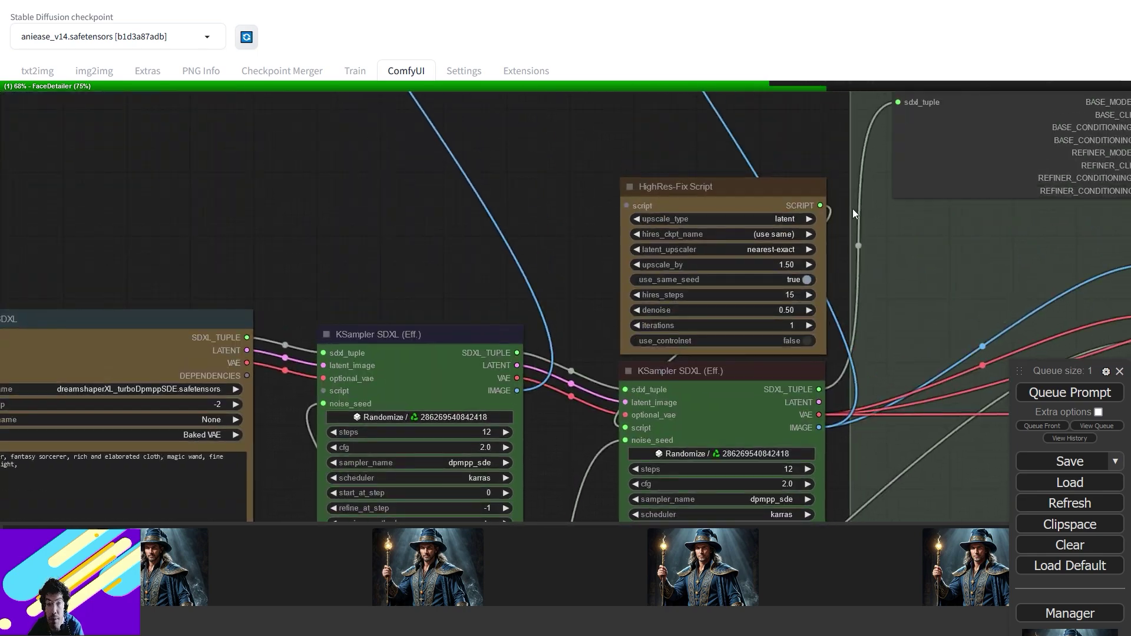
scroll(851, 234, up, 8)
drag(864, 271, 824, 377)
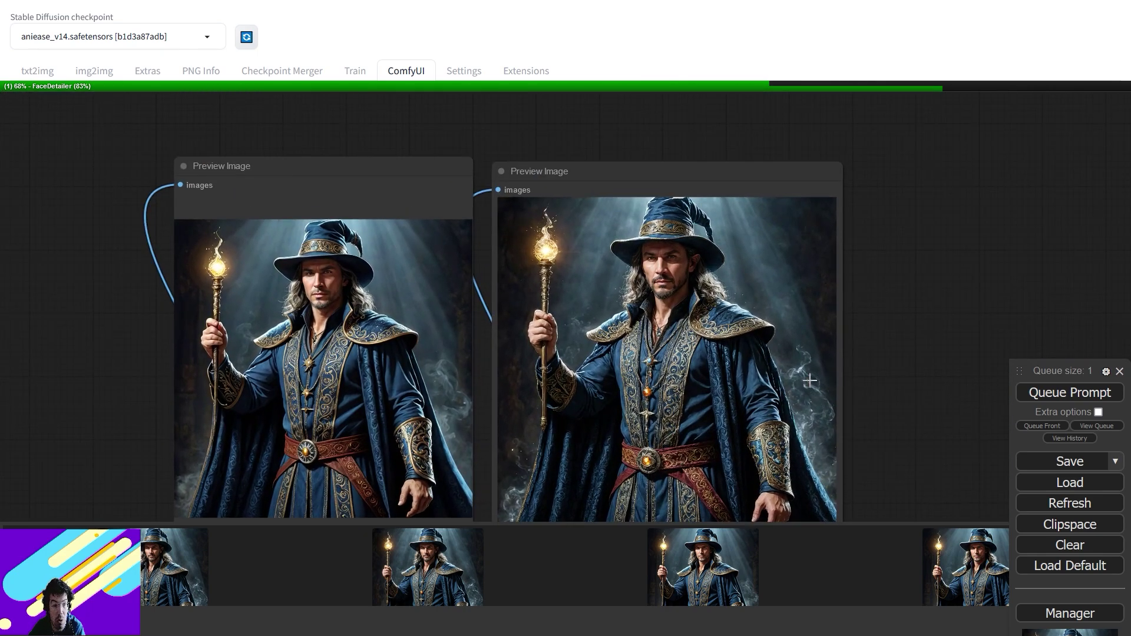
scroll(736, 365, up, 3)
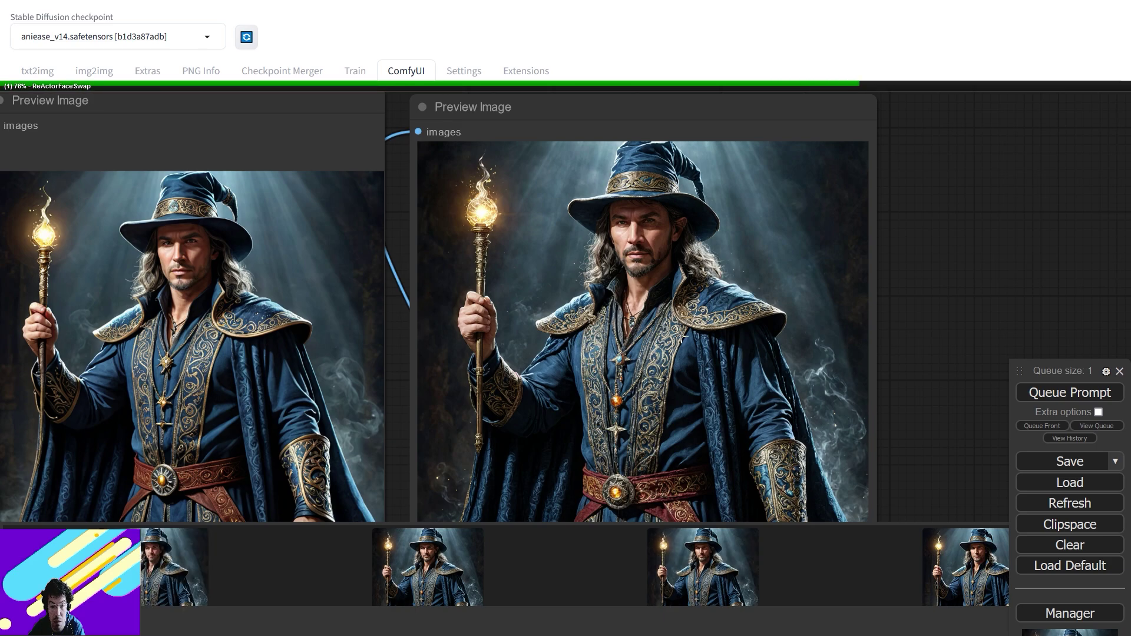
scroll(432, 282, down, 4)
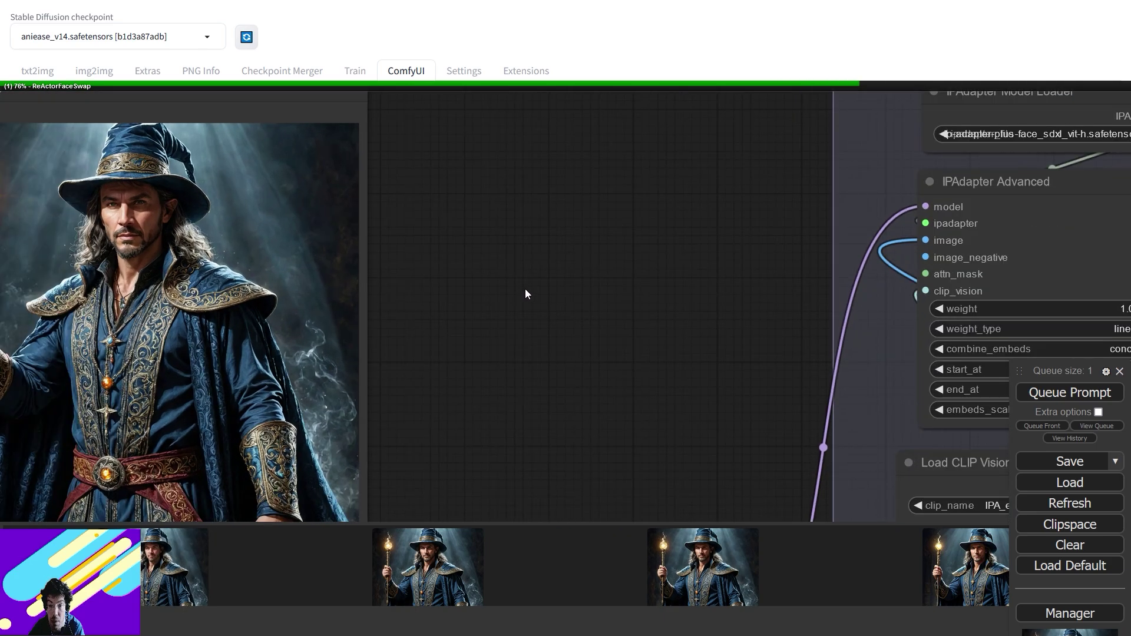
Move the face-swapped Save Image node close beside the third Preview Image node
scroll(584, 289, down, 3)
drag(583, 288, 235, 311)
scroll(789, 215, up, 5)
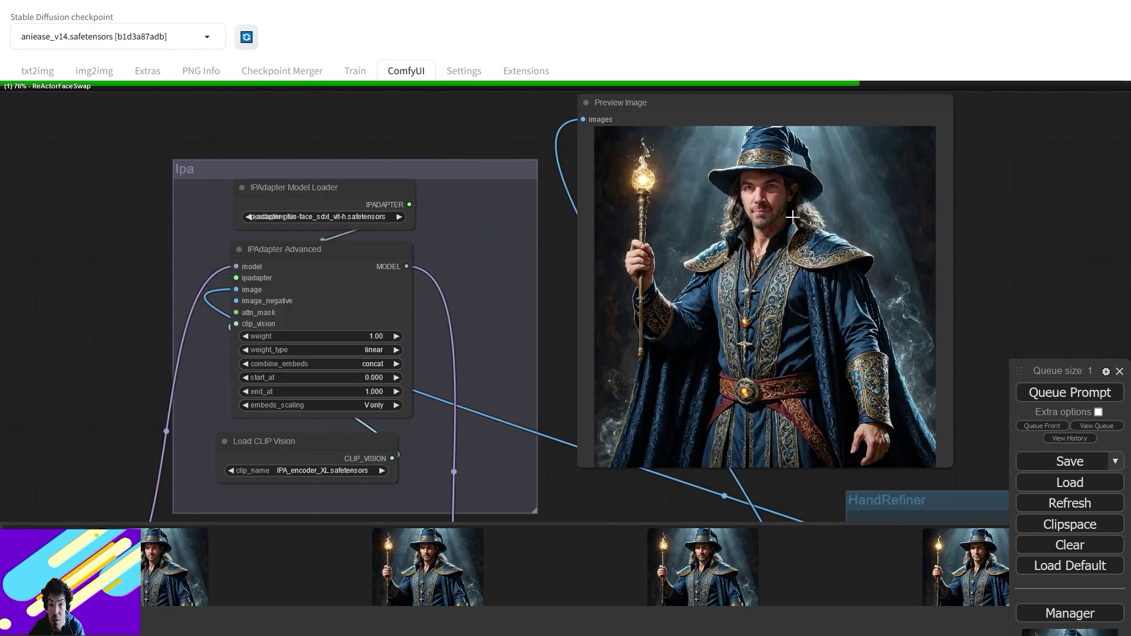
scroll(792, 216, up, 2)
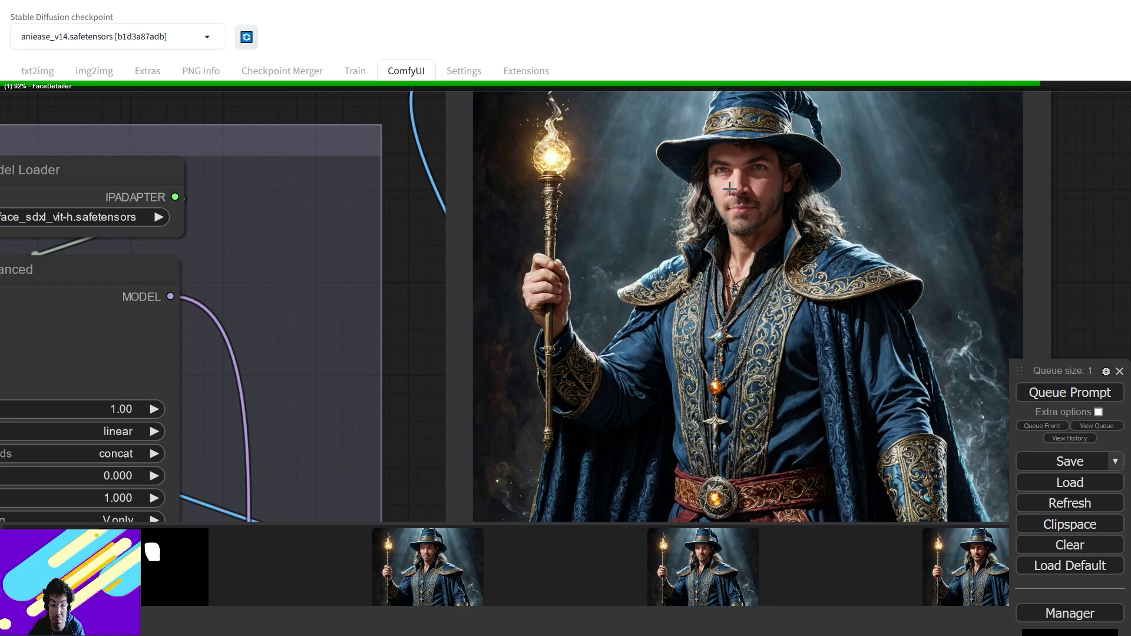
scroll(755, 208, down, 2)
drag(561, 270, 488, 281)
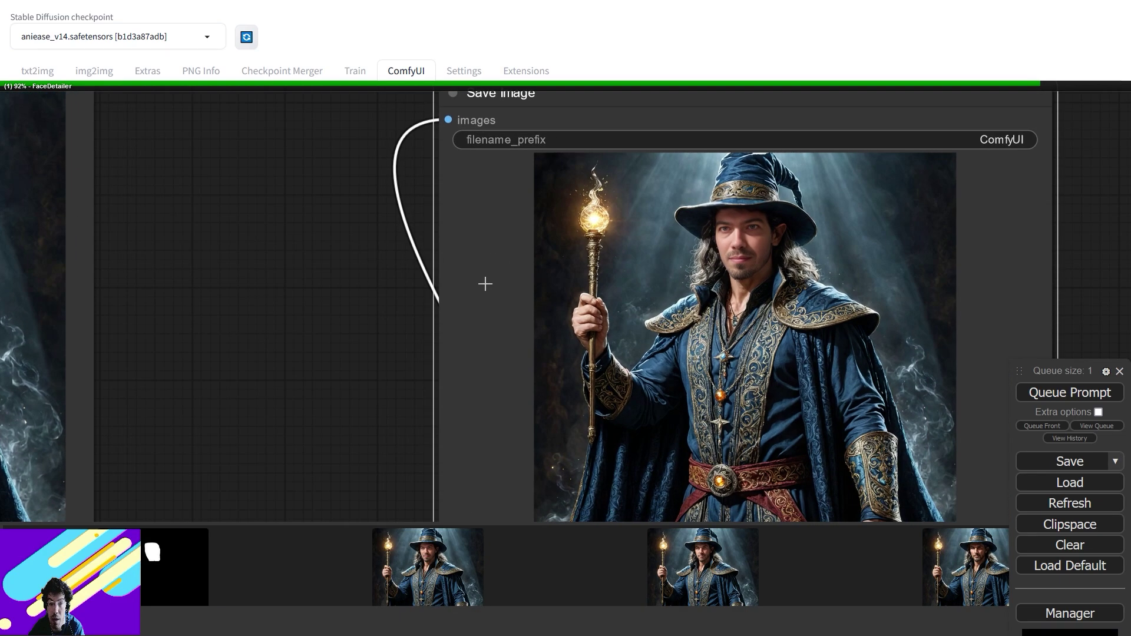
scroll(484, 287, down, 2)
drag(562, 174, 397, 152)
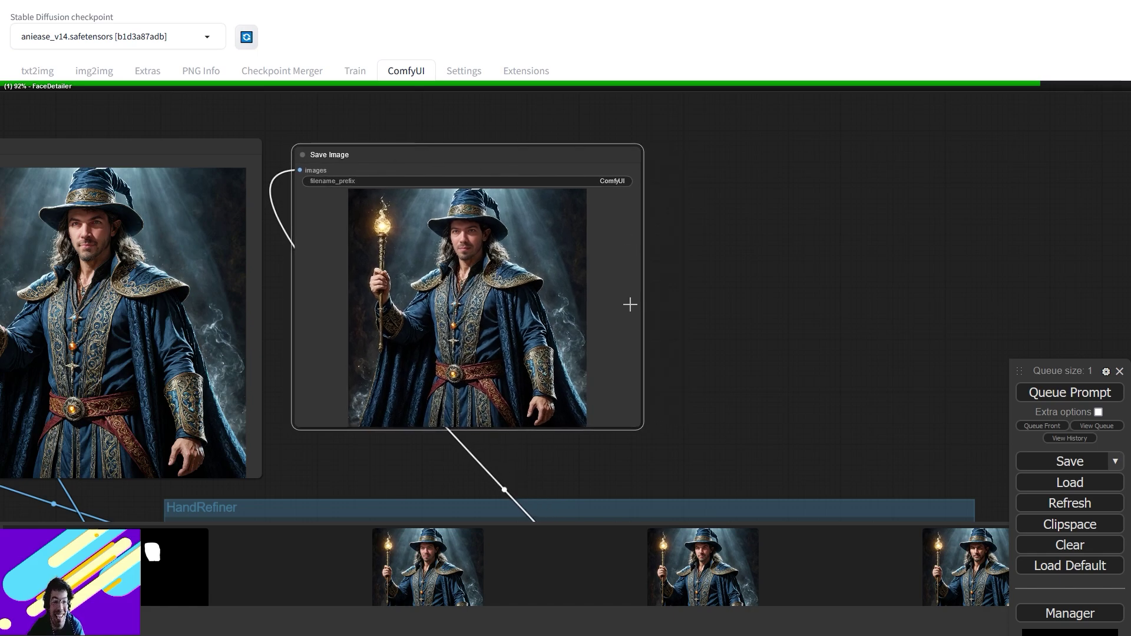
Examine the face-swapped image up close and follow the workflow on to the final Save Image node
drag(774, 414, 828, 447)
scroll(575, 345, up, 1)
scroll(575, 345, up, 5)
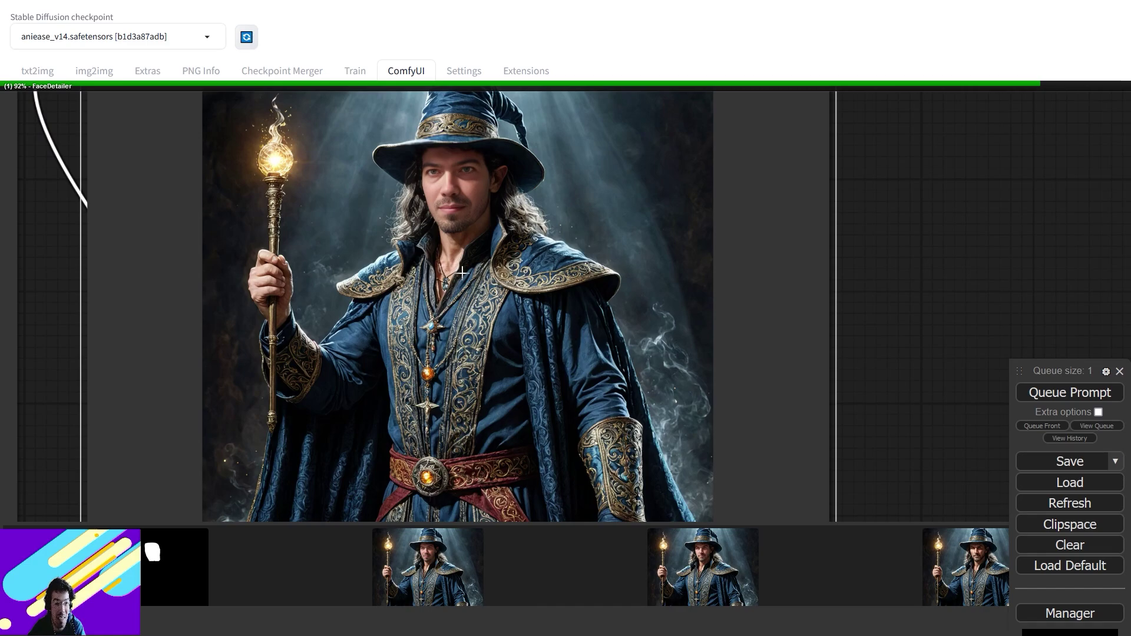
scroll(466, 265, down, 5)
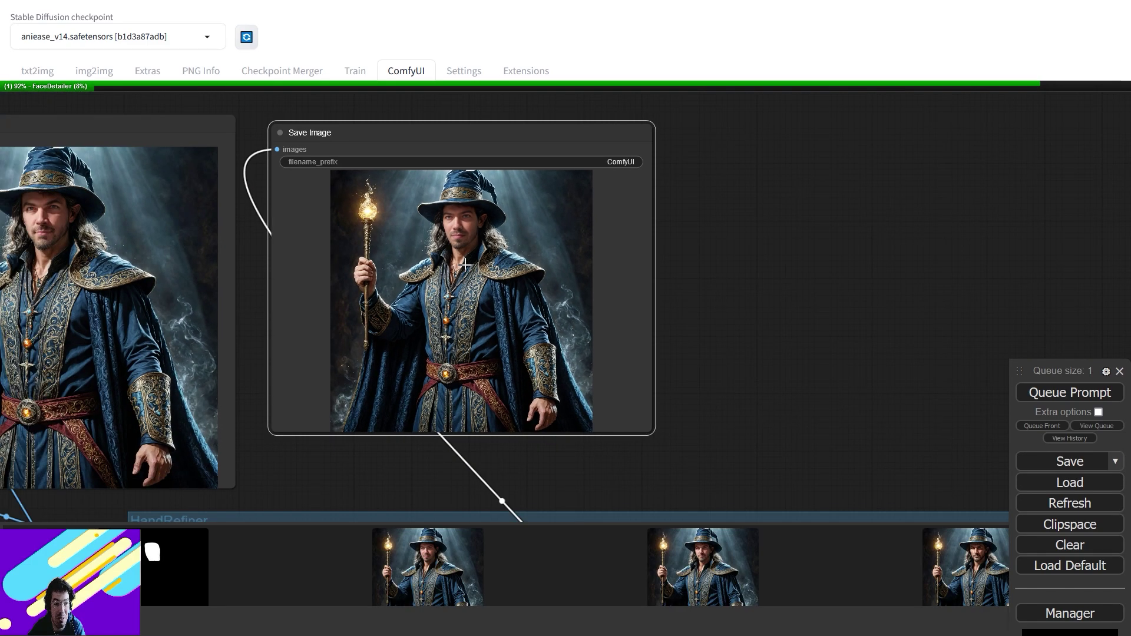
drag(445, 334, 593, 307)
drag(825, 307, 373, 295)
scroll(850, 355, down, 2)
drag(353, 351, 540, 275)
scroll(413, 306, up, 5)
scroll(439, 309, down, 4)
scroll(573, 315, down, 3)
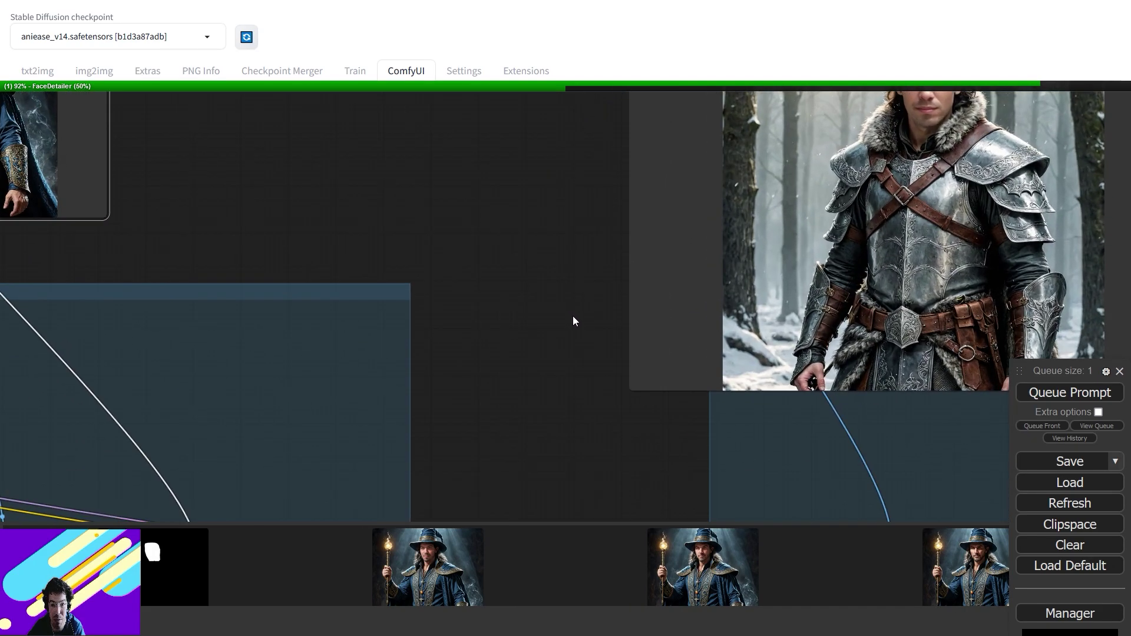
Move the final Save Image node next to the face-swapped Save Image node
scroll(605, 372, down, 2)
drag(499, 334, 411, 269)
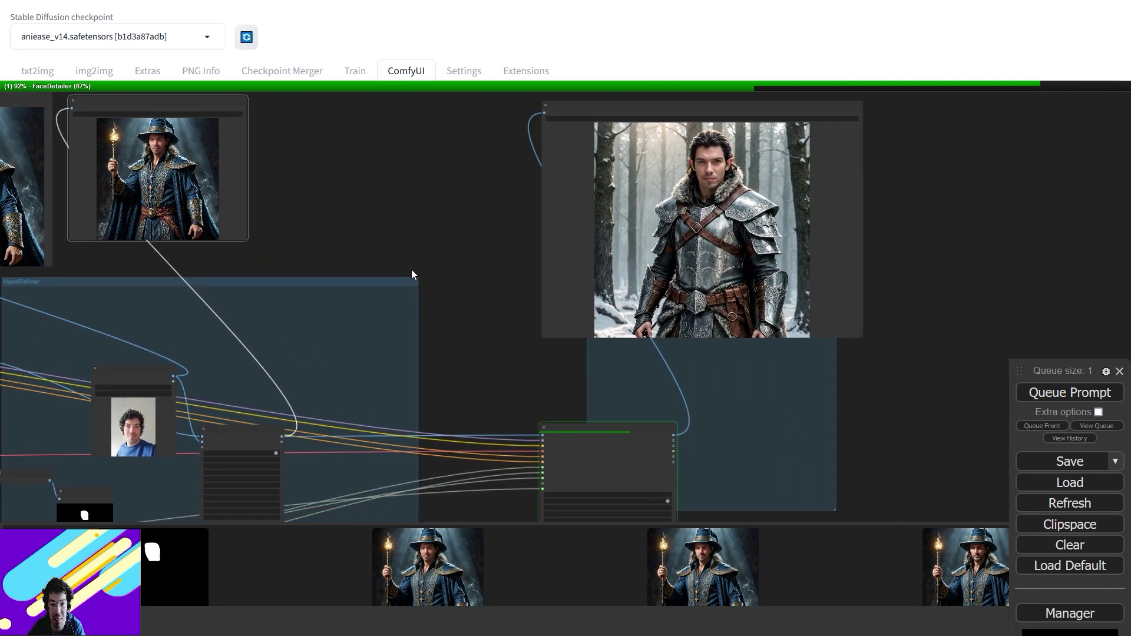
drag(364, 230, 604, 290)
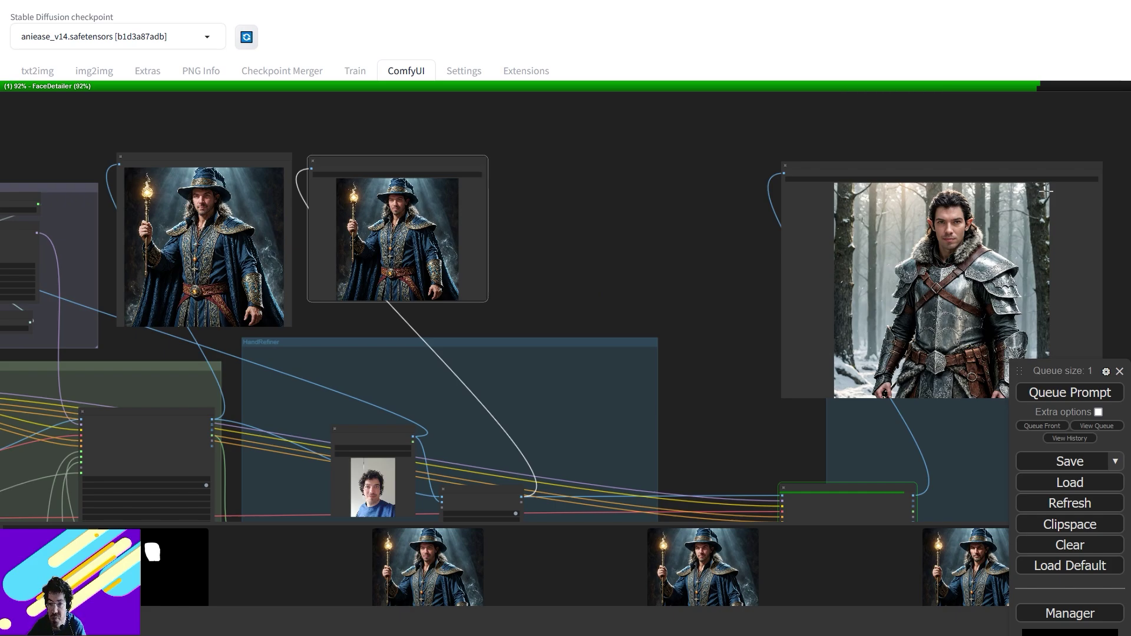
drag(914, 167, 628, 154)
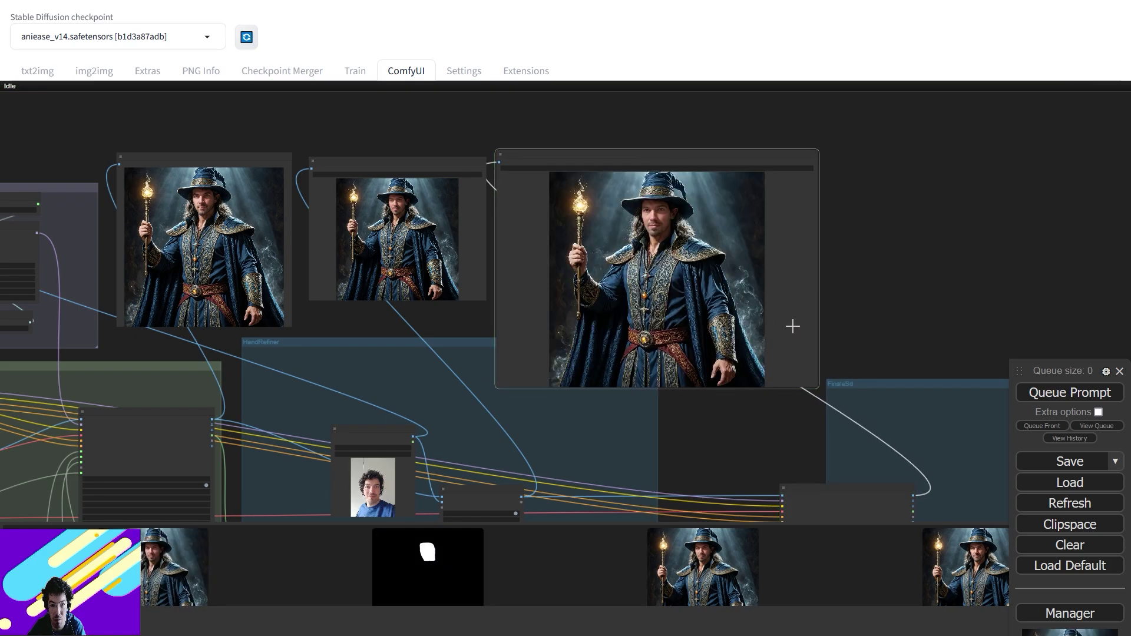
Shift the face-swapped Save Image node toward the final one and enlarge it for a closer comparison
scroll(606, 277, up, 5)
drag(604, 277, 639, 344)
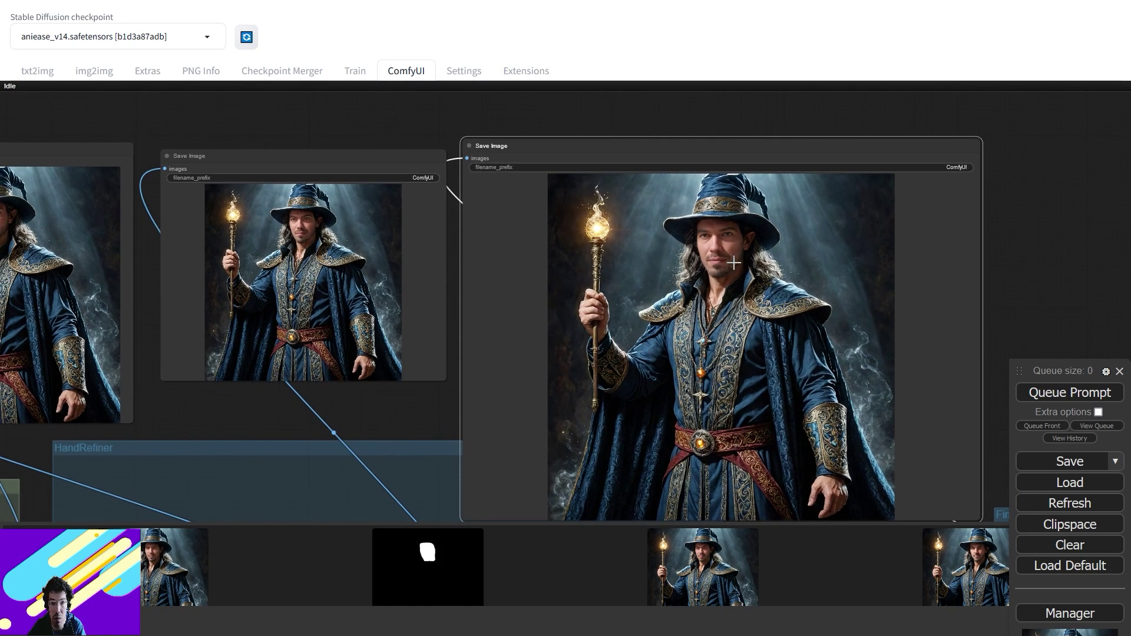
scroll(735, 262, up, 3)
drag(273, 122, 472, 111)
drag(567, 417, 616, 549)
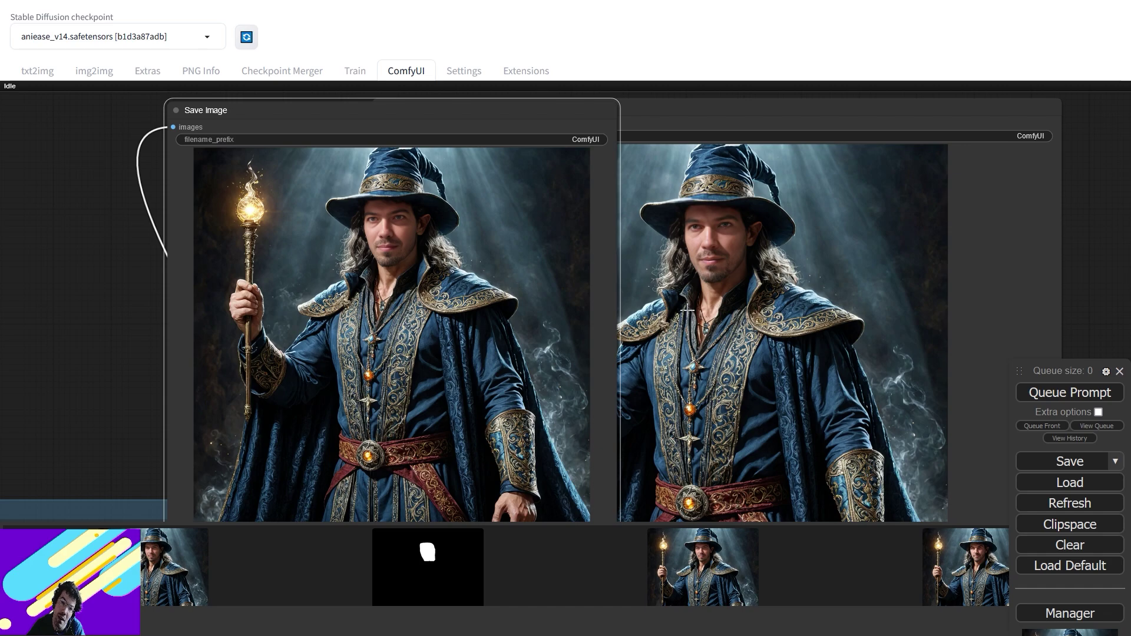
Compare both faces up close and move the enlarged Save Image node off the final image
scroll(718, 300, up, 6)
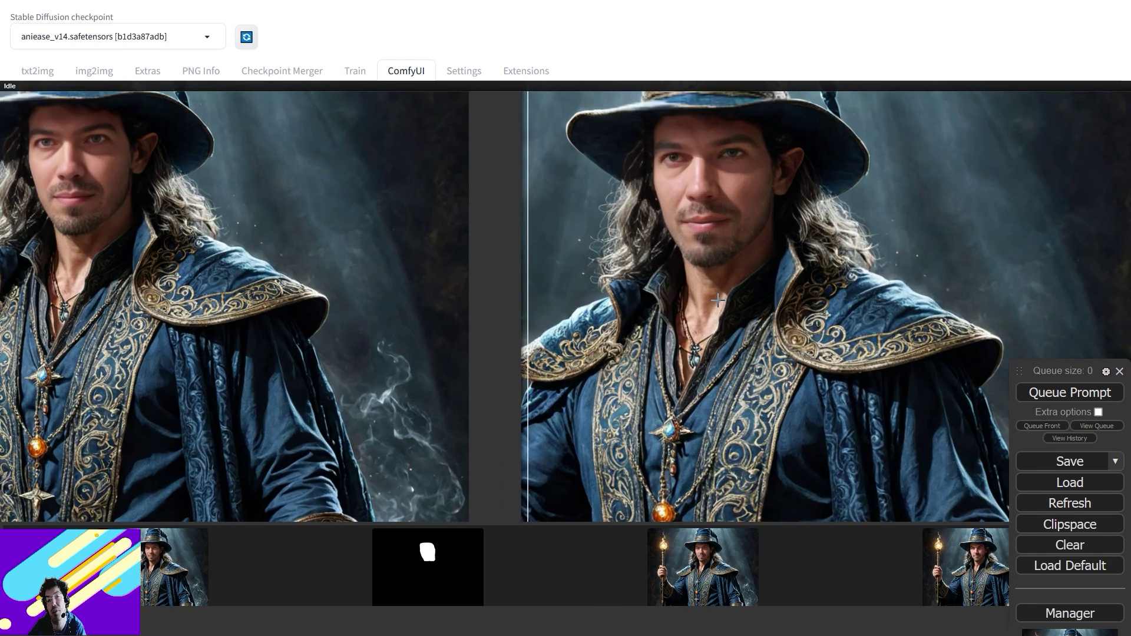
scroll(718, 300, down, 8)
scroll(745, 343, up, 1)
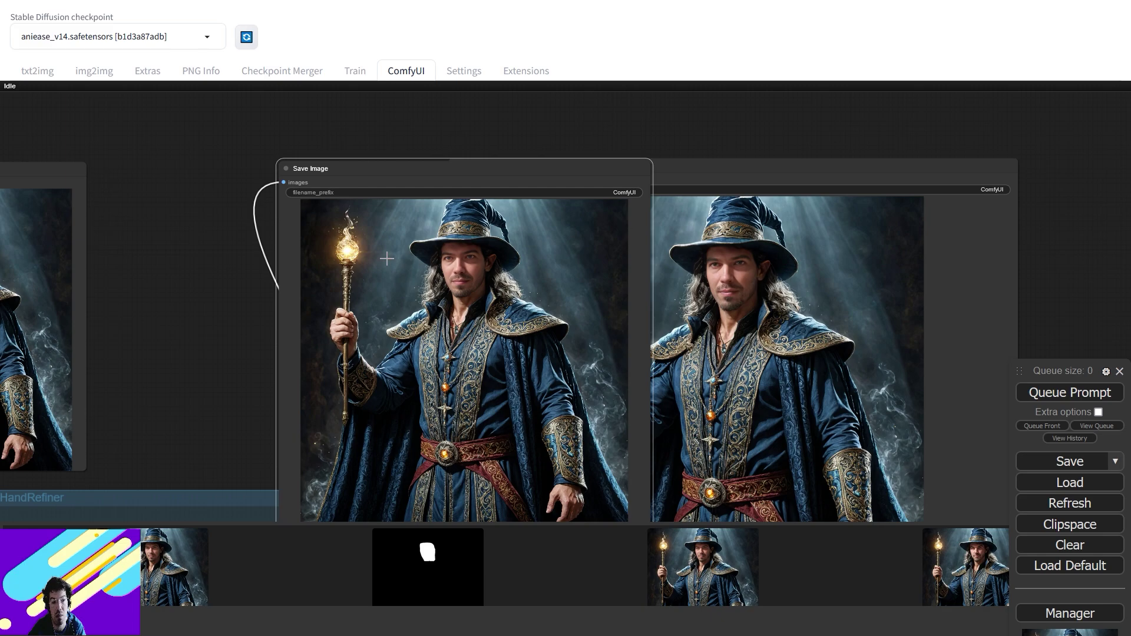
drag(445, 163, 298, 143)
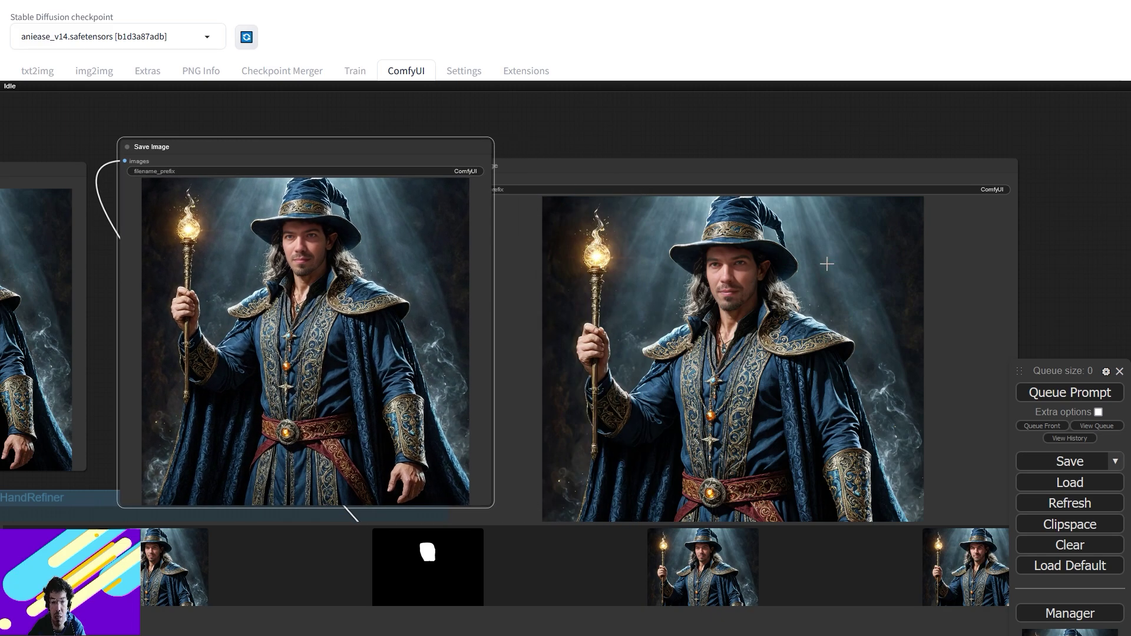
Load IMG_20240415_160307.jpg from the YT folder as the face source photo in the Load Image node feeding ReActor
scroll(704, 380, down, 3)
scroll(589, 479, down, 5)
drag(589, 480, 695, 234)
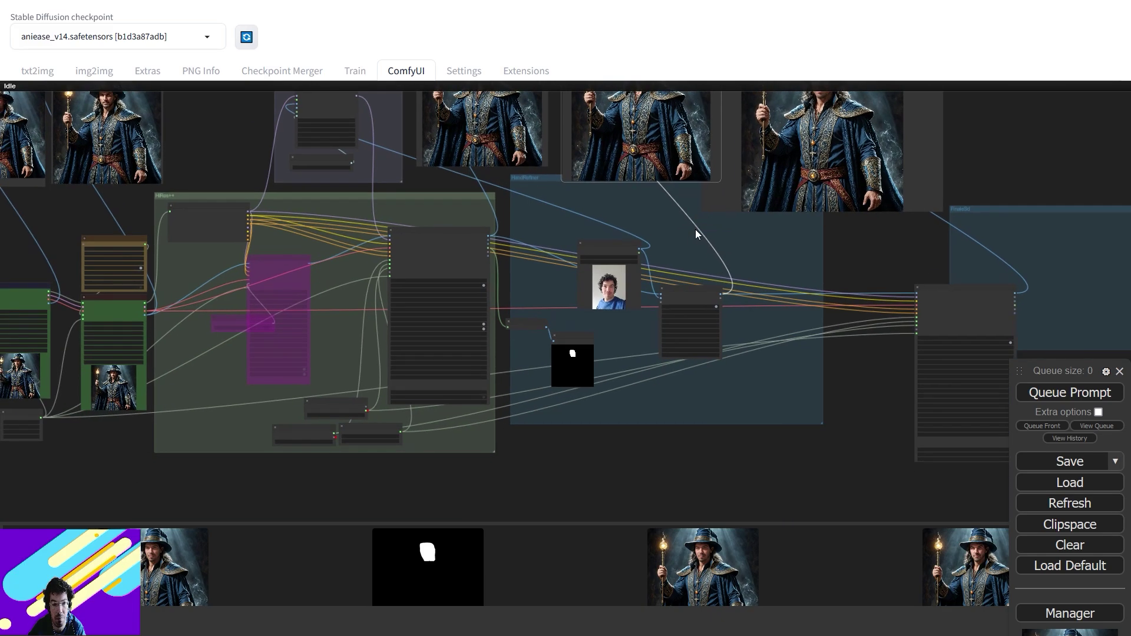
scroll(695, 234, up, 1)
scroll(696, 234, down, 10)
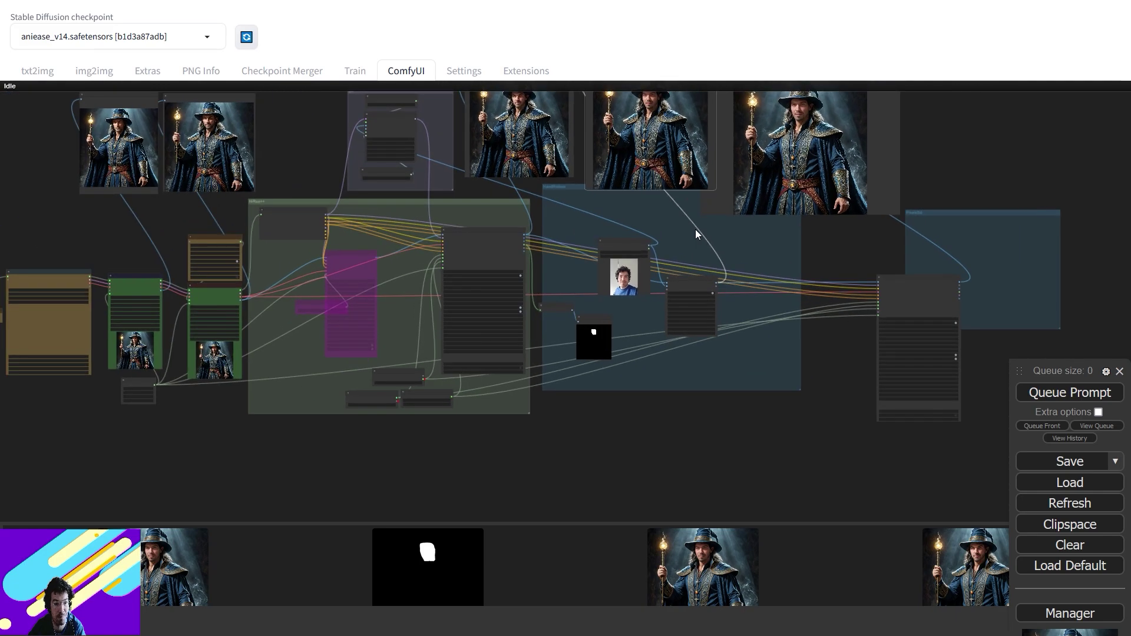
scroll(695, 234, up, 10)
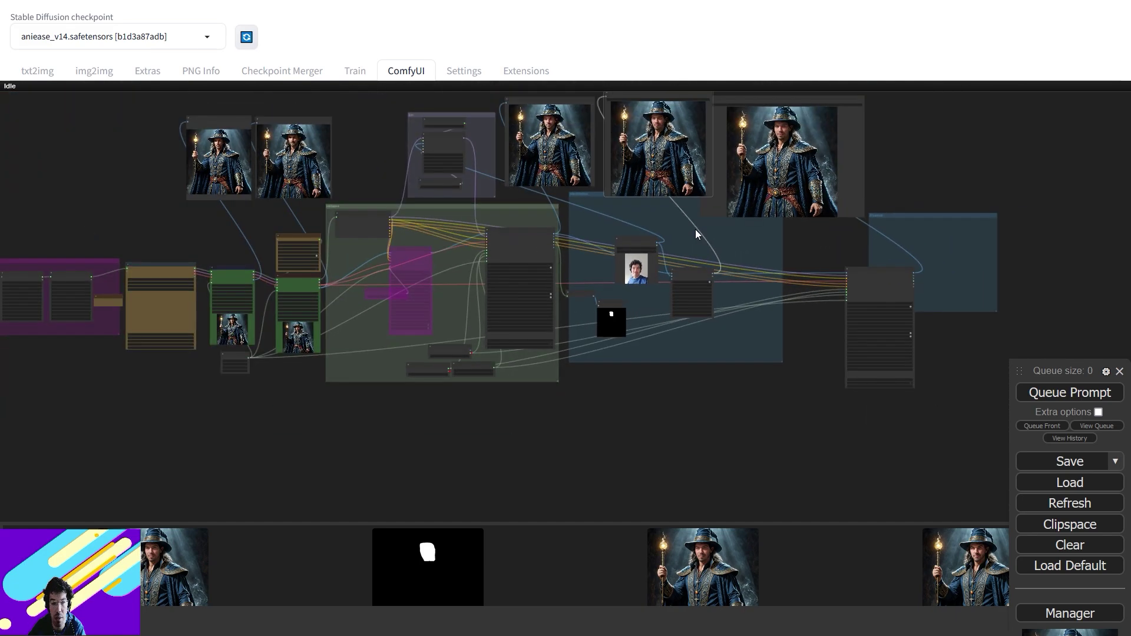
scroll(692, 246, down, 2)
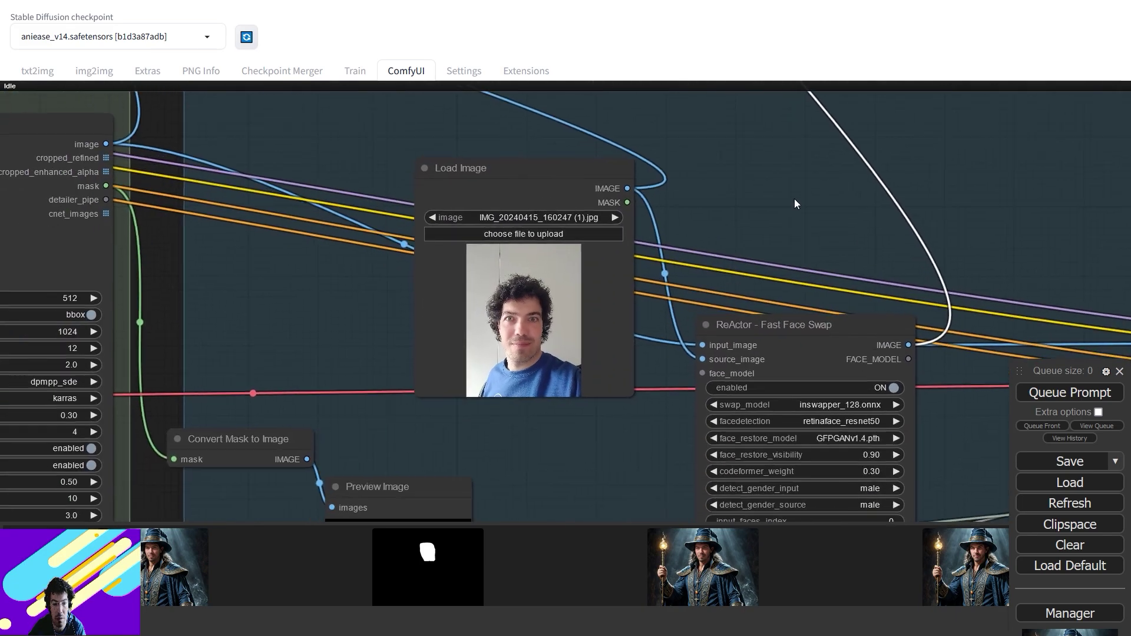
scroll(456, 269, up, 7)
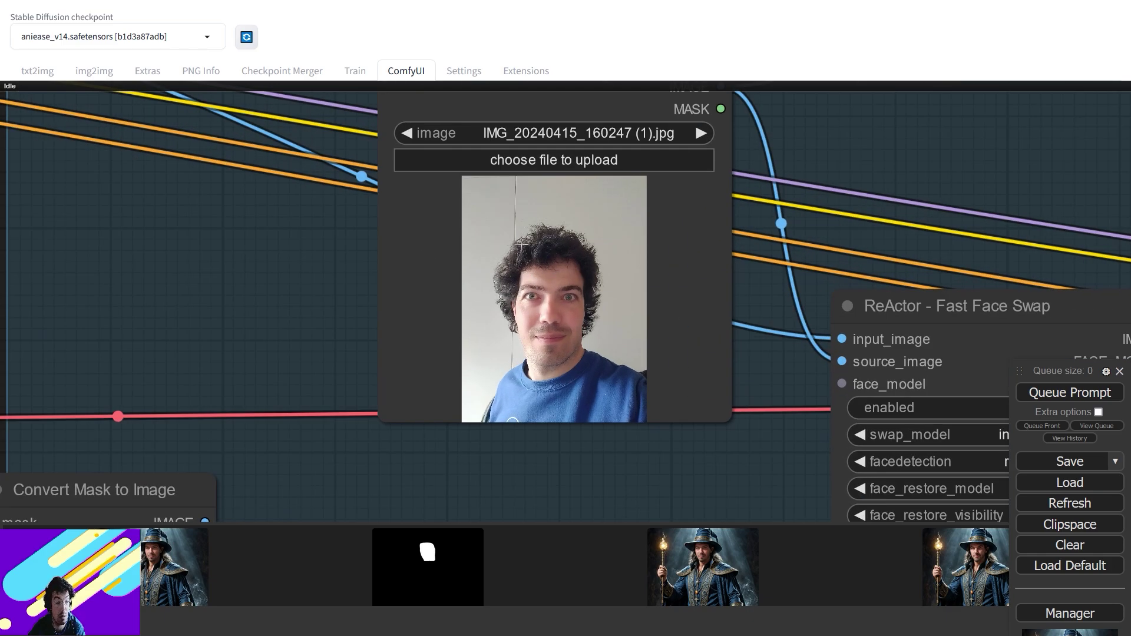
click(560, 161)
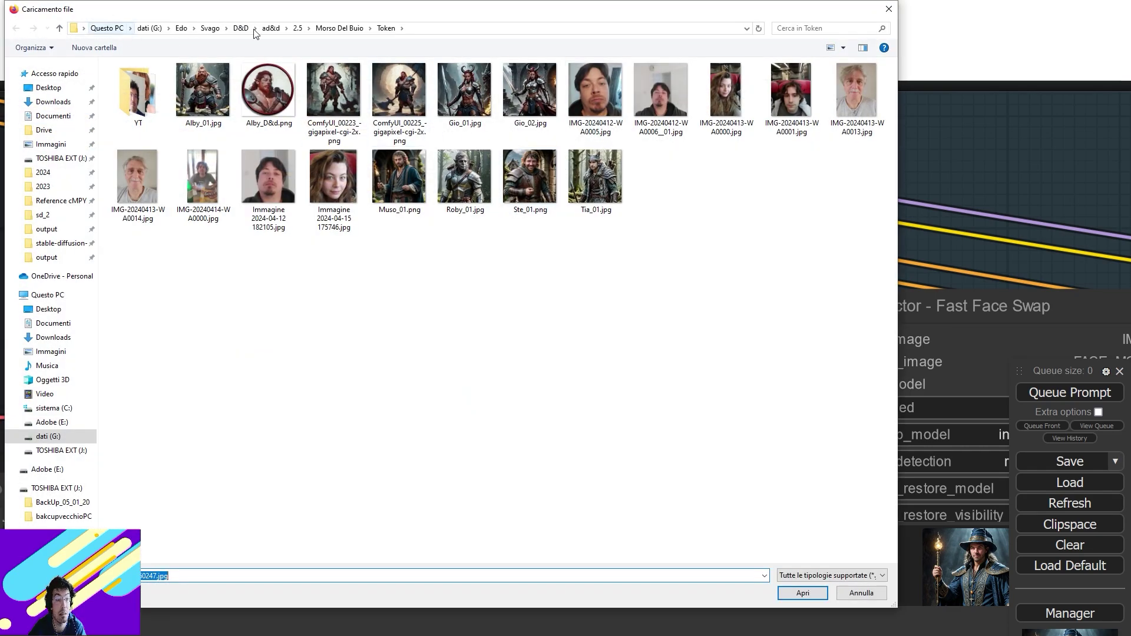
double_click(138, 84)
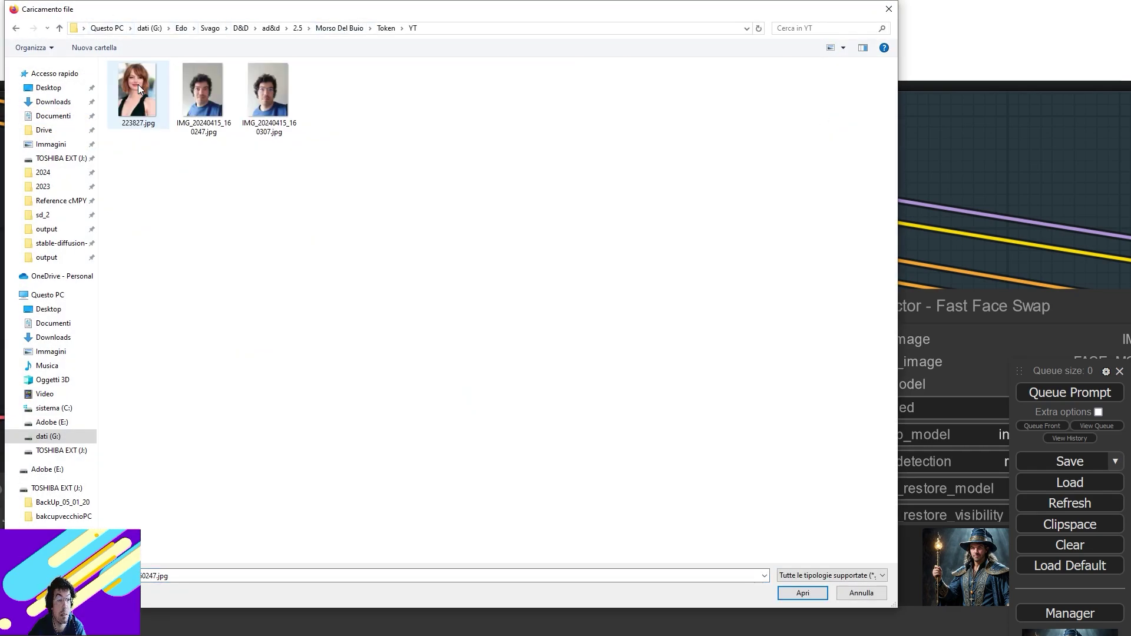
double_click(269, 112)
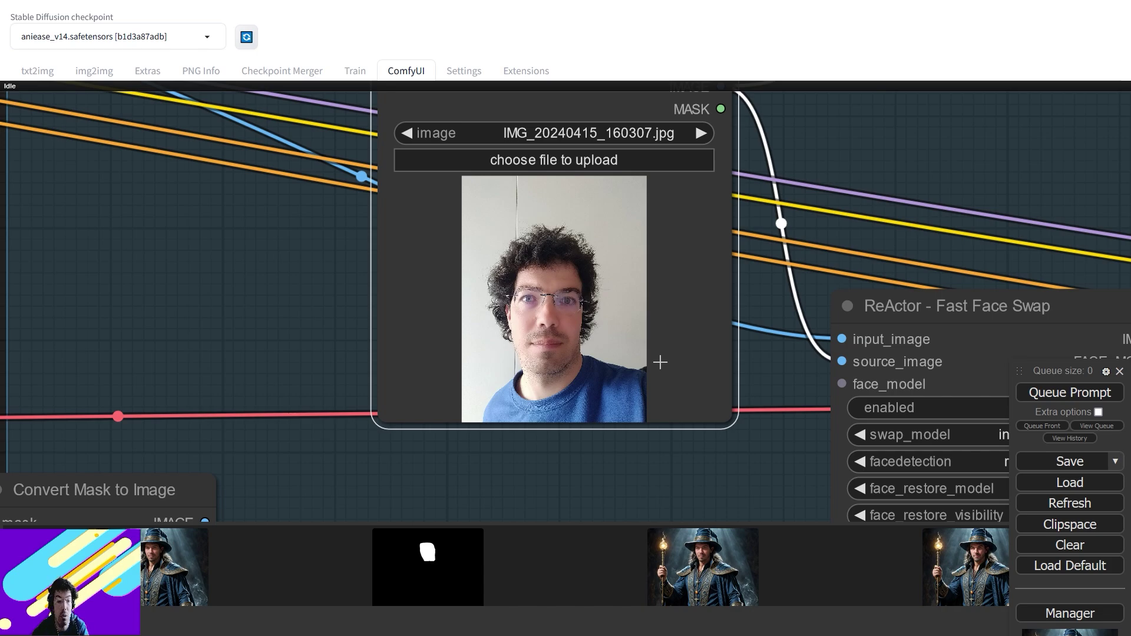
scroll(571, 317, up, 3)
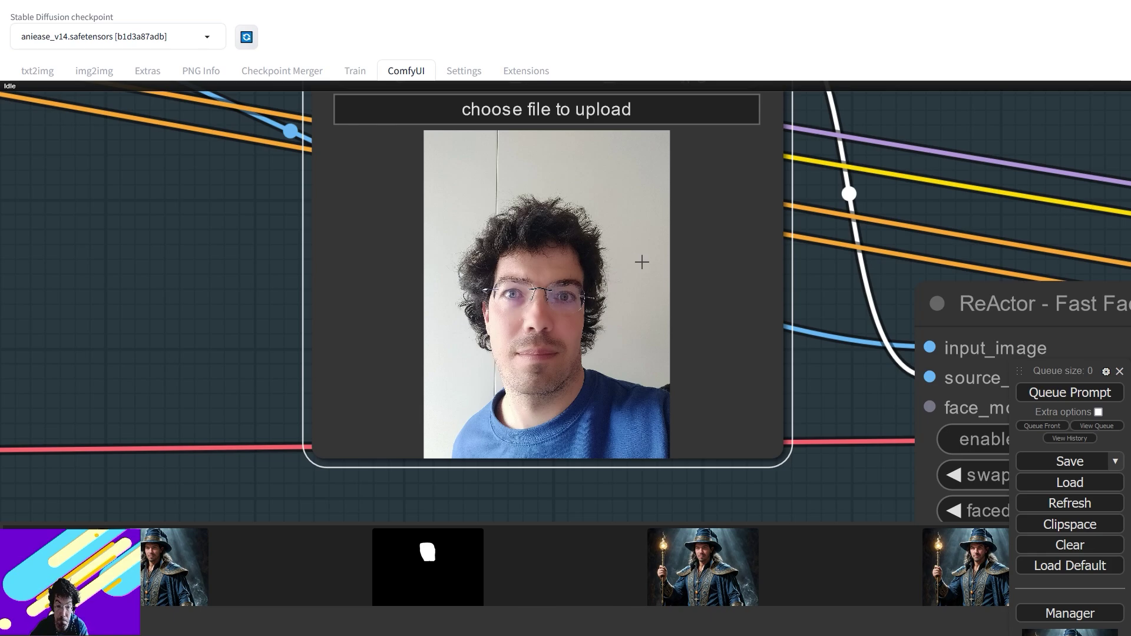
Replace "sorcerer" after "fantasy" in the Eff. Loader SDXL positive prompt with "dwarf warrior"
scroll(642, 262, down, 10)
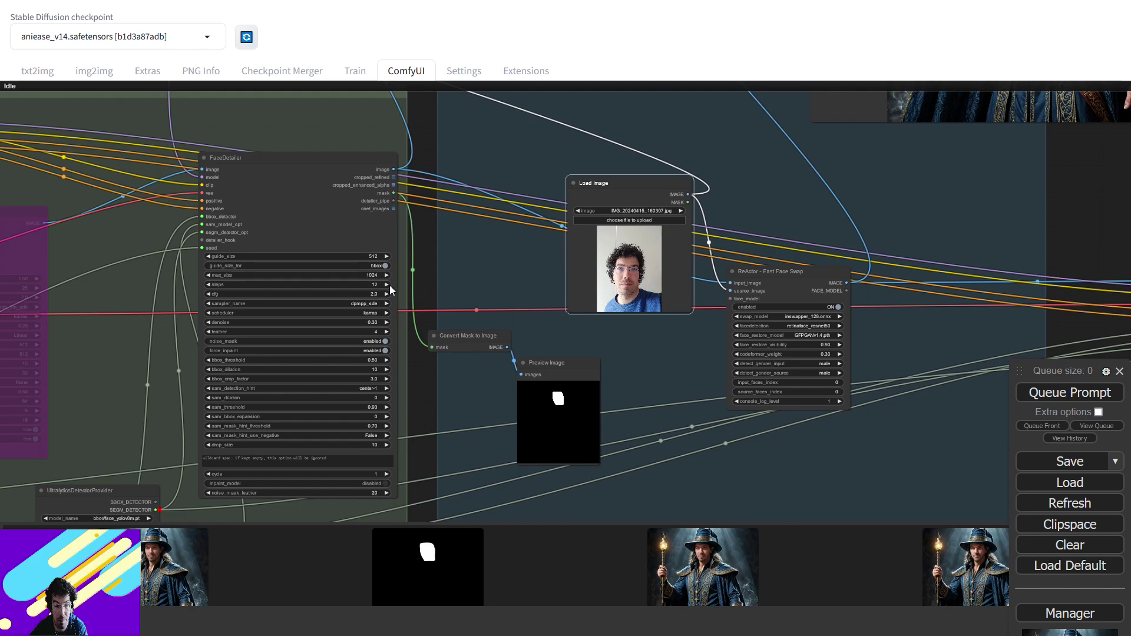
scroll(678, 277, down, 5)
scroll(881, 312, up, 5)
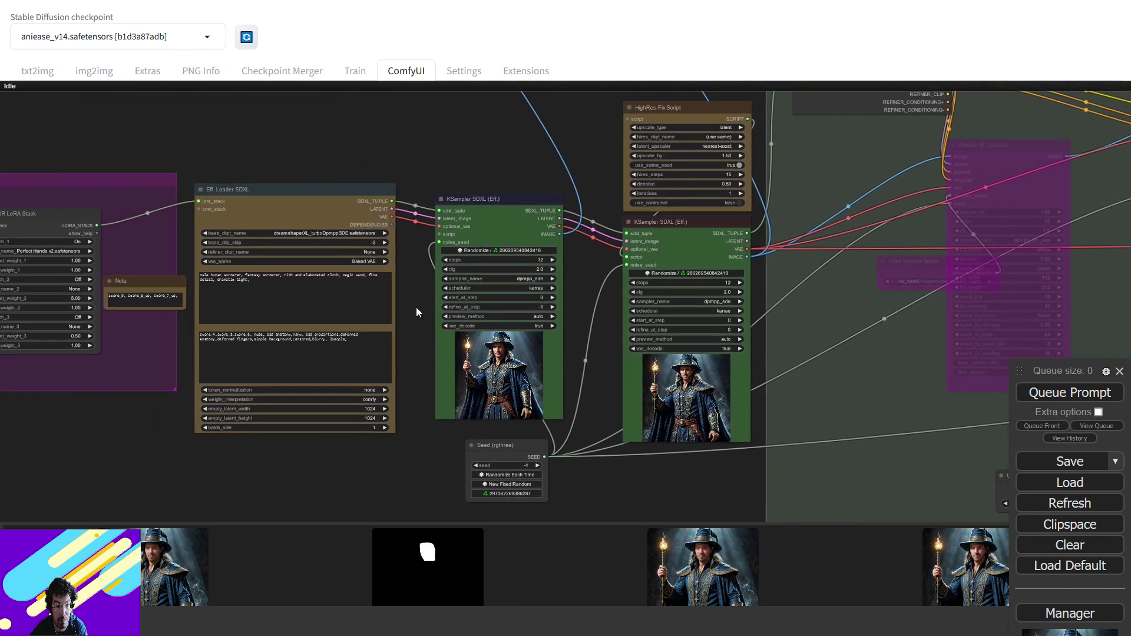
drag(423, 318, 655, 273)
scroll(659, 262, up, 10)
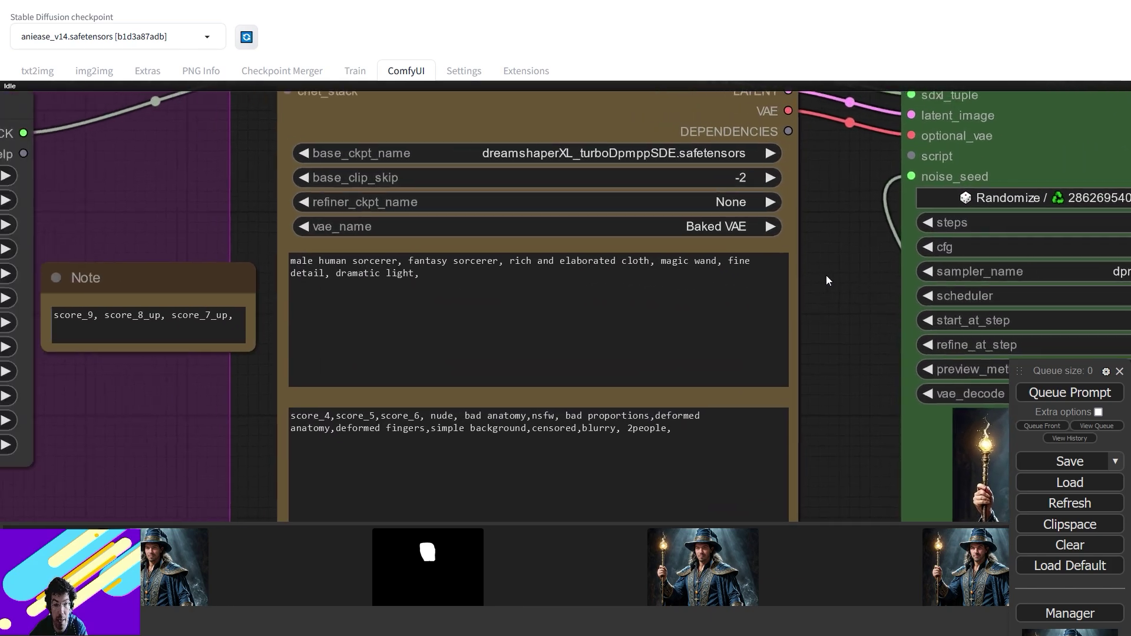
click(475, 260)
double_click(475, 261)
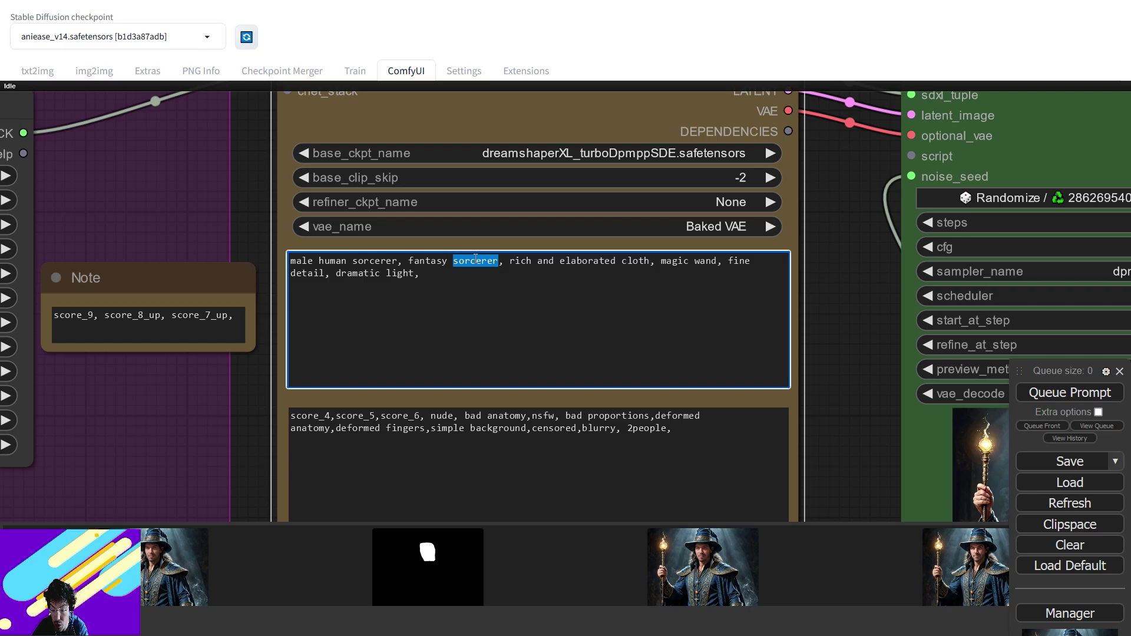
text(dwarf warro)
key(BackSpace)
text(ior)
Replace "rich and elaborated cloth" in the positive prompt with "plate armour"
drag(538, 261, 675, 253)
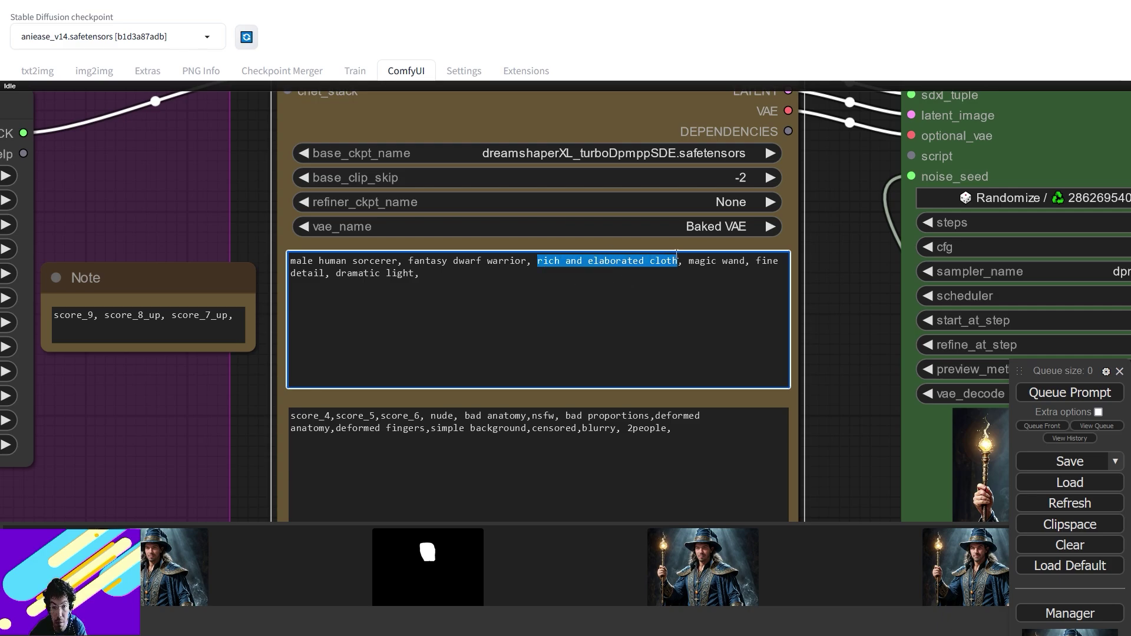
text(leather armour)
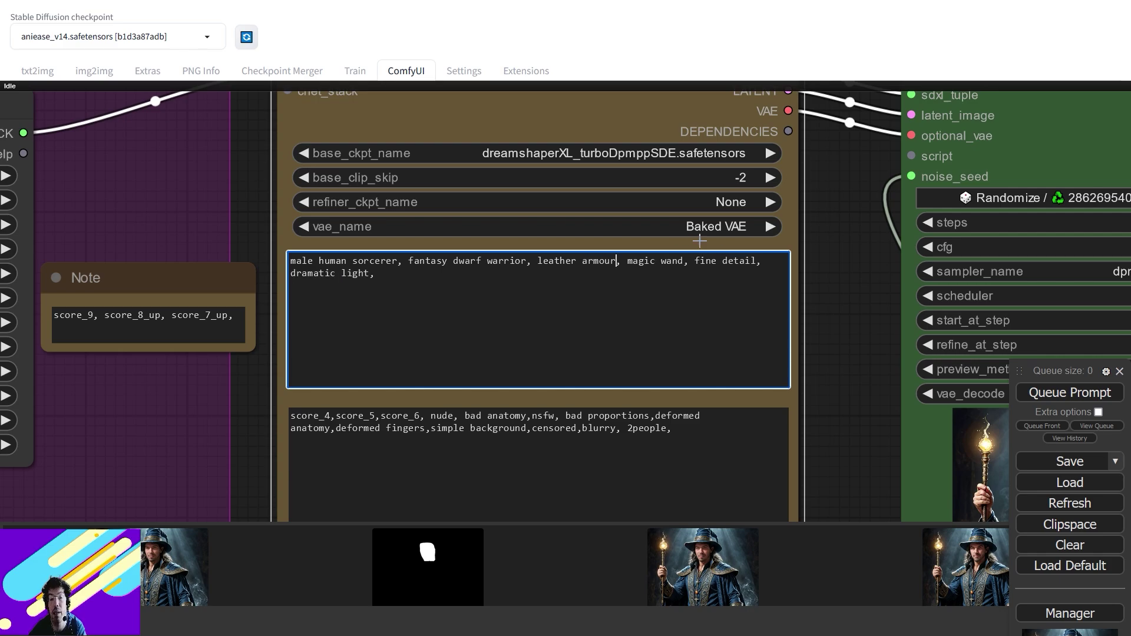
drag(614, 260, 543, 260)
click(554, 260)
double_click(554, 261)
text(plate)
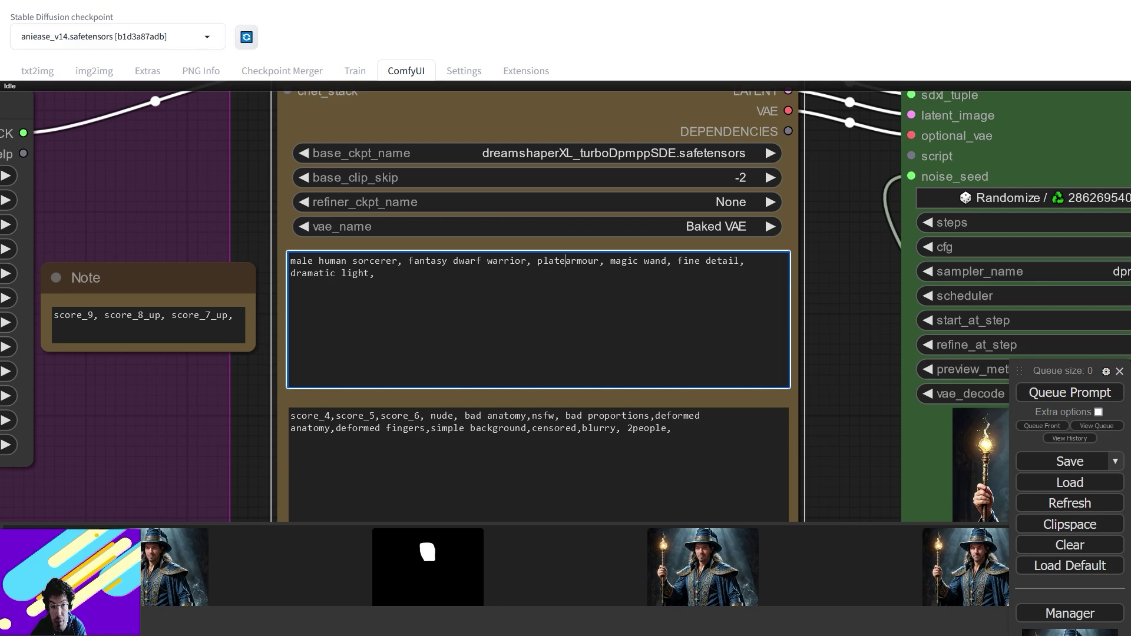
Replace "magic wand" in the positive prompt with "grand axe"
double_click(630, 261)
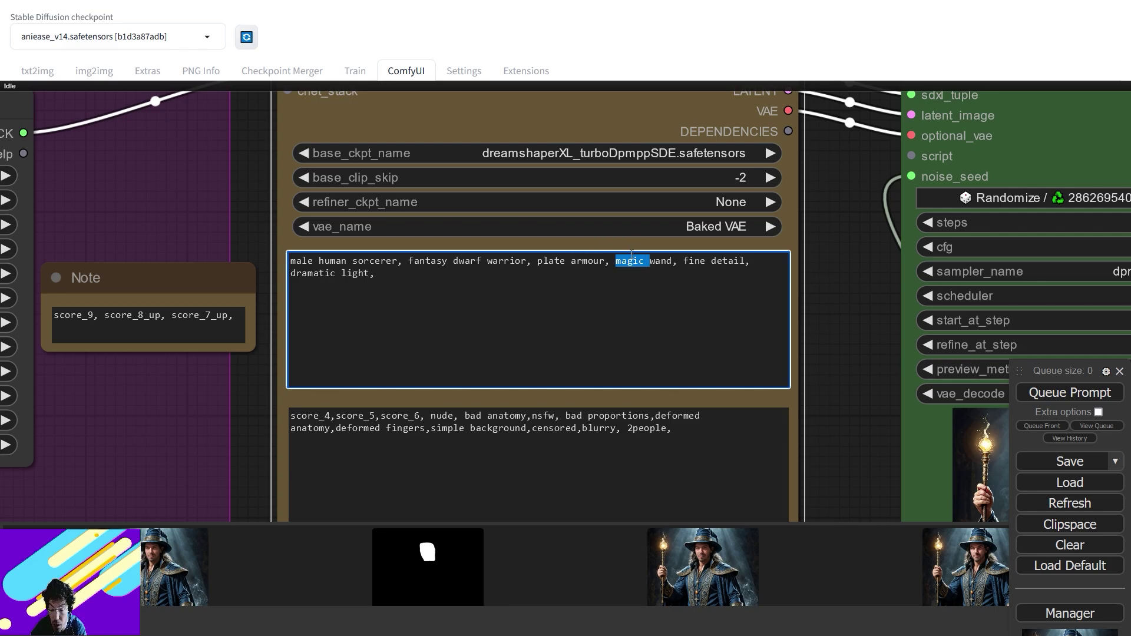
text(giga)
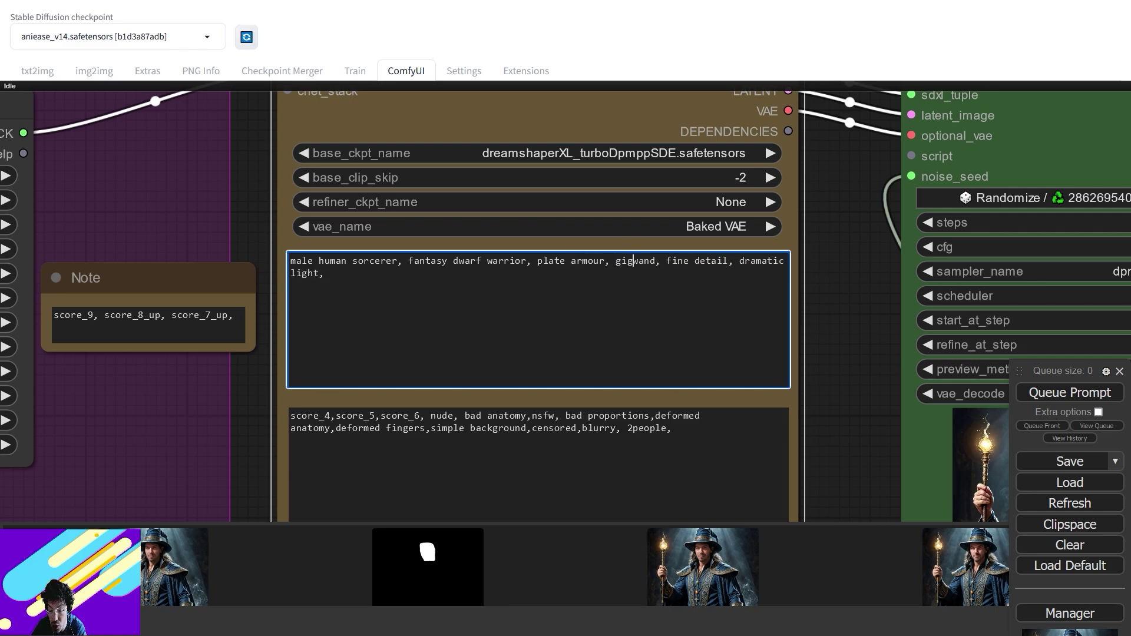
key(BackSpace)
key(BackSpace)
key(BackSpace)
text(rand ax)
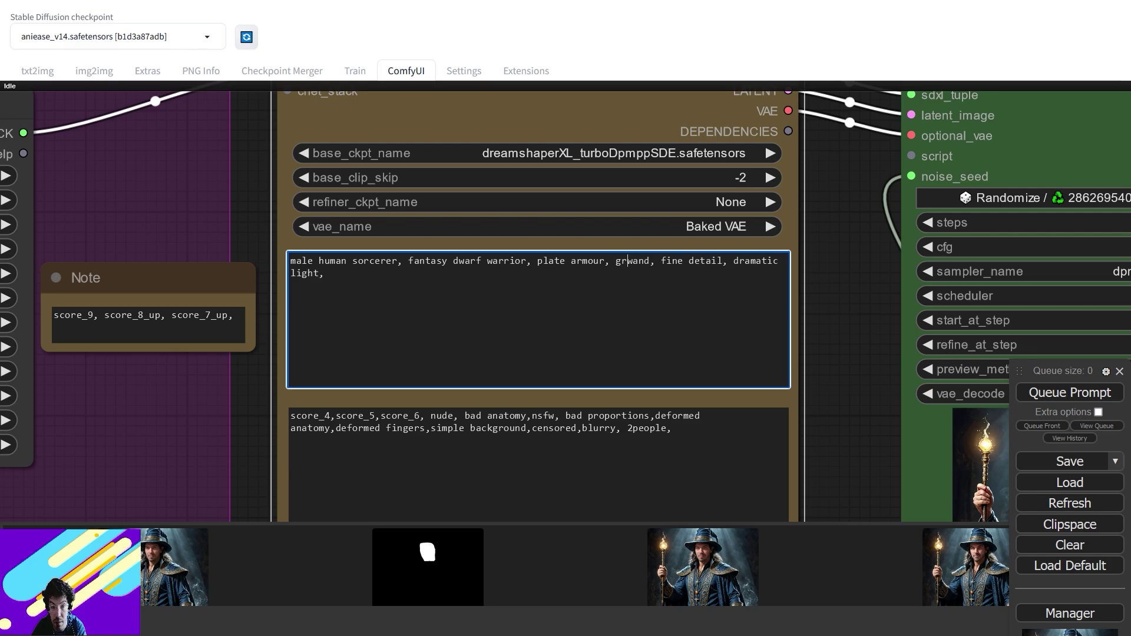
text(e)
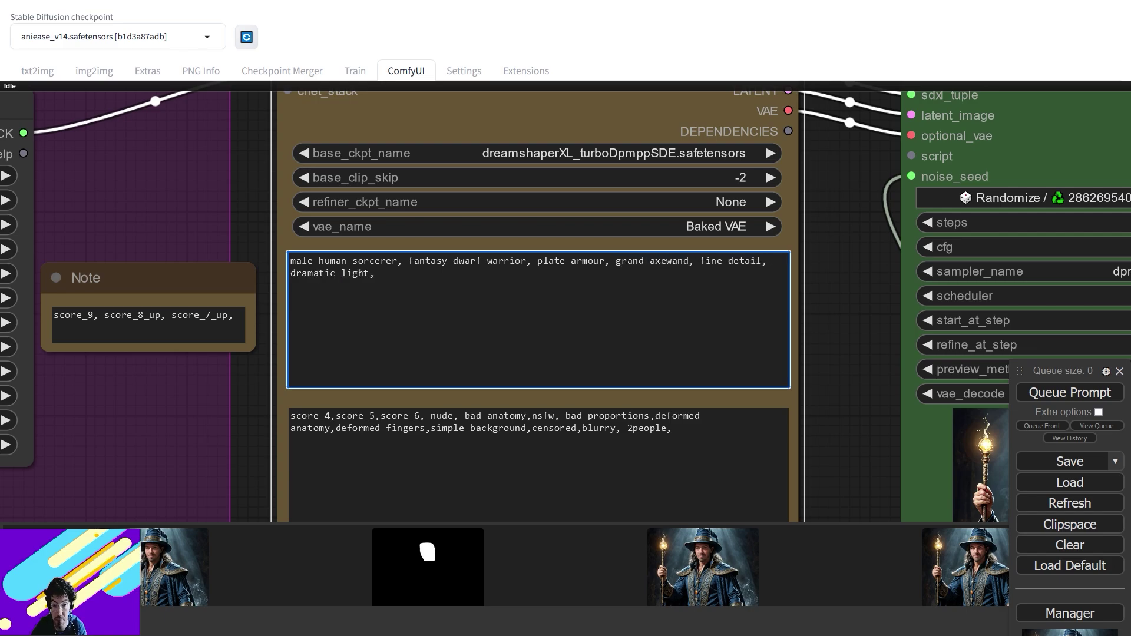
key(Delete)
key(Delete)
key(Delete)
key(Delete)
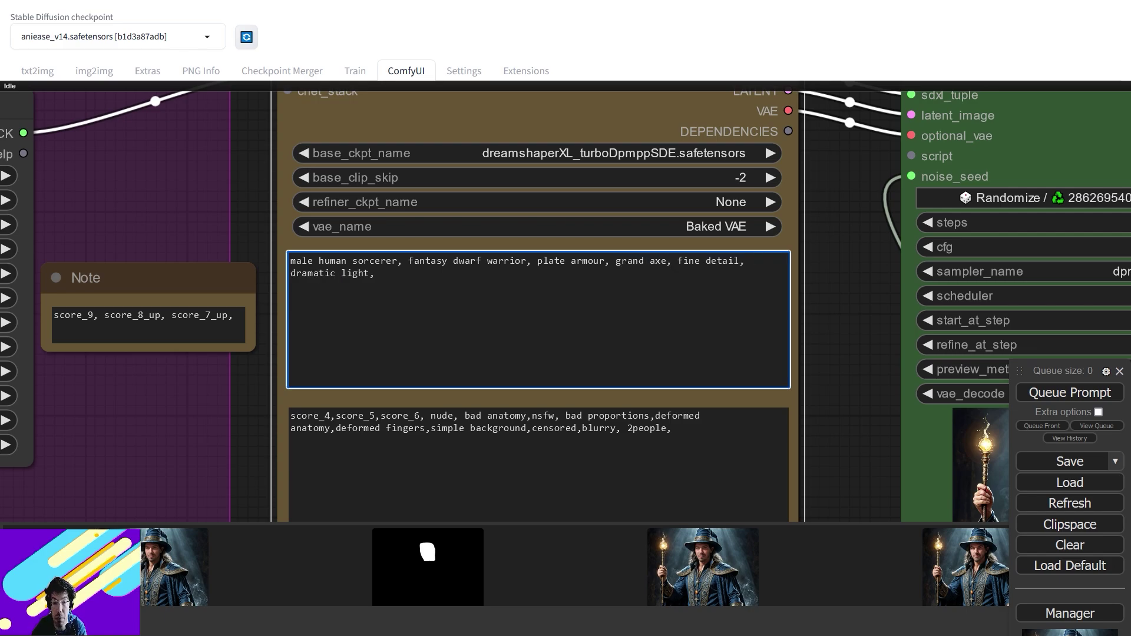
Queue the workflow with the edited prompt and follow the generation through both KSampler SDXL nodes
click(1070, 392)
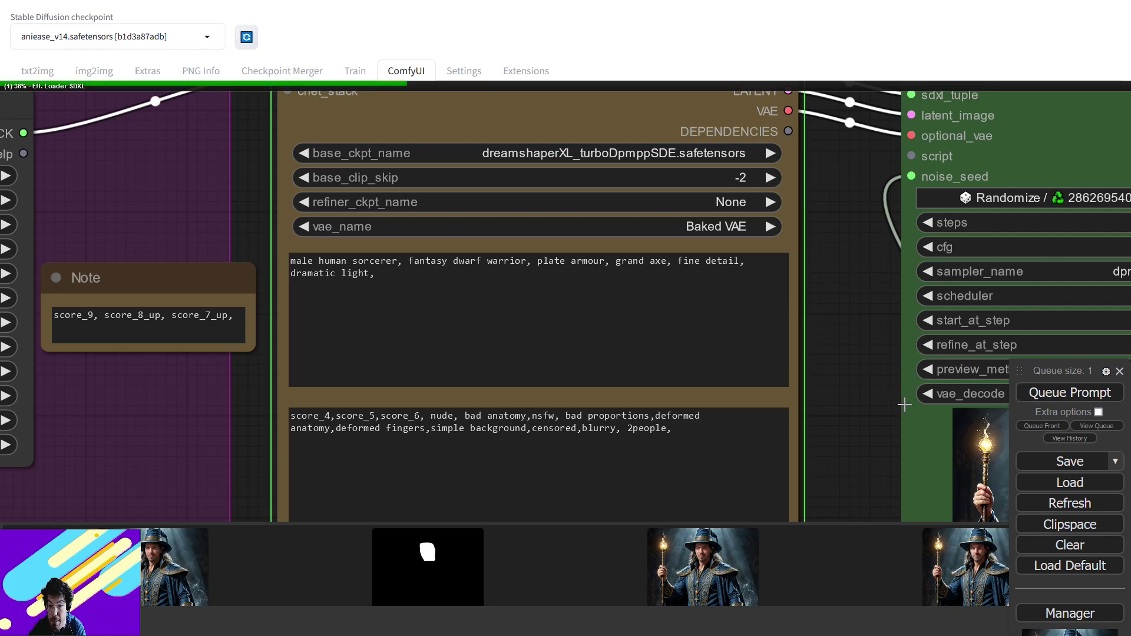
drag(1020, 432, 515, 331)
scroll(601, 395, down, 6)
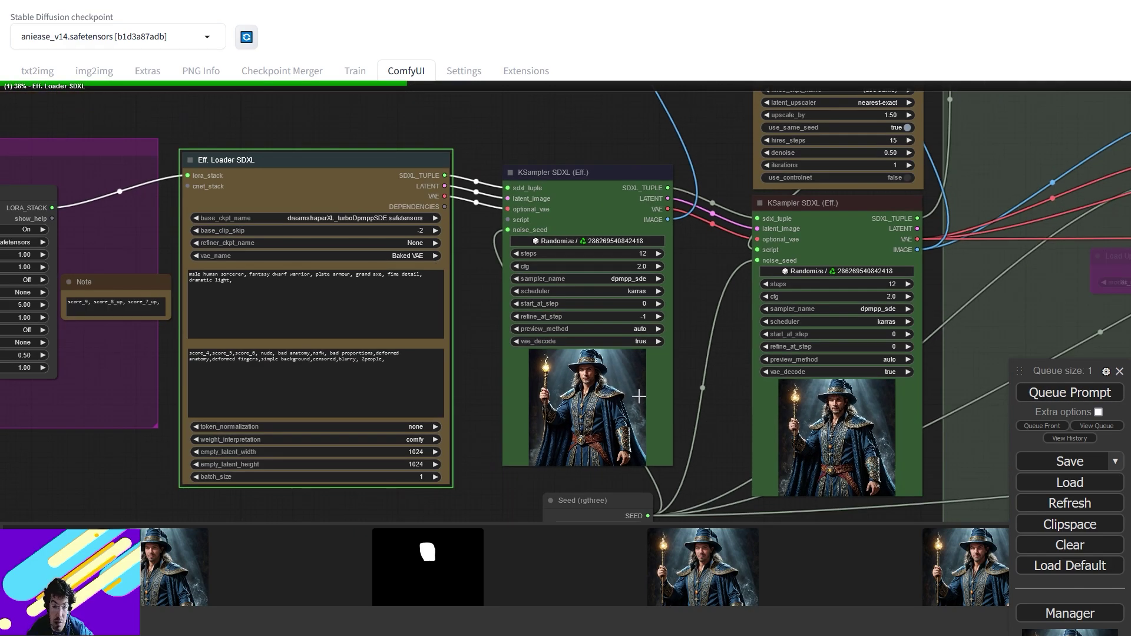
drag(678, 425, 157, 379)
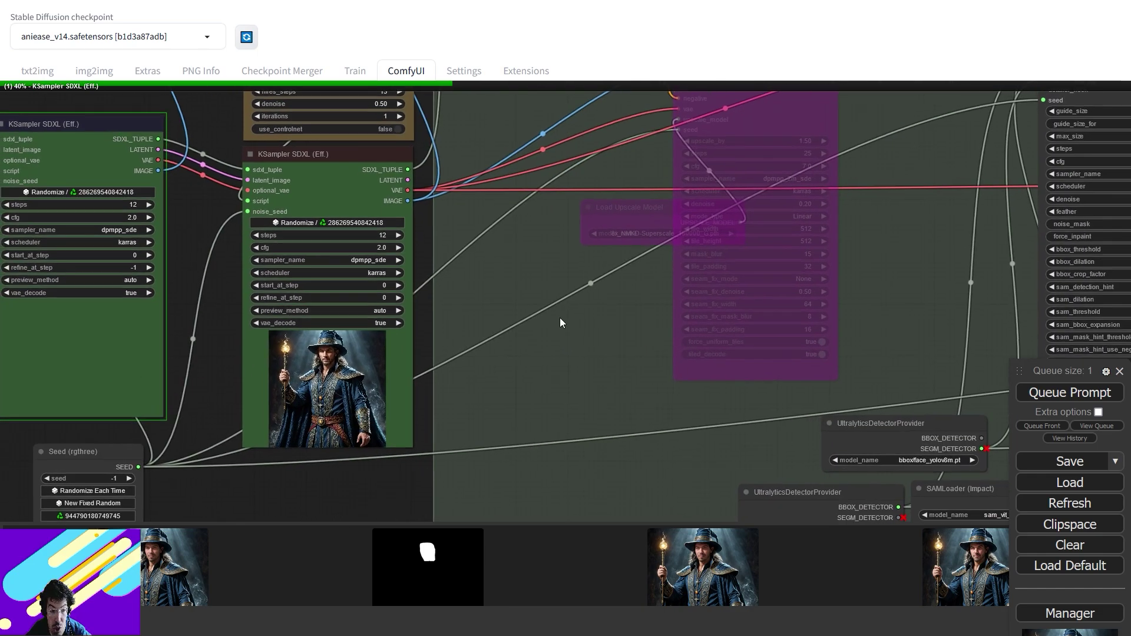
drag(524, 340, 754, 260)
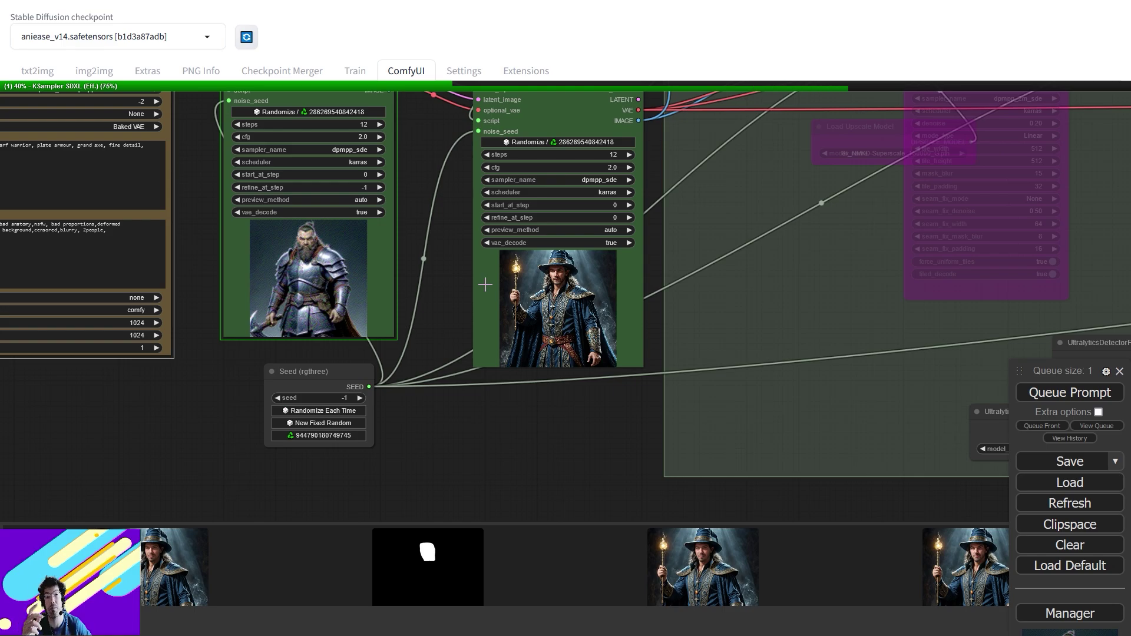
drag(928, 356, 374, 398)
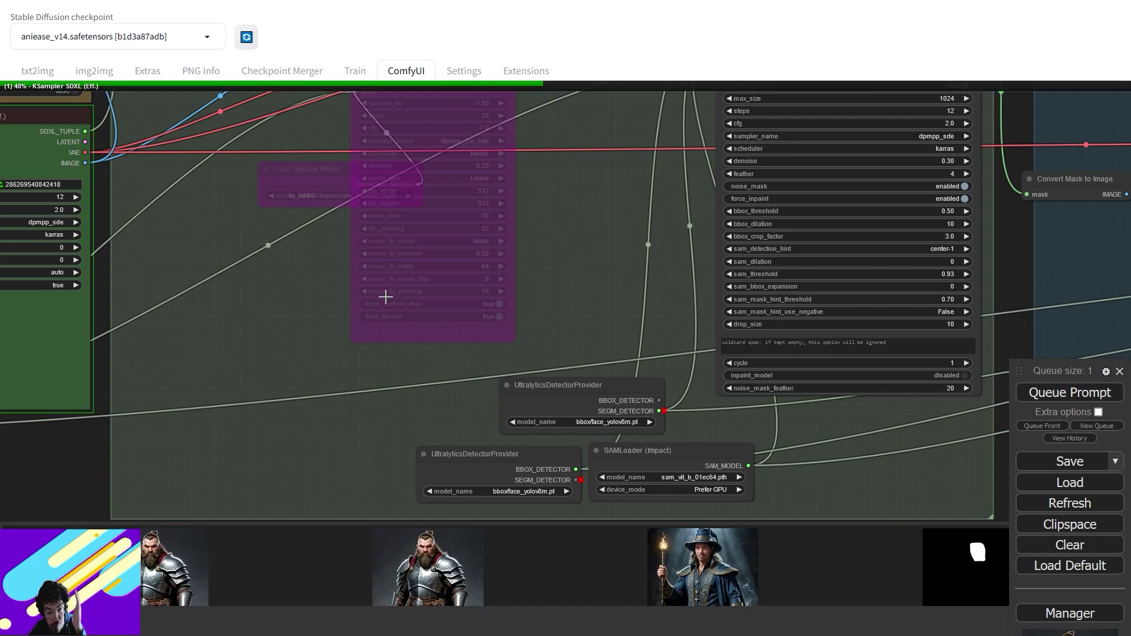
scroll(302, 228, down, 3)
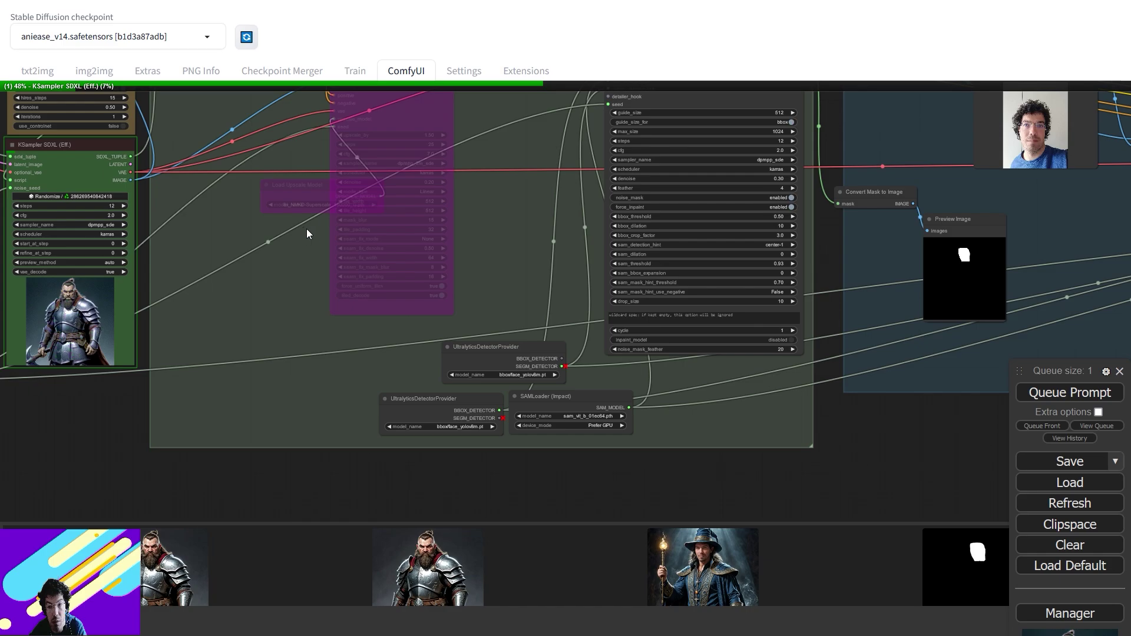
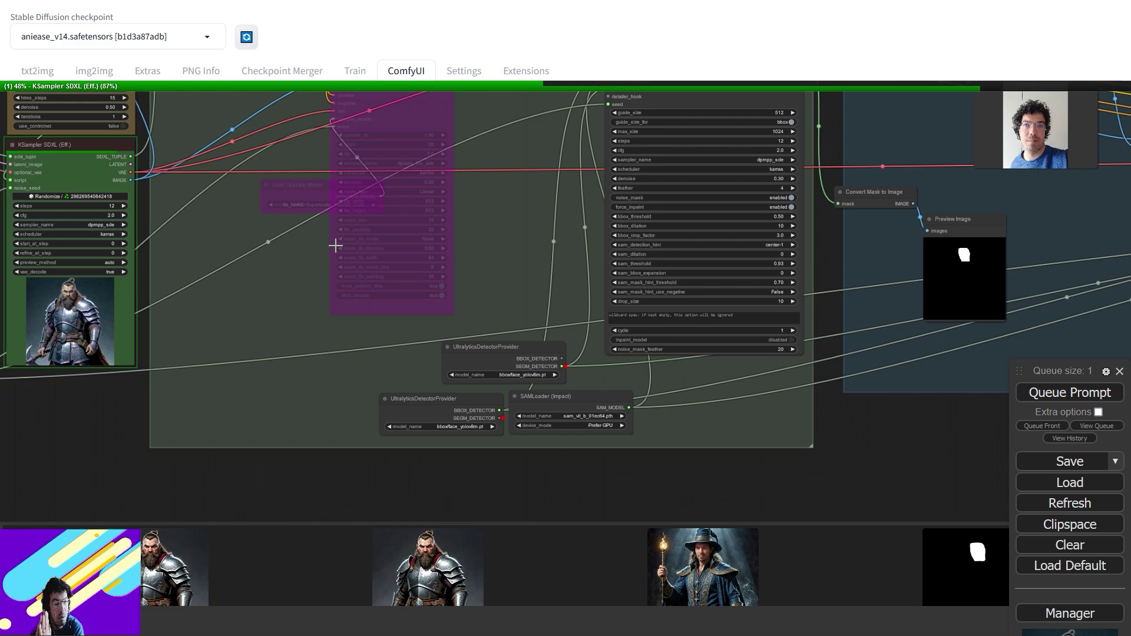
Examine the output images across the workflow and the IPAdapter Advanced settings in the Ipa group while the FaceDetailer stage runs
scroll(571, 165, down, 10)
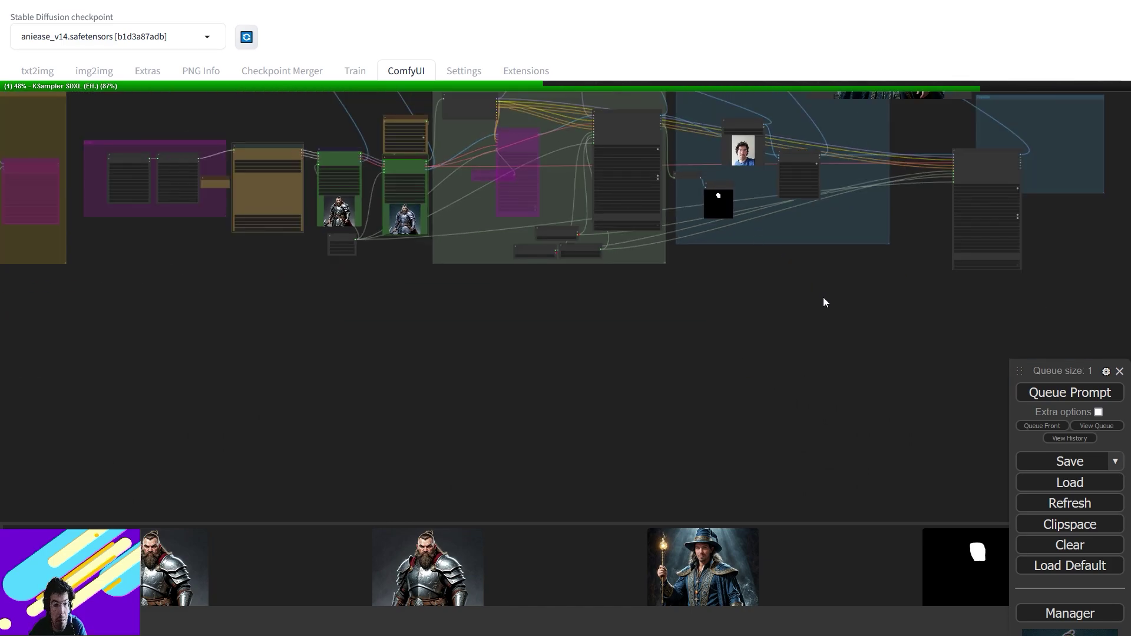
drag(823, 299, 822, 462)
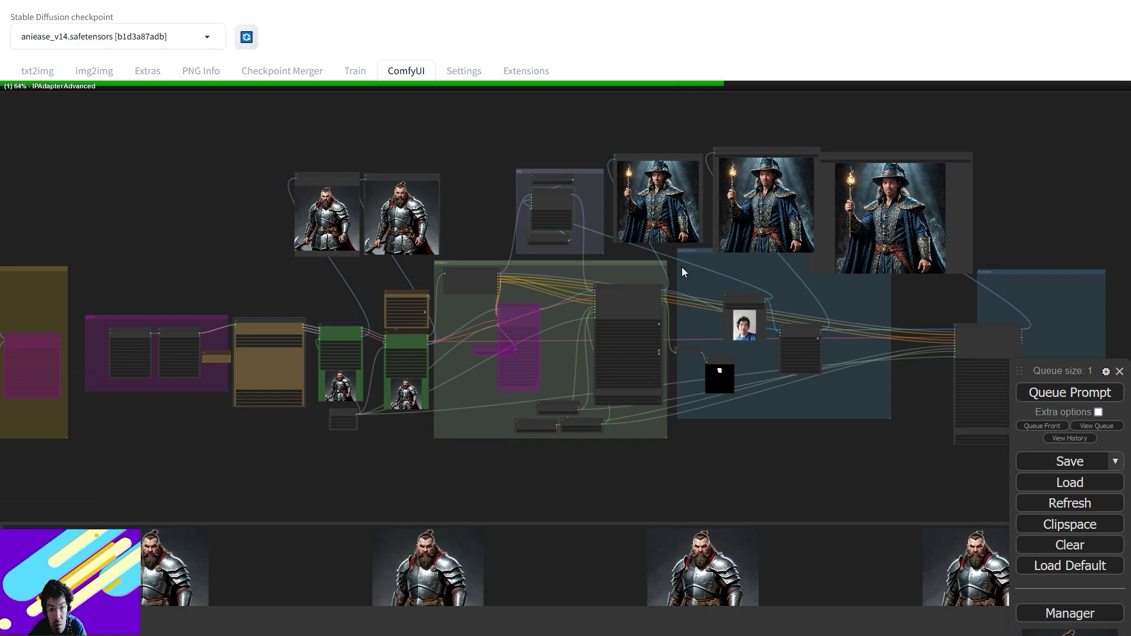
drag(671, 276, 589, 380)
scroll(569, 376, up, 8)
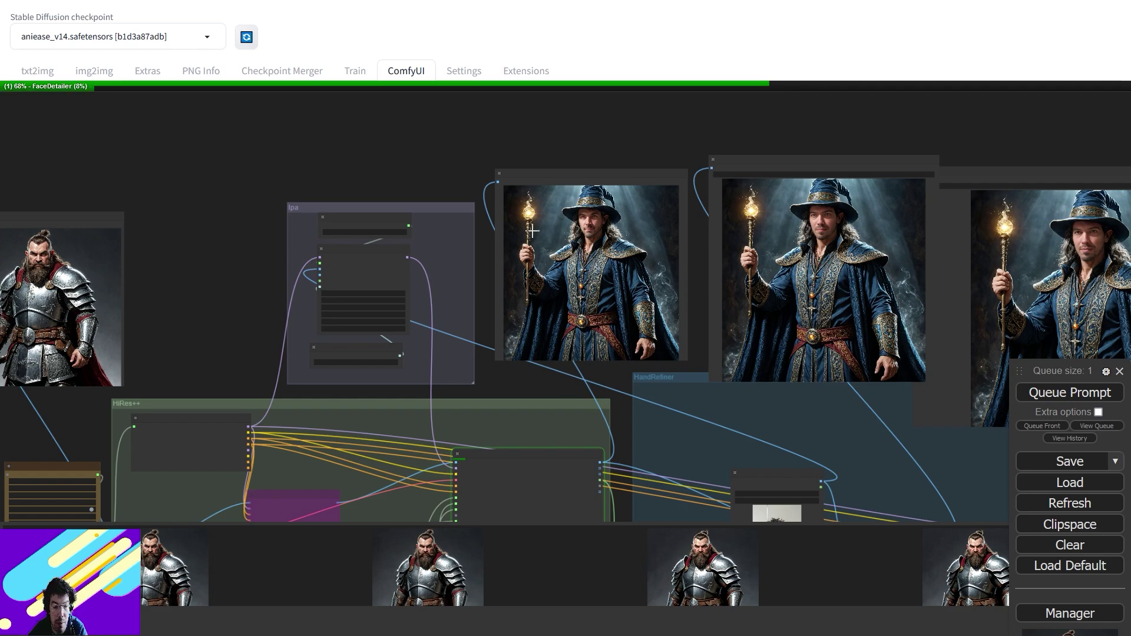
drag(372, 350, 578, 384)
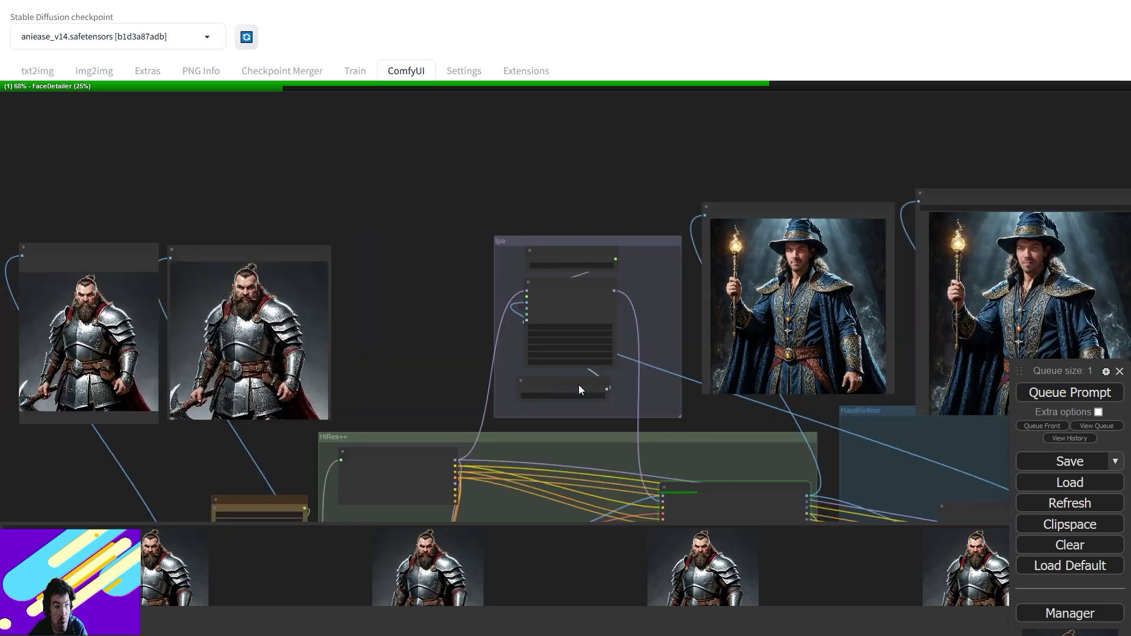
drag(264, 322, 475, 349)
scroll(475, 348, up, 3)
scroll(483, 357, up, 9)
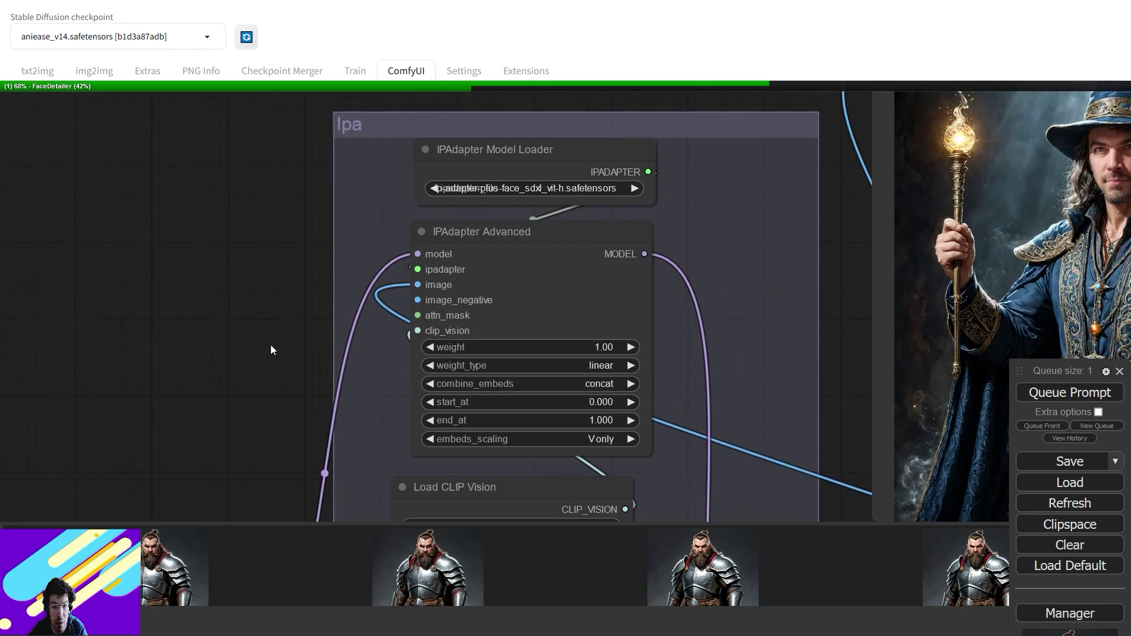
drag(270, 345, 222, 369)
scroll(338, 345, up, 5)
scroll(339, 344, down, 6)
drag(367, 352, 662, 352)
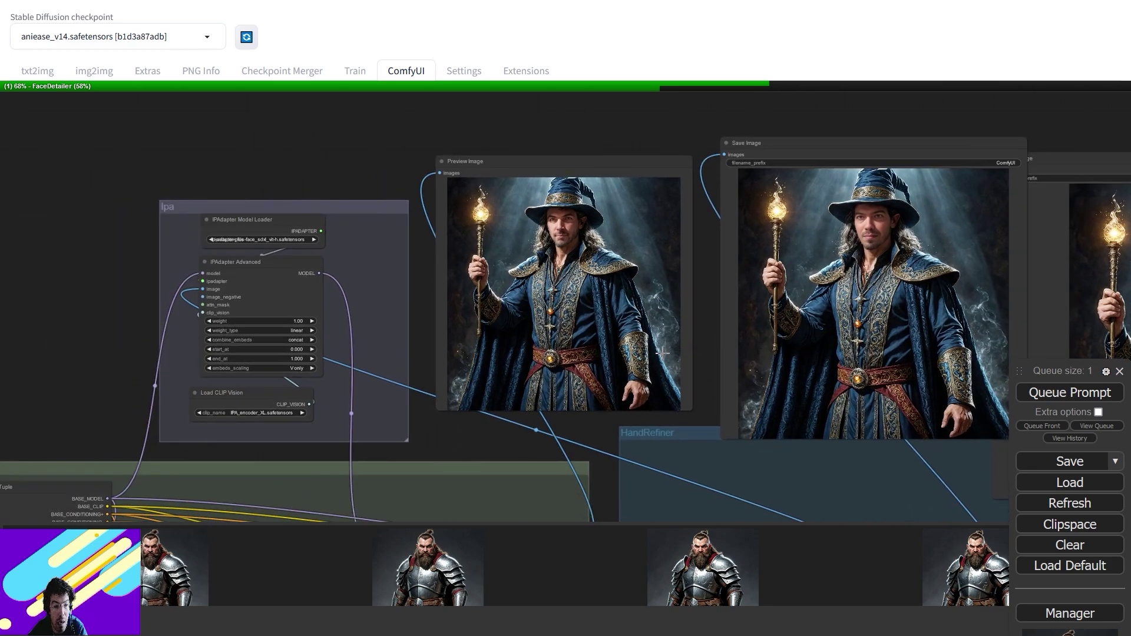
drag(426, 440, 525, 409)
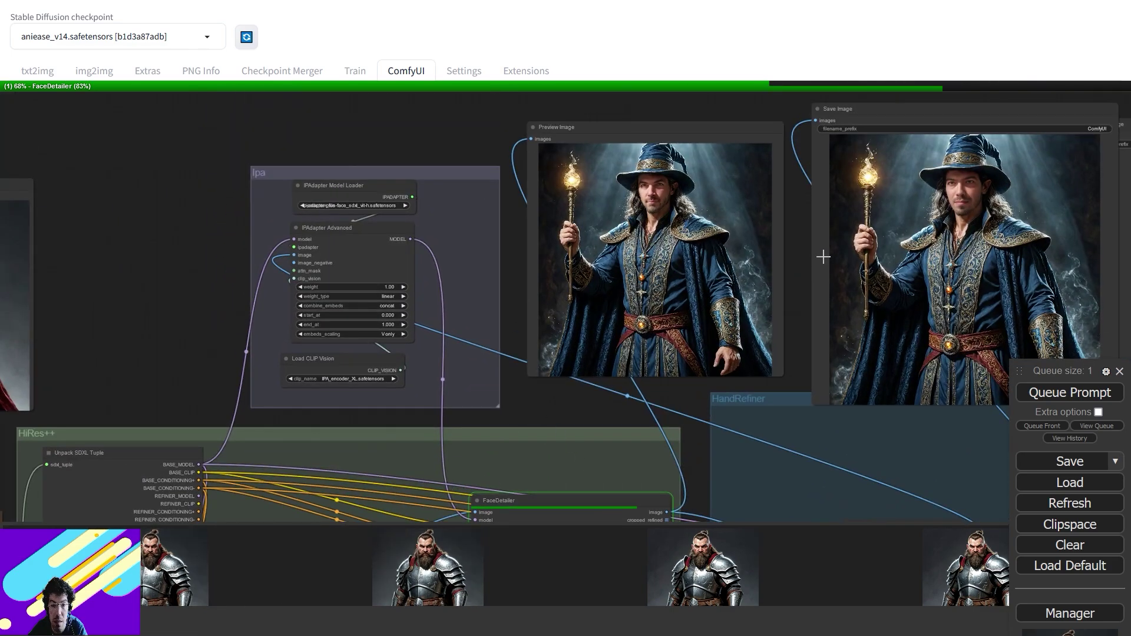
Compare the dwarf warrior in the Preview Image node with the face-swapped version in the Save Image node
drag(806, 259, 698, 310)
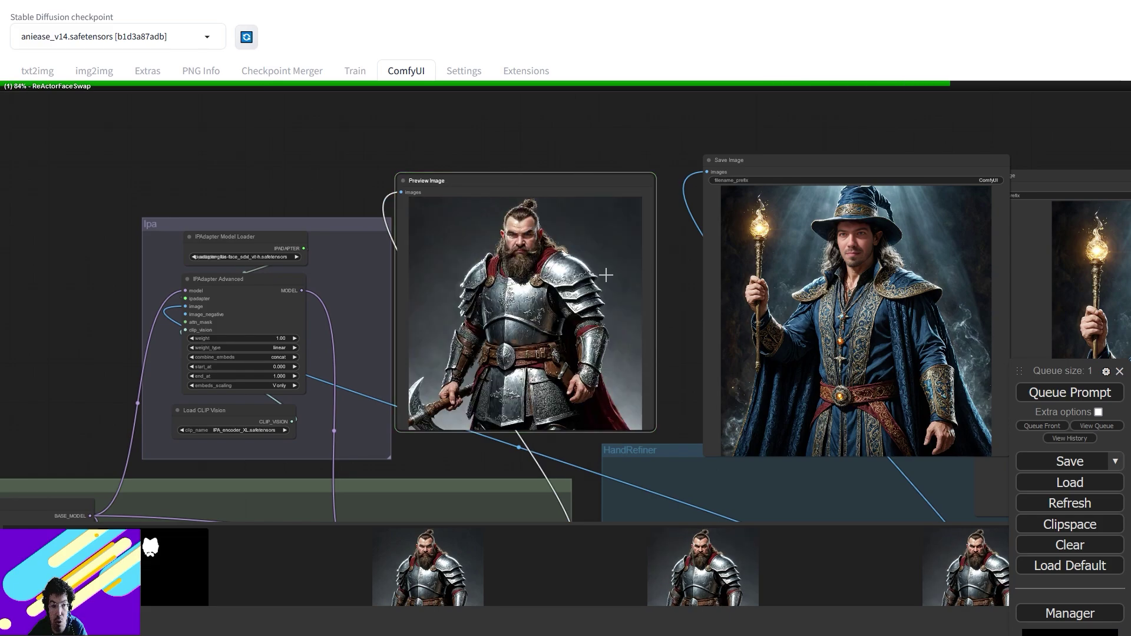
scroll(595, 268, up, 5)
scroll(563, 255, up, 1)
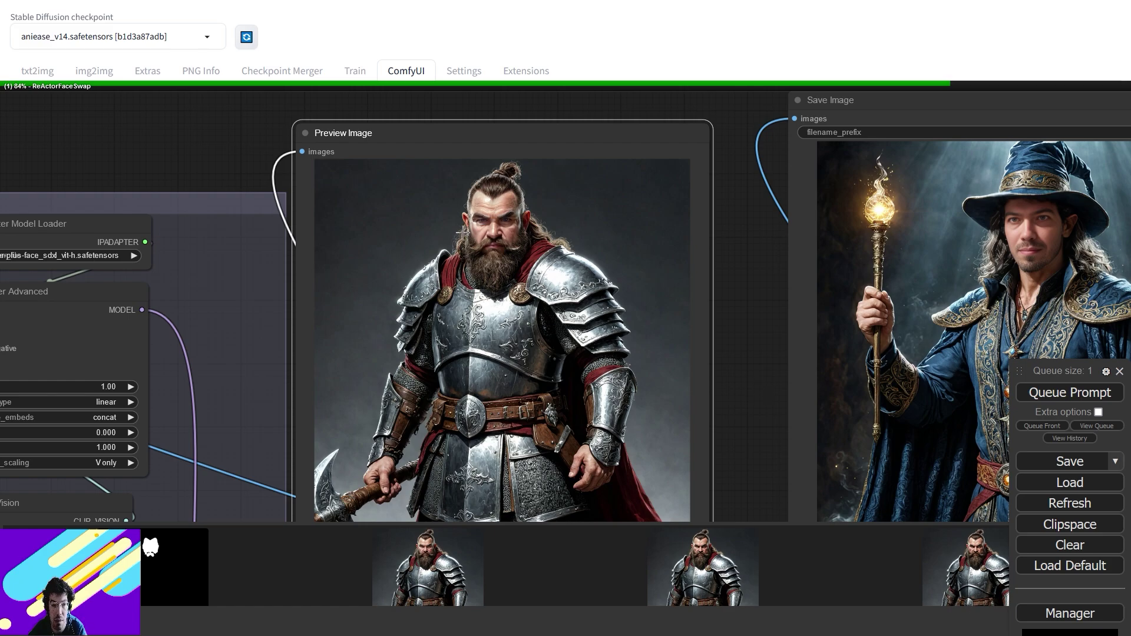
drag(760, 424, 437, 393)
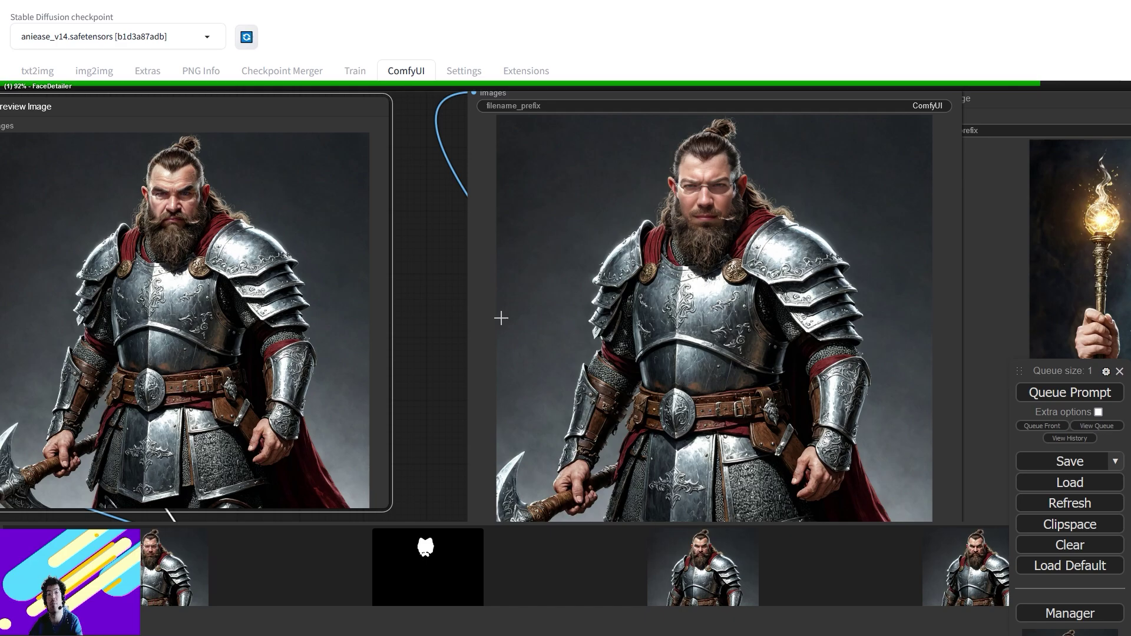
drag(812, 283, 427, 346)
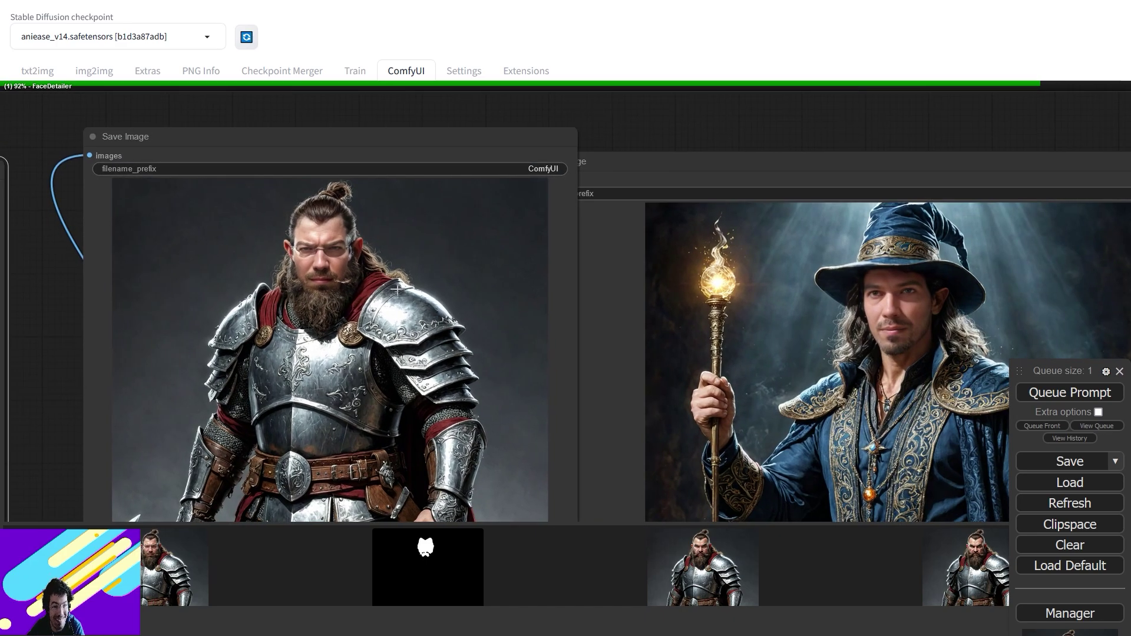
scroll(742, 430, up, 4)
scroll(742, 430, down, 5)
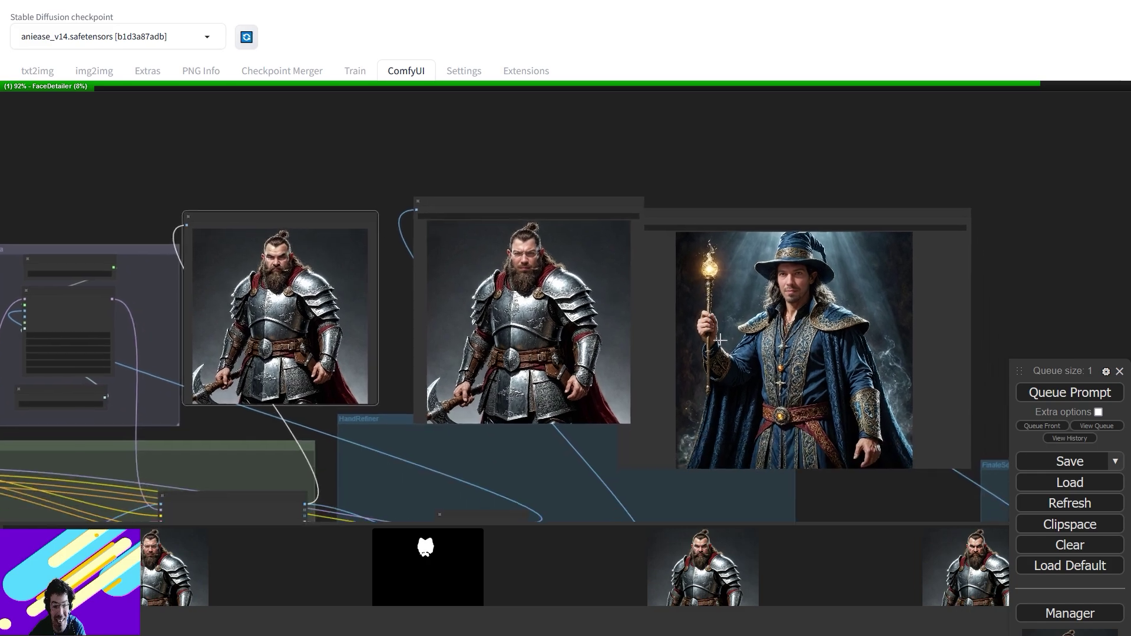
scroll(720, 340, up, 1)
Place the Load Image node beside the face-swapped portrait to compare it with the source photo, and return the node to the HandRefiner group
drag(720, 340, 557, 144)
drag(316, 337, 681, 253)
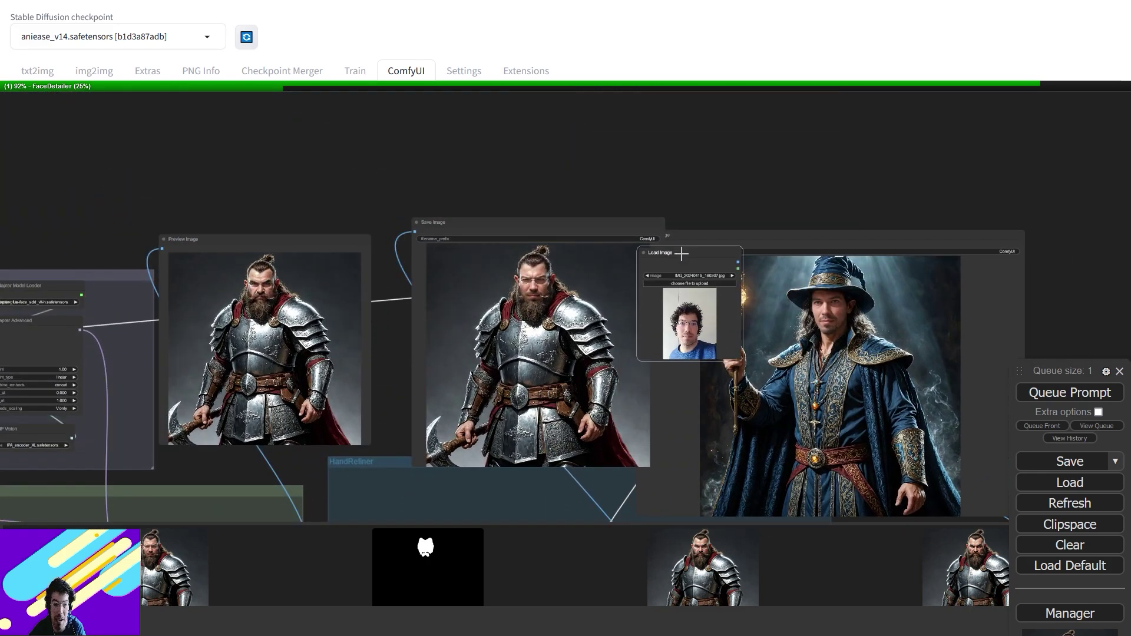
scroll(518, 280, up, 4)
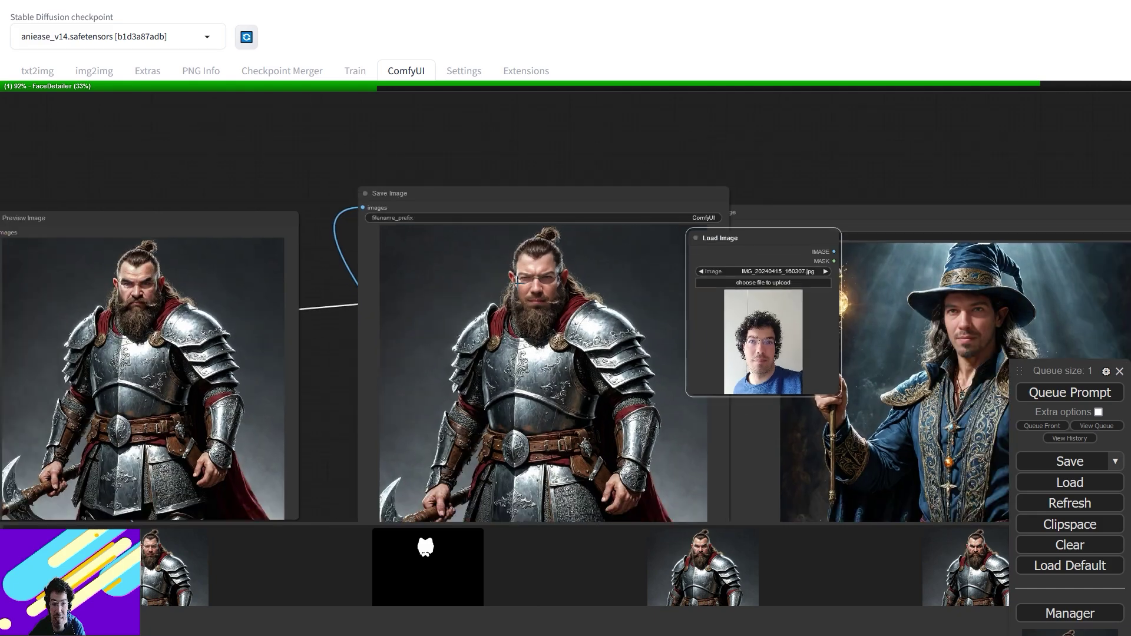
scroll(519, 280, up, 4)
drag(878, 214, 685, 135)
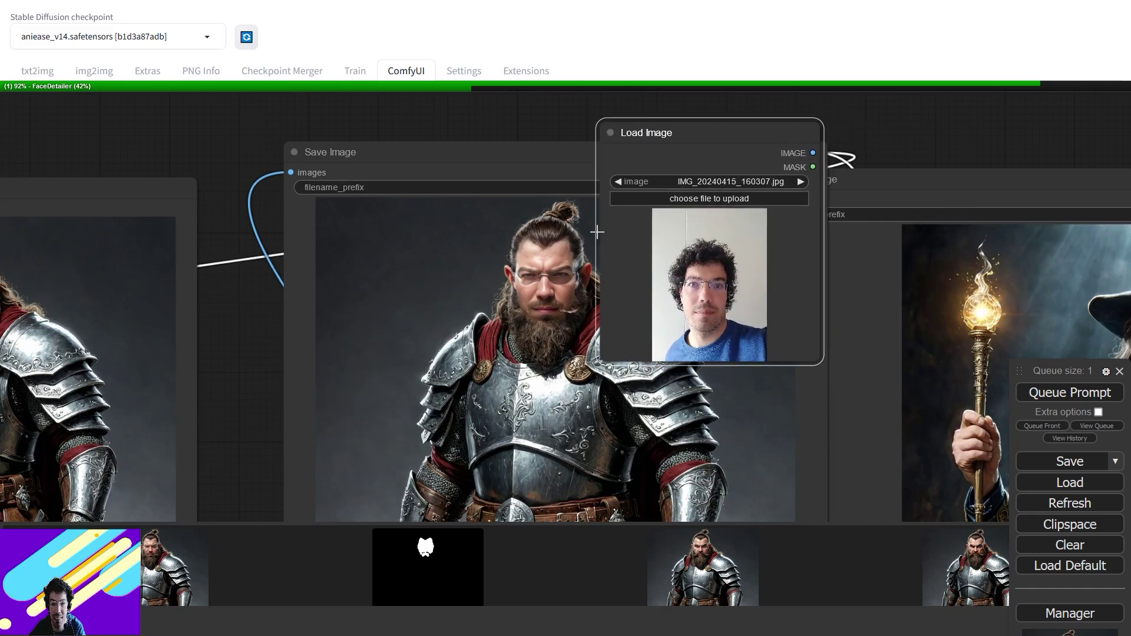
scroll(596, 232, up, 7)
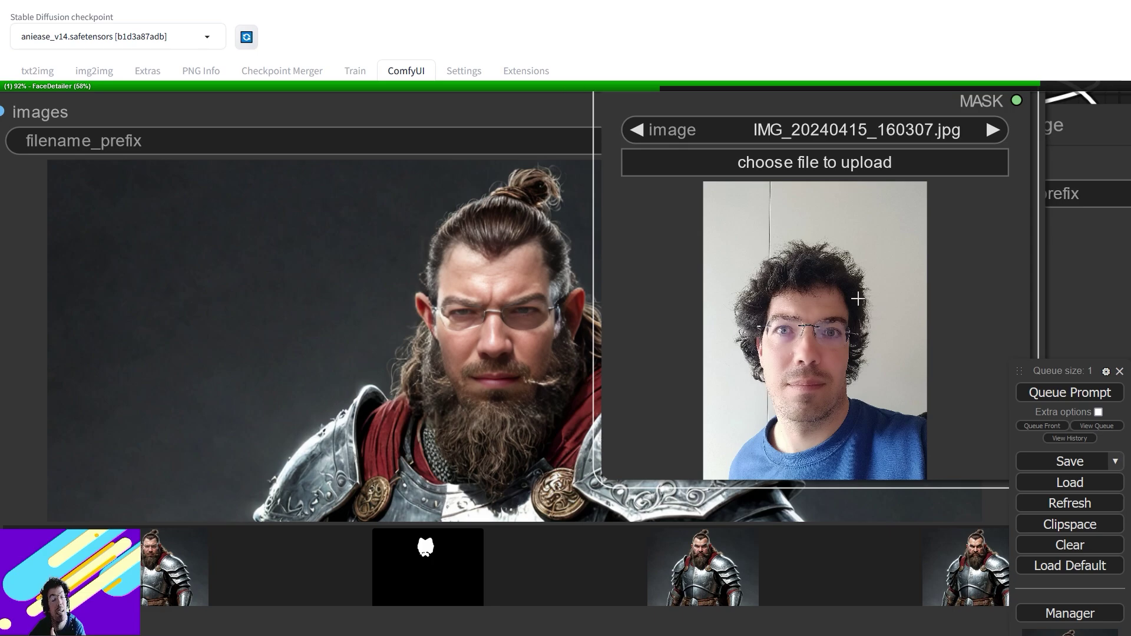
scroll(757, 333, down, 5)
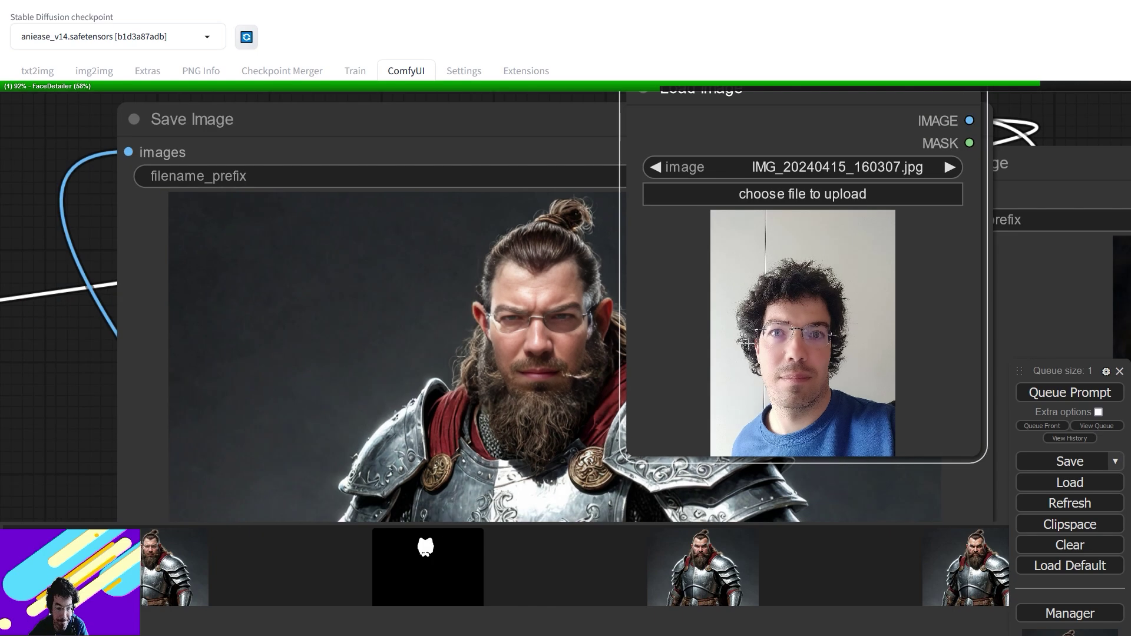
scroll(748, 341, down, 10)
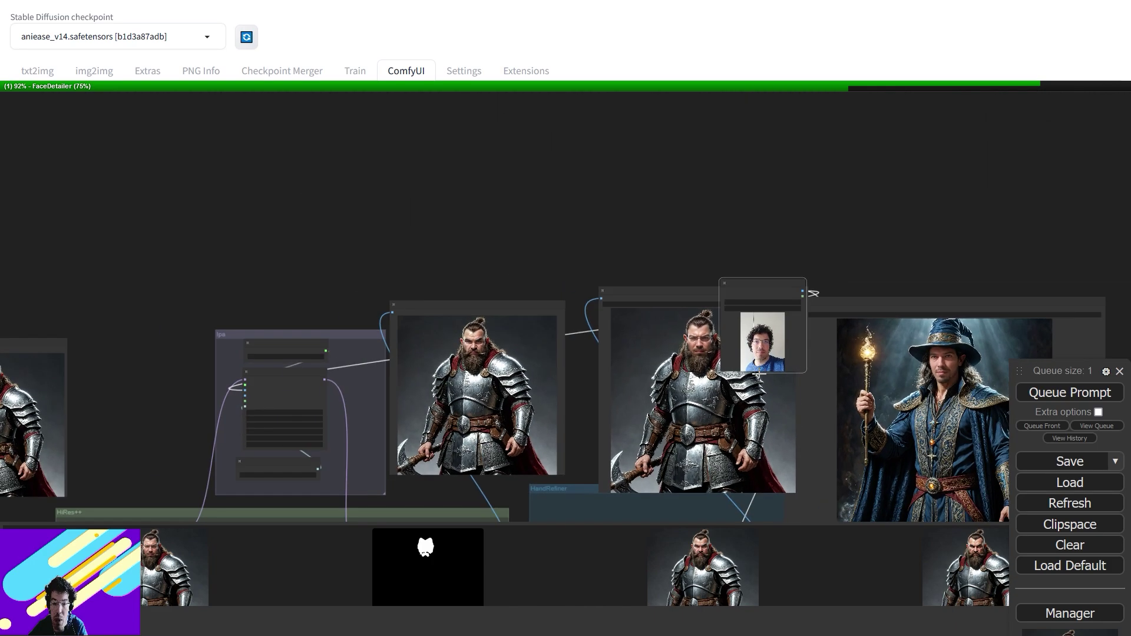
drag(759, 375, 538, 212)
drag(515, 108, 362, 418)
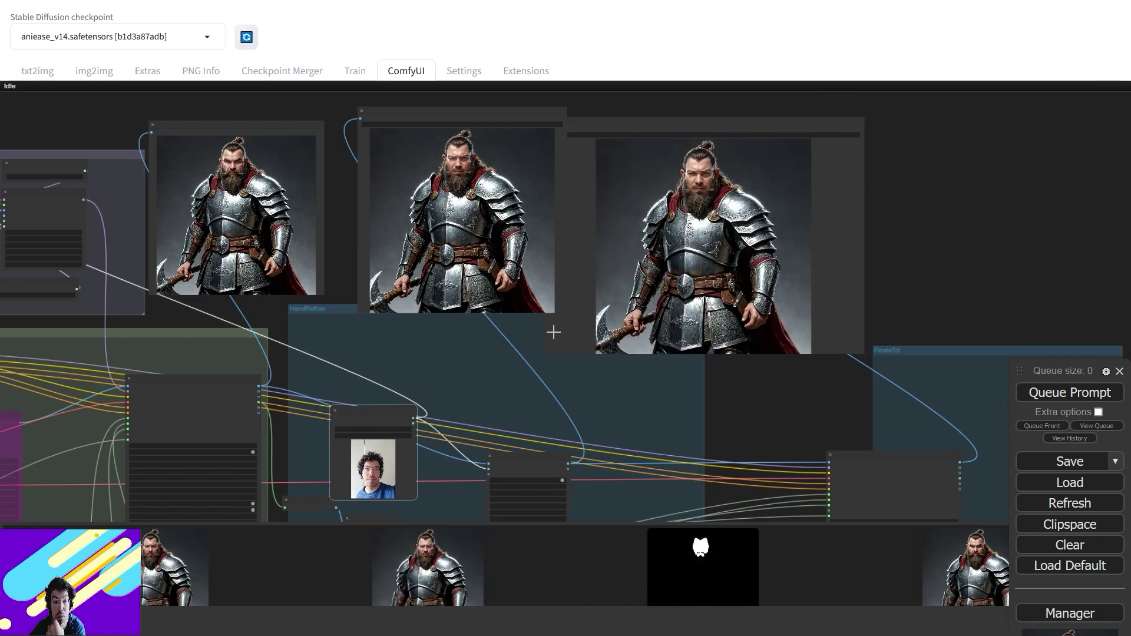
Examine the final FaceDetailer portrait of the dwarf, especially the face and glasses, against the preceding face-swap output
drag(672, 322, 452, 435)
scroll(444, 362, up, 2)
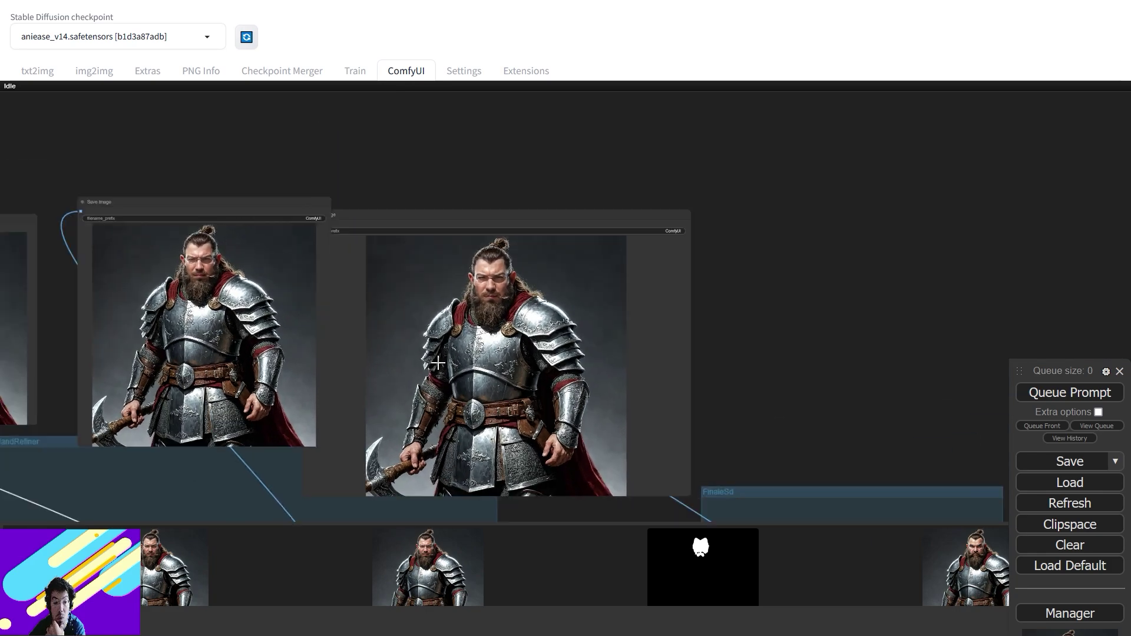
scroll(444, 362, up, 8)
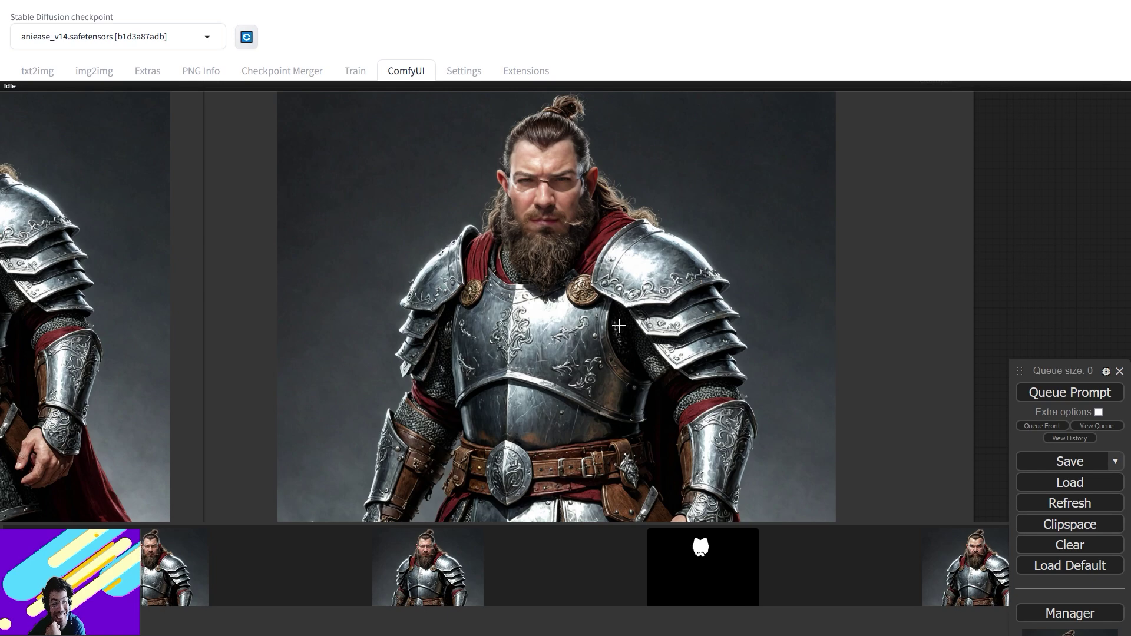
scroll(619, 326, down, 4)
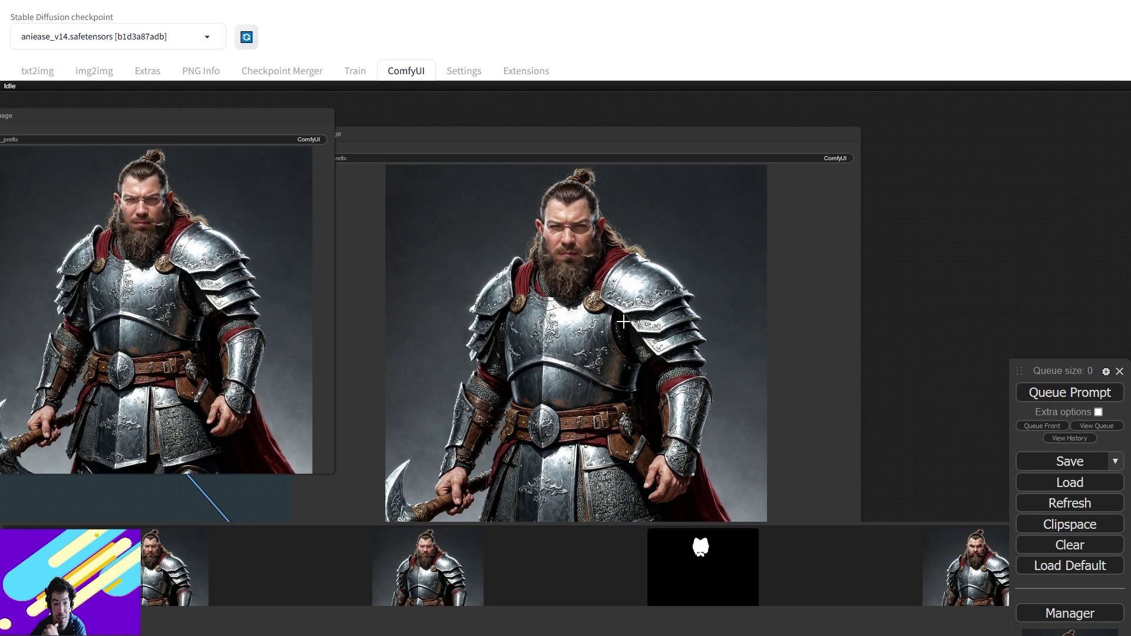
scroll(623, 322, down, 5)
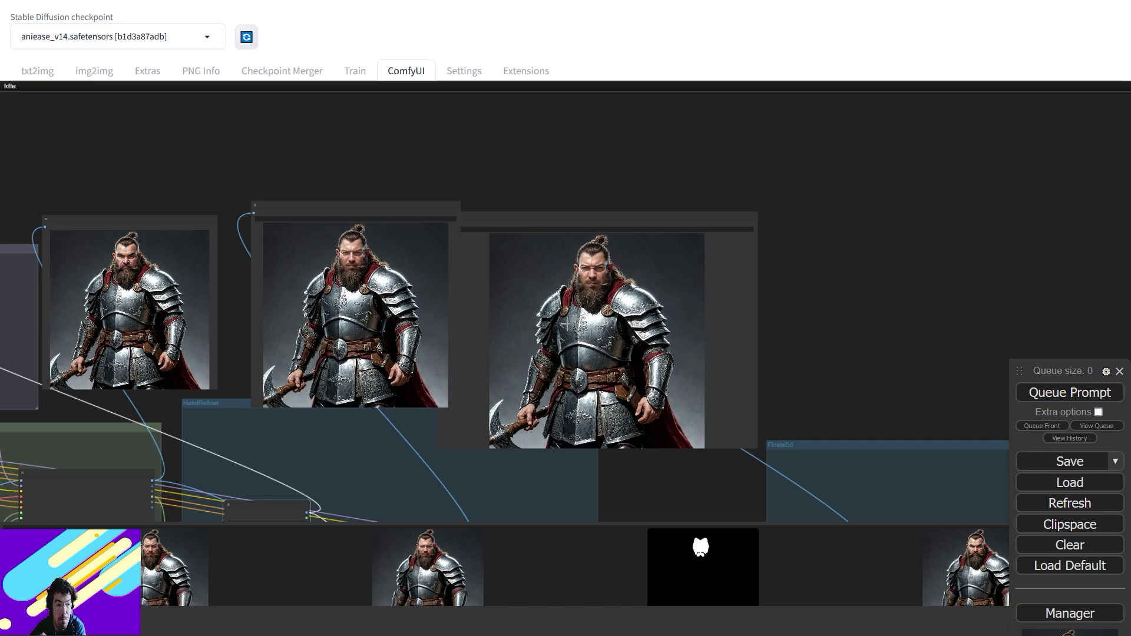
scroll(513, 336, up, 2)
scroll(513, 336, up, 1)
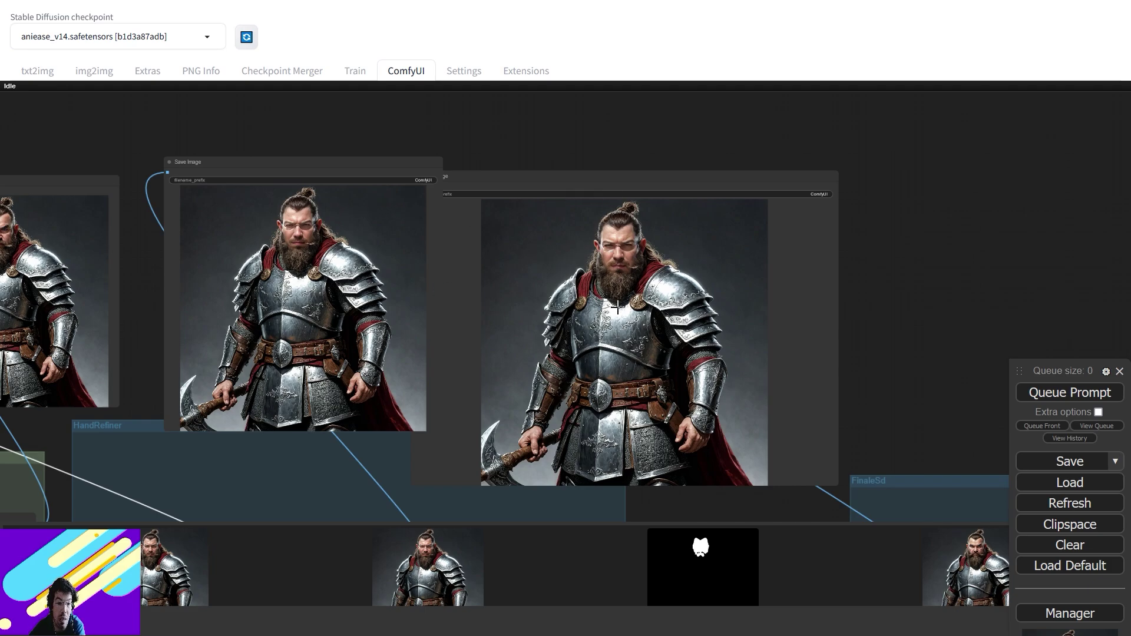
scroll(616, 248, up, 2)
scroll(616, 248, down, 3)
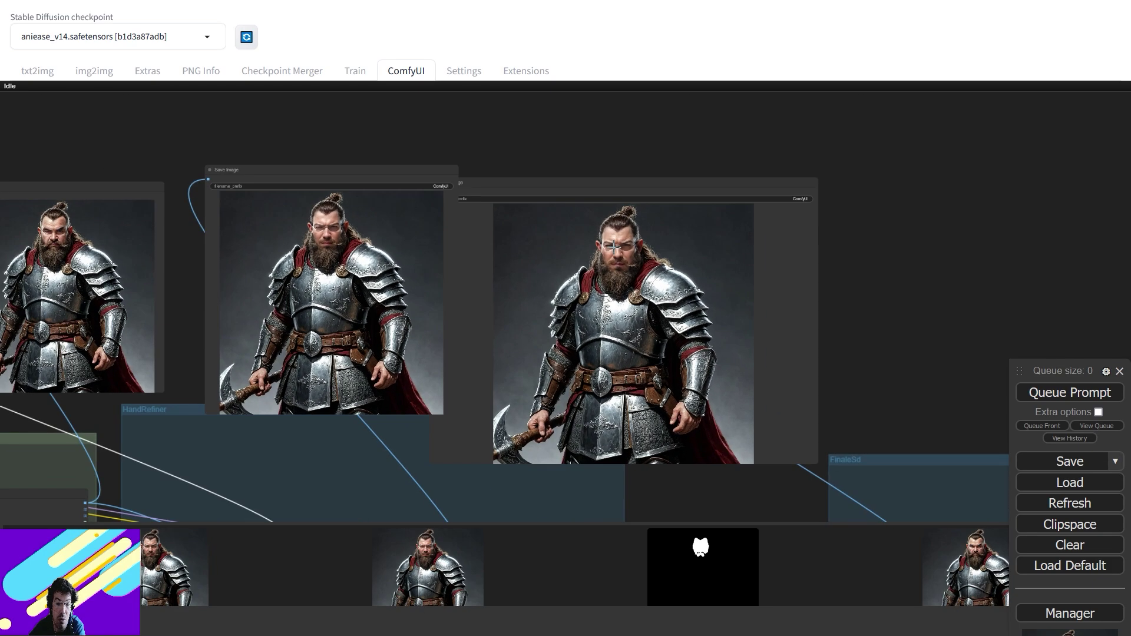
scroll(615, 247, up, 5)
scroll(613, 248, up, 2)
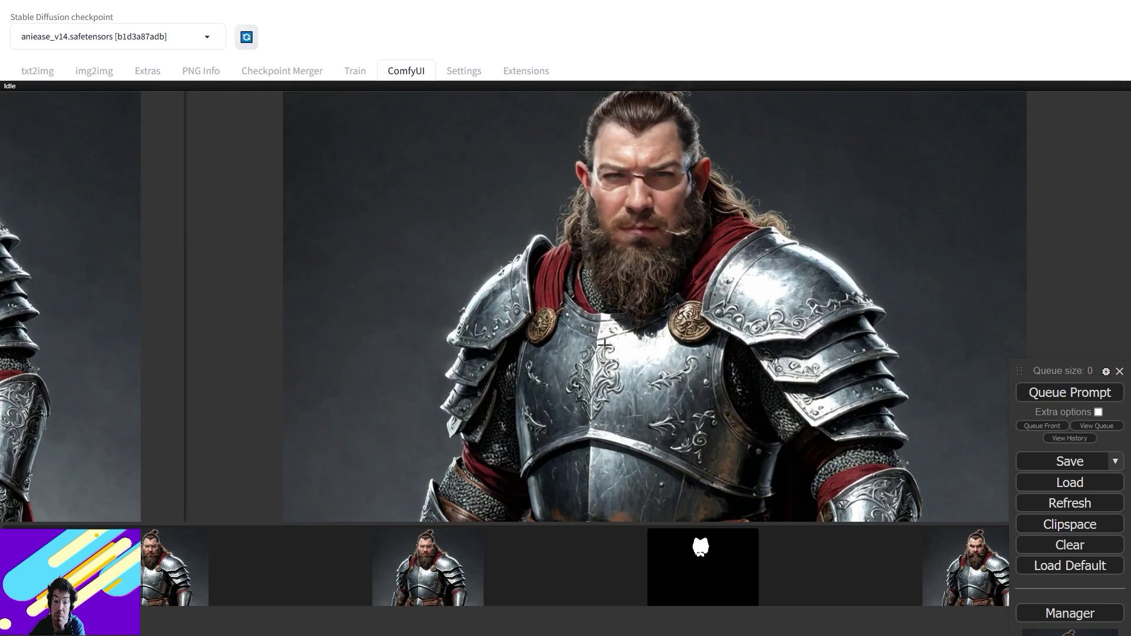
scroll(616, 348, down, 6)
Examine the glasses in the loaded source photo and the settings of the ReActor - Fast Face Swap node
drag(616, 439, 824, 287)
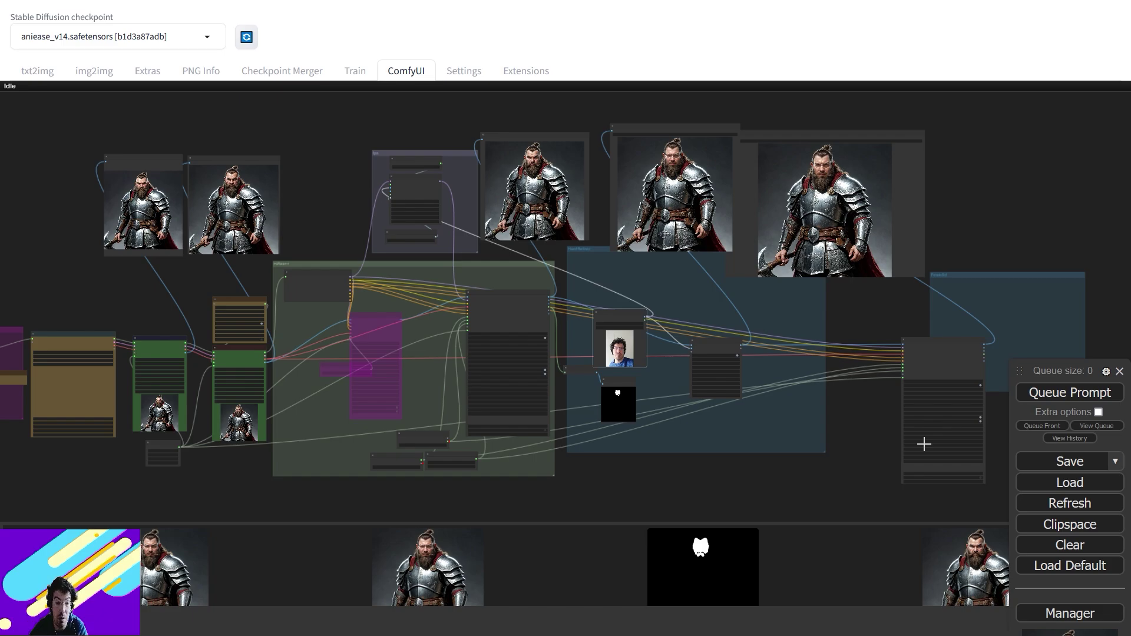
scroll(721, 317, up, 5)
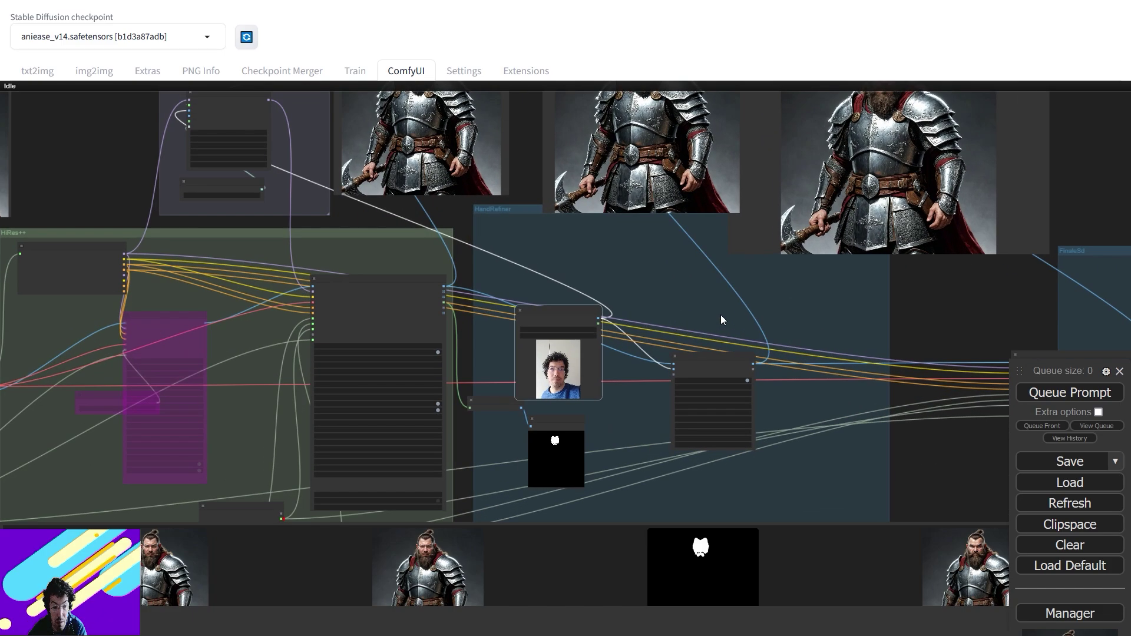
scroll(699, 323, down, 5)
scroll(699, 324, up, 6)
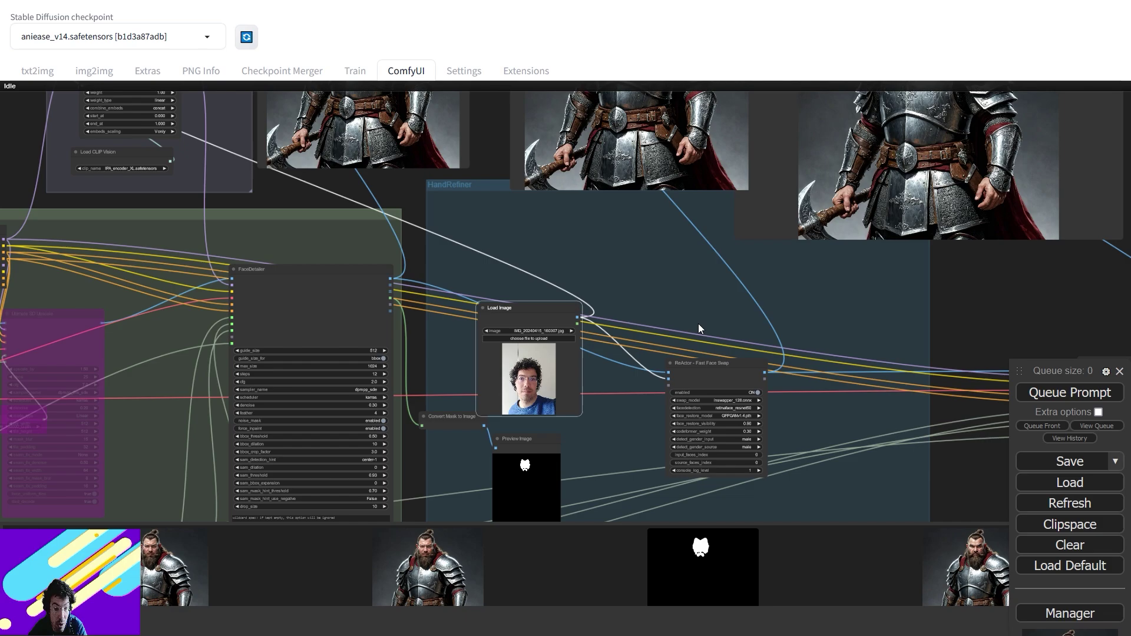
scroll(698, 324, up, 5)
drag(609, 360, 886, 239)
scroll(729, 300, up, 3)
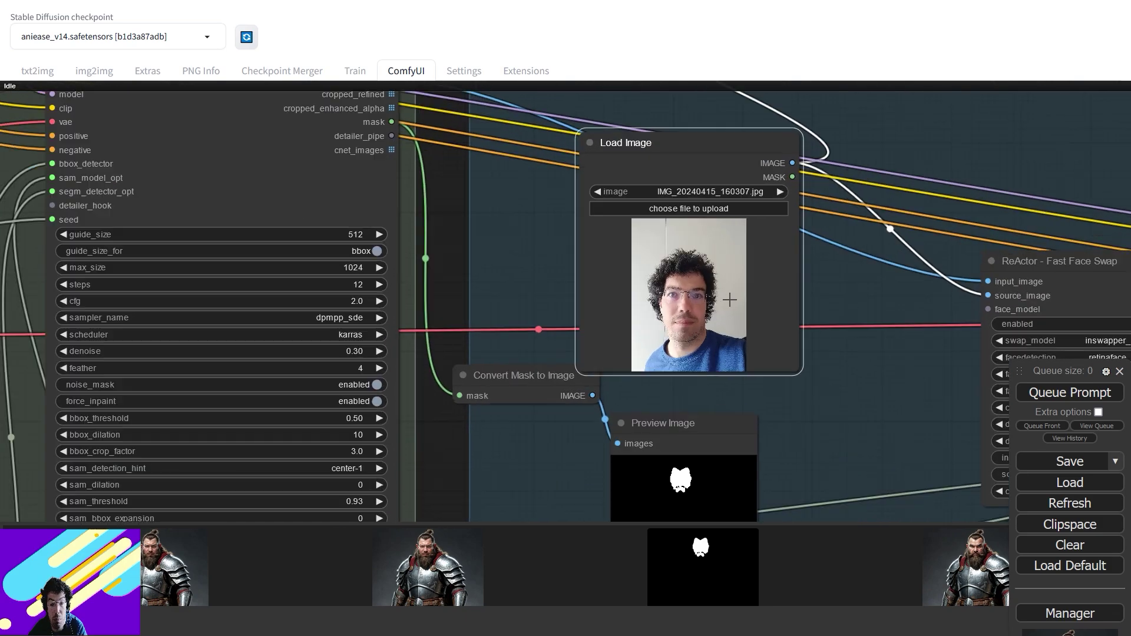
scroll(730, 300, up, 2)
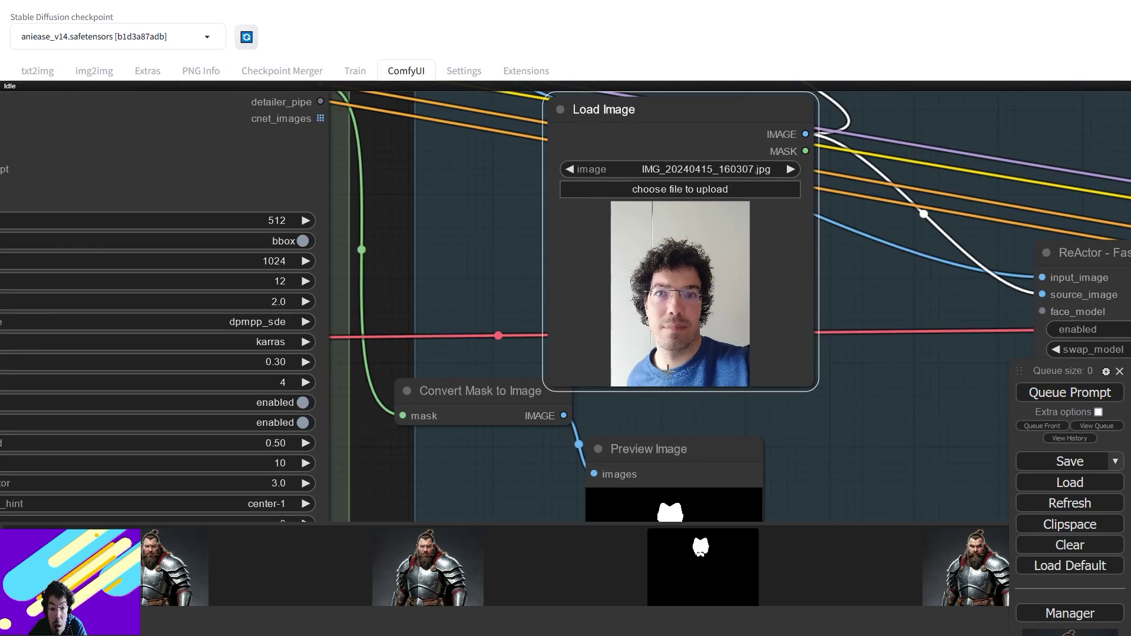
scroll(663, 283, up, 8)
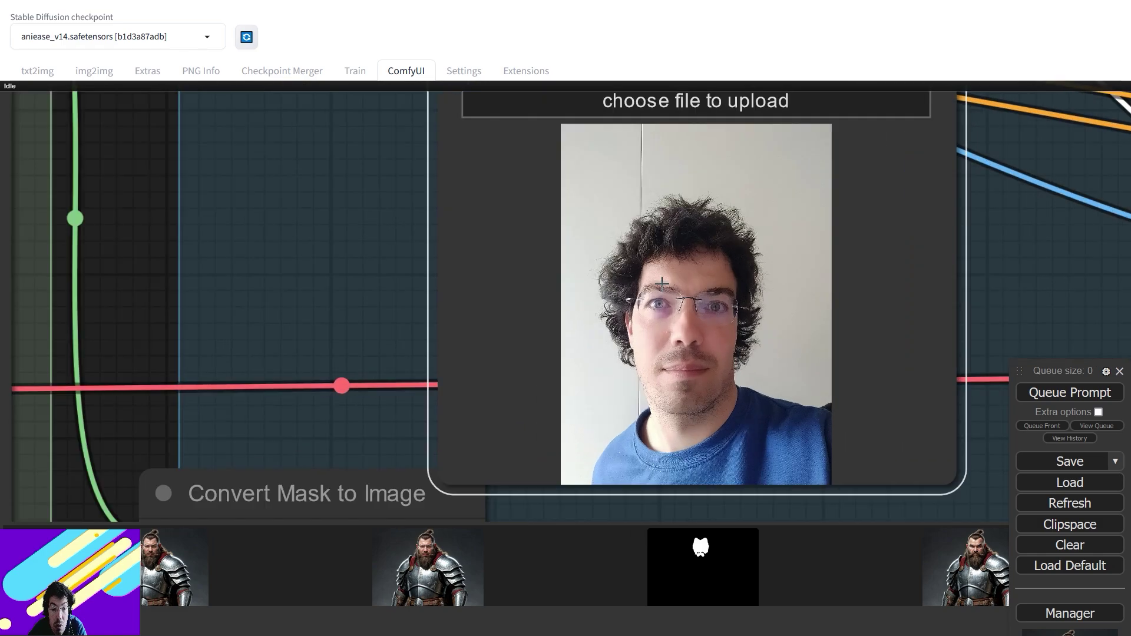
scroll(676, 322, up, 6)
scroll(737, 326, down, 1)
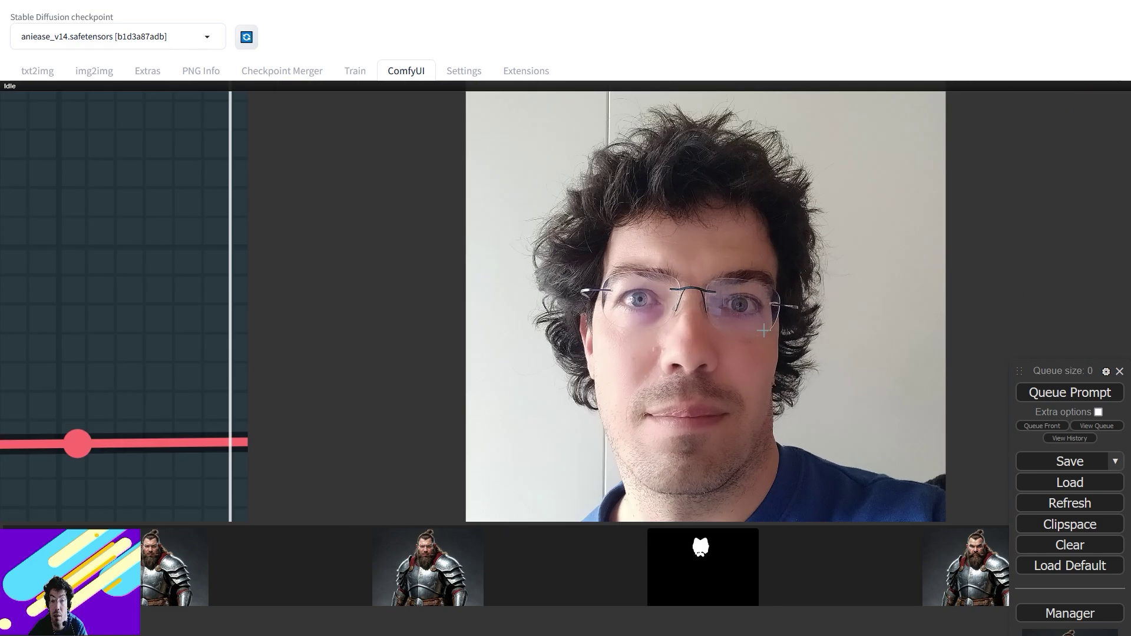
scroll(808, 346, down, 10)
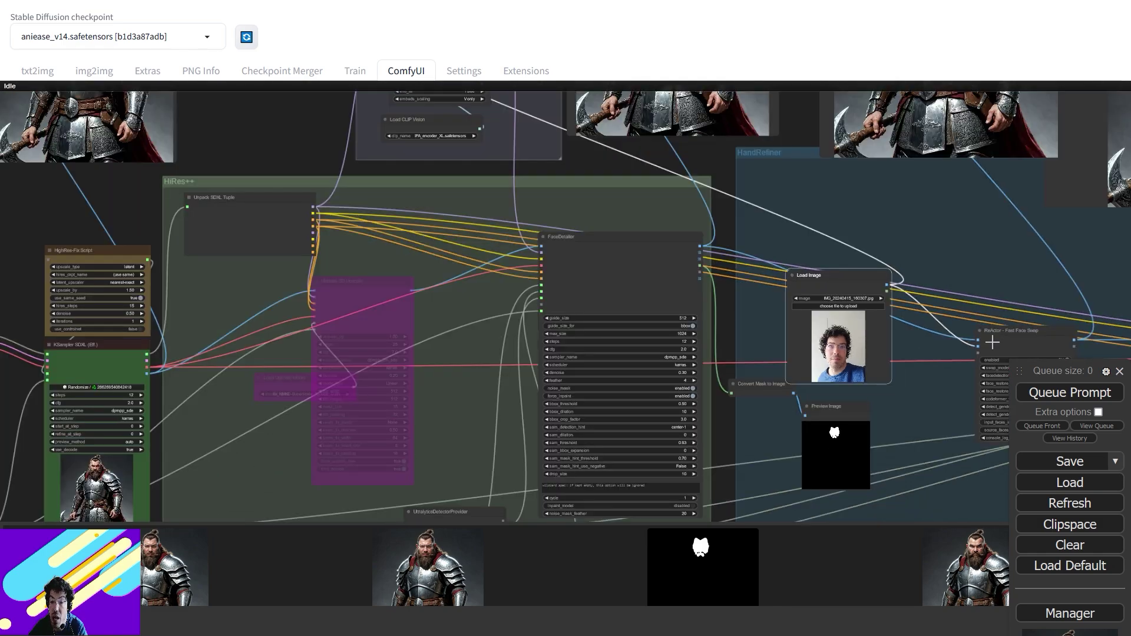
scroll(578, 257, up, 3)
scroll(596, 308, up, 8)
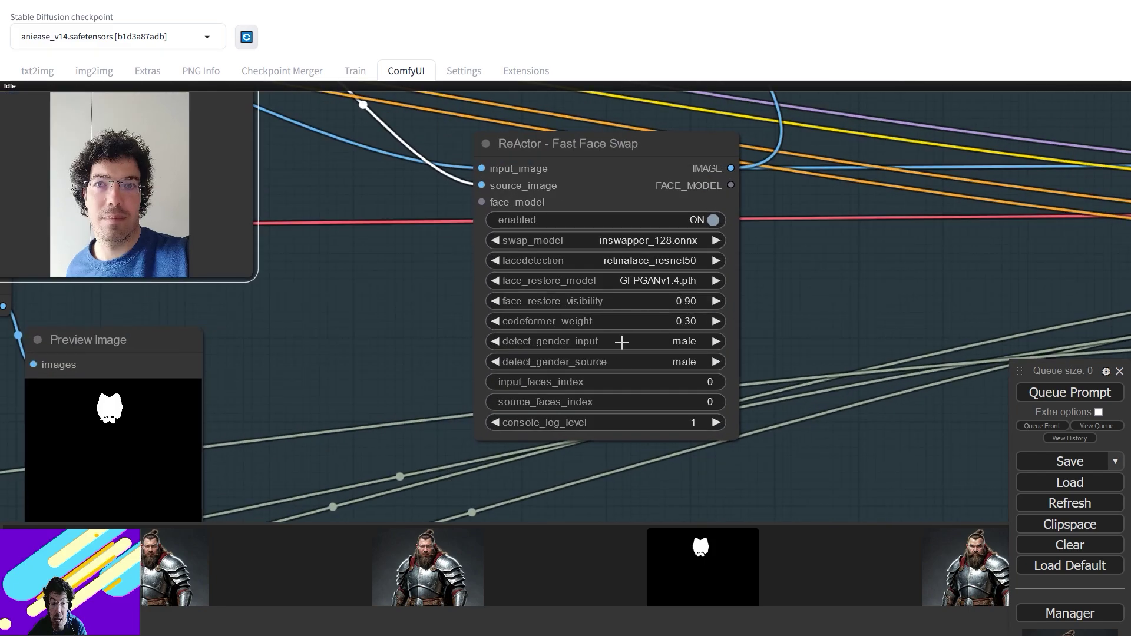
Load 223827.jpg as the new source photo in the Load Image node
scroll(445, 319, down, 9)
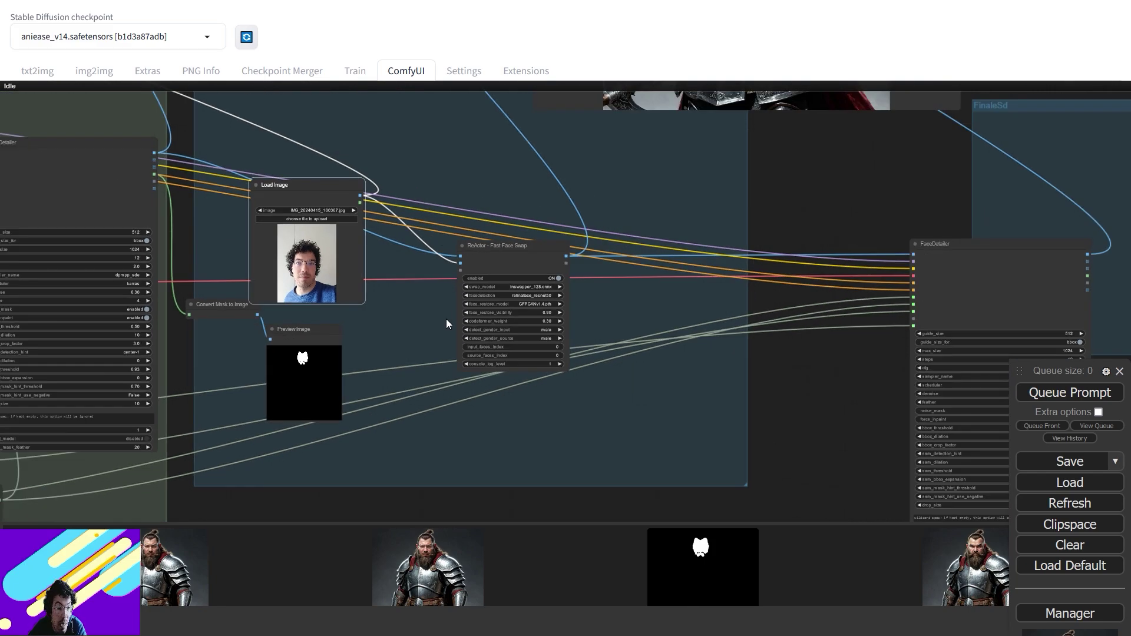
click(331, 220)
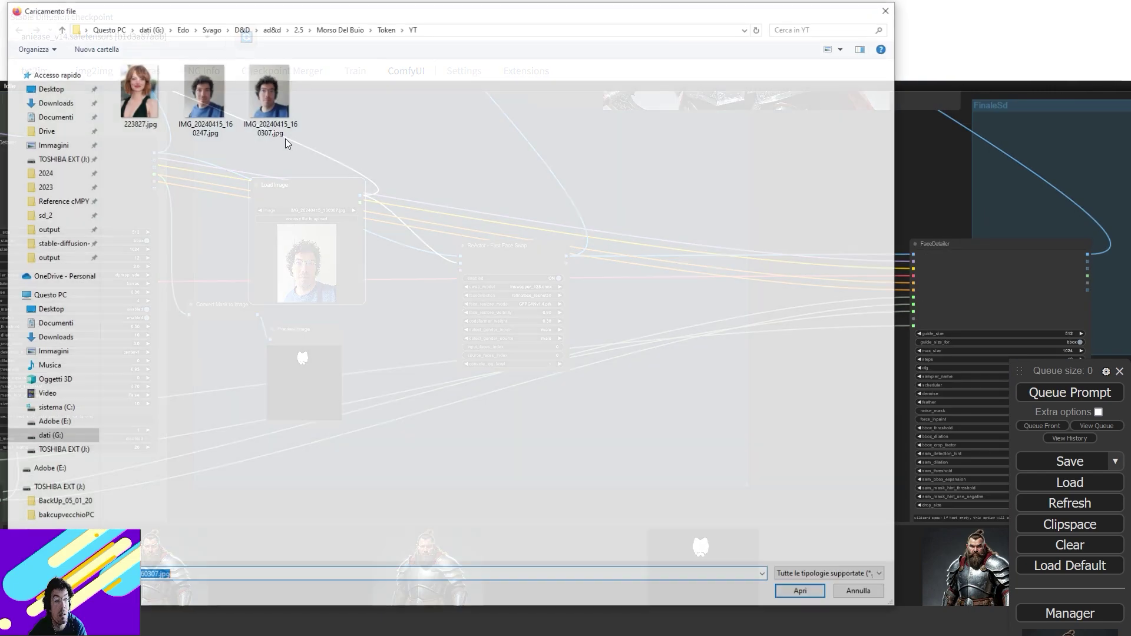
double_click(159, 97)
Switch both the input and source gender detection options of the ReActor - Fast Face Swap node to the preceding choice
scroll(340, 286, up, 5)
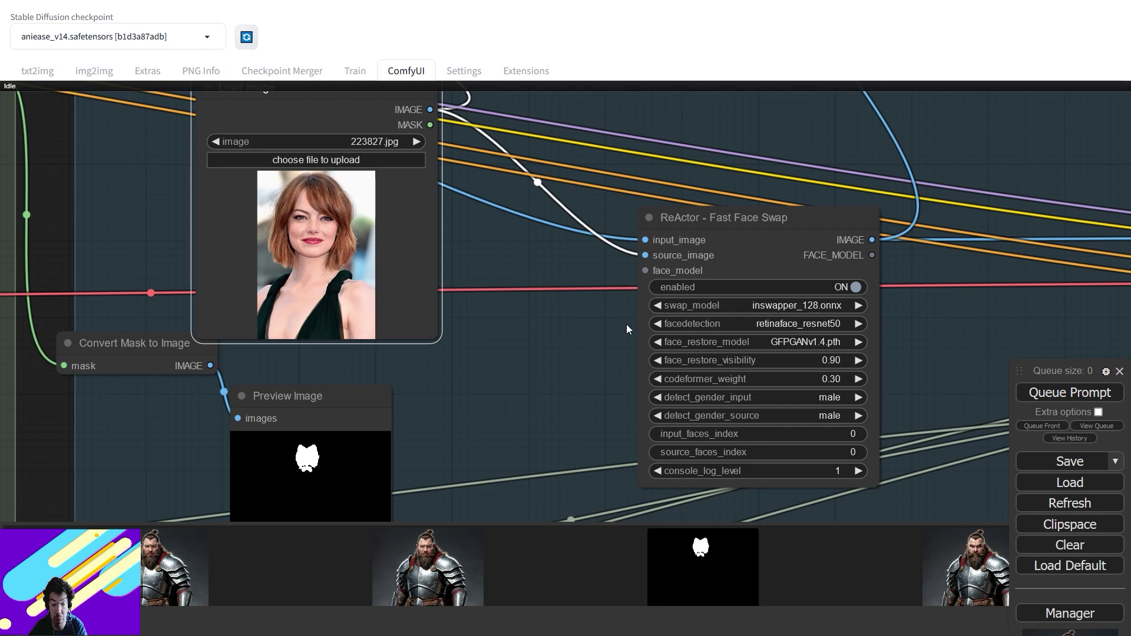
click(658, 397)
click(658, 416)
Replace "male" with "famale" at the start of the positive prompt in the Eff. Loader SDXL node
drag(253, 354, 744, 308)
scroll(747, 283, down, 2)
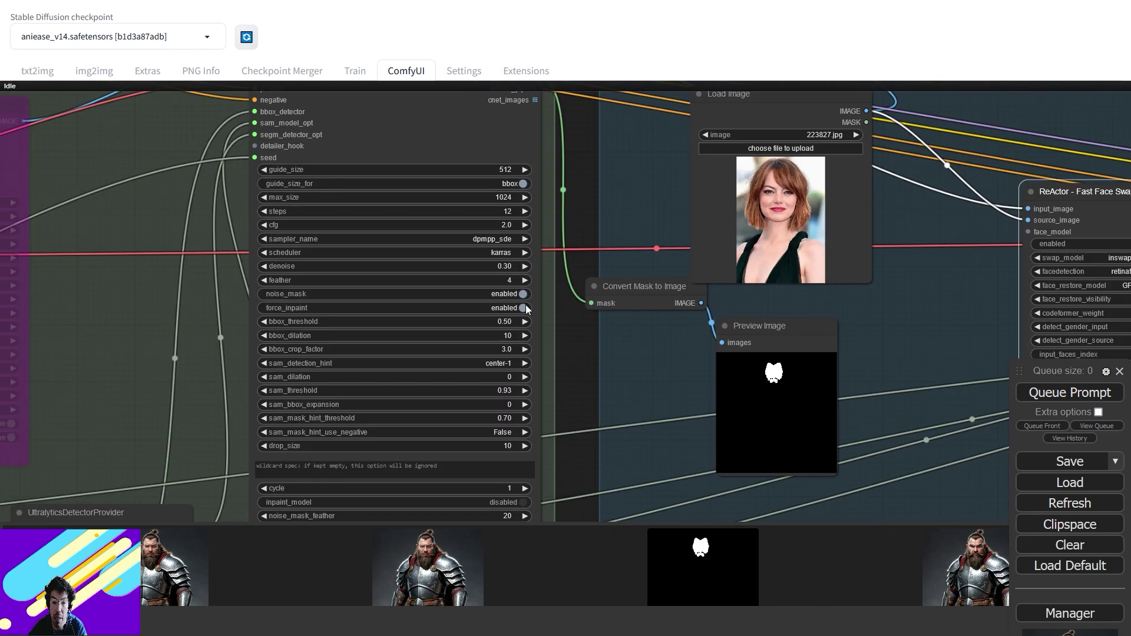
scroll(747, 282, down, 4)
scroll(530, 298, up, 4)
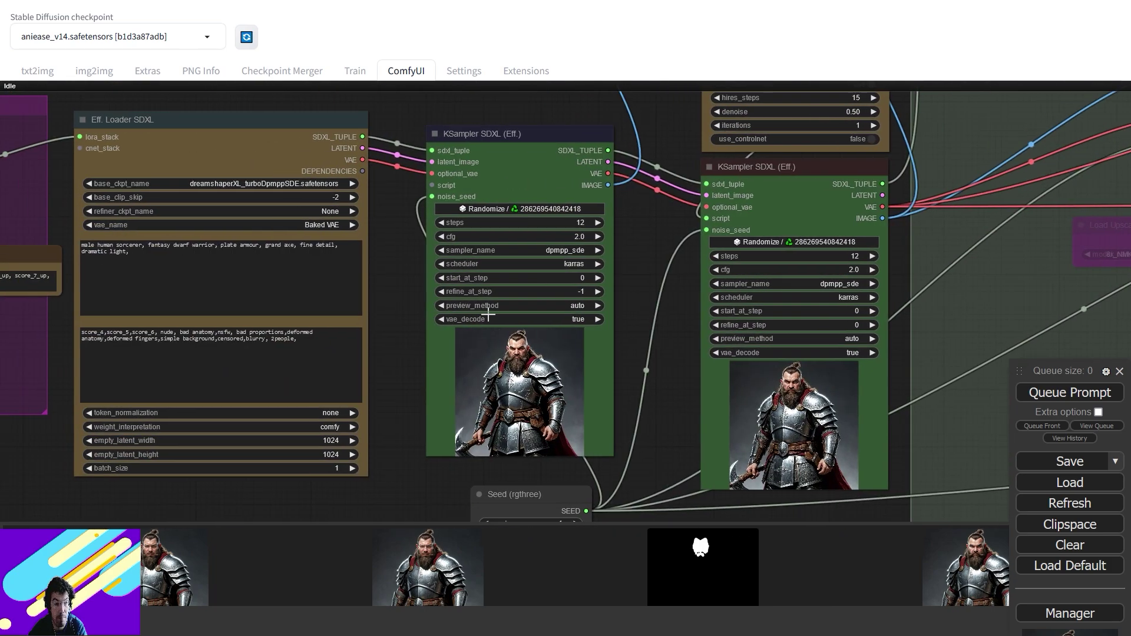
scroll(534, 294, up, 1)
scroll(534, 294, up, 2)
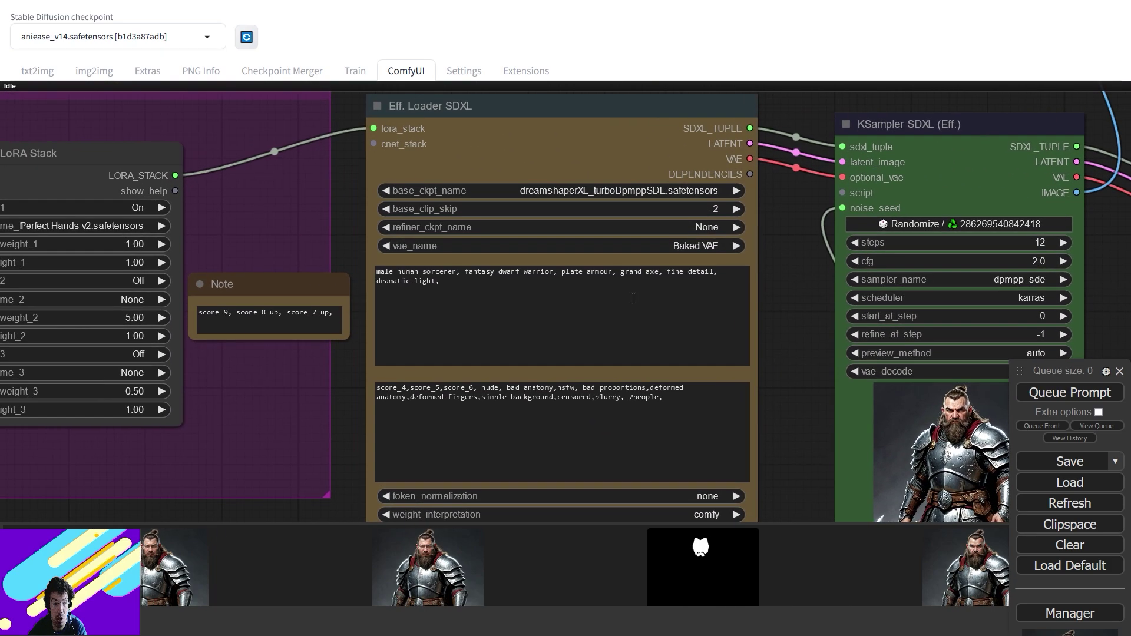
scroll(757, 300, up, 2)
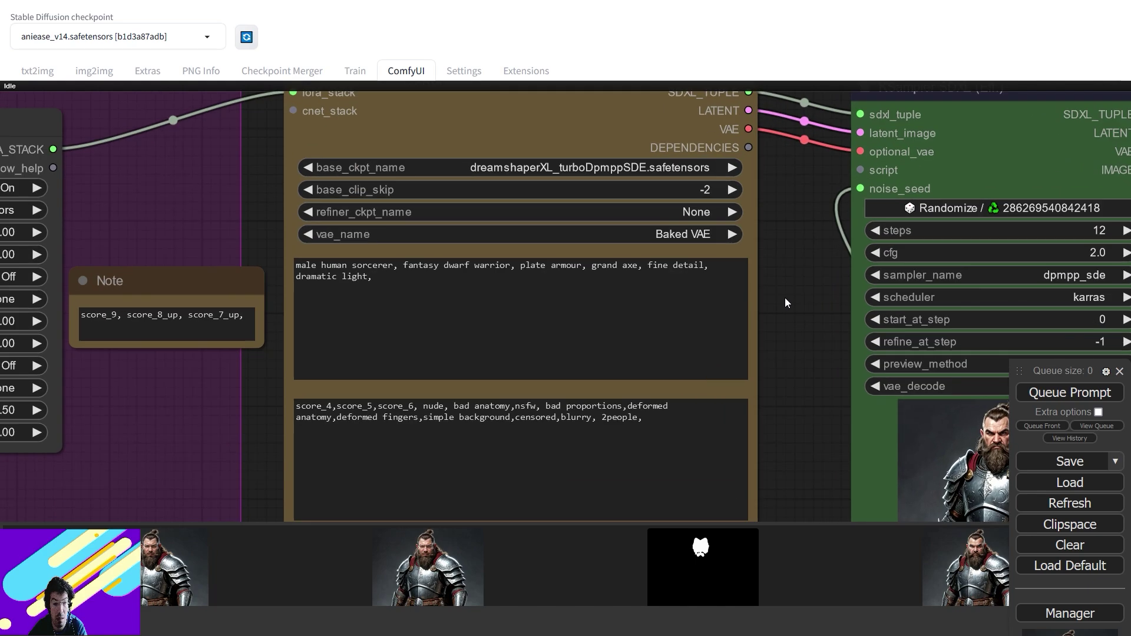
double_click(322, 267)
text(famale)
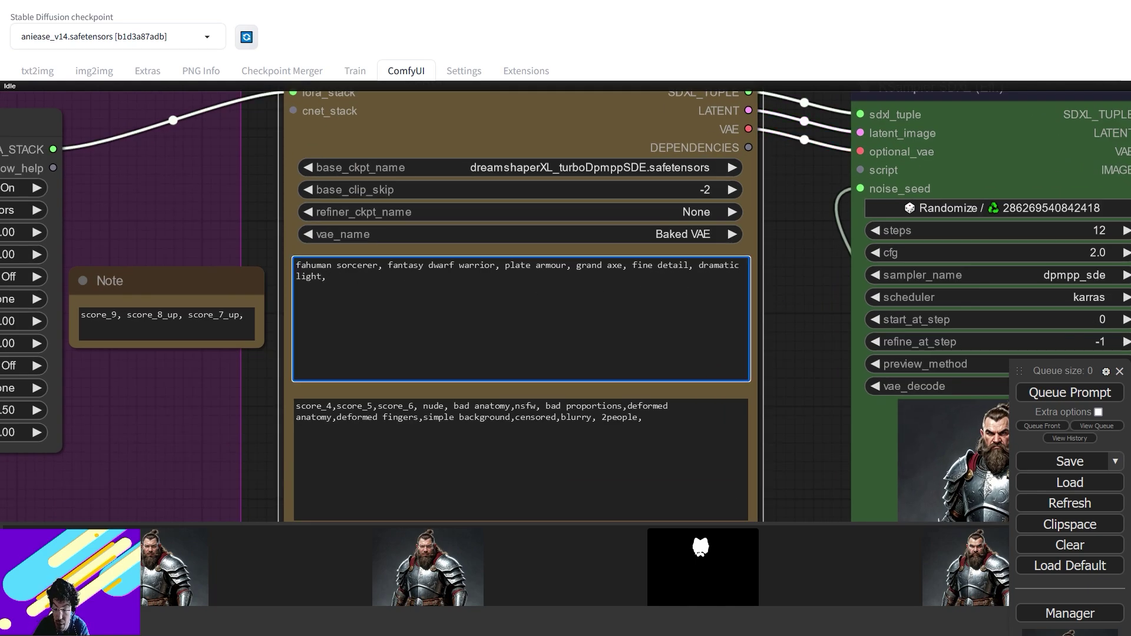
double_click(341, 267)
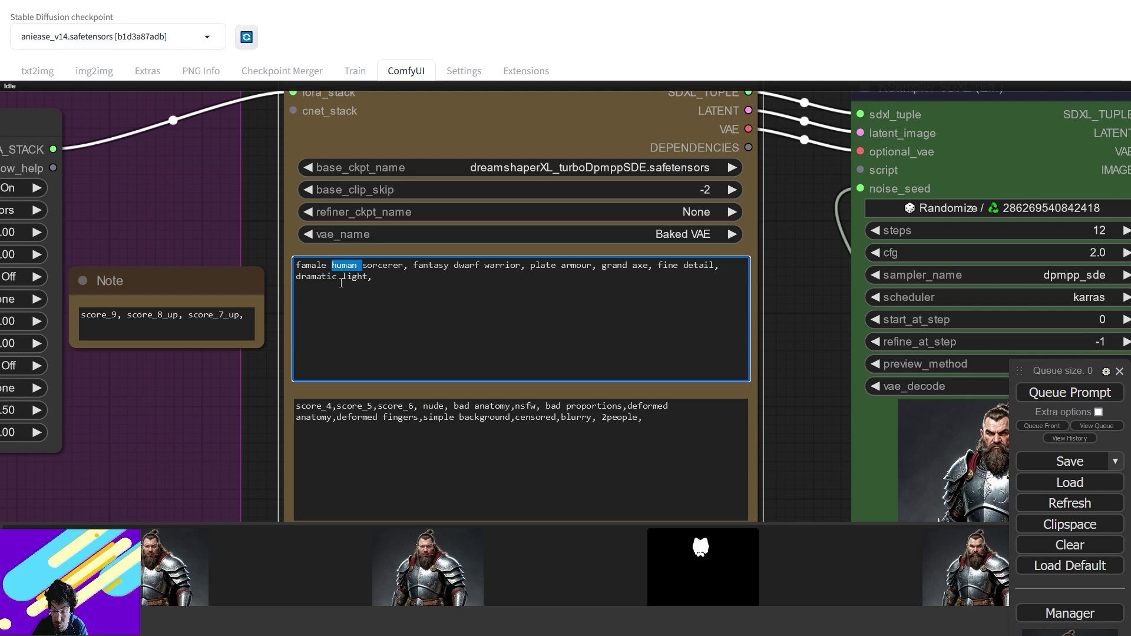
text(t)
key(BackSpace)
text(he)
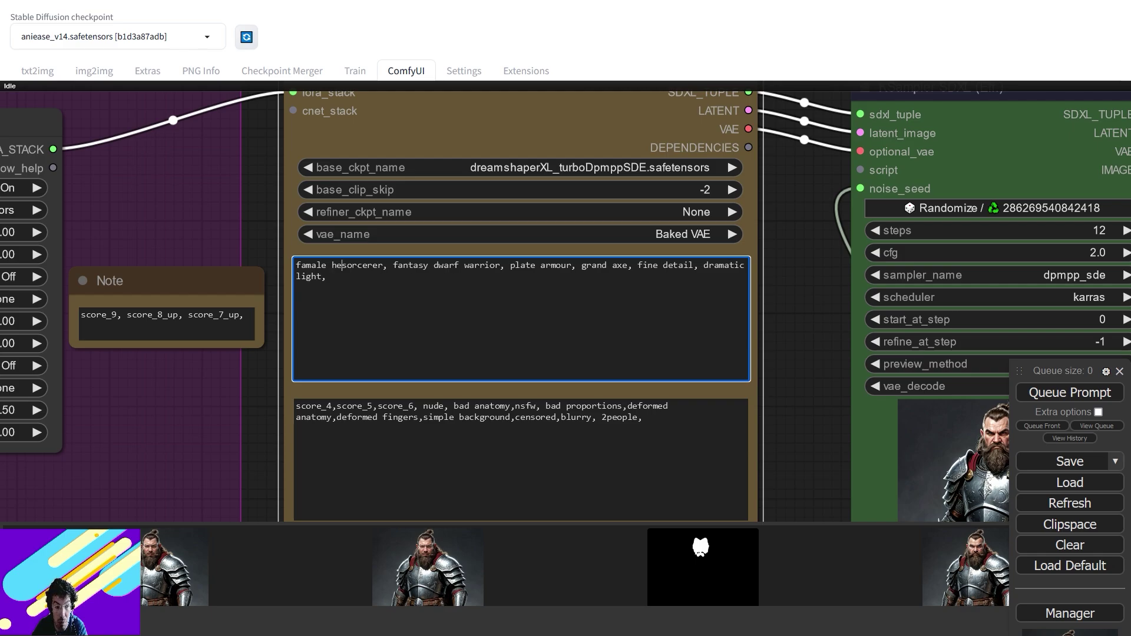
key(BackSpace)
text(uman)
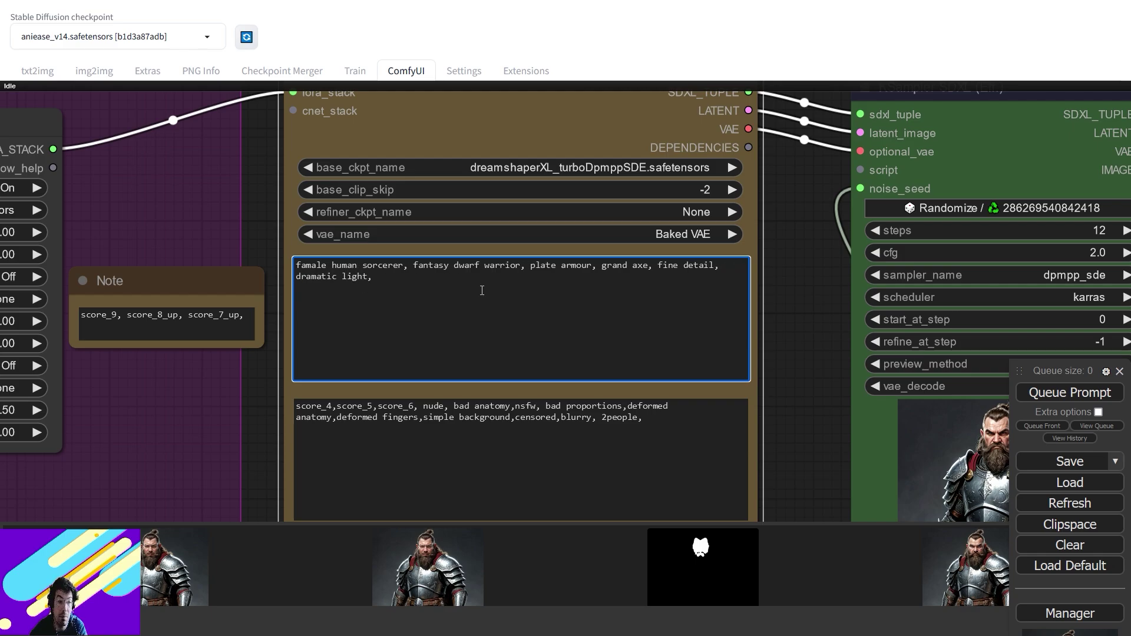
Replace "sorcerer" with "cleric" and "dwarf" with "human" in the positive prompt
double_click(374, 266)
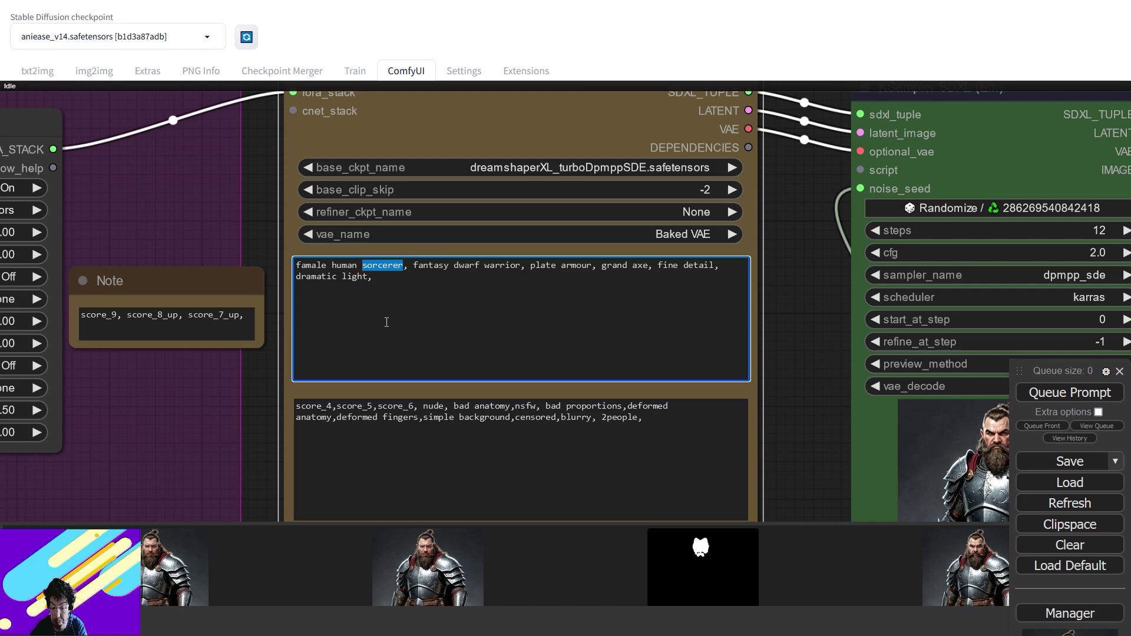
text(cleric)
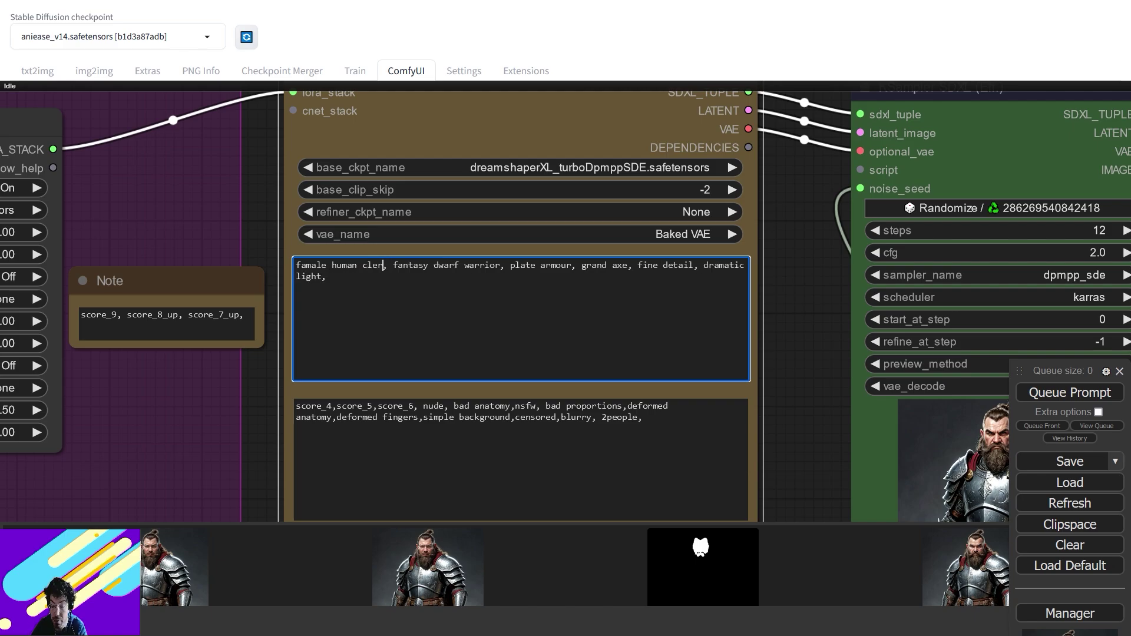
double_click(457, 267)
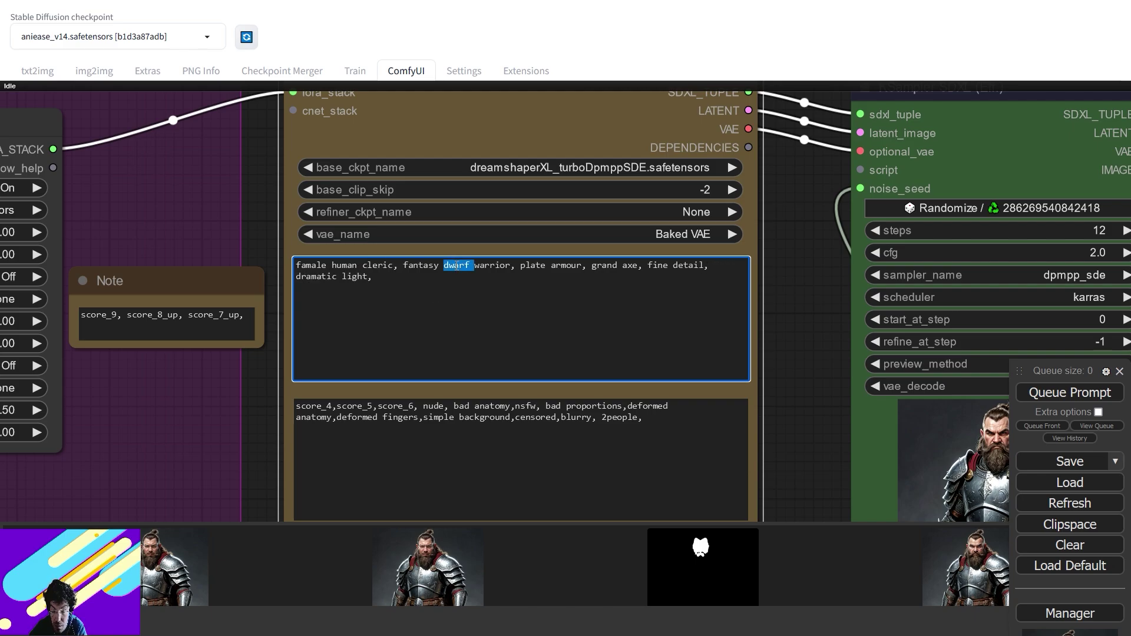
text(hman)
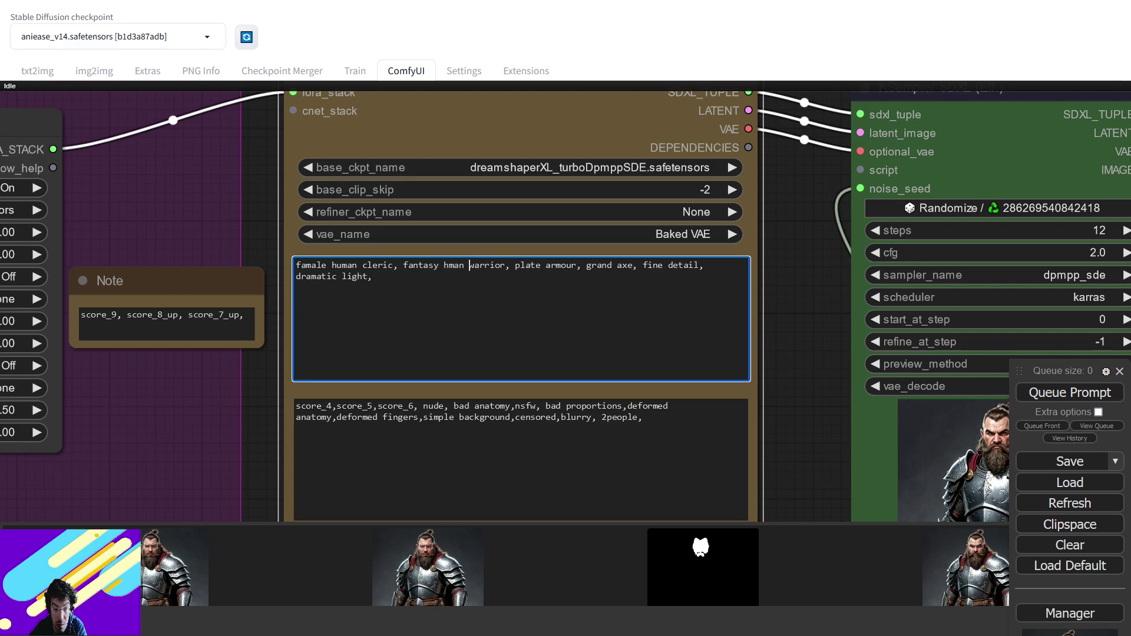
click(448, 265)
text(u)
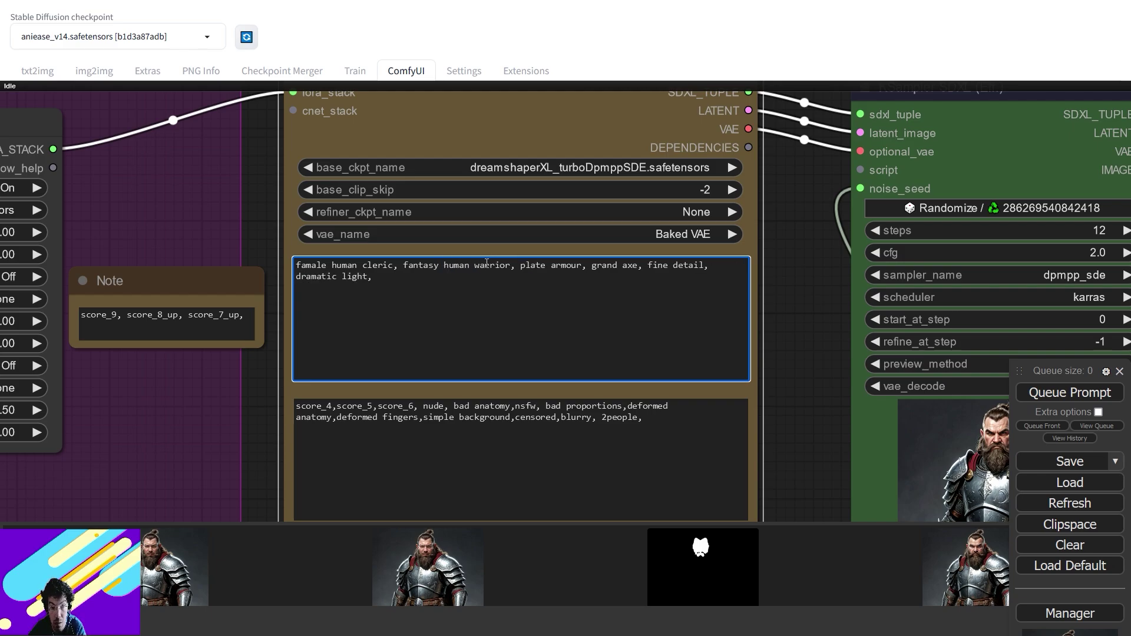
Replace "warrior" with "cleric" so the second prompt phrase reads "fantasy human cleric"
click(486, 266)
key(BackSpace)
key(BackSpace)
text(cla)
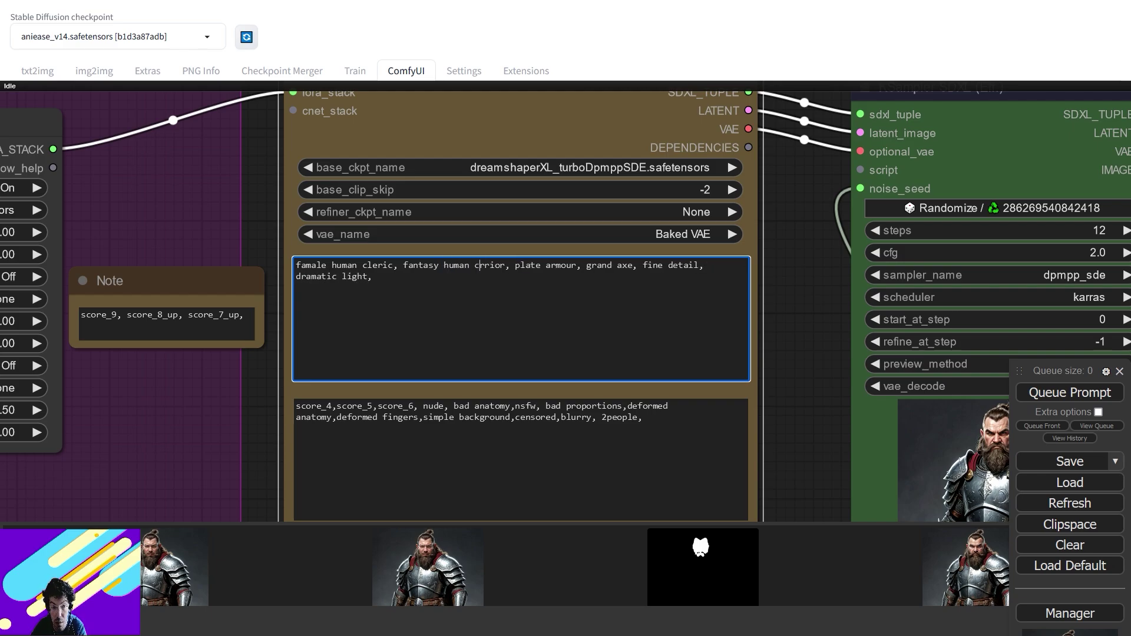
key(BackSpace)
text(e)
key(Delete)
key(Delete)
key(Delete)
key(Delete)
text(ric)
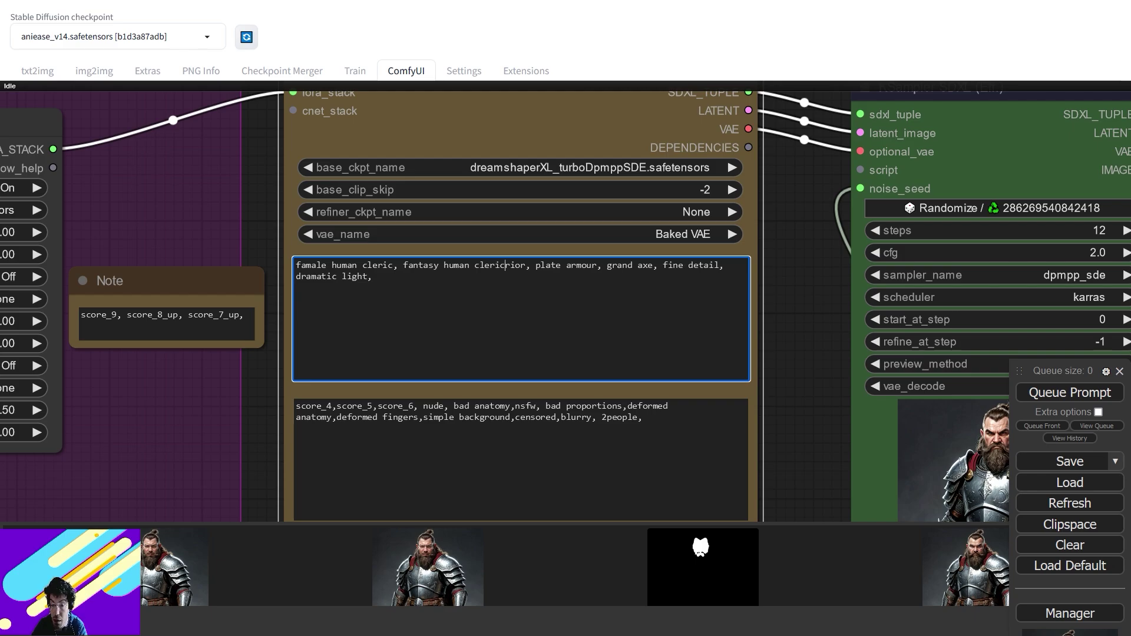
key(Delete)
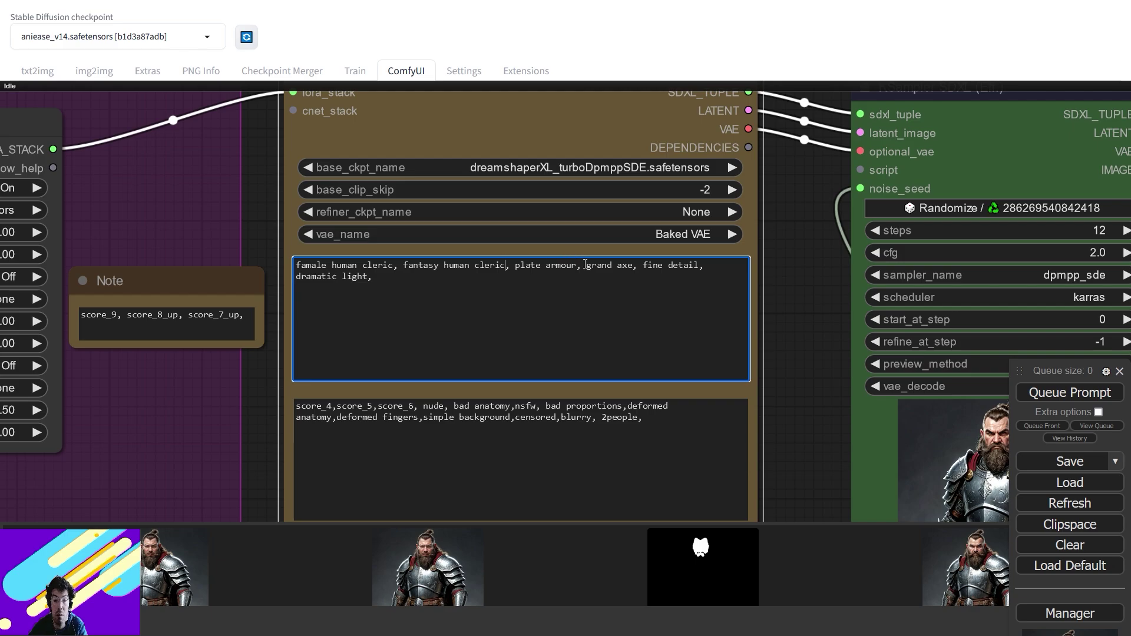
Replace "plate armour" with "golden cloth" in the positive prompt and remove "grand axe"
drag(578, 264, 518, 271)
text(golden clo)
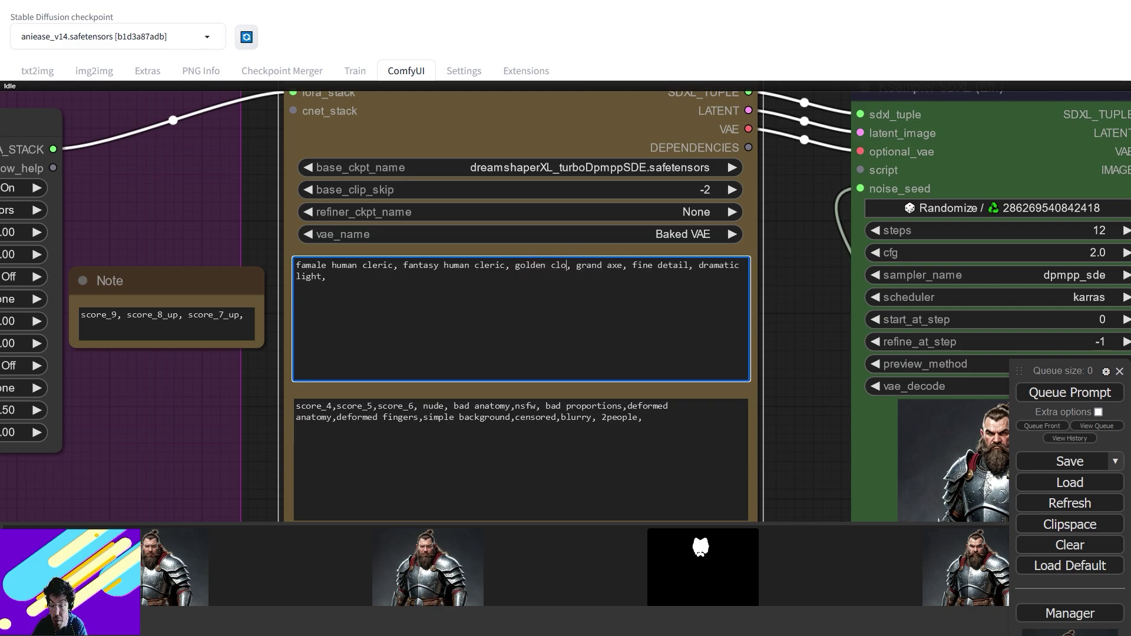
text(th)
drag(583, 267, 635, 267)
key(BackSpace)
key(BackSpace)
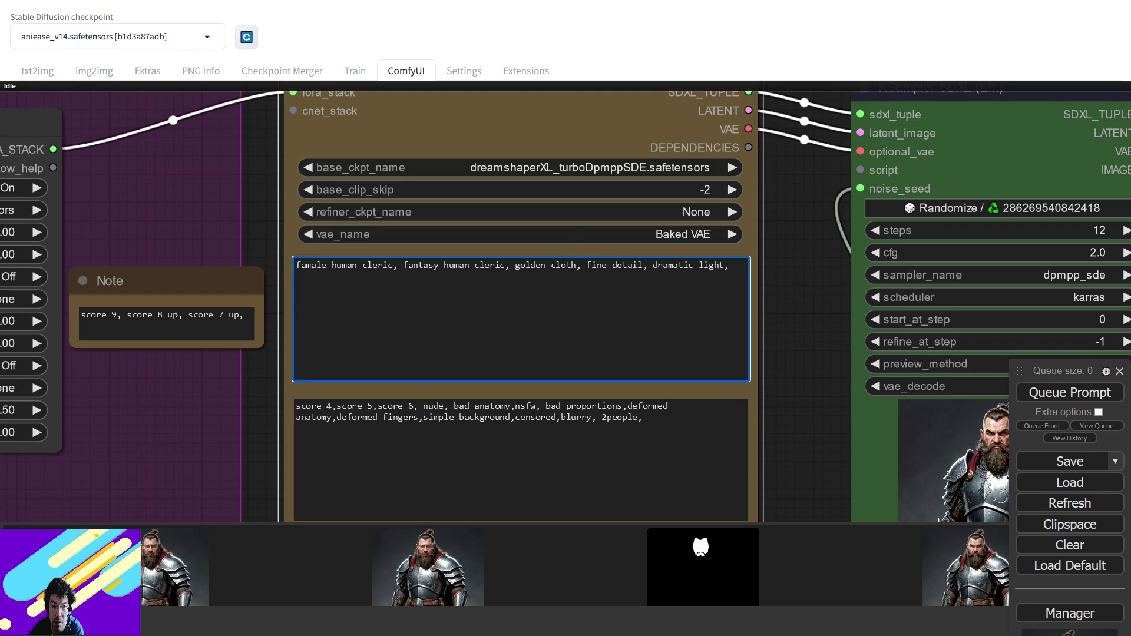
Queue the workflow with the cleric prompt and watch the portrait form in the first KSampler SDXL node
click(1051, 394)
drag(590, 320, 422, 296)
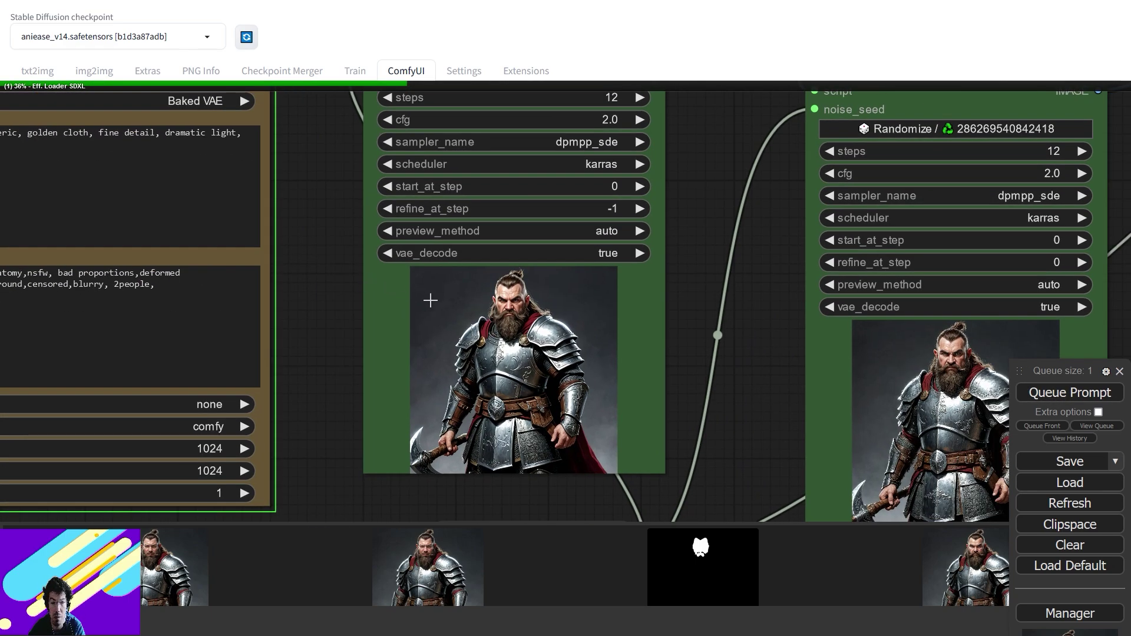
scroll(589, 310, down, 1)
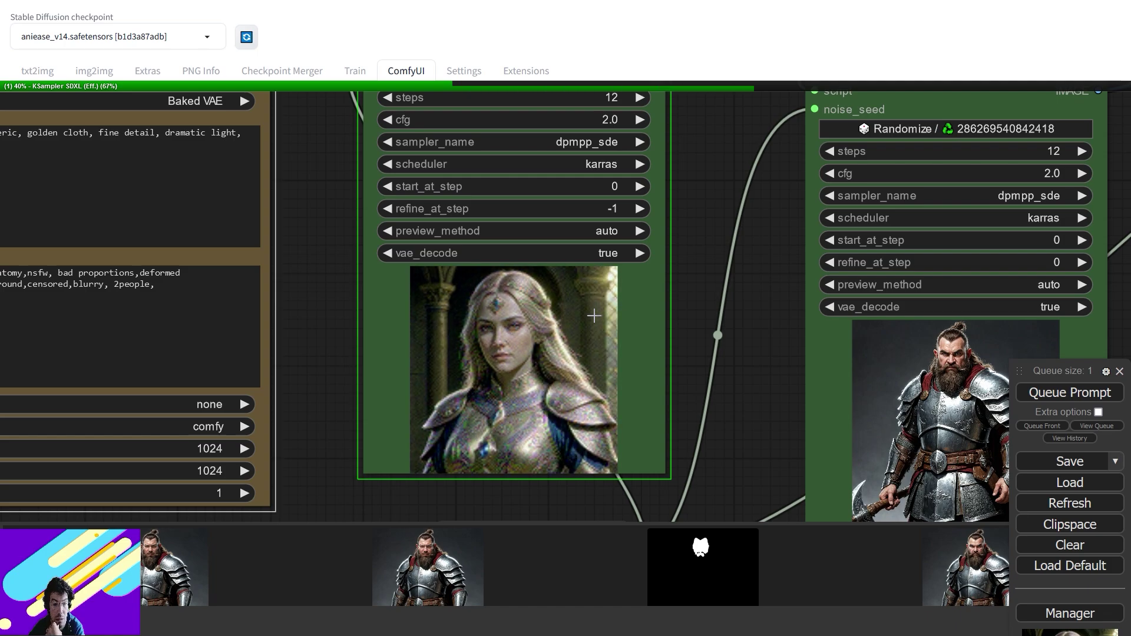
scroll(693, 452, down, 5)
drag(693, 451, 591, 453)
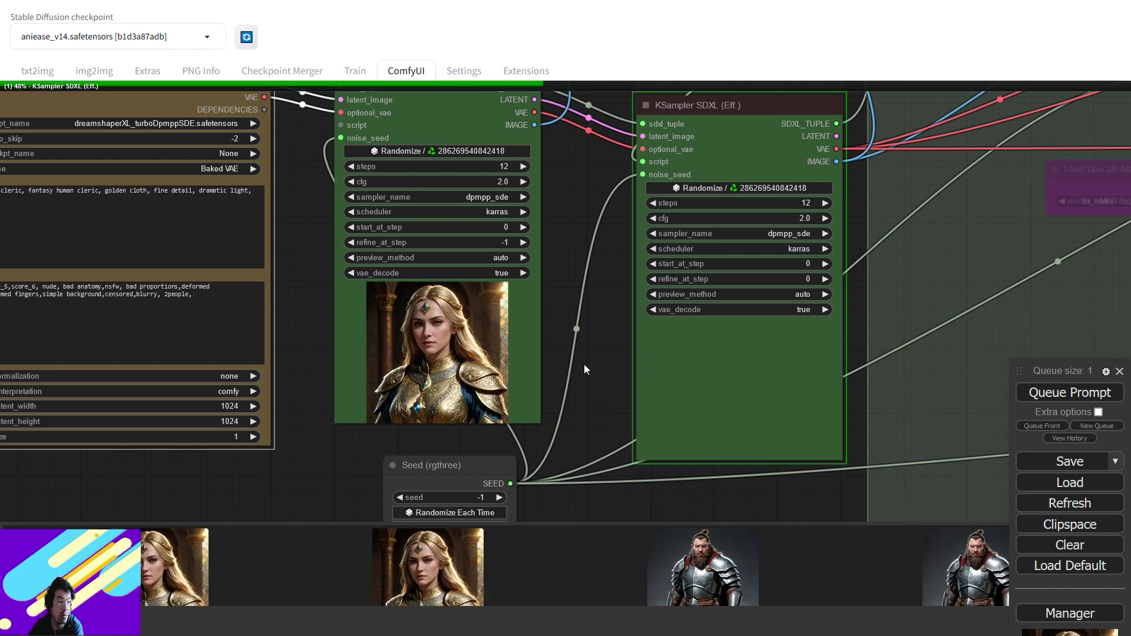
Compare the cleric portrait from the first KSampler SDXL node with the developing preview in the second KSampler
scroll(574, 356, up, 8)
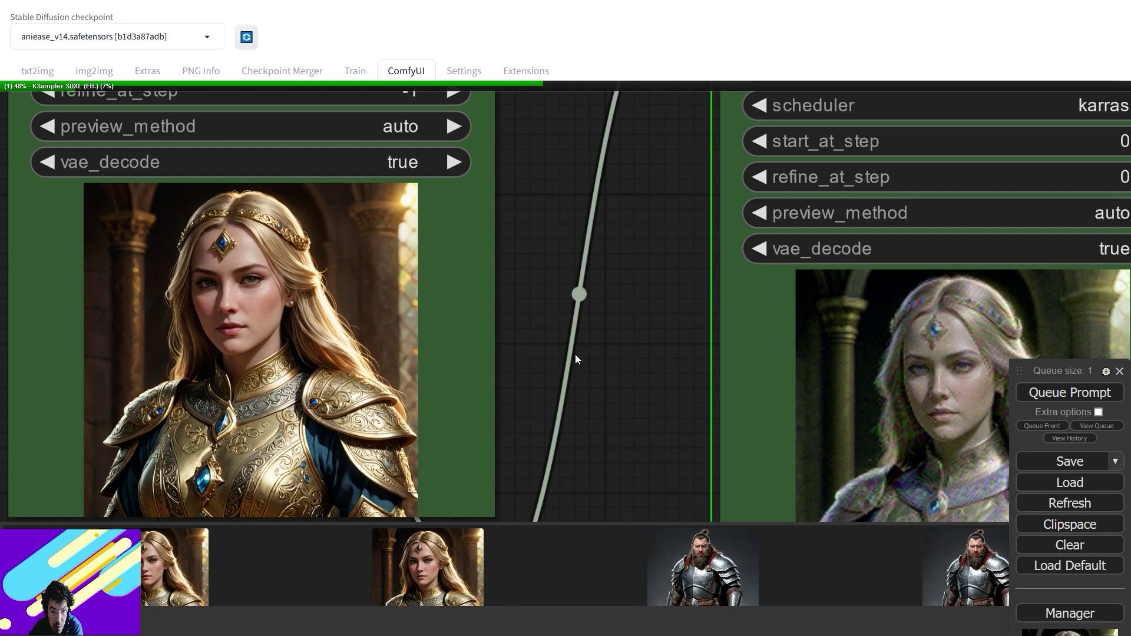
drag(550, 363, 711, 323)
scroll(873, 248, down, 9)
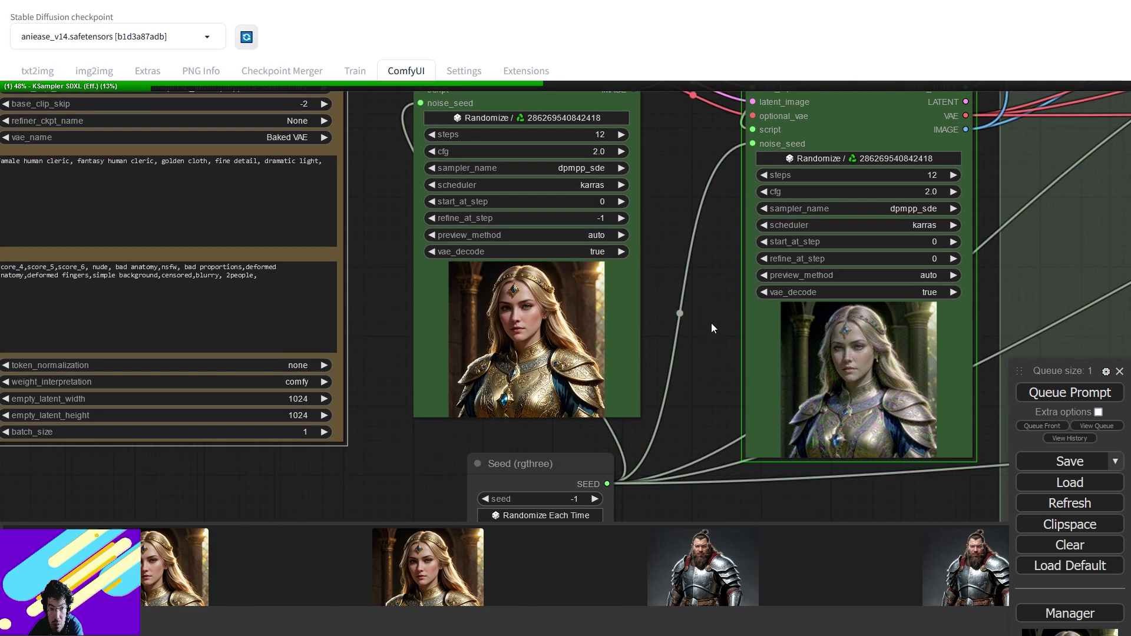
scroll(712, 323, up, 5)
drag(671, 324, 658, 388)
scroll(658, 388, down, 6)
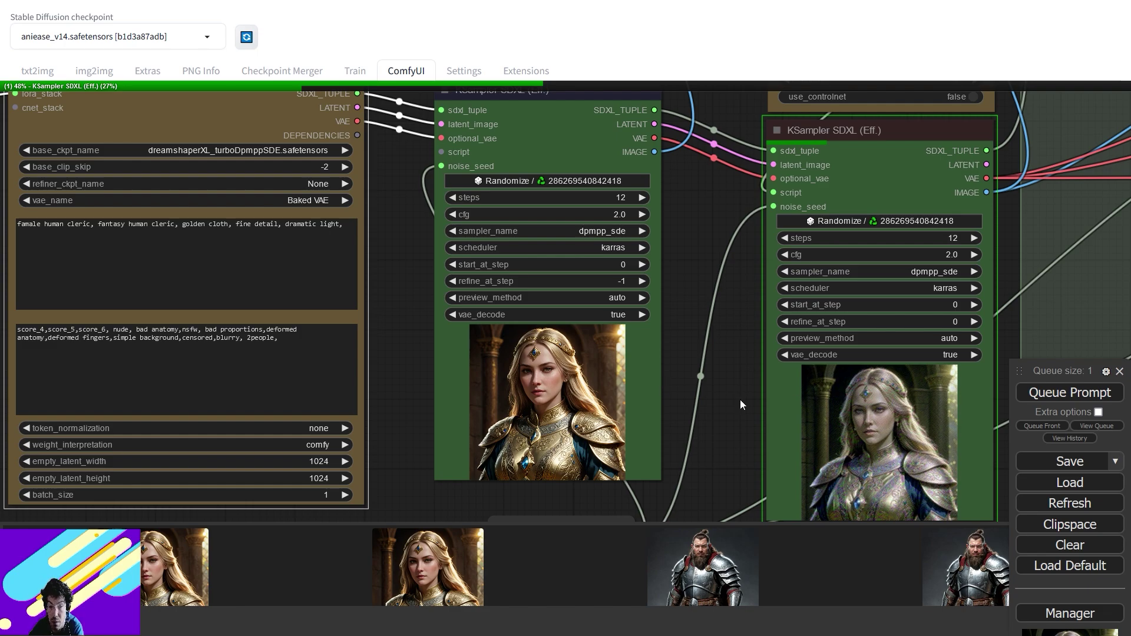
drag(740, 400, 479, 257)
drag(775, 217, 824, 456)
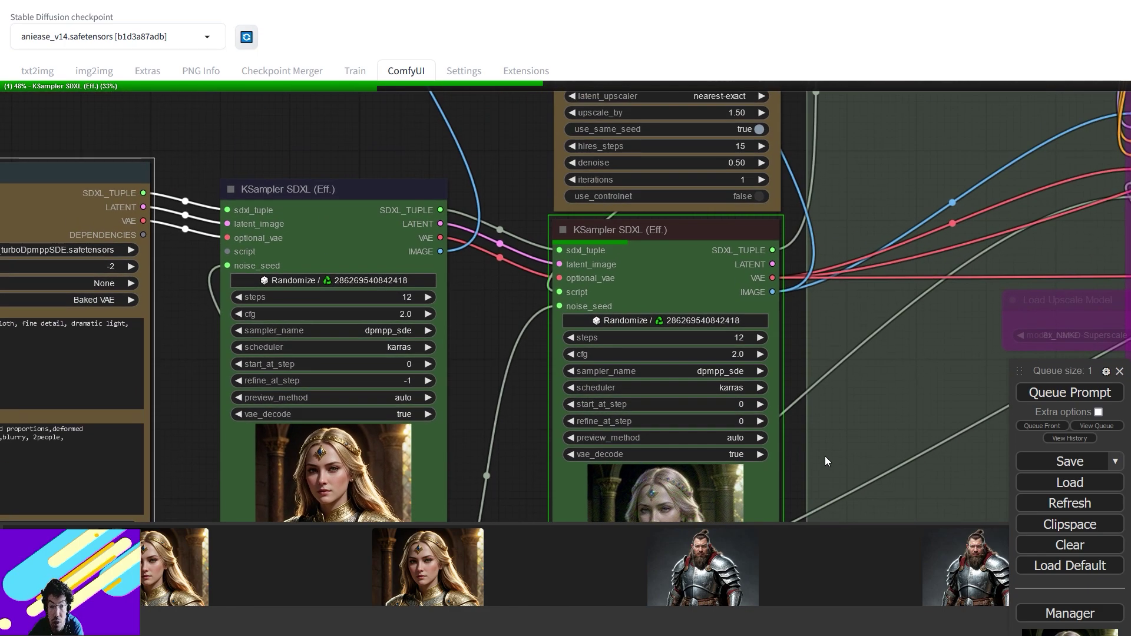
drag(825, 456, 808, 259)
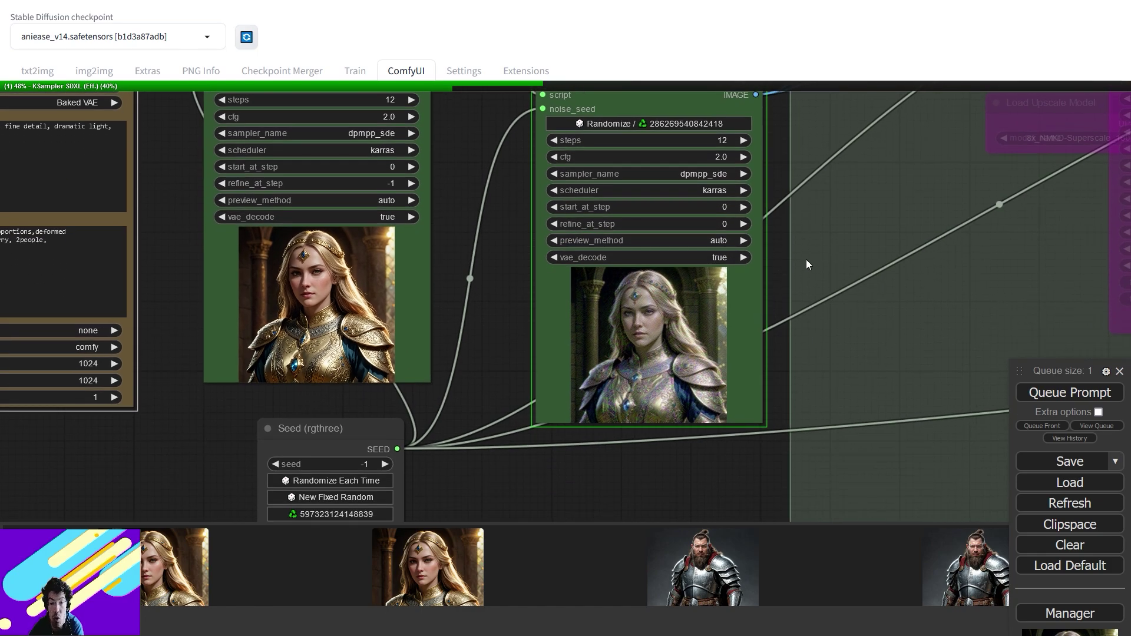
drag(813, 255, 864, 237)
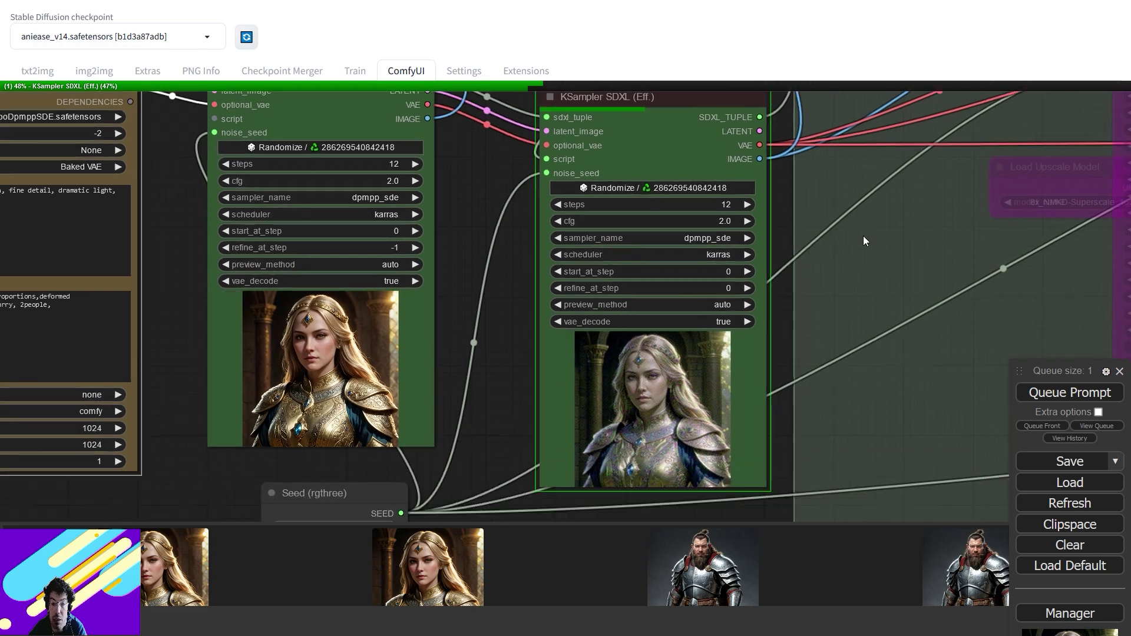
scroll(864, 233, down, 5)
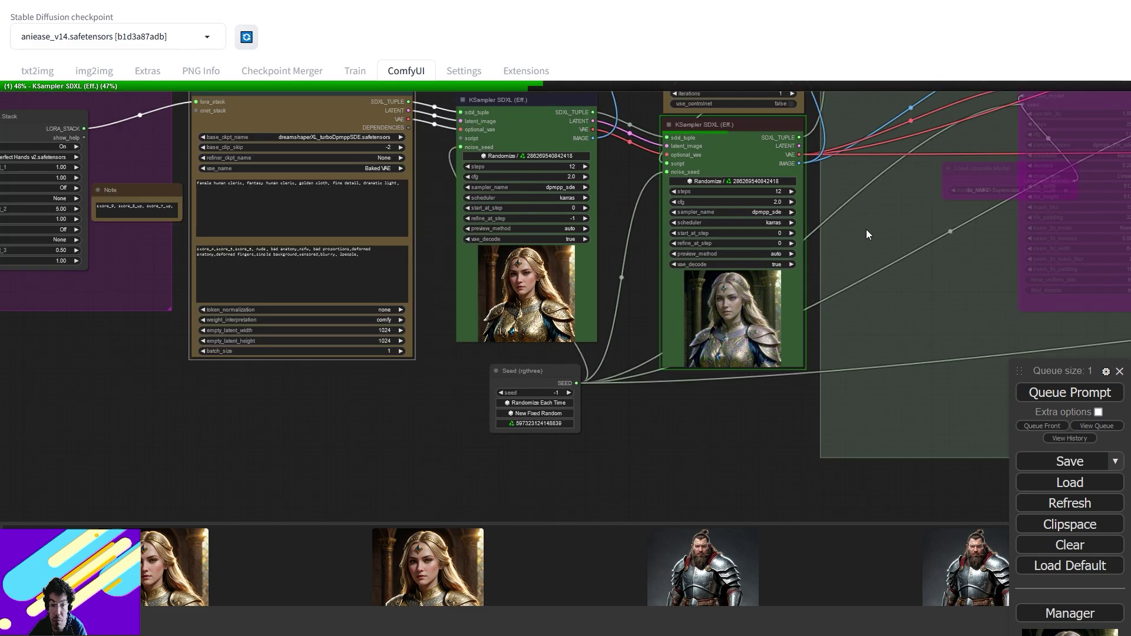
Move the HighRes-Fix Script node and the second KSampler SDXL node higher on the canvas
drag(867, 234, 770, 424)
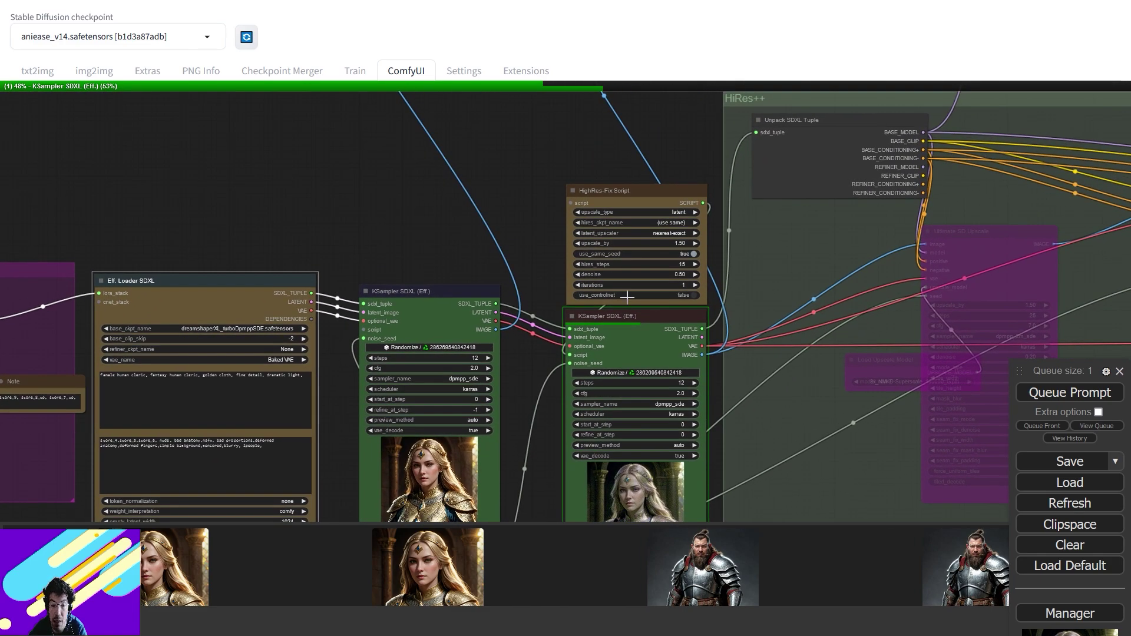
drag(610, 198, 610, 136)
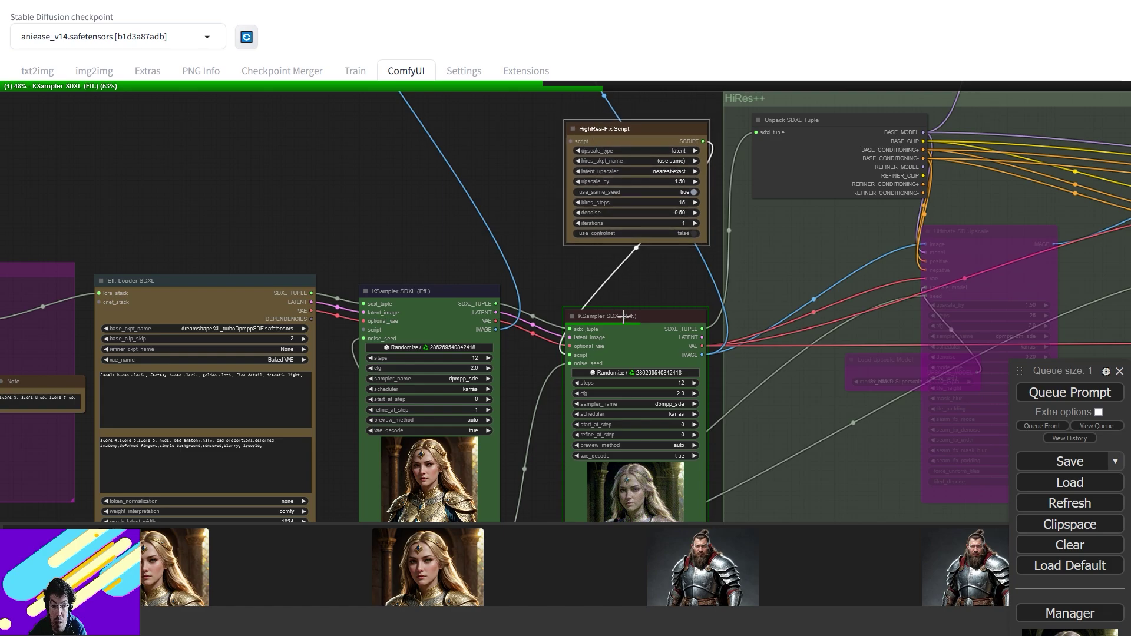
drag(623, 317, 624, 282)
Examine the source photo in the Load Image node and the gender detection settings of the ReActor - Fast Face Swap node
drag(837, 270, 465, 341)
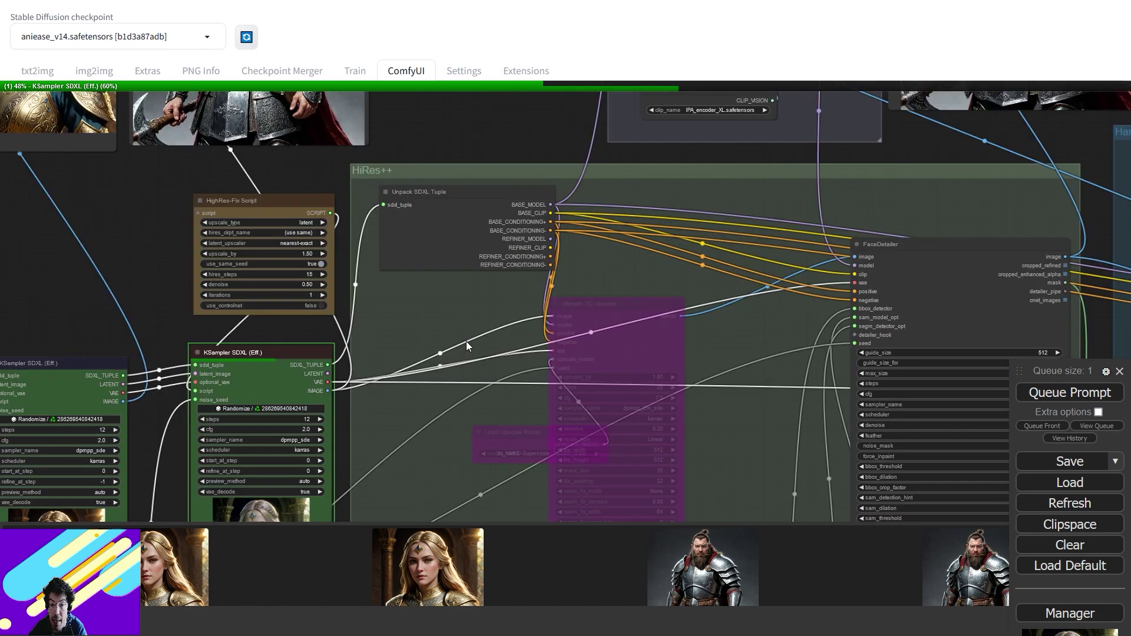
drag(975, 376, 488, 261)
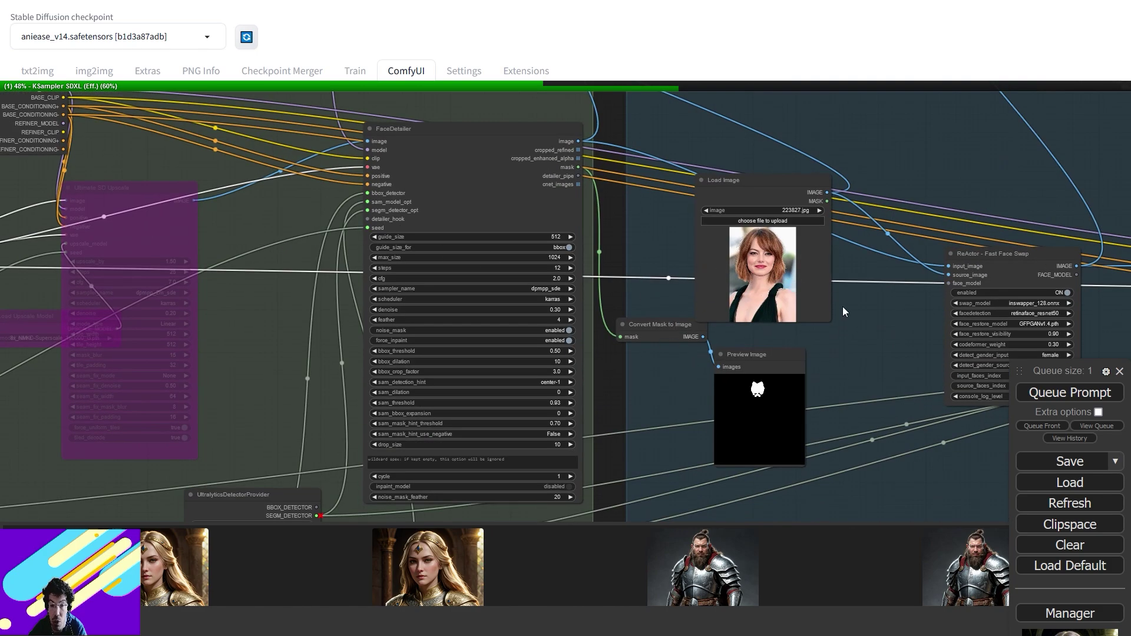
drag(840, 305, 545, 323)
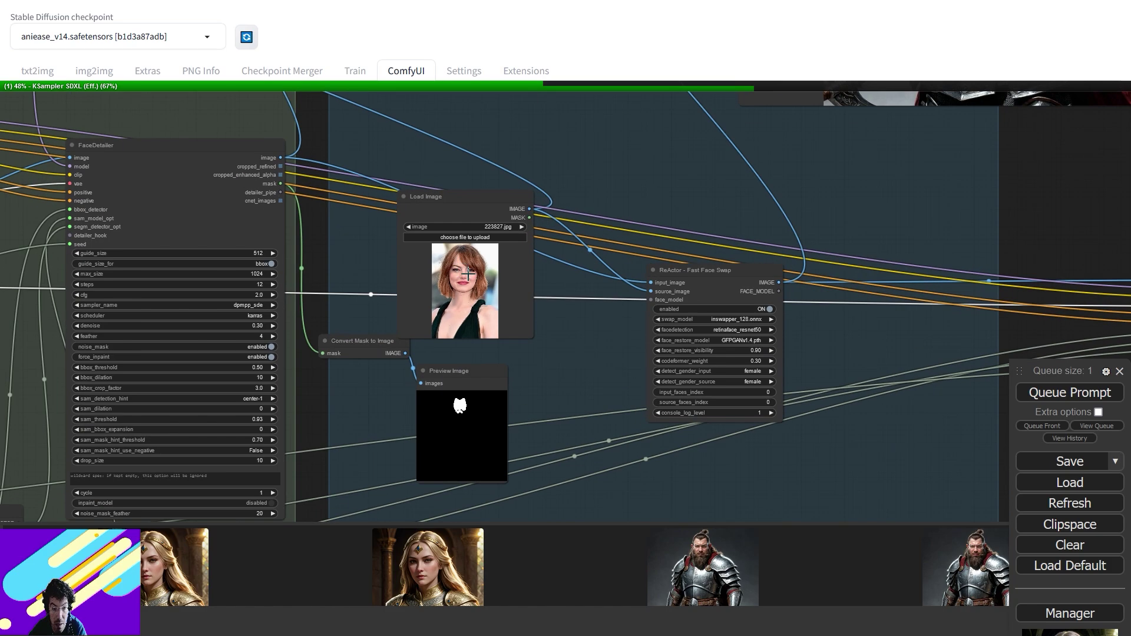
scroll(469, 274, down, 2)
scroll(713, 366, down, 4)
scroll(706, 362, up, 12)
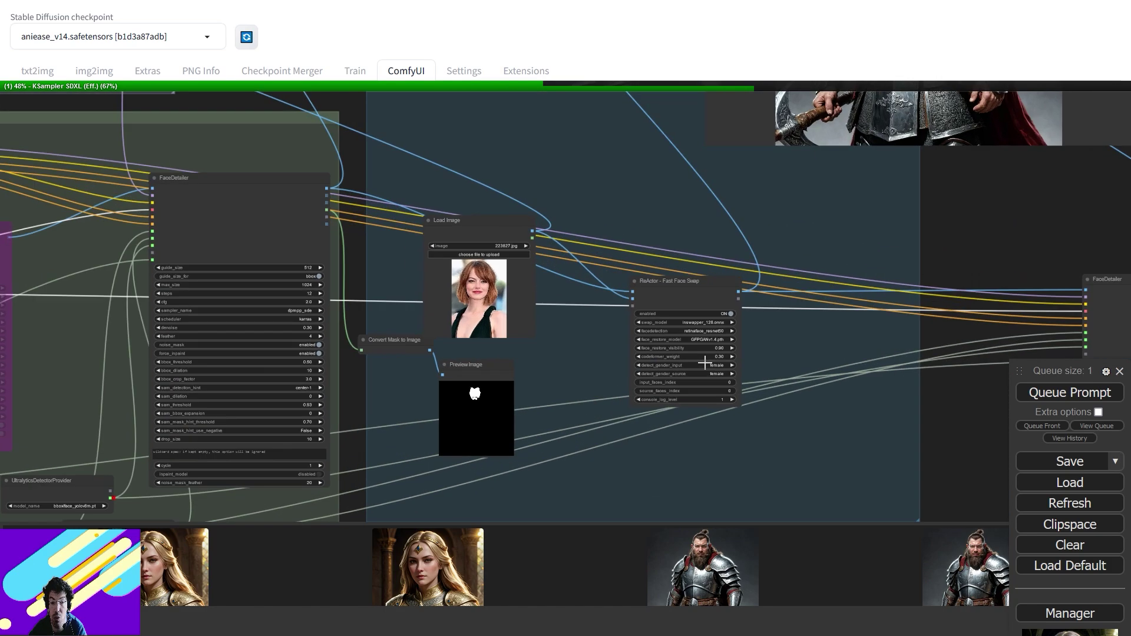
scroll(705, 364, down, 1)
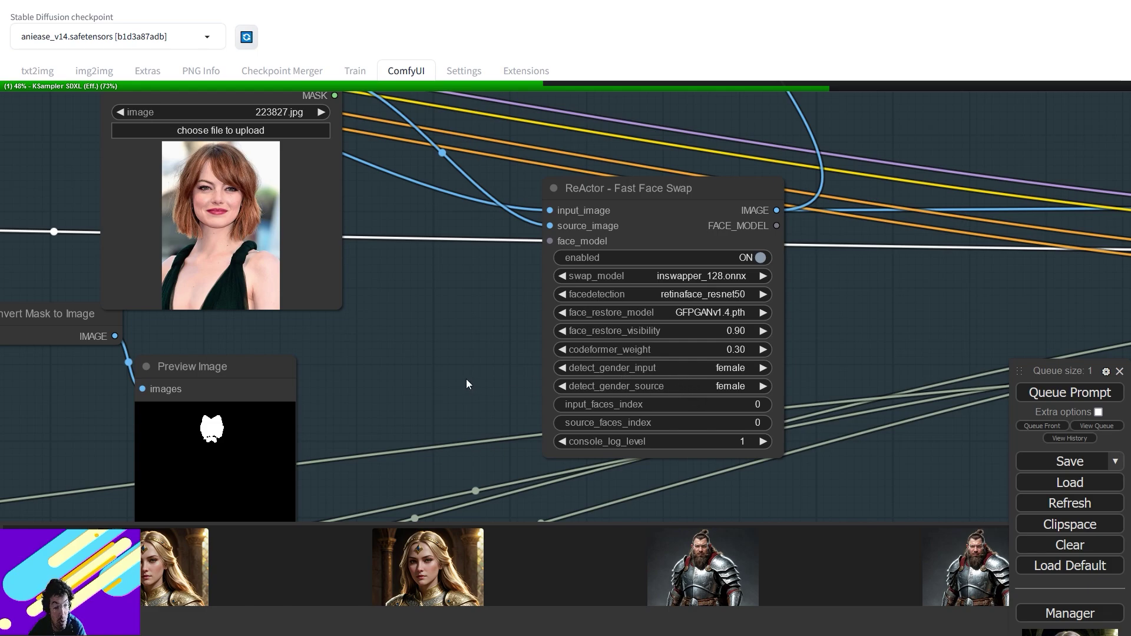
Examine the finished cleric portrait in the second KSampler SDXL node against the one from the first KSampler
scroll(465, 379, down, 3)
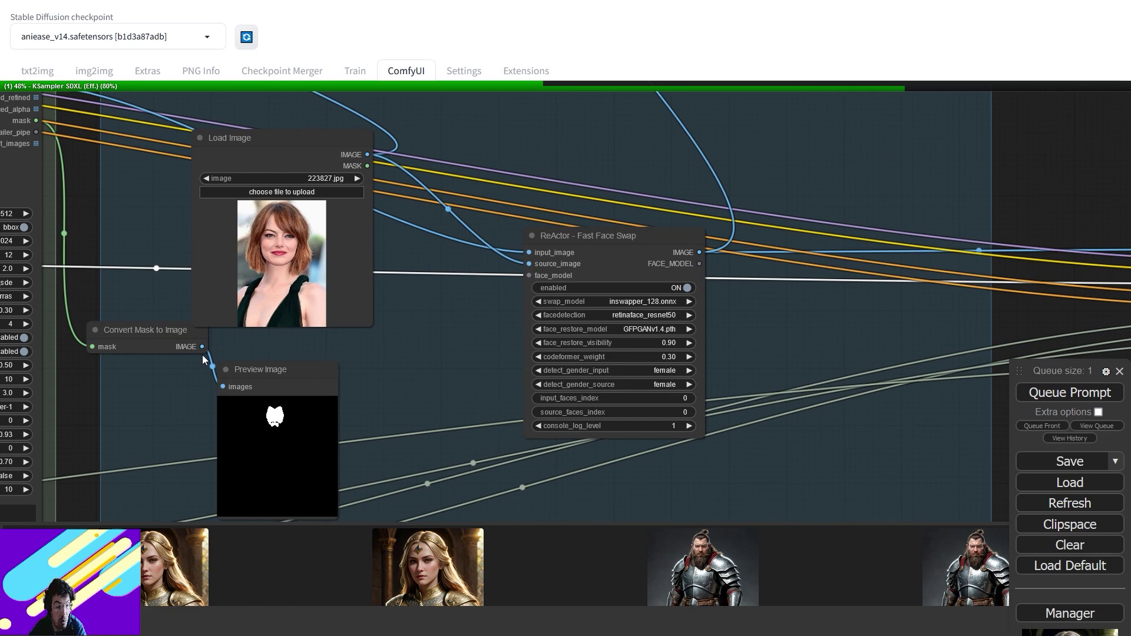
drag(180, 312, 819, 314)
drag(276, 312, 813, 317)
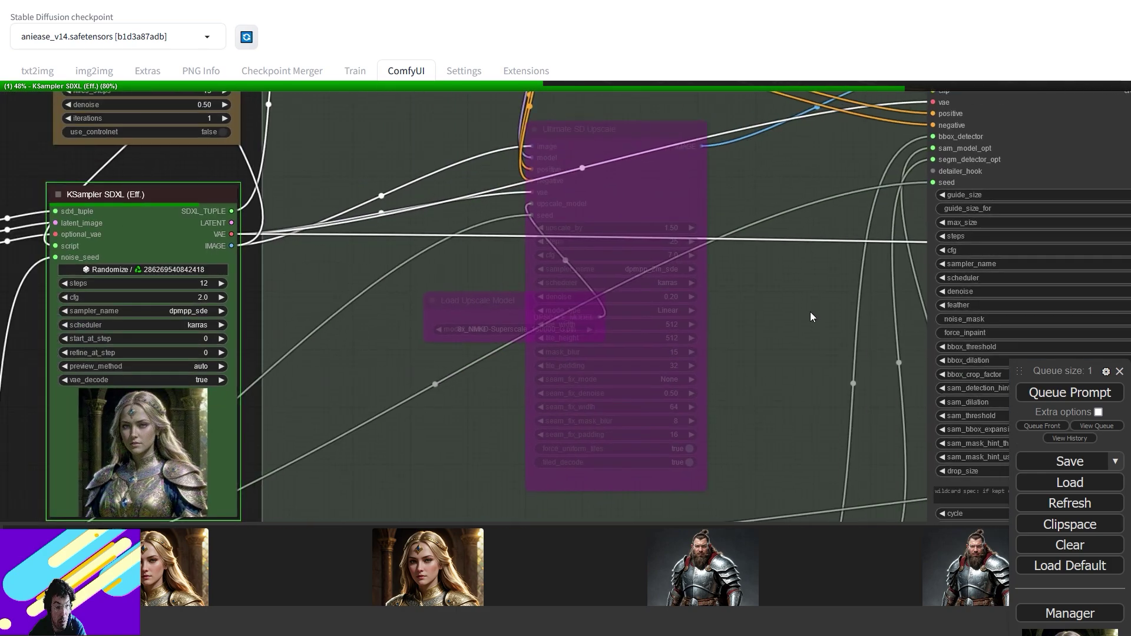
drag(364, 287, 632, 247)
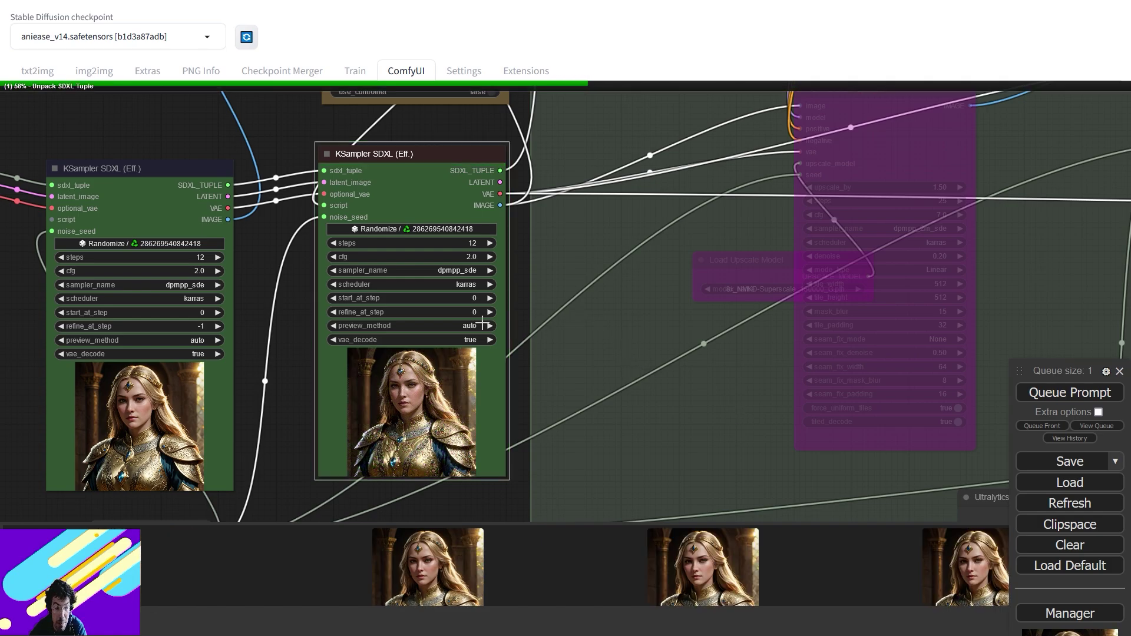
scroll(520, 386, up, 5)
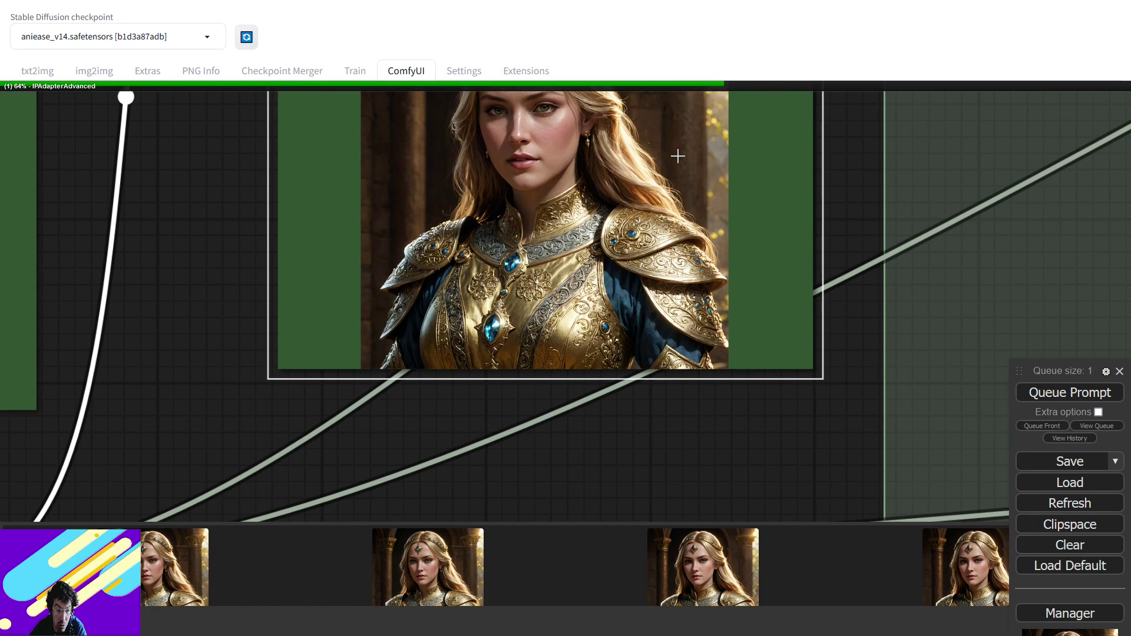
drag(714, 208, 694, 318)
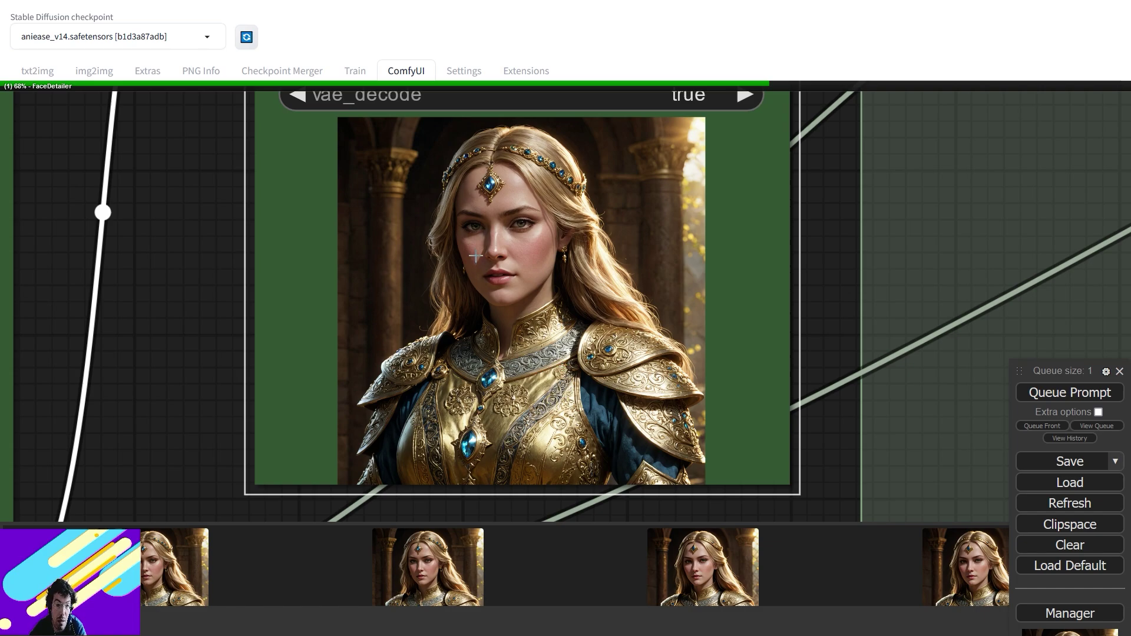
scroll(628, 240, down, 2)
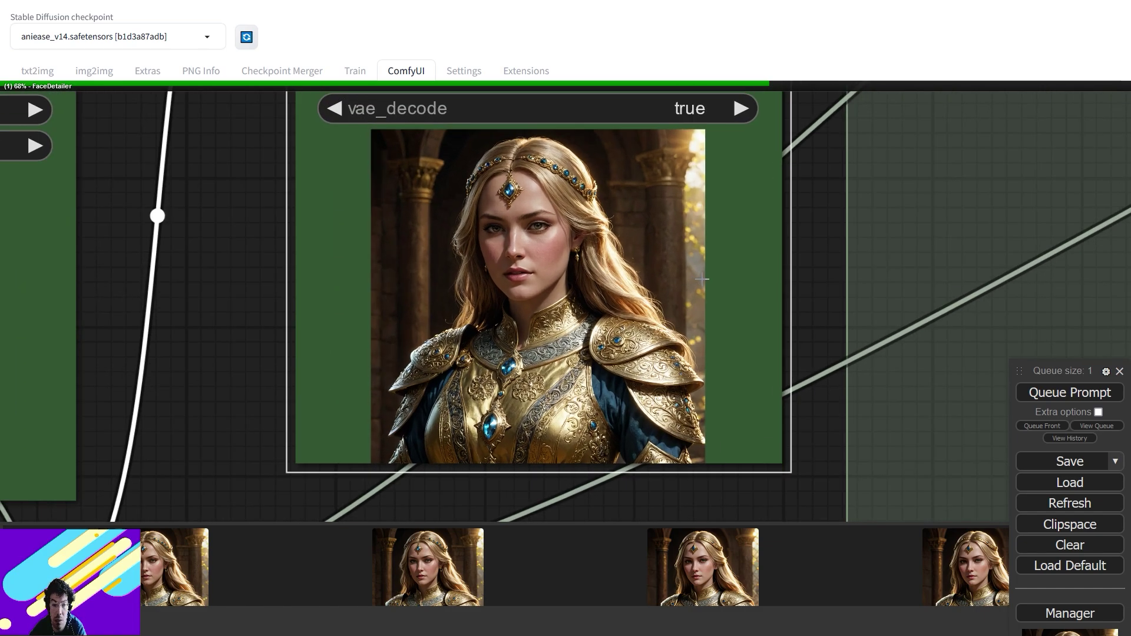
scroll(702, 283, down, 5)
scroll(720, 303, up, 2)
scroll(720, 303, down, 8)
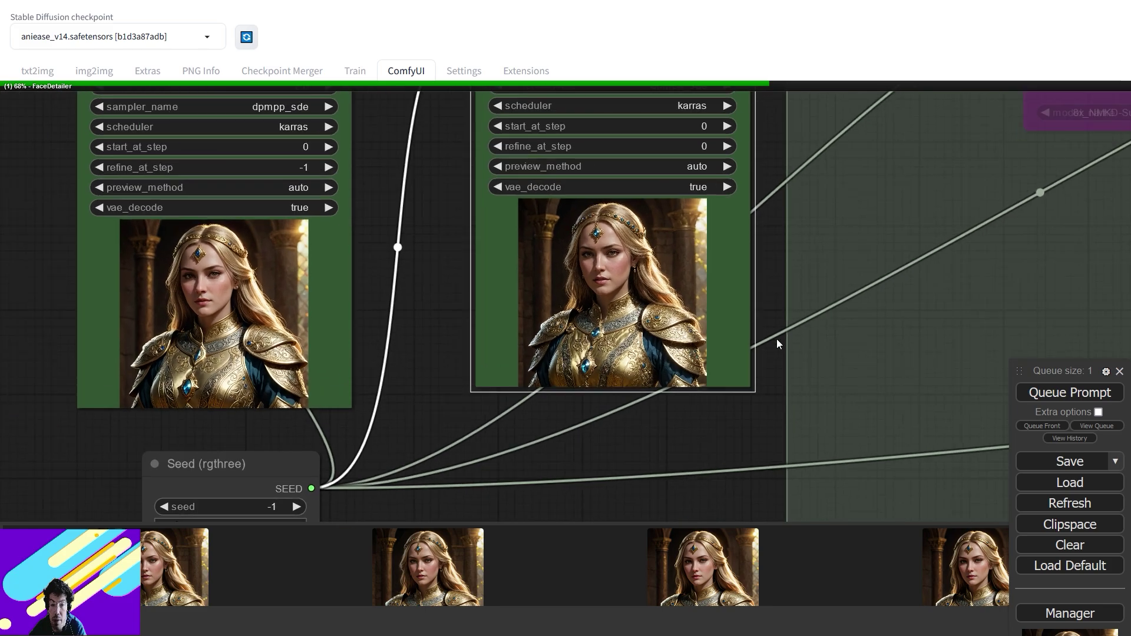
Move the Load Image node with the source photo out of the HandRefiner group toward the KSampler SDXL nodes
scroll(277, 460, up, 4)
drag(610, 288, 669, 374)
scroll(480, 216, up, 4)
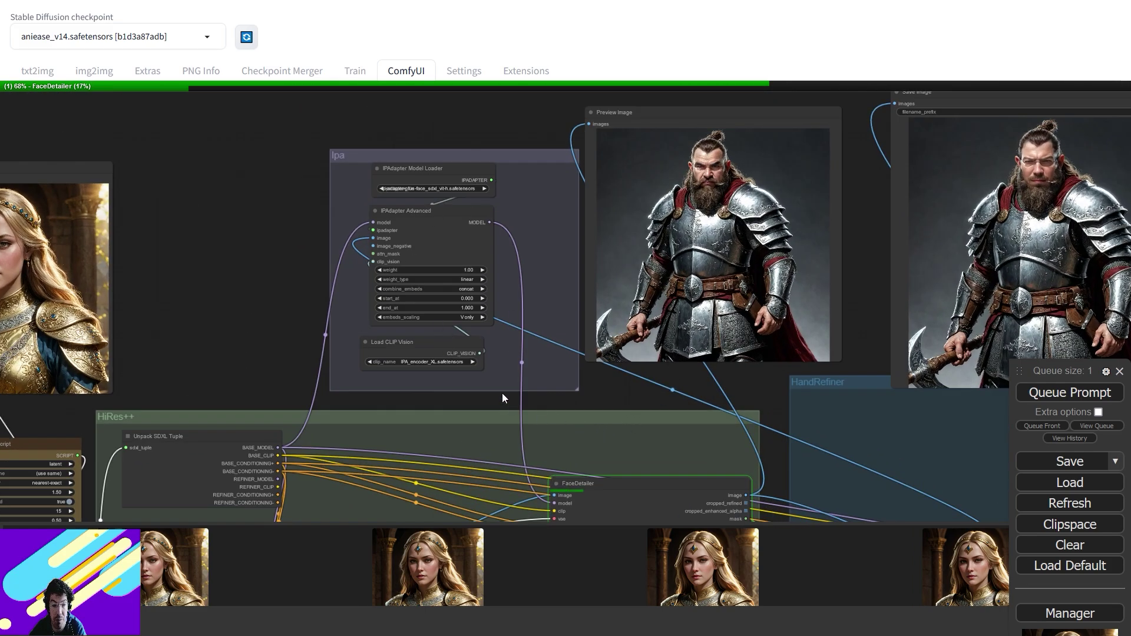
drag(610, 405, 575, 235)
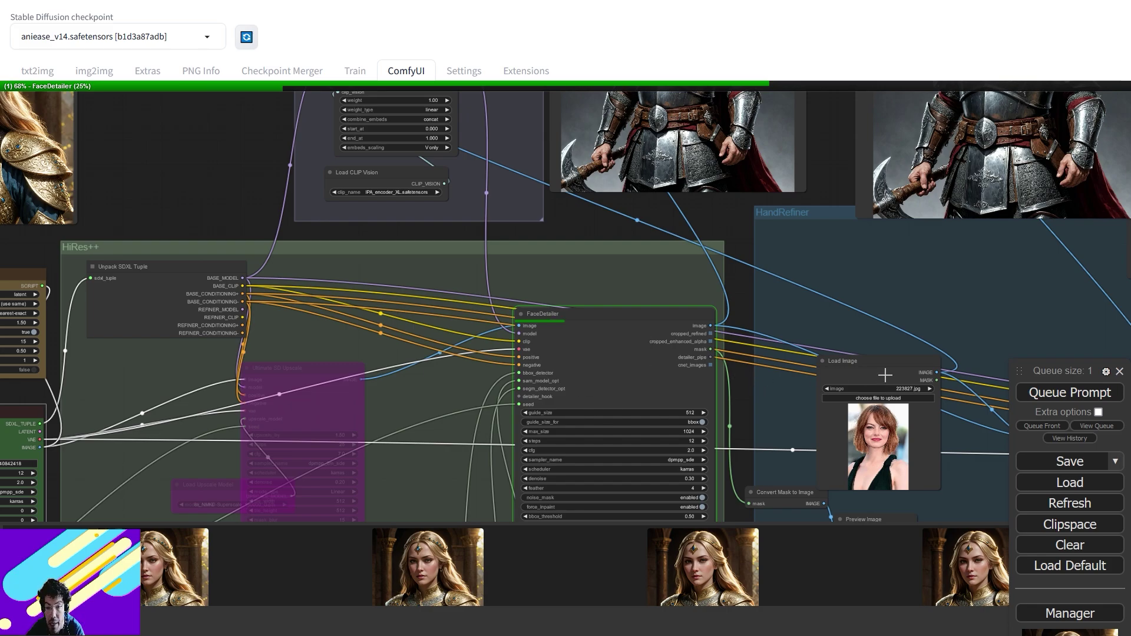
drag(884, 373, 167, 264)
drag(92, 257, 149, 184)
scroll(149, 184, up, 2)
drag(330, 394, 796, 398)
drag(873, 402, 414, 177)
Place the Load Image node beside the ReActor - Fast Face Swap node and the mask Preview Image node below Convert Mask to Image
drag(296, 154, 682, 449)
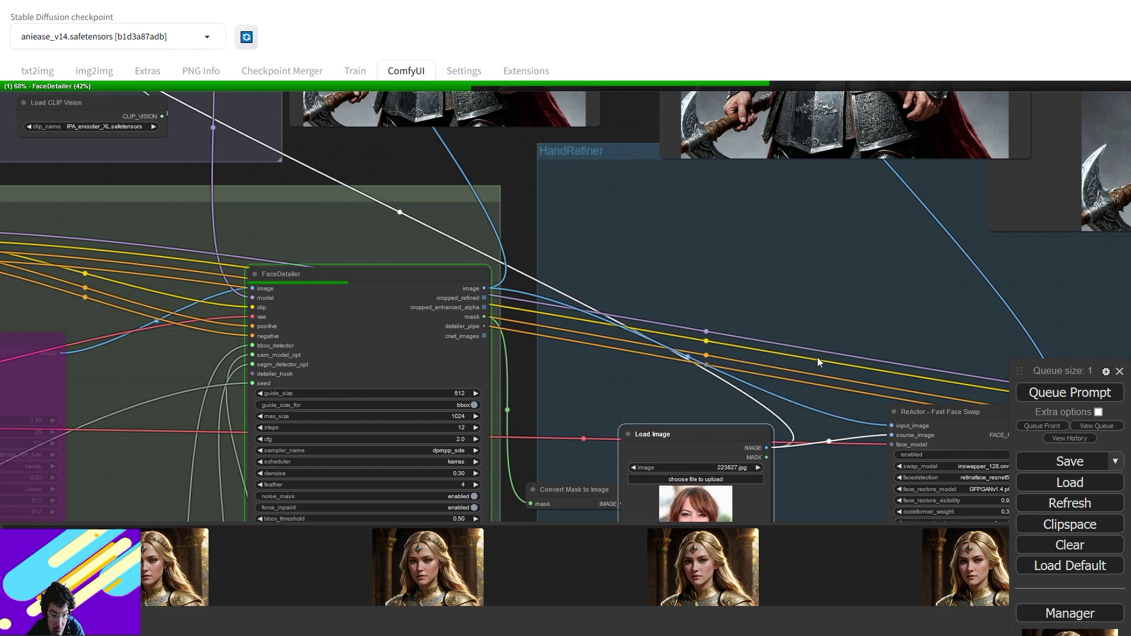
drag(824, 365, 923, 264)
drag(803, 338, 886, 355)
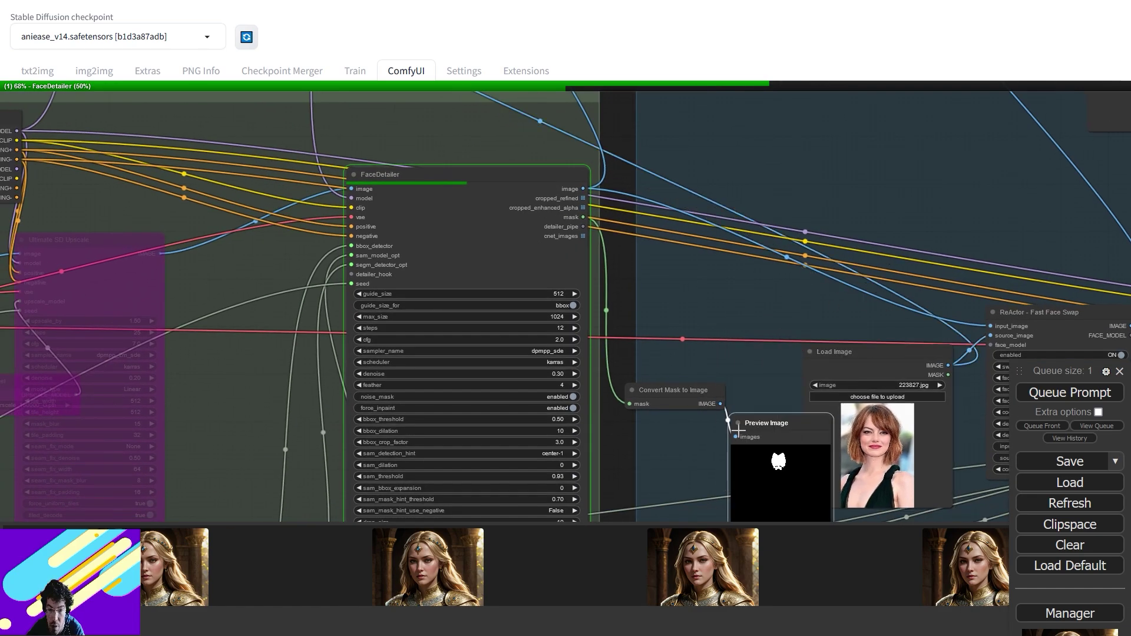
drag(740, 430, 650, 449)
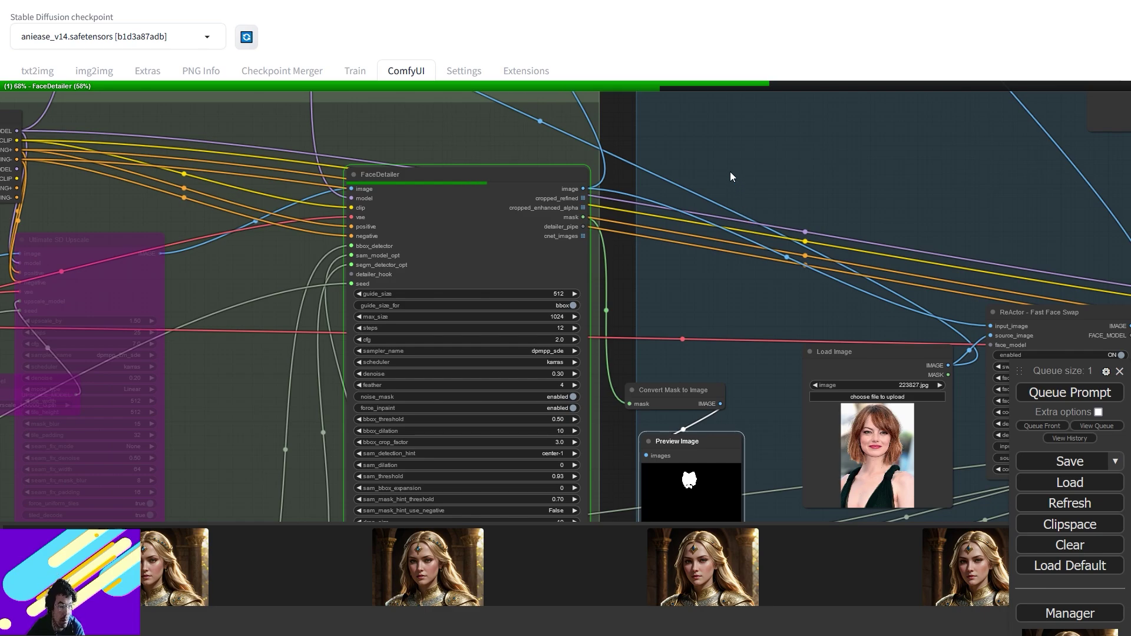
Examine the second FaceDetailer node and the earlier warrior portraits in the Preview Image and Save Image nodes
drag(664, 184, 174, 88)
drag(548, 179, 381, 140)
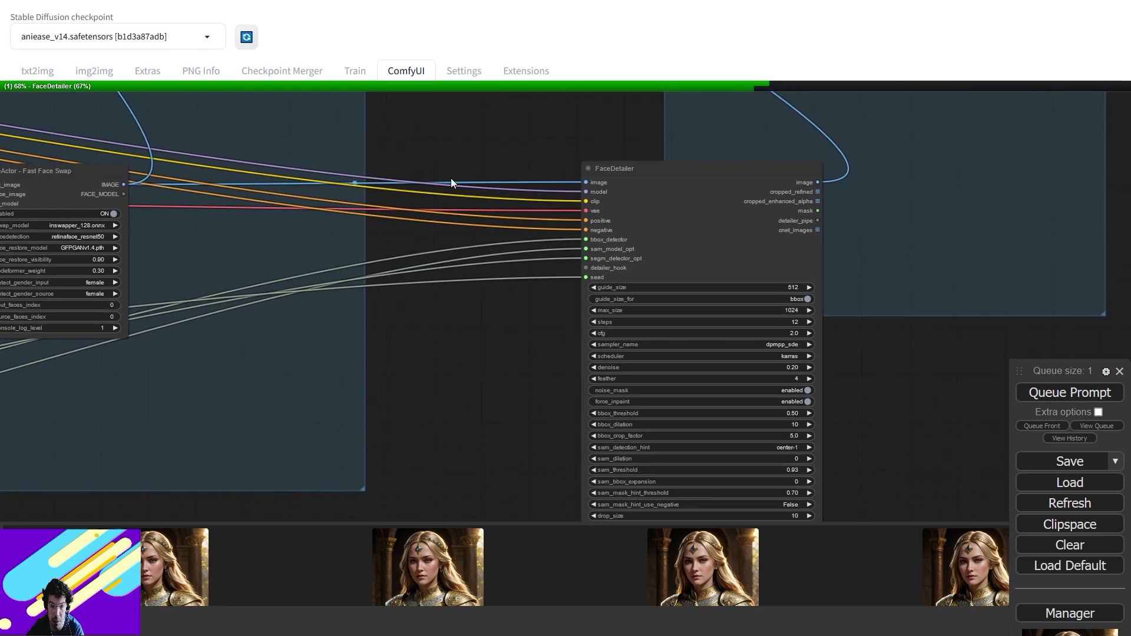
drag(472, 169, 846, 426)
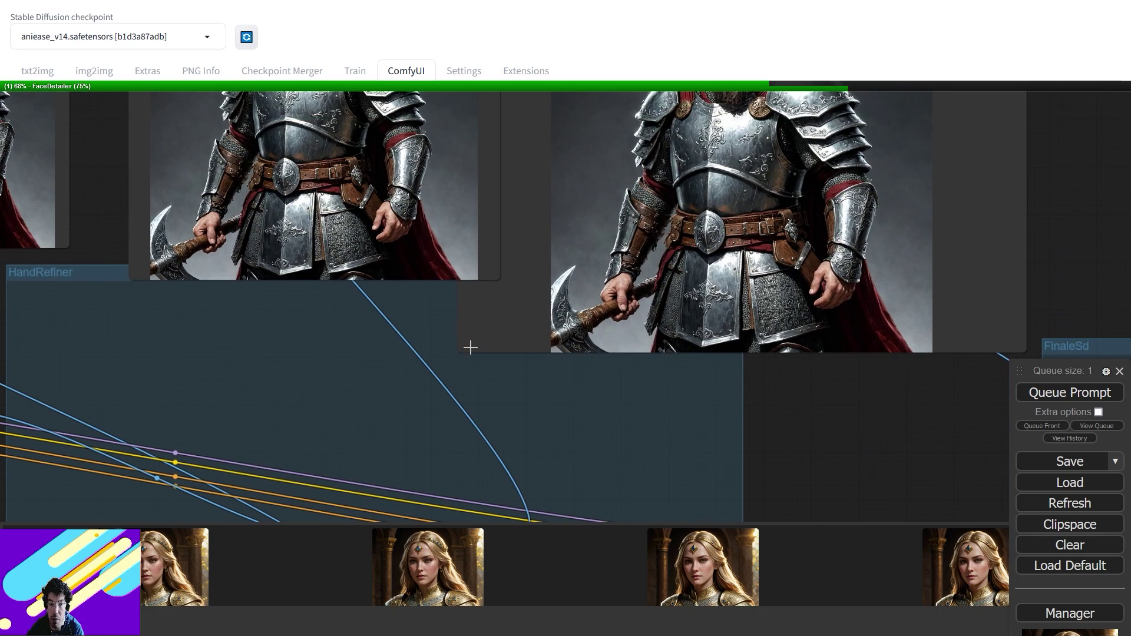
drag(465, 341, 534, 452)
drag(720, 284, 647, 402)
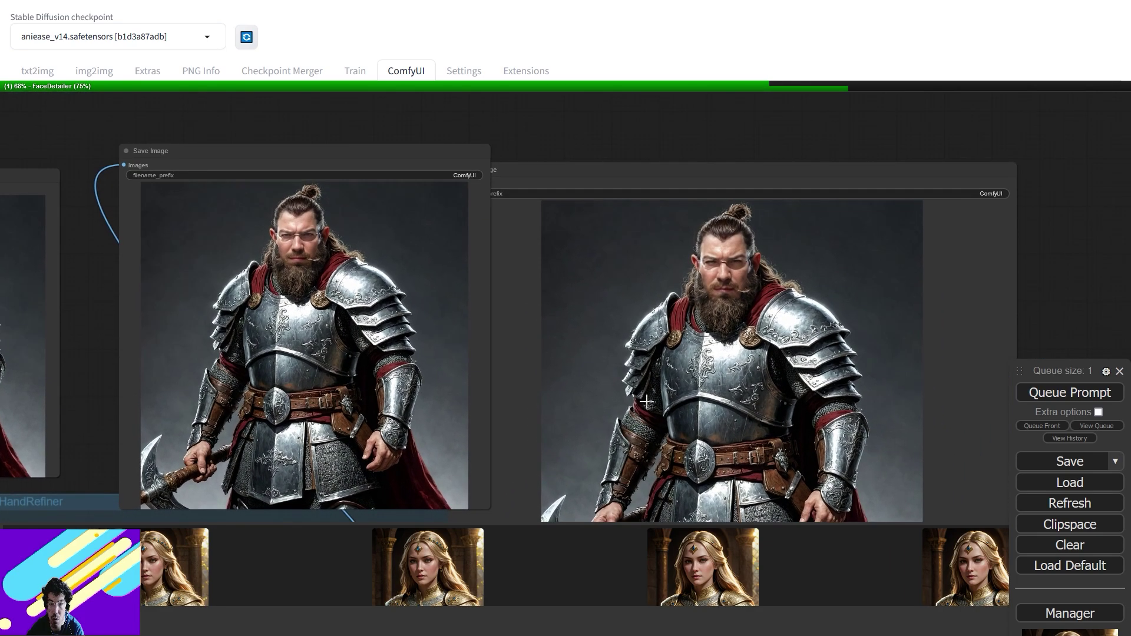
drag(399, 250, 709, 247)
scroll(709, 247, up, 8)
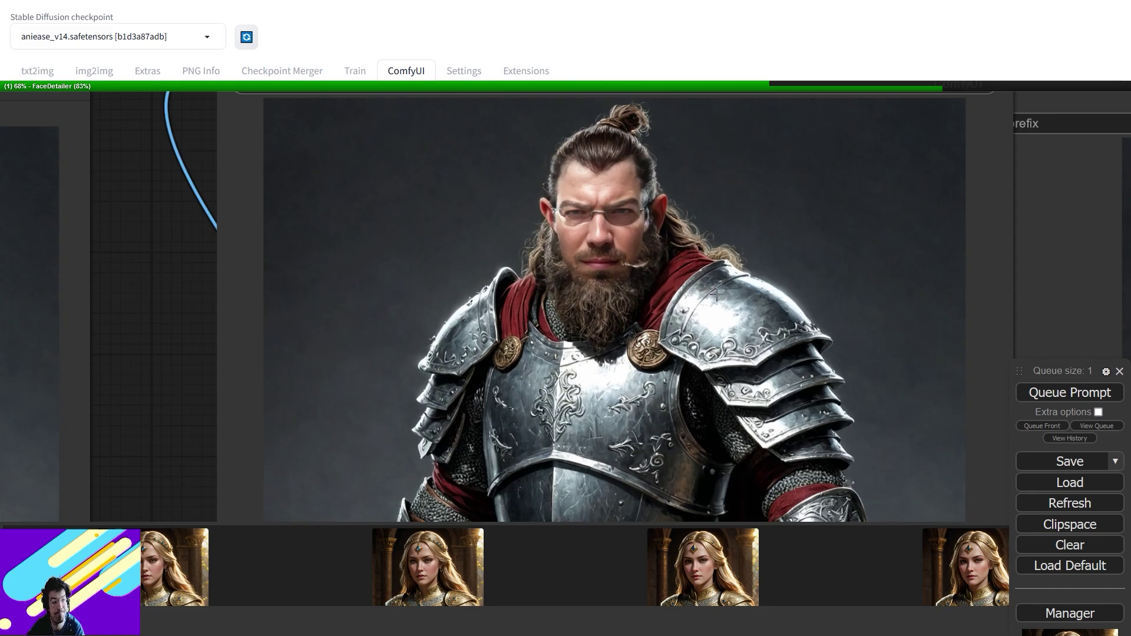
scroll(695, 269, down, 5)
scroll(736, 304, down, 4)
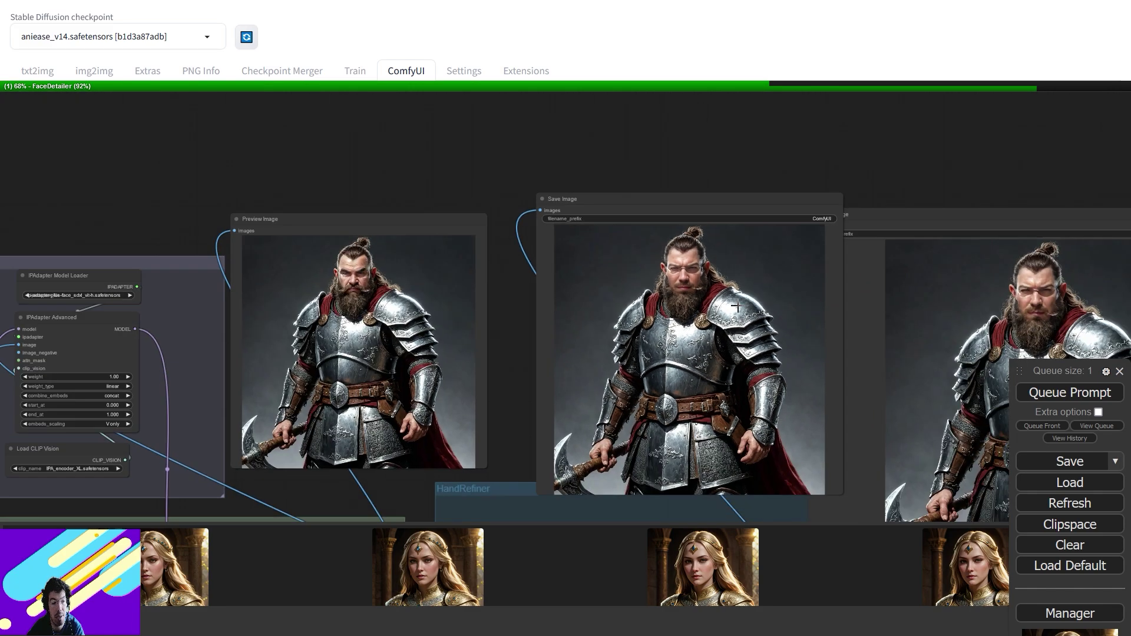
Check the cleric's face mask preview and compare her portraits before and after the ReActor face swap
drag(929, 405, 771, 212)
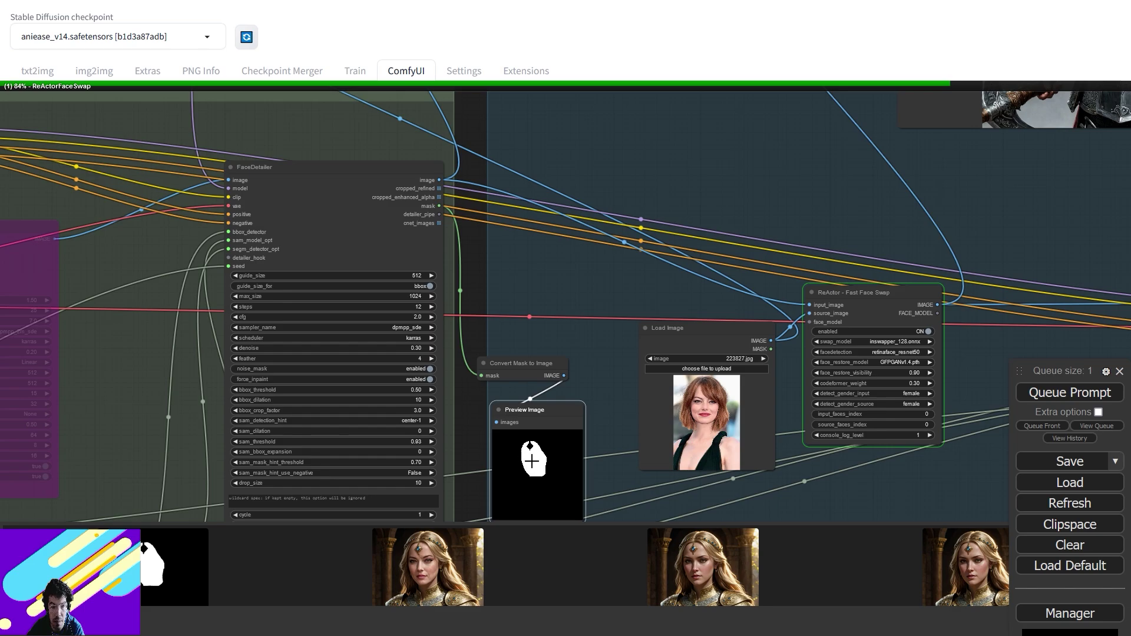
drag(672, 236, 706, 316)
drag(580, 94, 632, 412)
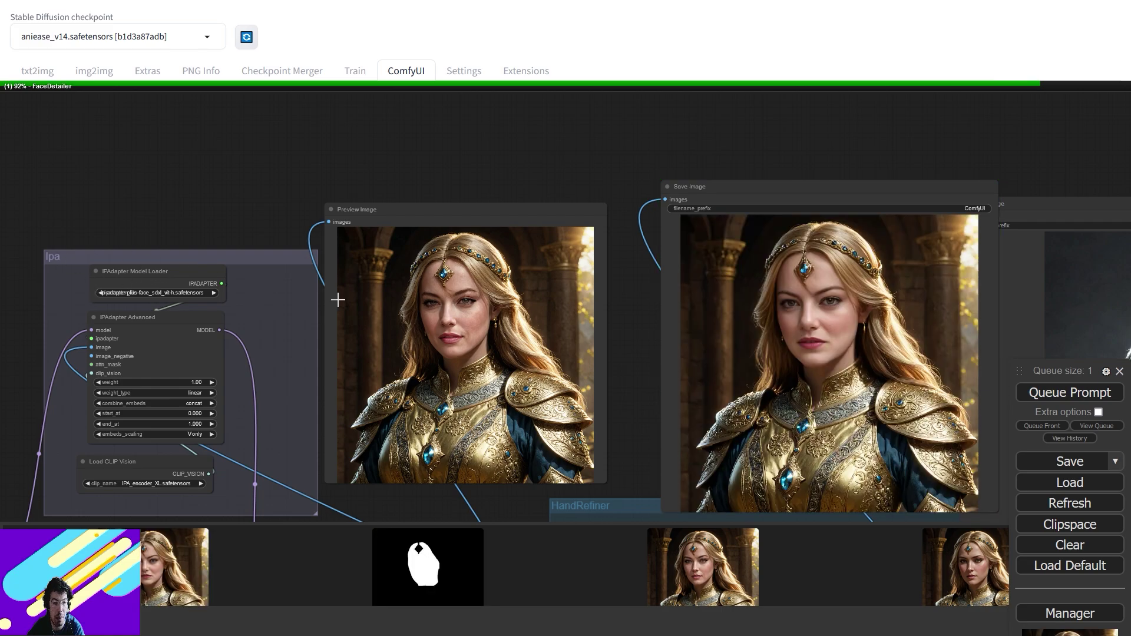
drag(637, 424, 278, 307)
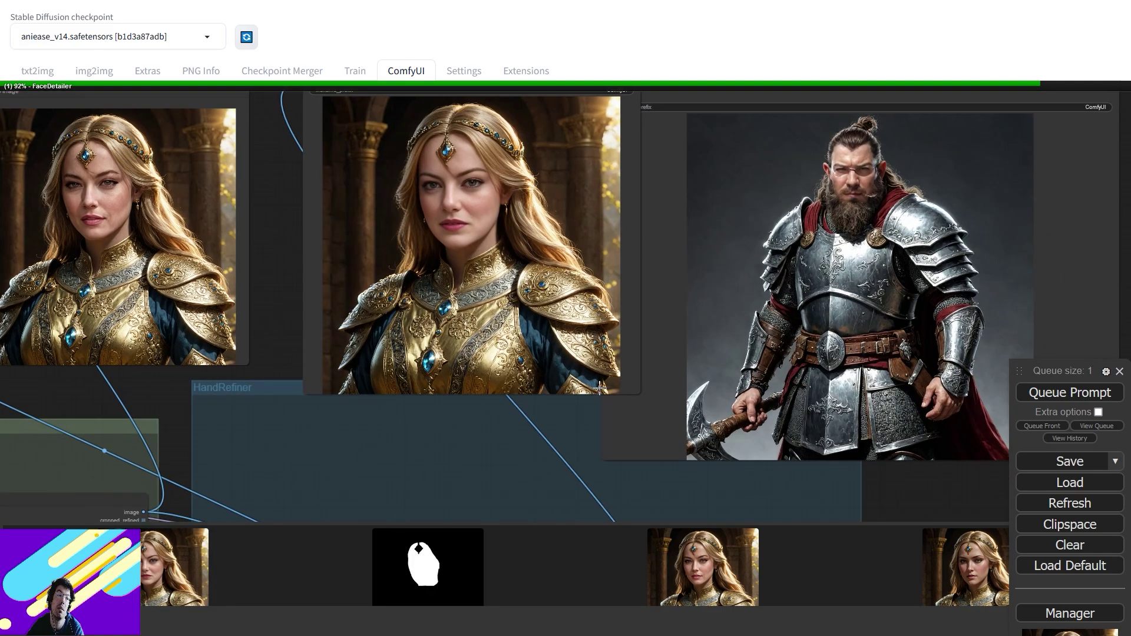
scroll(553, 462, down, 4)
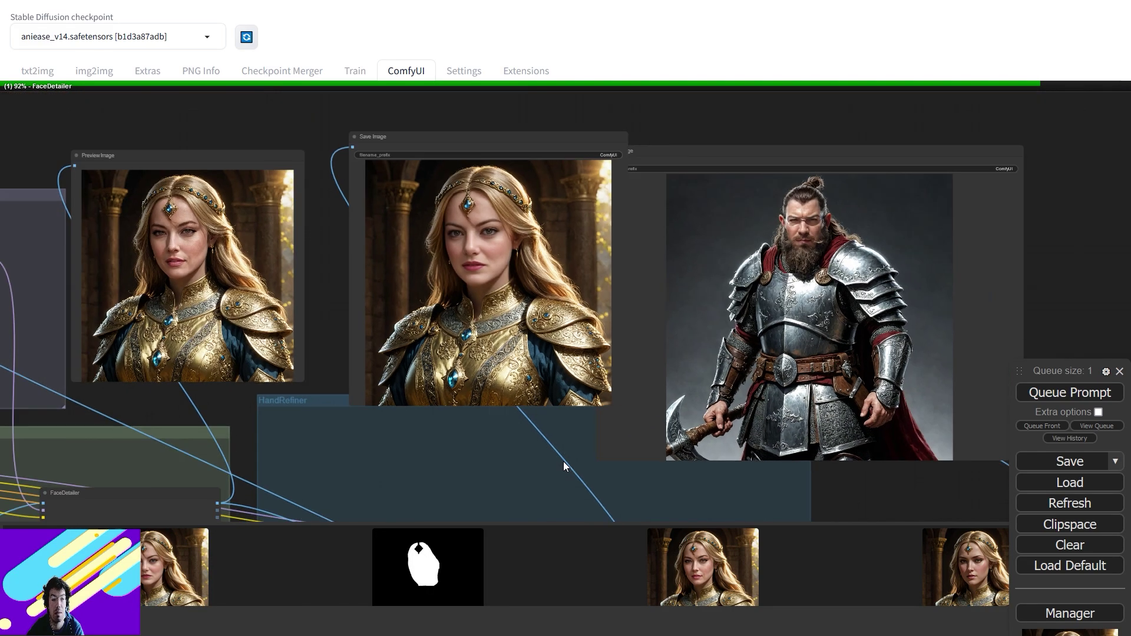
Place the Load Image node between the Preview Image and Save Image portraits to compare the source face with both
drag(576, 471, 654, 194)
drag(559, 368, 480, 262)
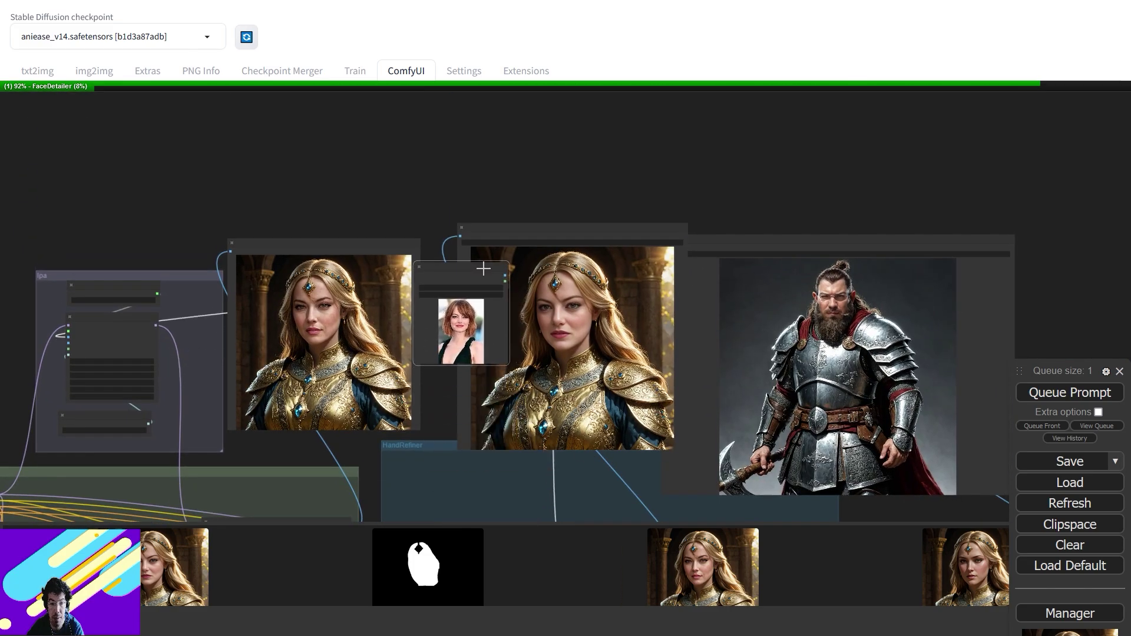
scroll(518, 308, up, 3)
scroll(521, 311, down, 2)
scroll(521, 310, up, 3)
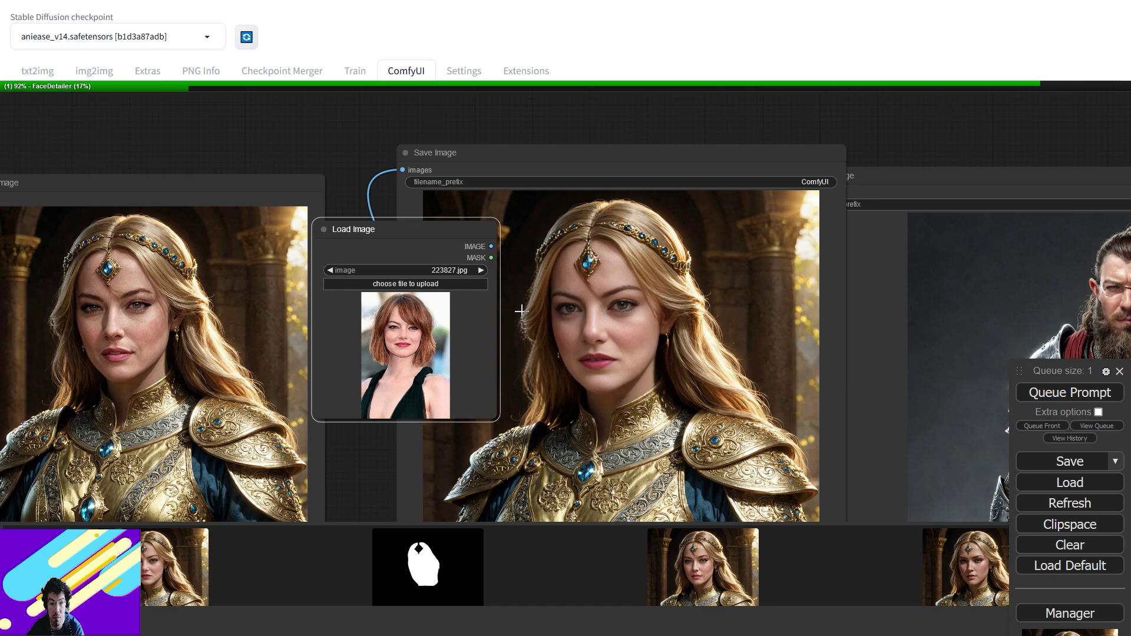
scroll(521, 310, down, 5)
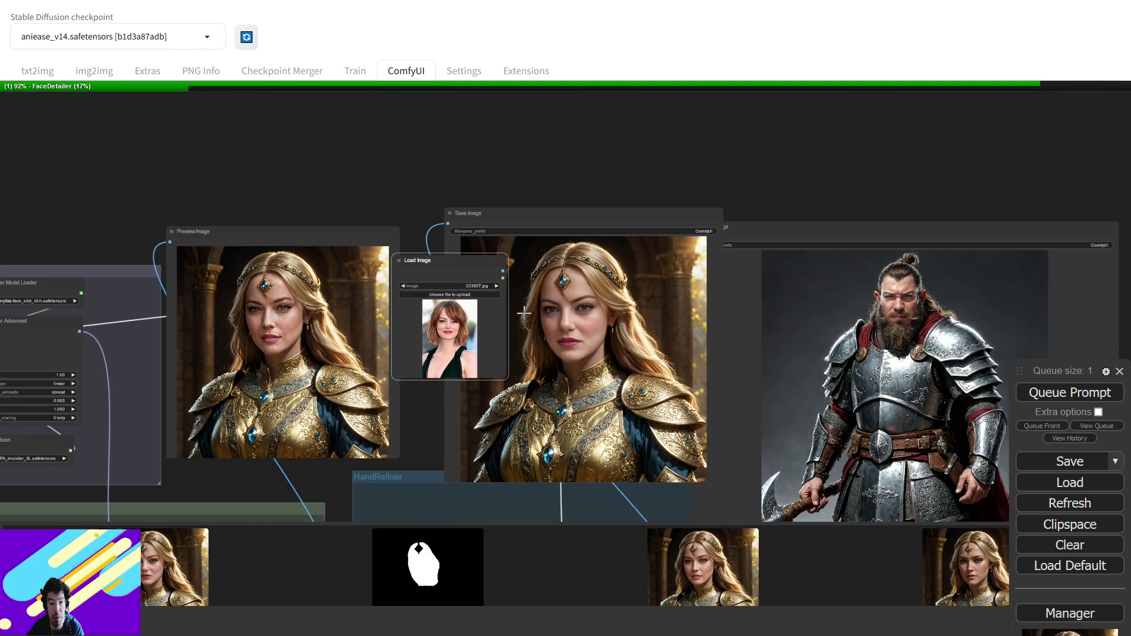
Return the Load Image node beside the ReActor - Fast Face Swap node and move the second FaceDetailer closer to the HandRefiner group
drag(495, 312, 489, 419)
drag(589, 377, 457, 100)
drag(536, 203, 718, 320)
drag(515, 250, 557, 346)
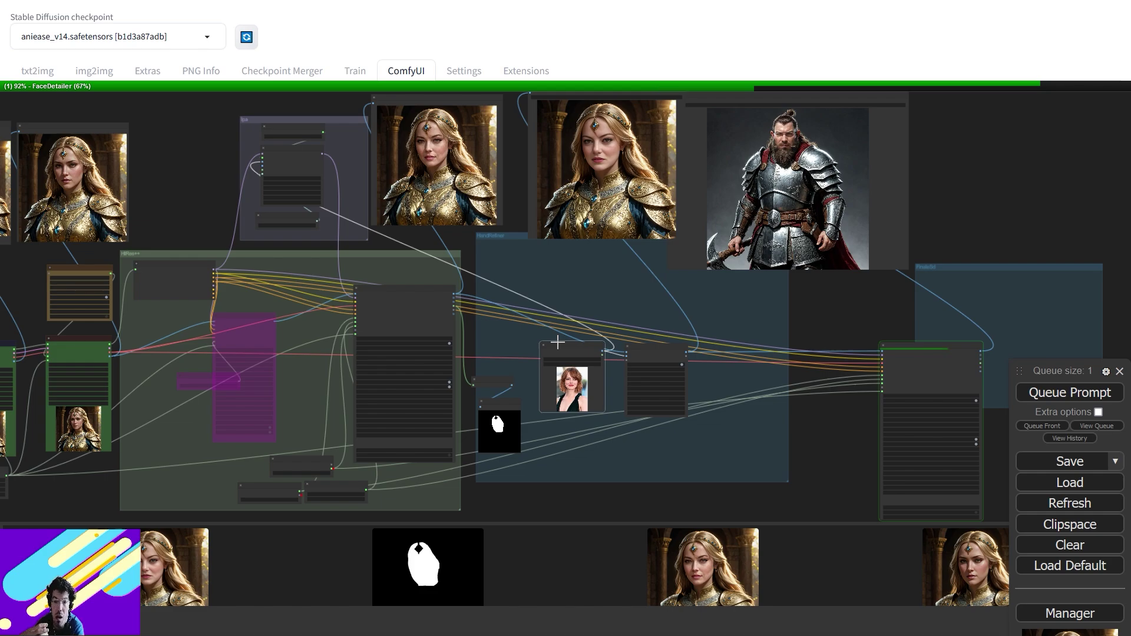
drag(911, 351, 852, 308)
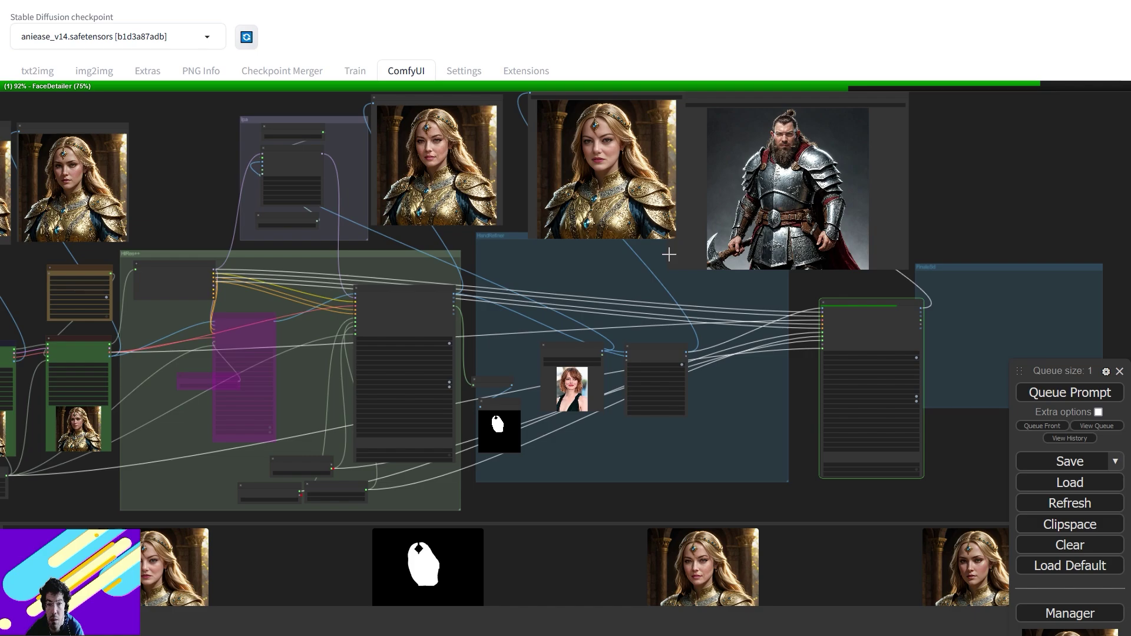
Examine the warrior's face in the last Save Image node next to the face-swapped cleric portrait
drag(423, 256, 372, 376)
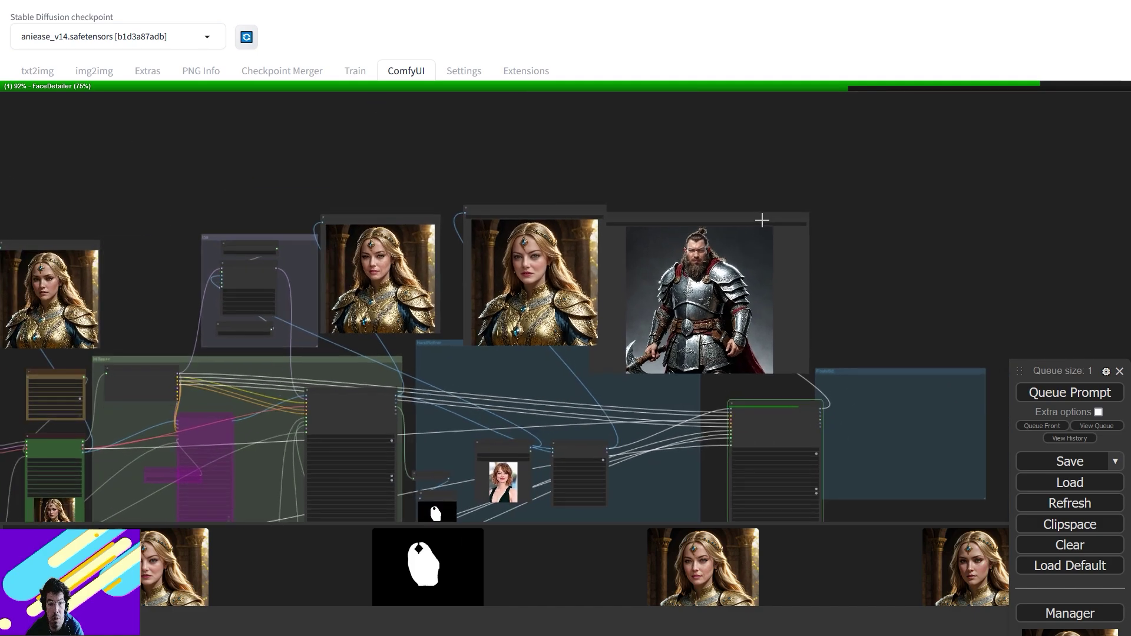
scroll(737, 294, up, 4)
scroll(737, 294, down, 2)
scroll(713, 347, up, 3)
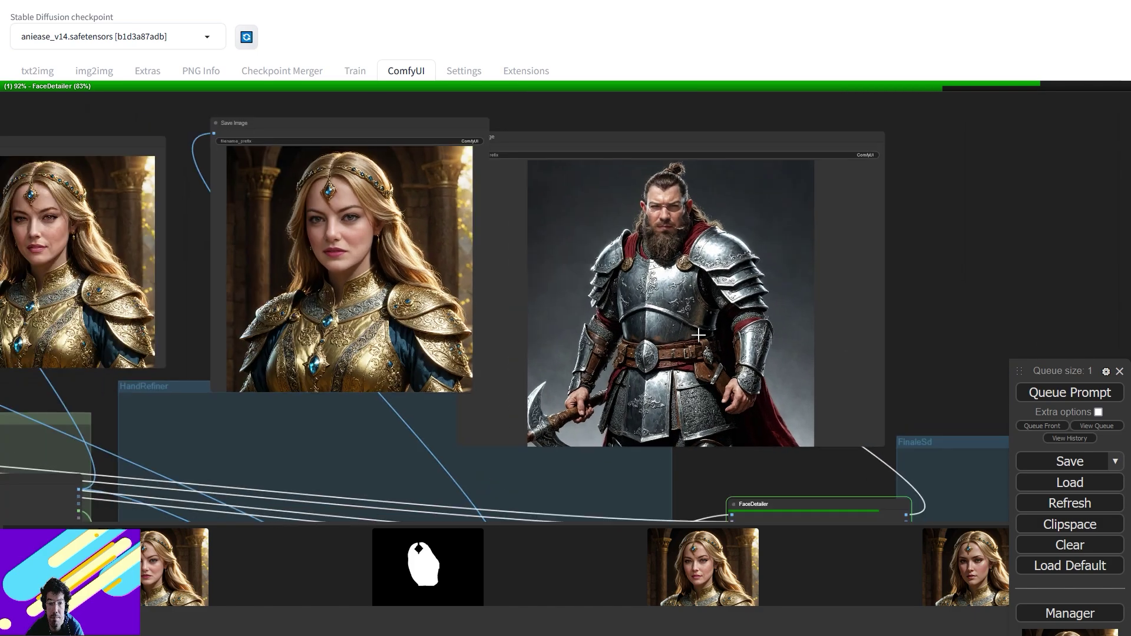
scroll(614, 312, up, 2)
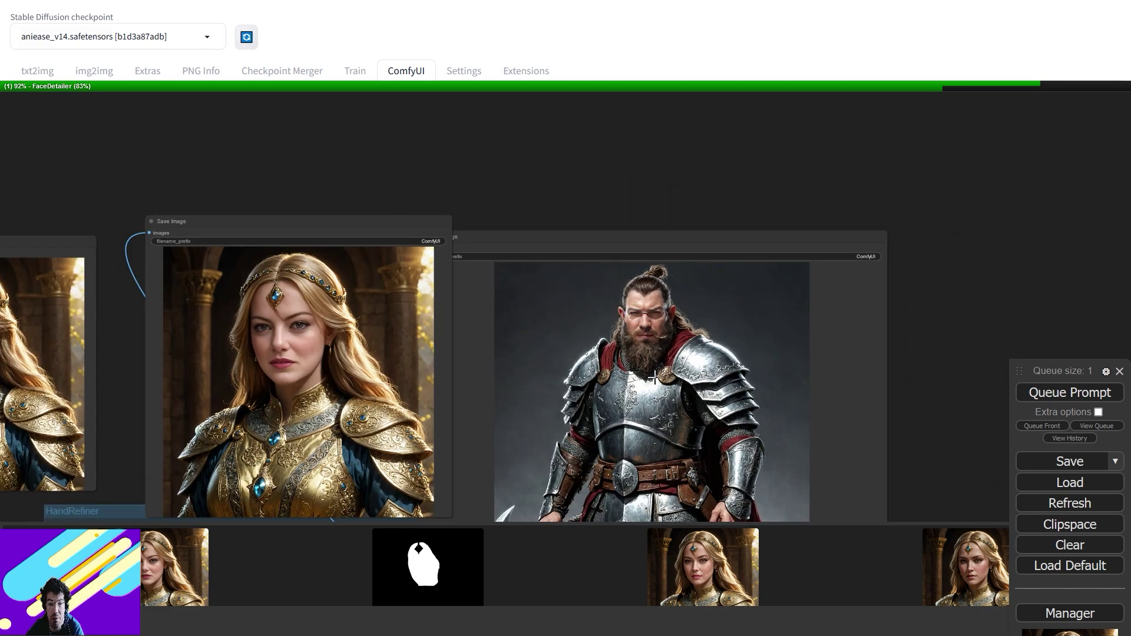
scroll(652, 376, up, 6)
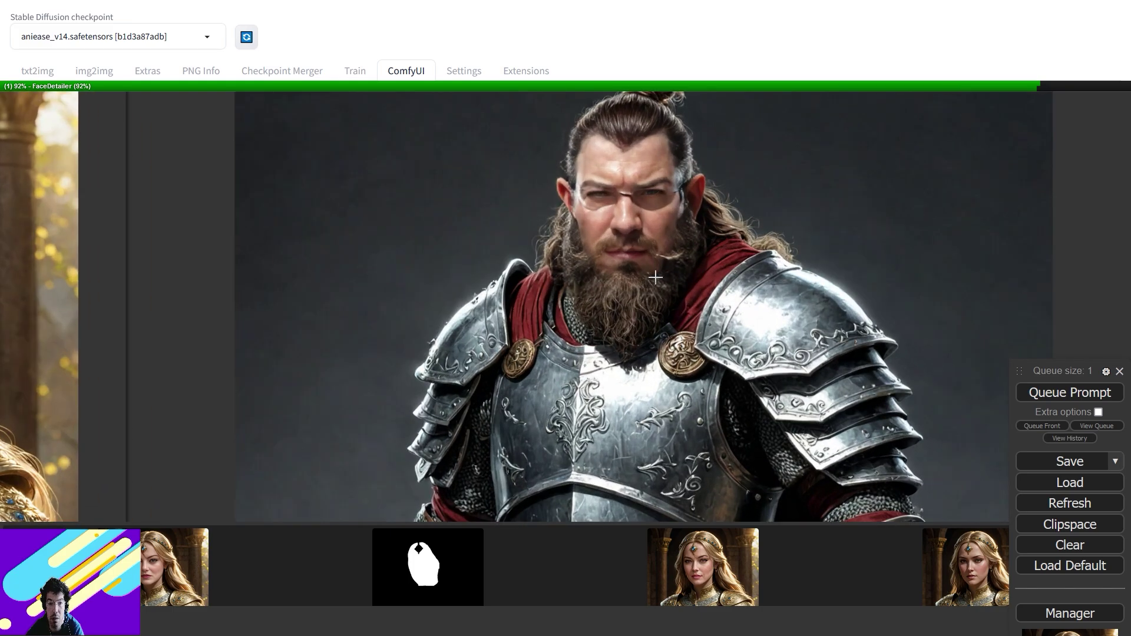
scroll(655, 277, down, 8)
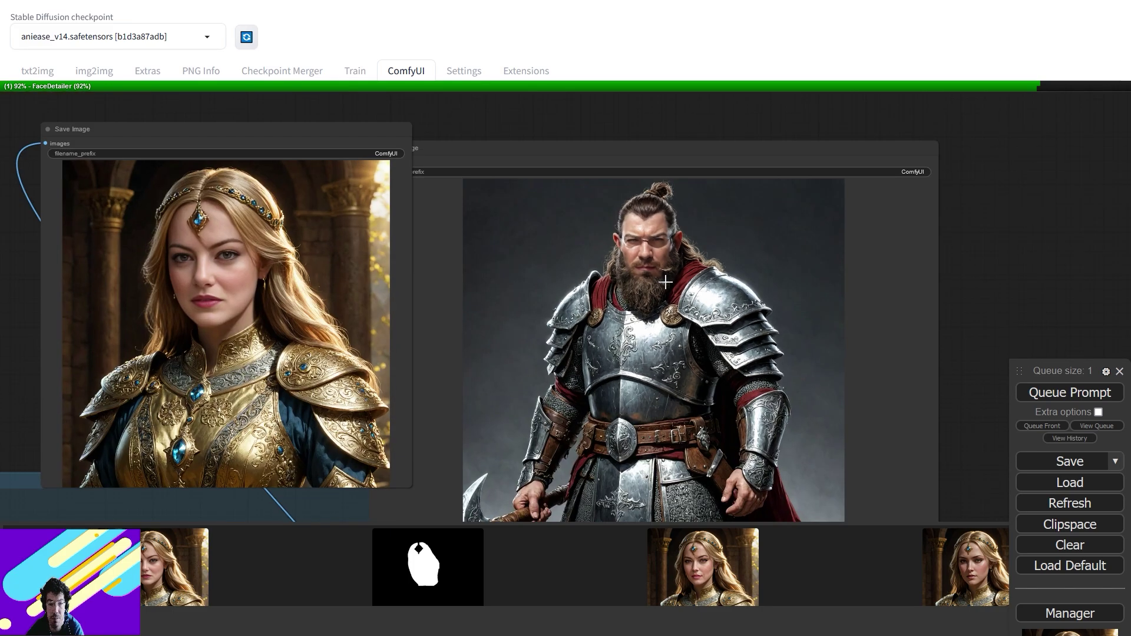
scroll(666, 283, down, 4)
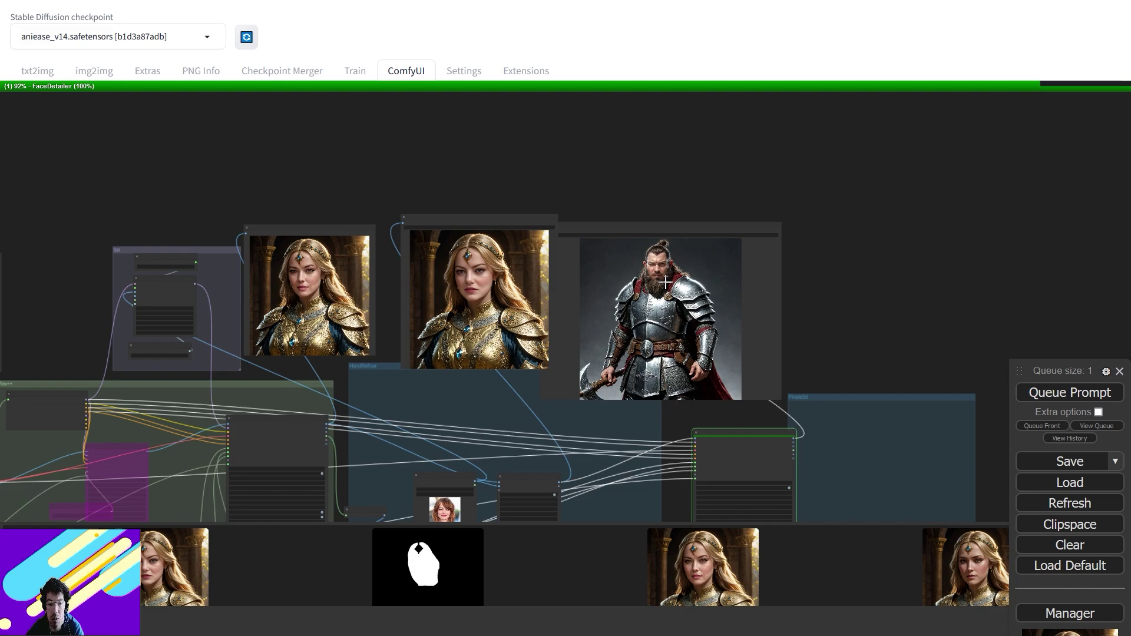
Compare the final cleric portrait in the last Save Image node with the face-swapped version before the second FaceDetailer
scroll(656, 354, up, 10)
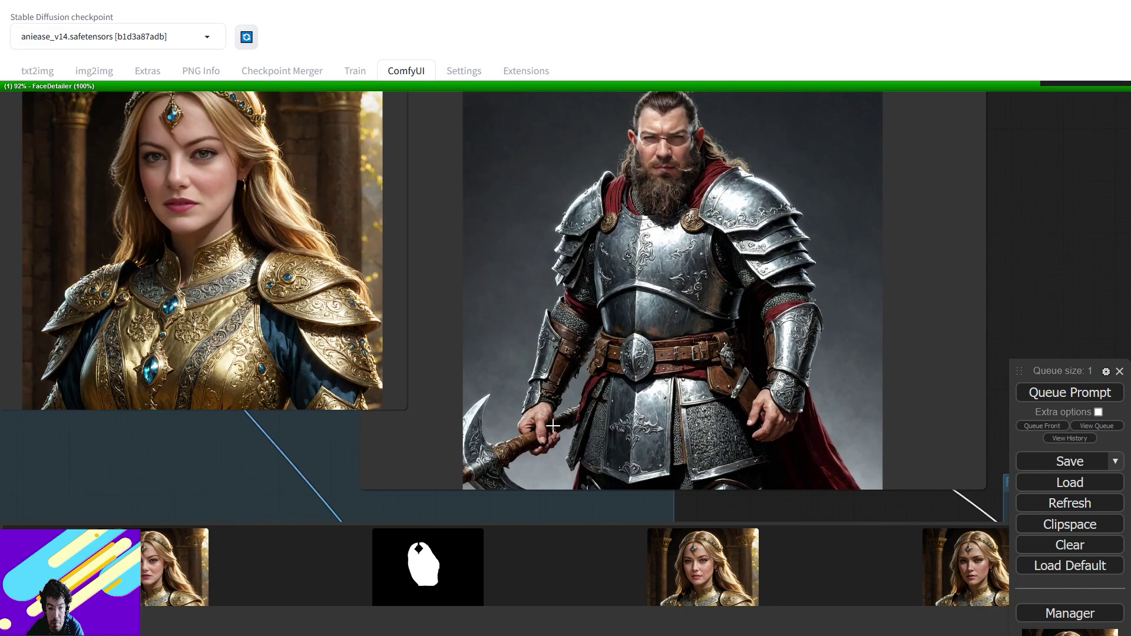
scroll(551, 426, up, 5)
scroll(637, 318, up, 5)
scroll(671, 398, down, 1)
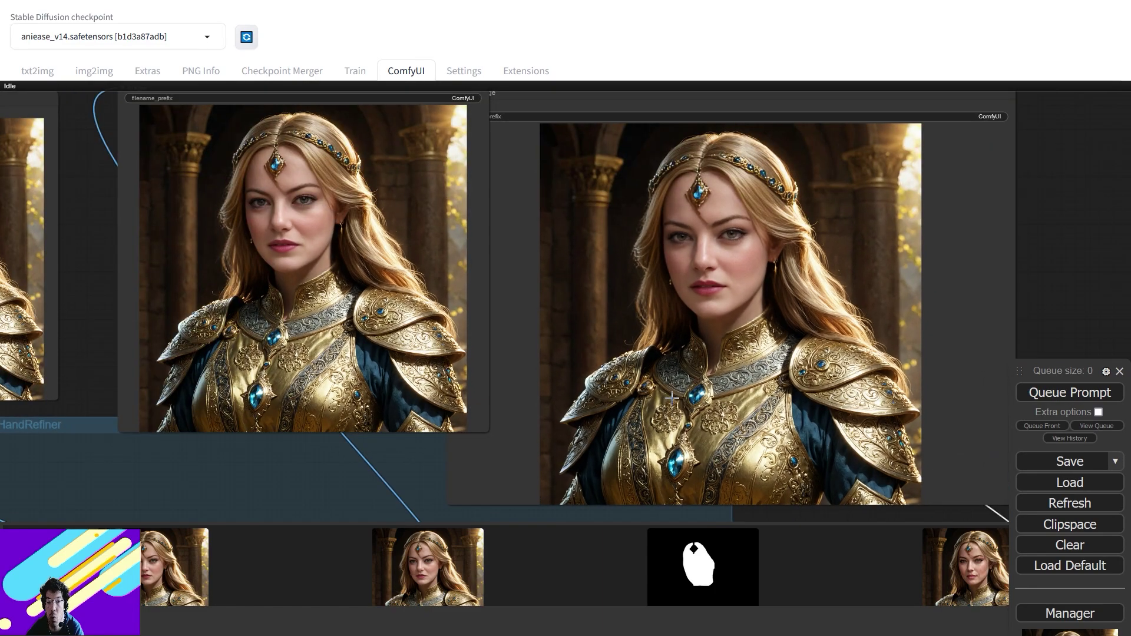
Move the last Save Image node clear of the neighbouring Save Image node
scroll(678, 393, down, 8)
drag(727, 441, 785, 429)
drag(753, 254, 787, 243)
drag(492, 399, 768, 139)
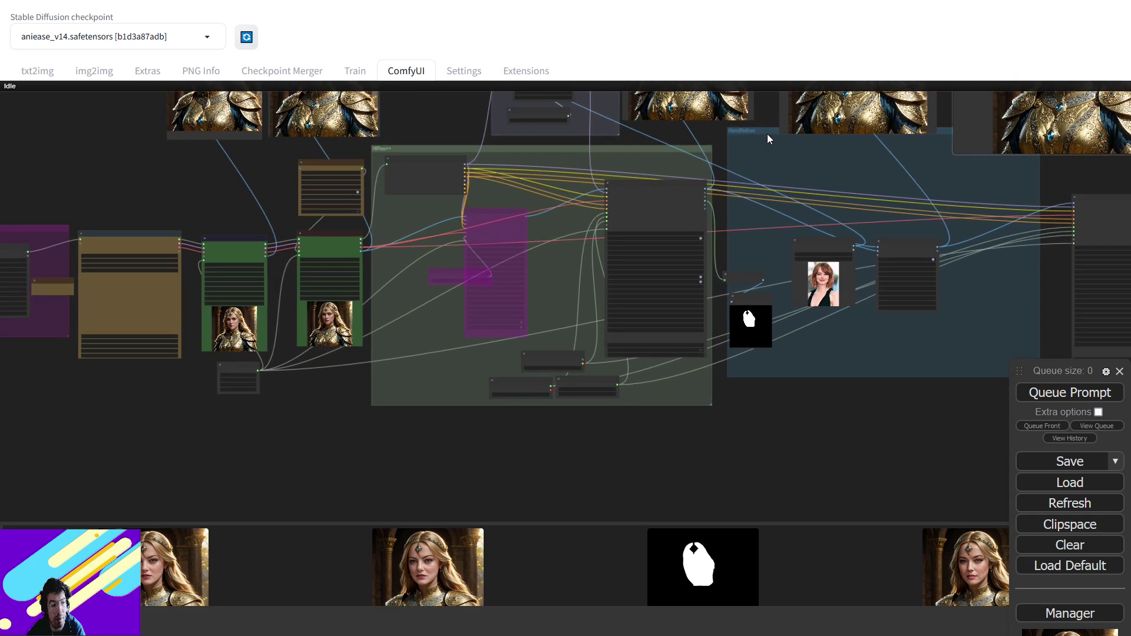
Switch to Token_Morso.psd in Photoshop and hide the Ellisse 1 and Colore riempimento 1 layers
drag(318, 221, 543, 295)
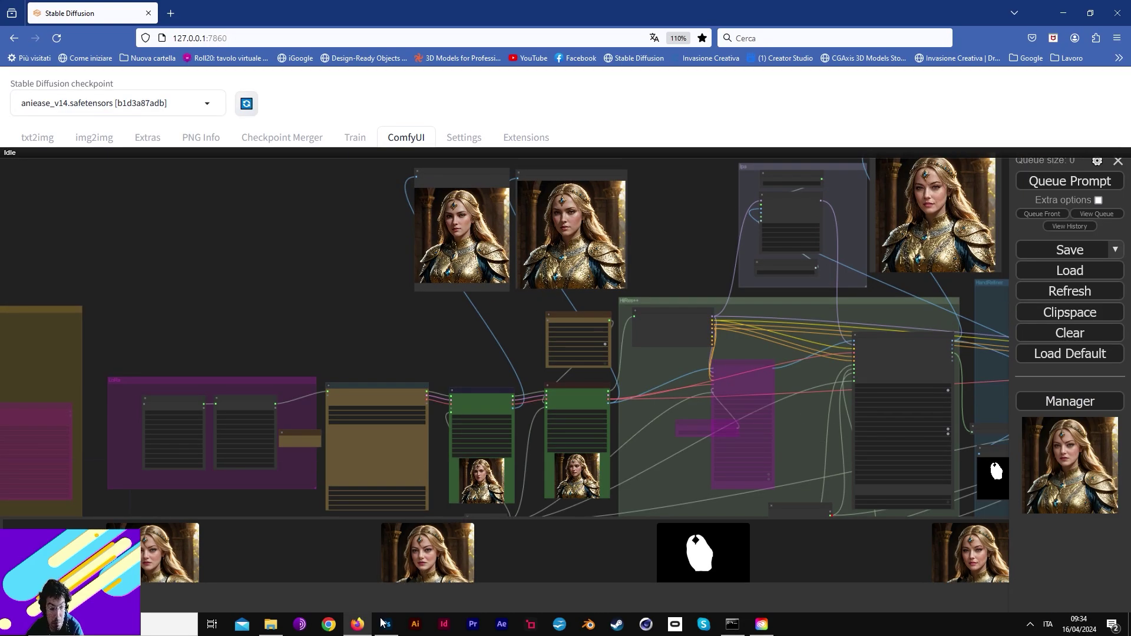
click(386, 624)
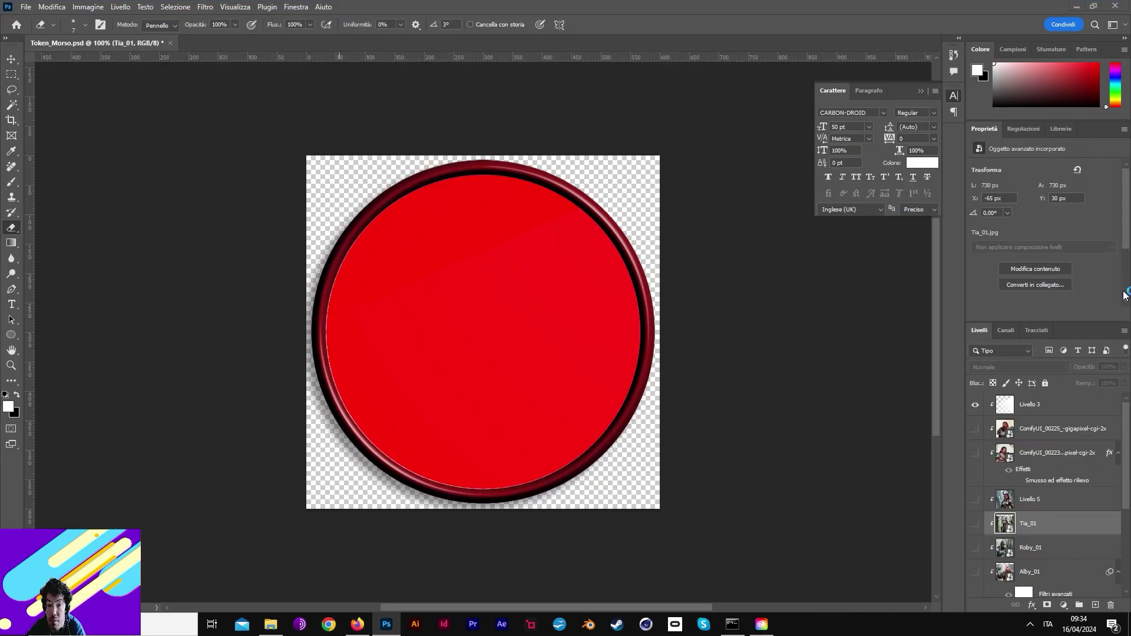
click(329, 624)
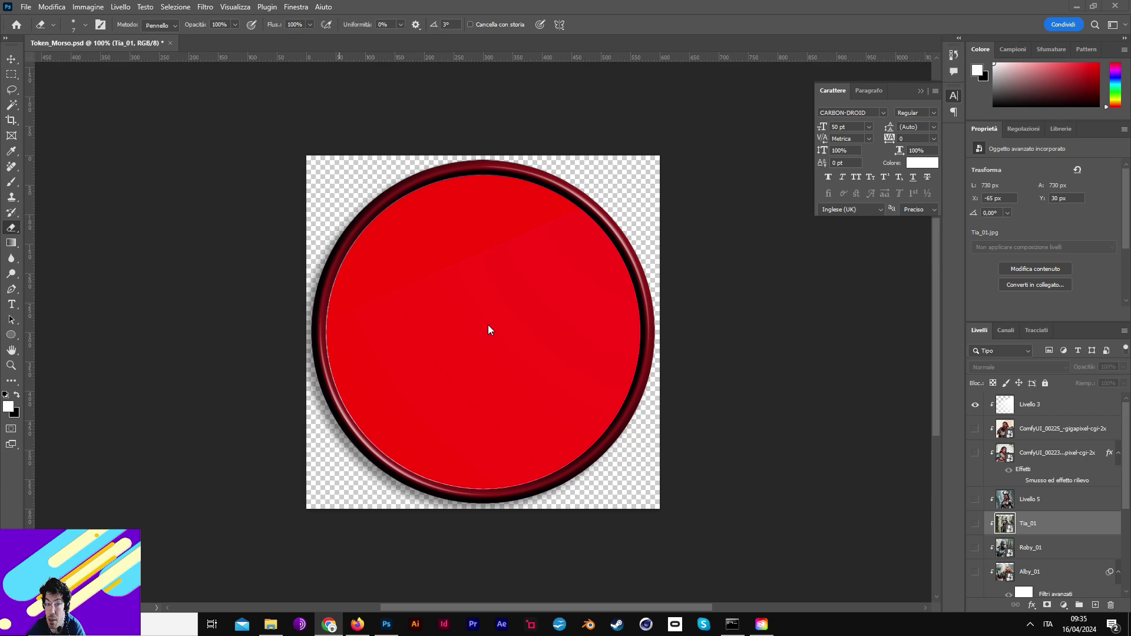
scroll(986, 472, down, 5)
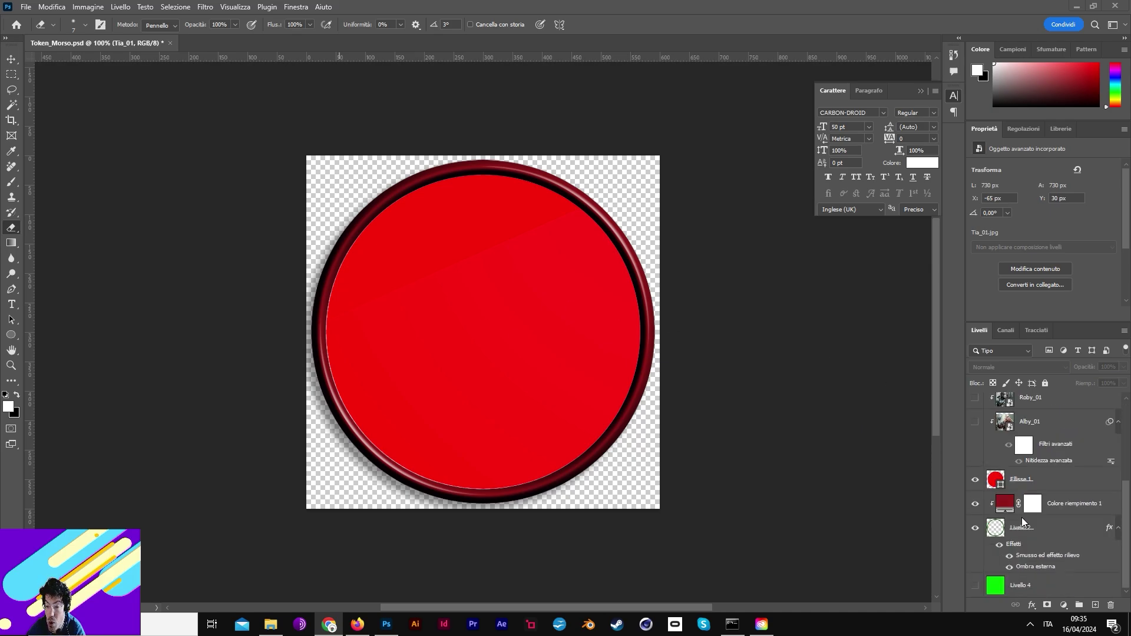
drag(976, 479, 975, 504)
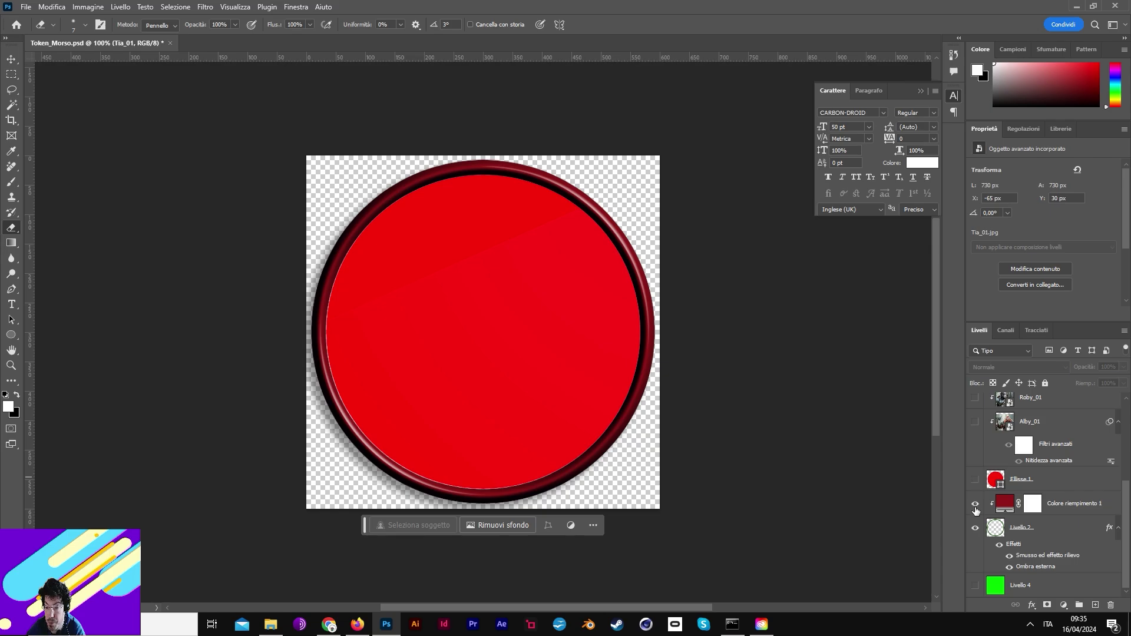
Review the bevel and emboss (Smusso ed effetto rilievo) settings in the layer style of the ring layer Livello 2
ctrl+click(674, 331)
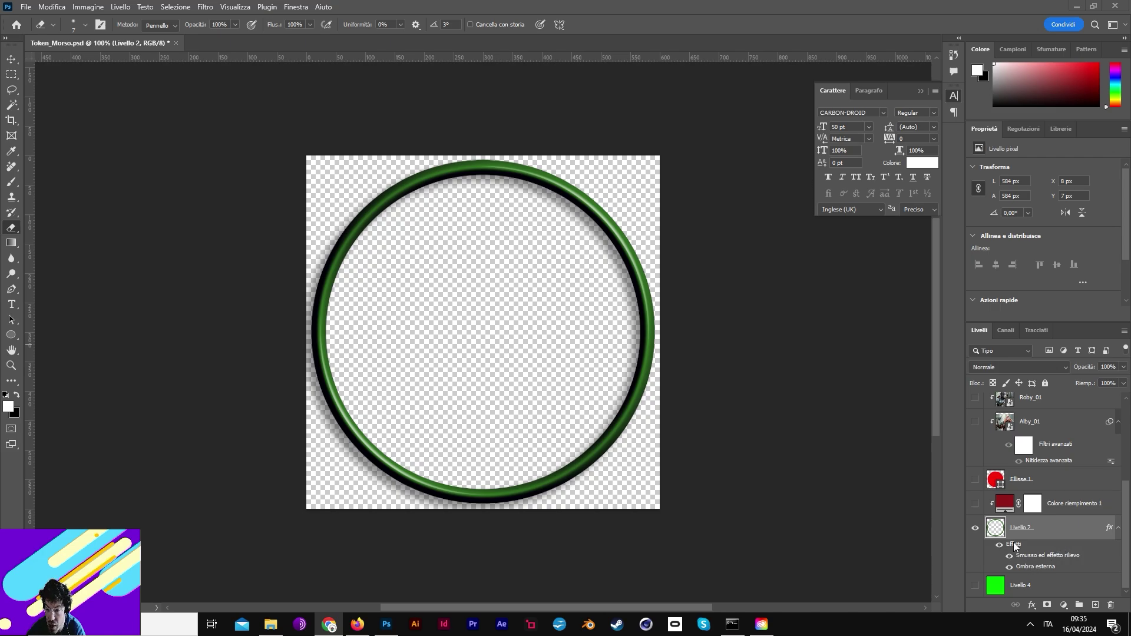
click(1052, 527)
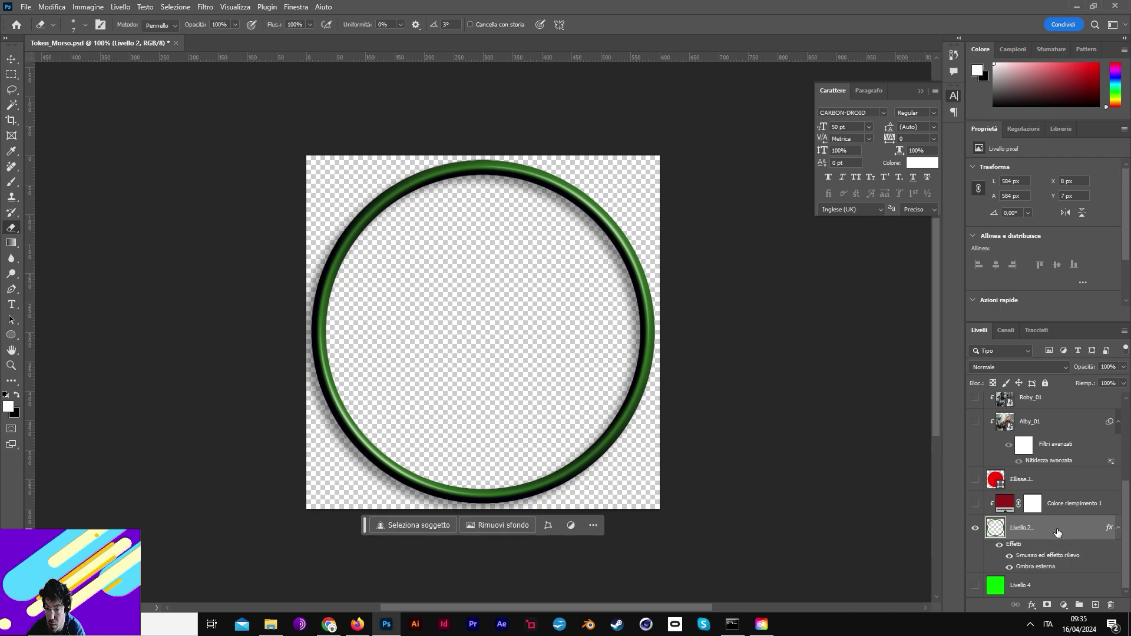
key(h)
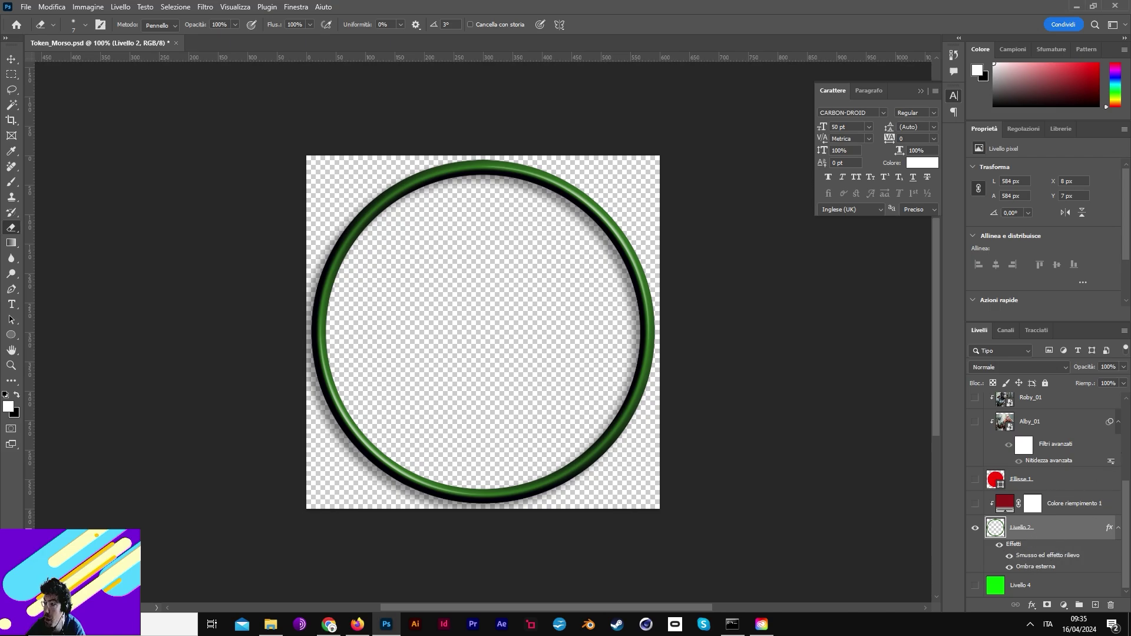
double_click(1061, 527)
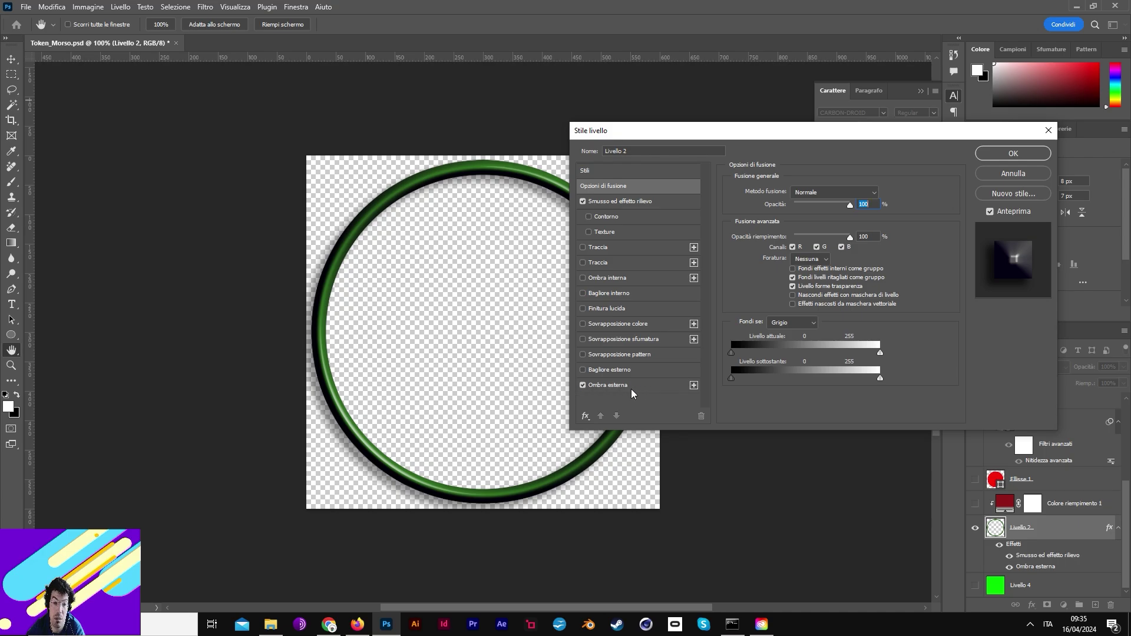
click(671, 200)
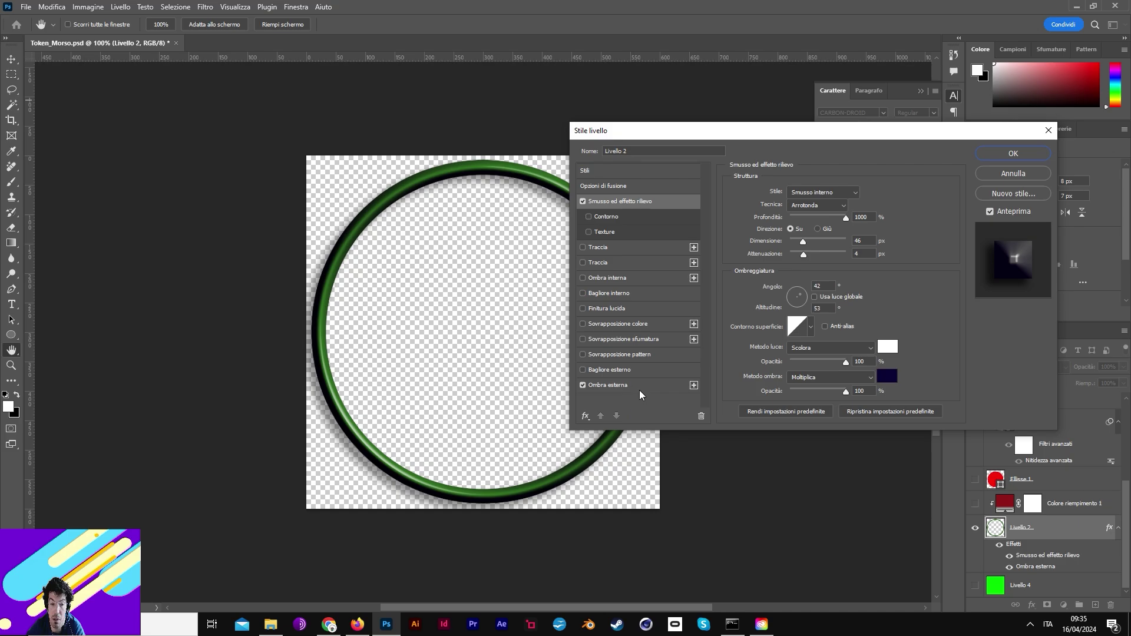
click(1013, 153)
key(e)
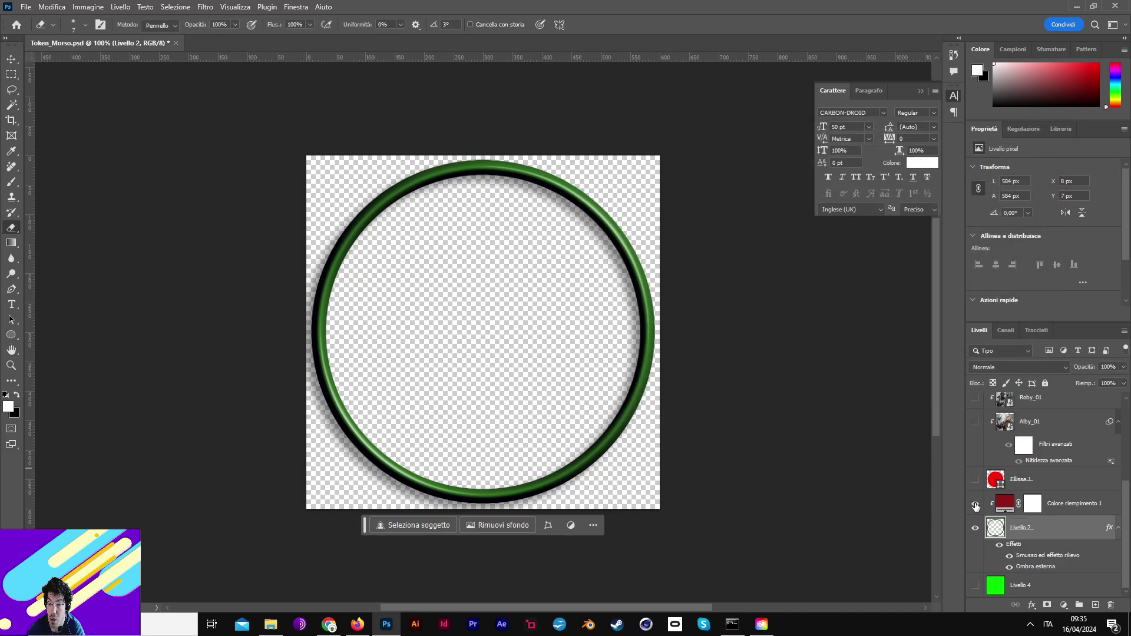
Show the Colore riempimento 1 fill layer and set its colour to dark green #255e18
click(975, 504)
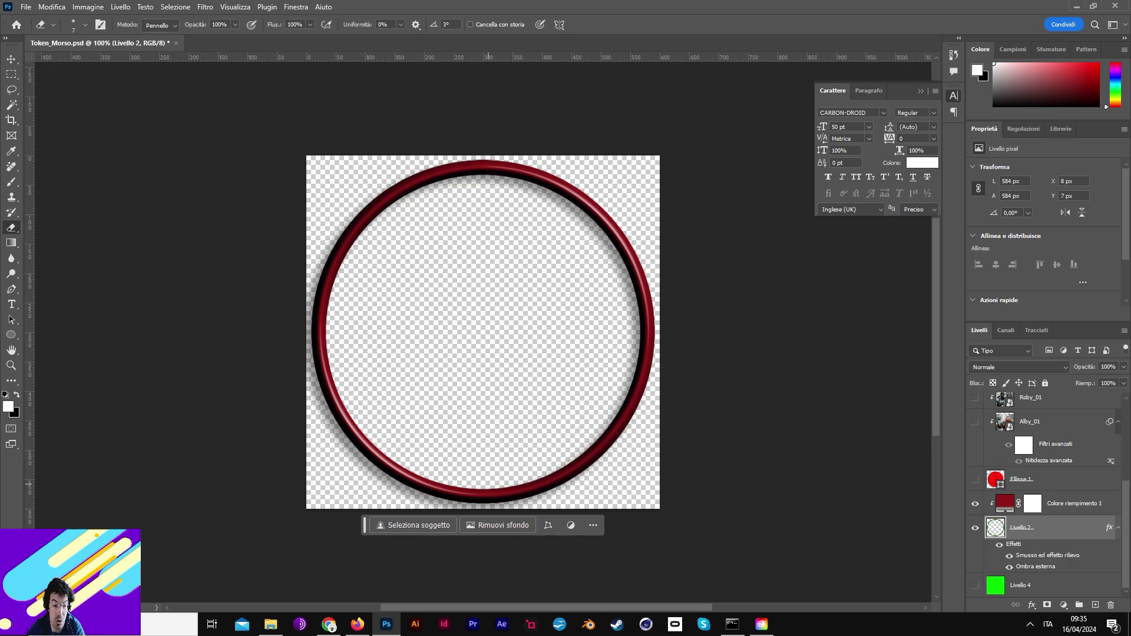
double_click(1006, 505)
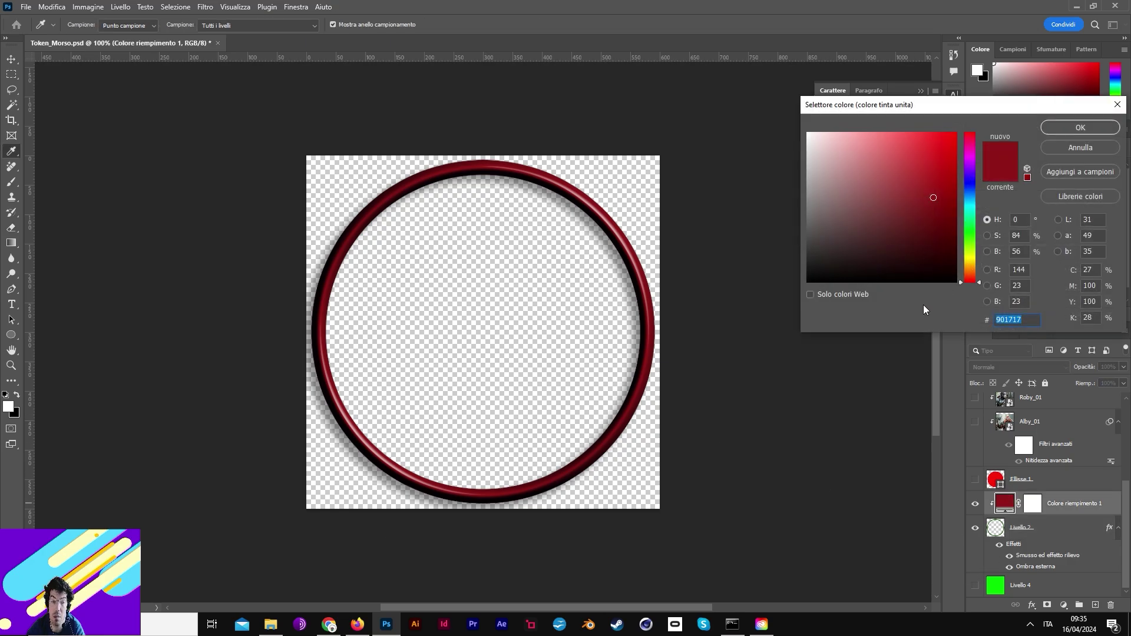
mouse_move(935, 198)
mouse_down()
mouse_move(865, 190)
mouse_move(919, 236)
mouse_move(911, 168)
mouse_move(949, 186)
mouse_up()
drag(972, 282, 973, 248)
click(919, 228)
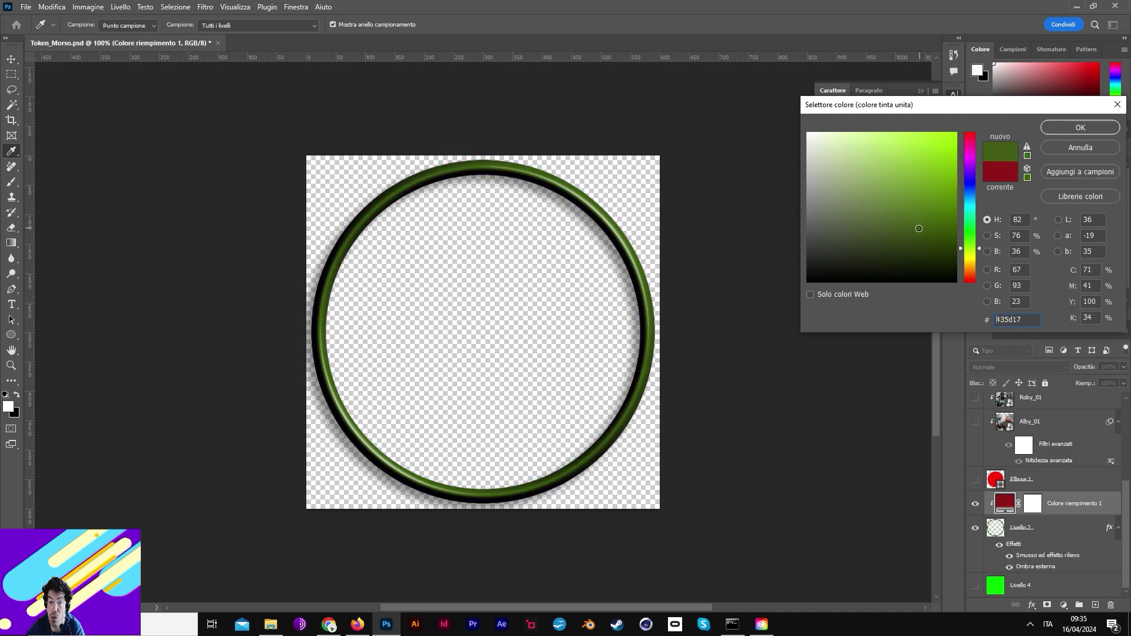
click(967, 236)
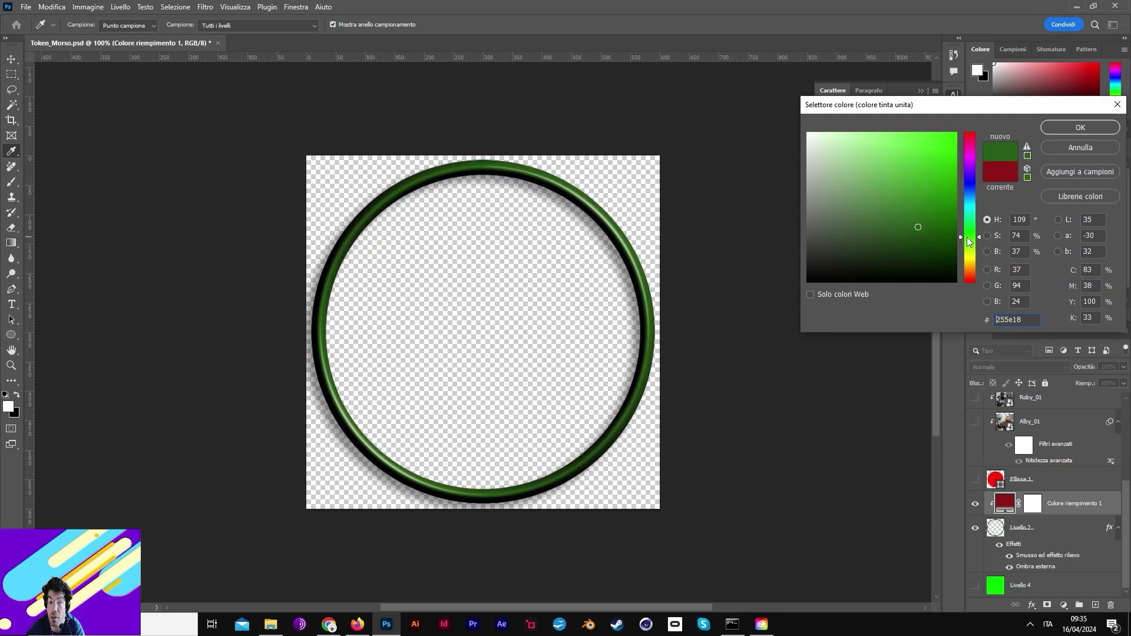
click(1067, 131)
Show the Ellisse 1 layer and place the armoured warrior image ComfyUI_00299_.png into the document from File Explorer
click(975, 479)
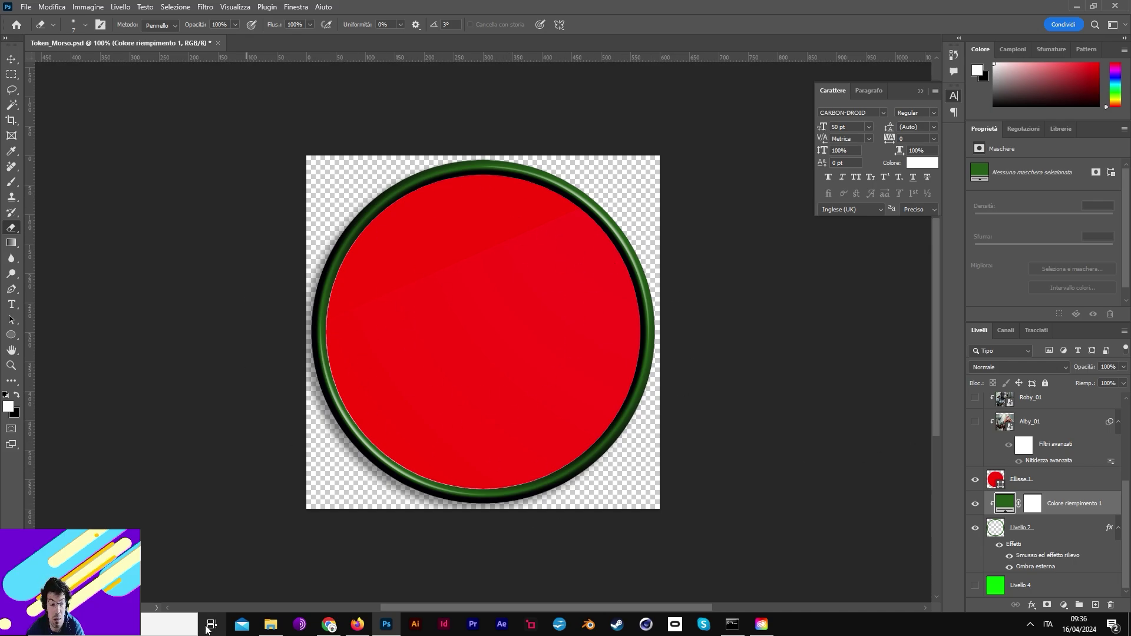
click(270, 624)
click(547, 77)
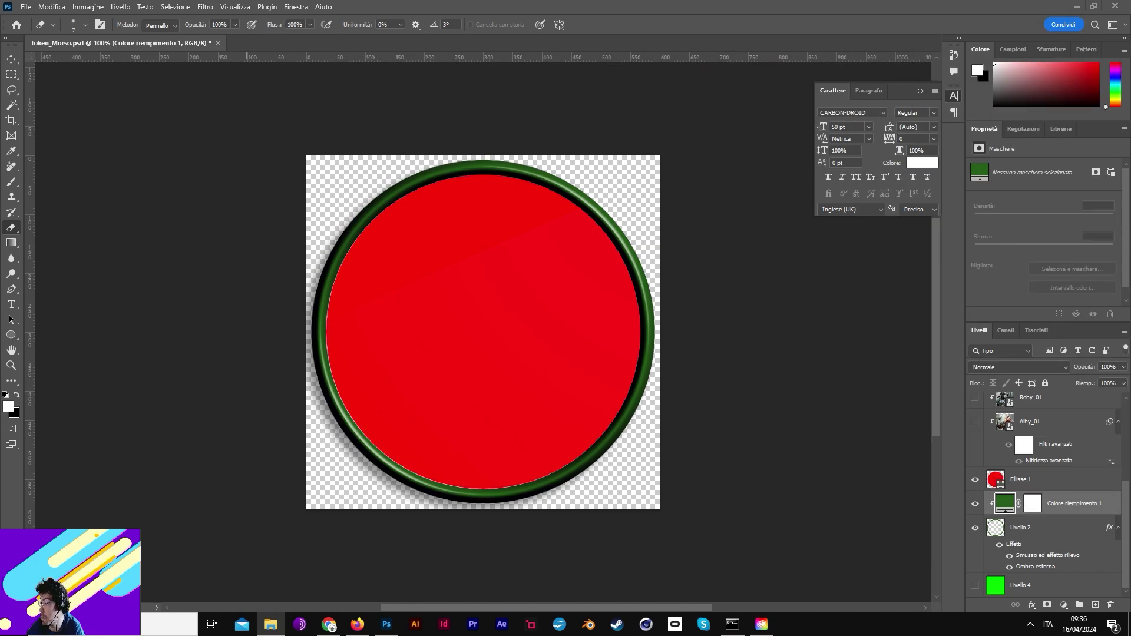
drag(1128, 259, 316, 324)
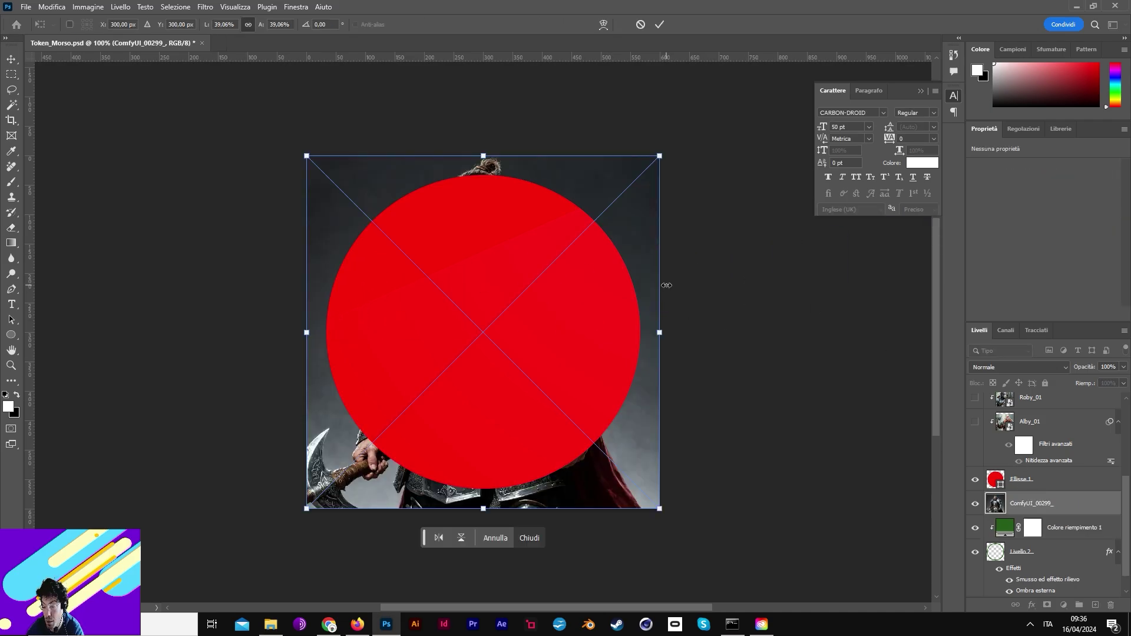
key(Return)
Move the ComfyUI_00299_ layer above Ellisse 1 and clip it to the ellipse with a clipping mask
drag(1018, 502, 1015, 473)
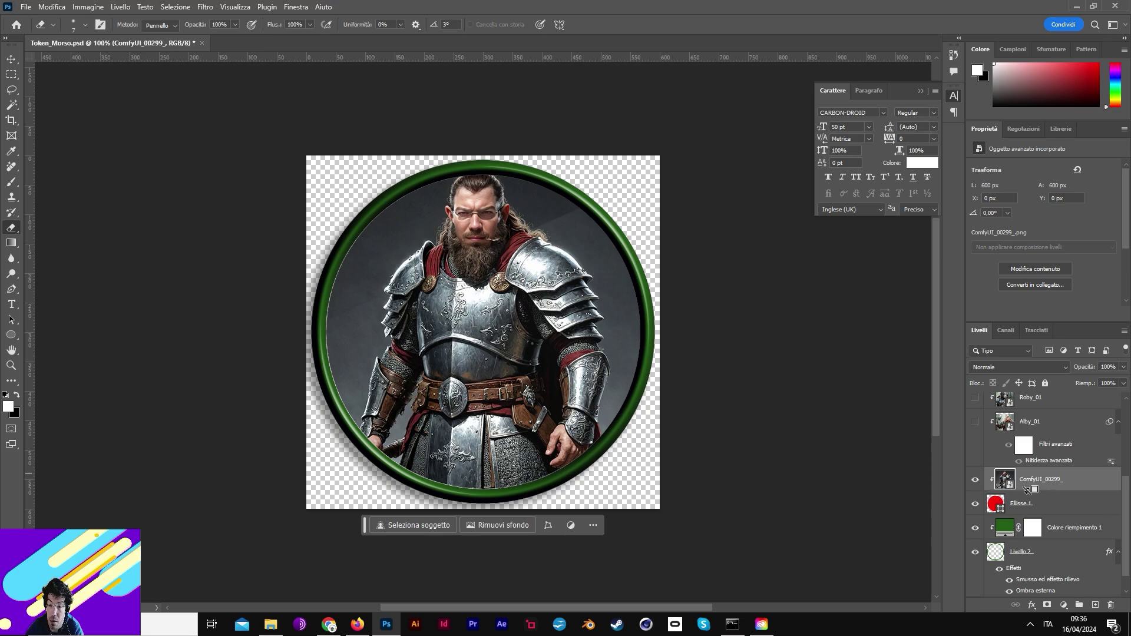
alt+click(1026, 489)
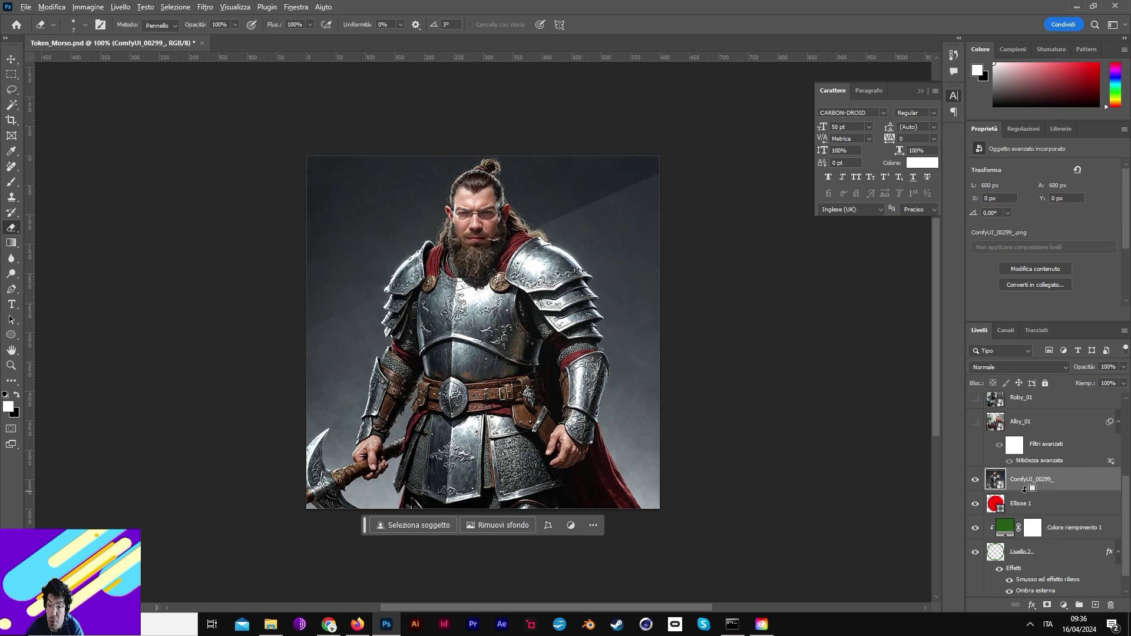
alt+click(1025, 489)
alt+click(1025, 489)
alt+click(1025, 489)
alt+click(1025, 489)
alt+click(1025, 489)
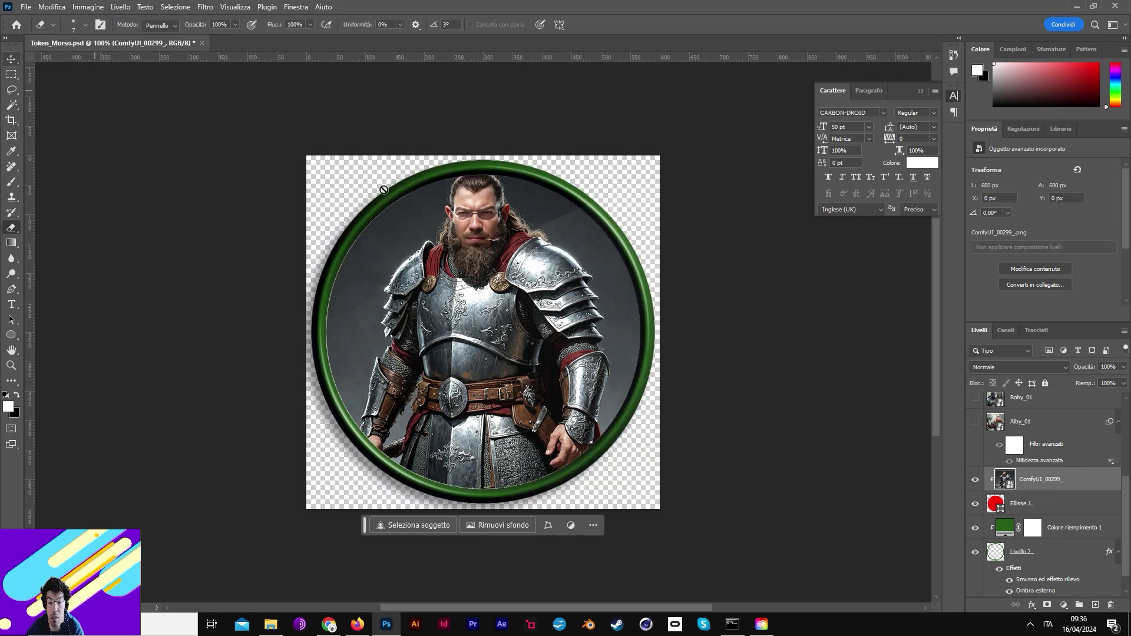
Check the document's image size in pixels and leave it without resizing
key(ctrl+t)
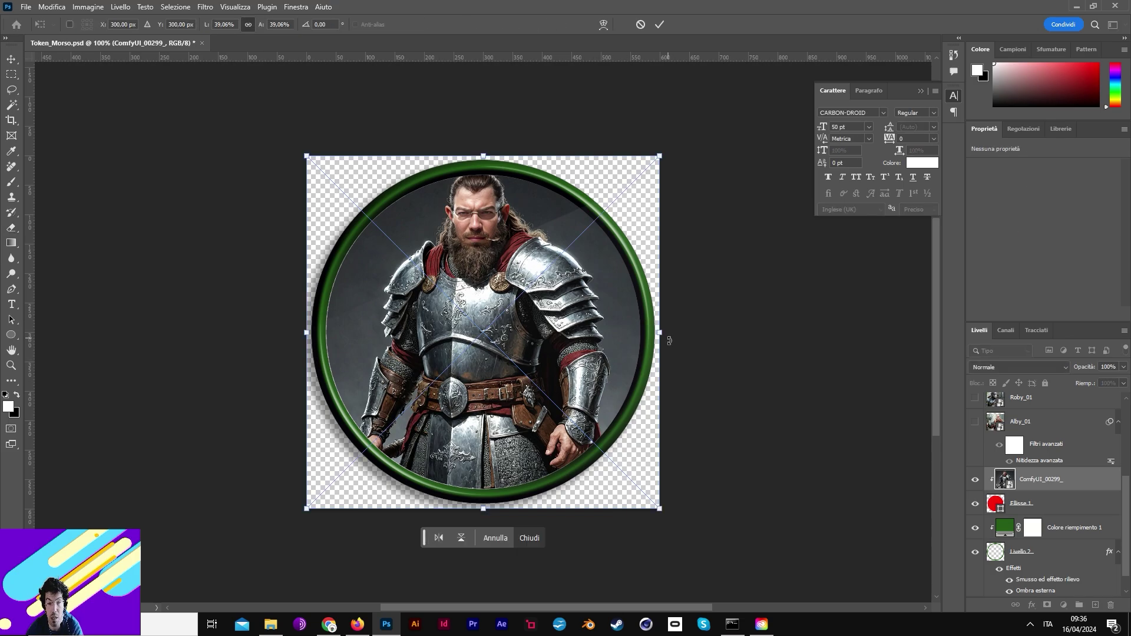
key(Escape)
click(88, 7)
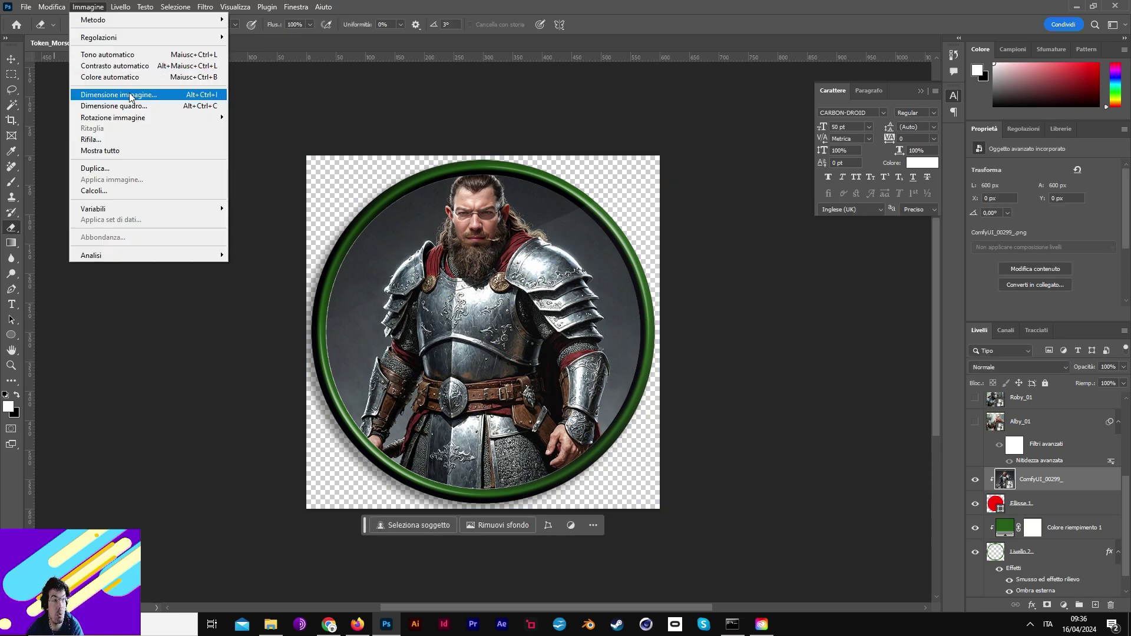
click(103, 94)
click(715, 194)
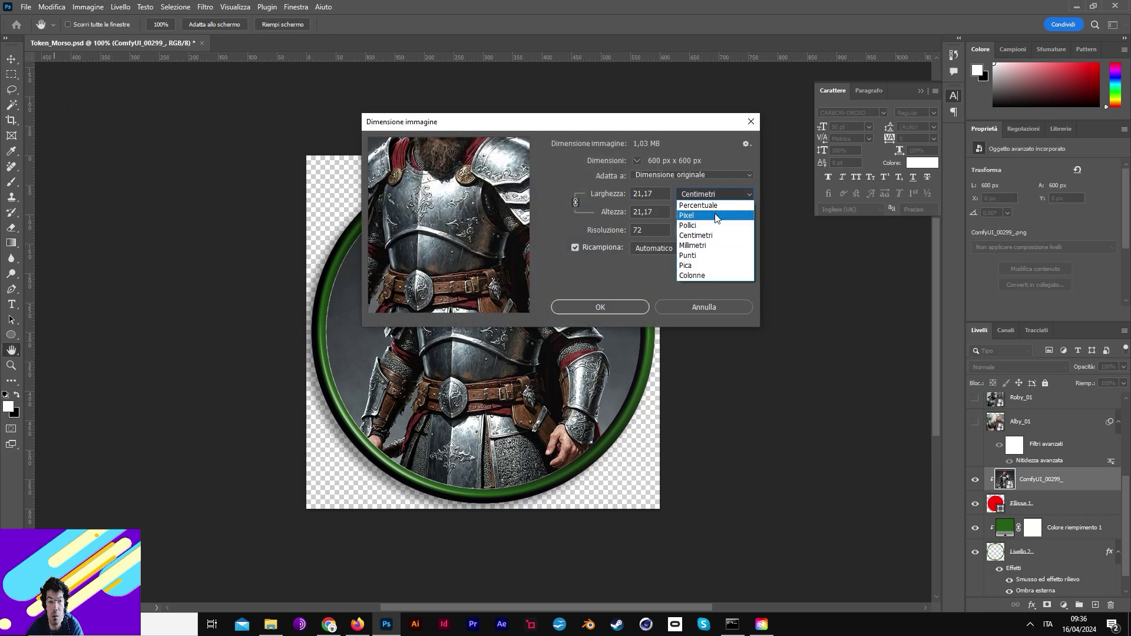
click(695, 214)
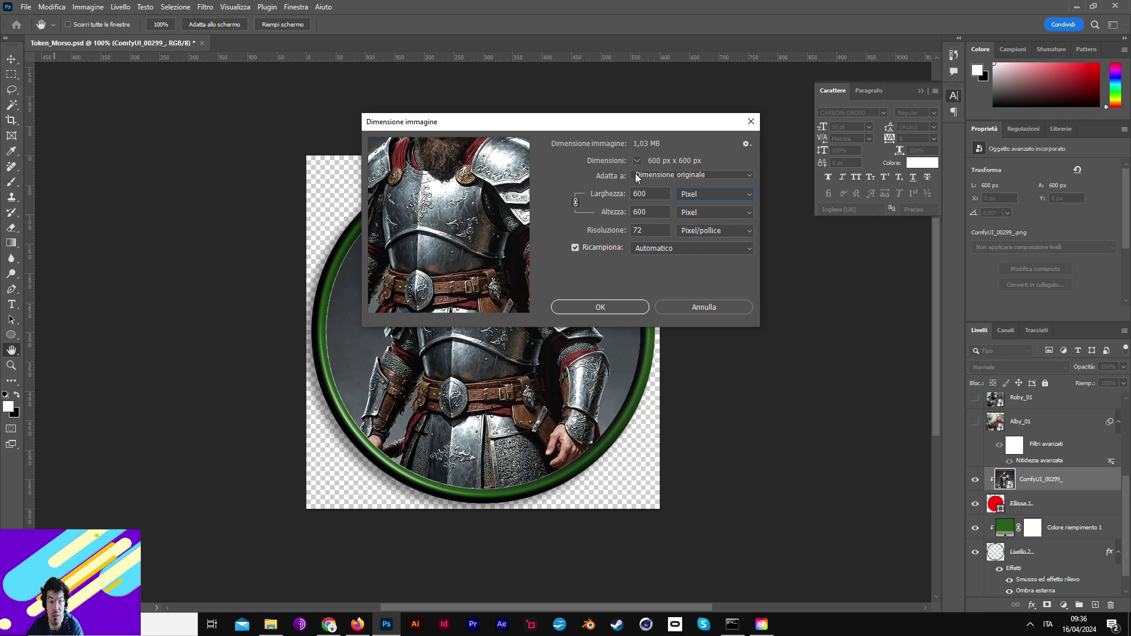
click(688, 306)
key(e)
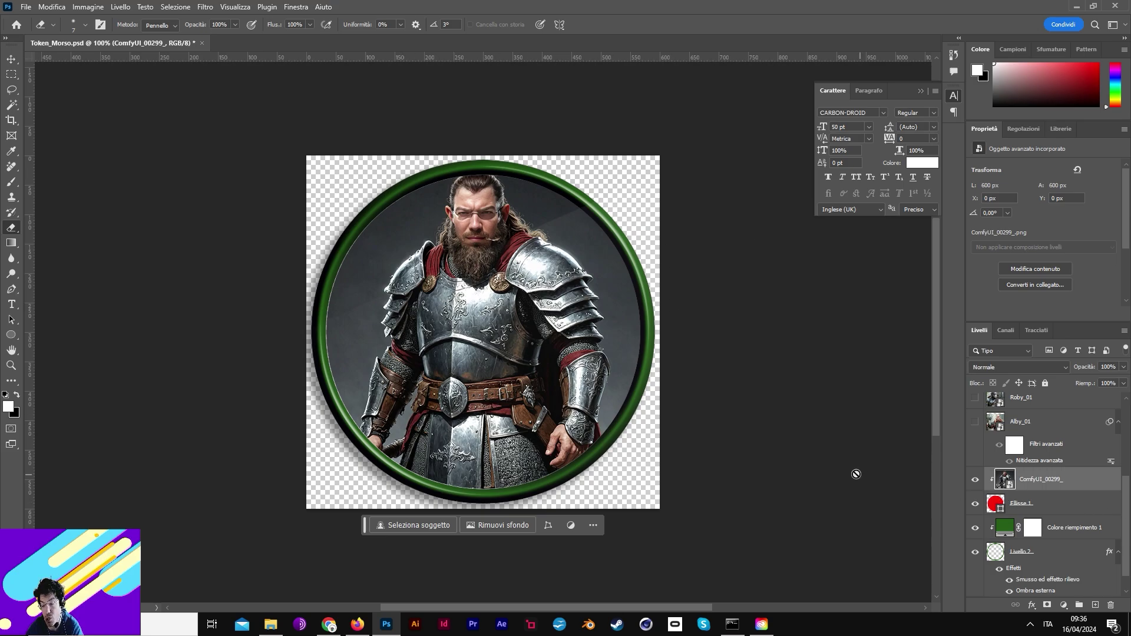
Enlarge the warrior image proportionally to about 1113 × 1112 px and frame his head and shoulders inside the ring
key(ctrl+t)
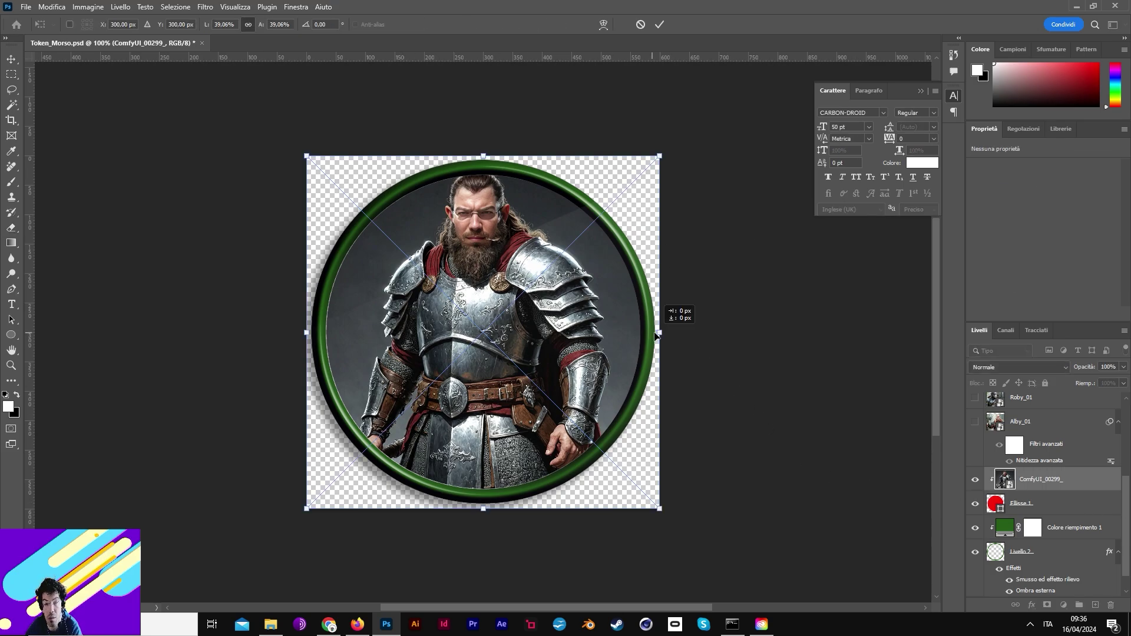
drag(660, 335, 833, 330)
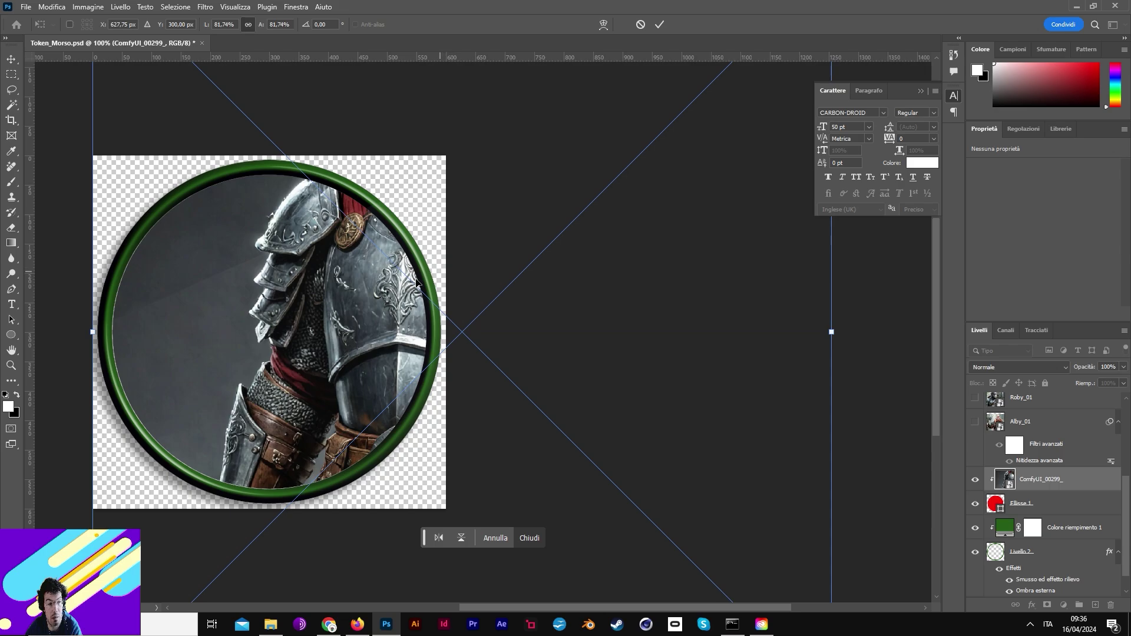
drag(471, 273, 314, 426)
drag(674, 484, 591, 484)
key(Return)
key(e)
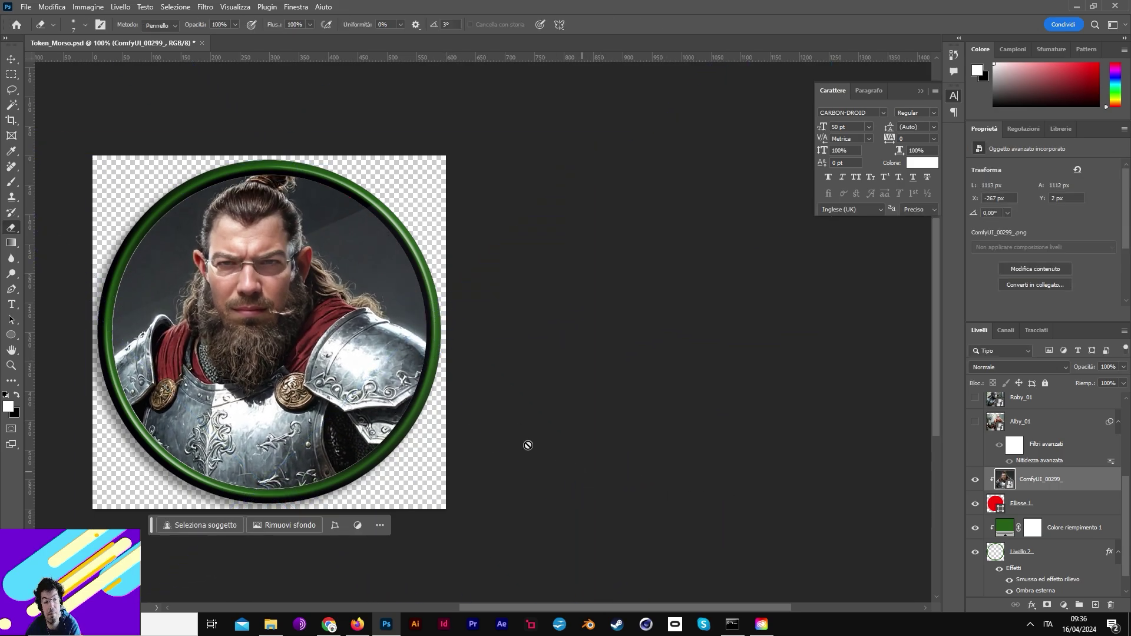
Shift the warrior image to about X -222 px, Y 10 px to centre the face in the ring
key(v)
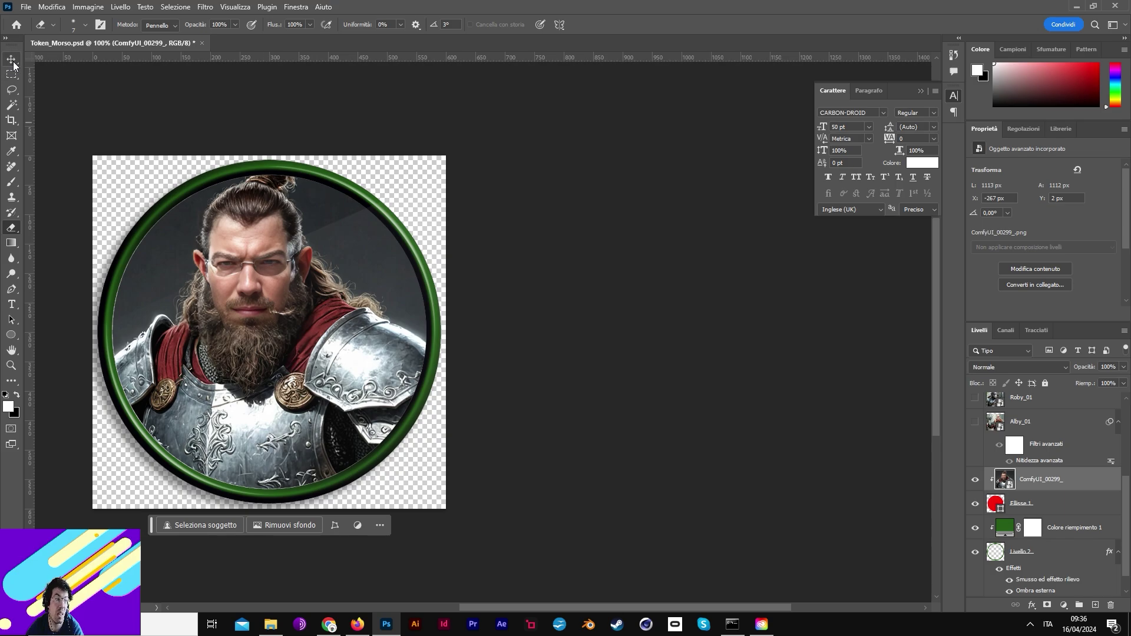
mouse_move(311, 218)
mouse_down()
mouse_move(324, 234)
mouse_move(339, 231)
mouse_up()
drag(495, 207, 743, 211)
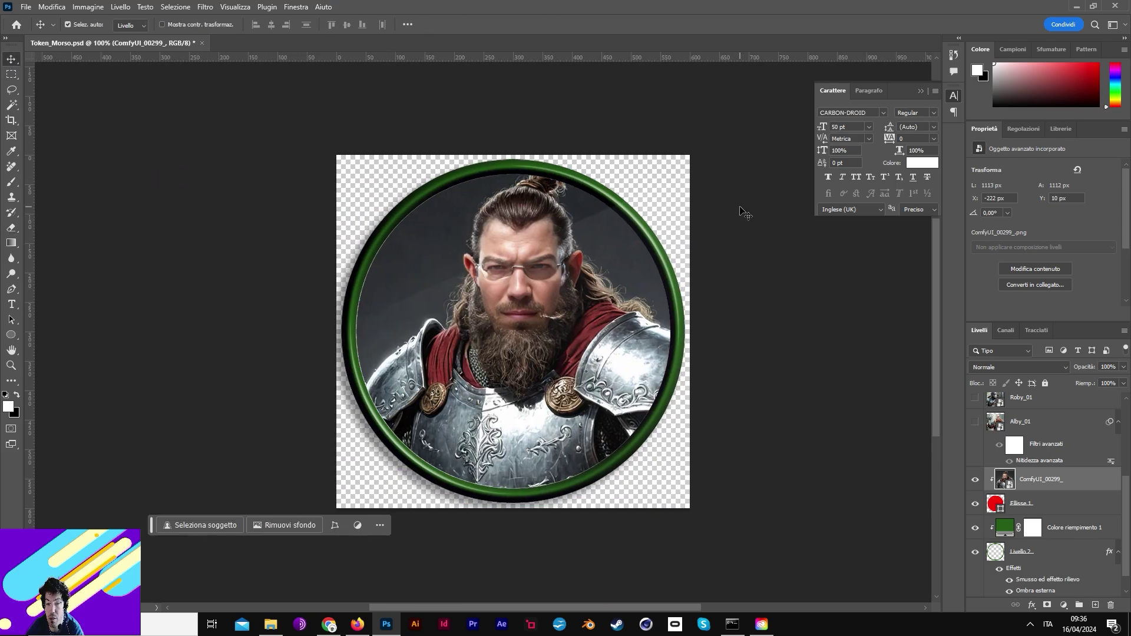
Save a PNG copy of the token under the person's first name with the large file size option, and switch to File Explorer
key(ctrl+alt+s)
click(129, 429)
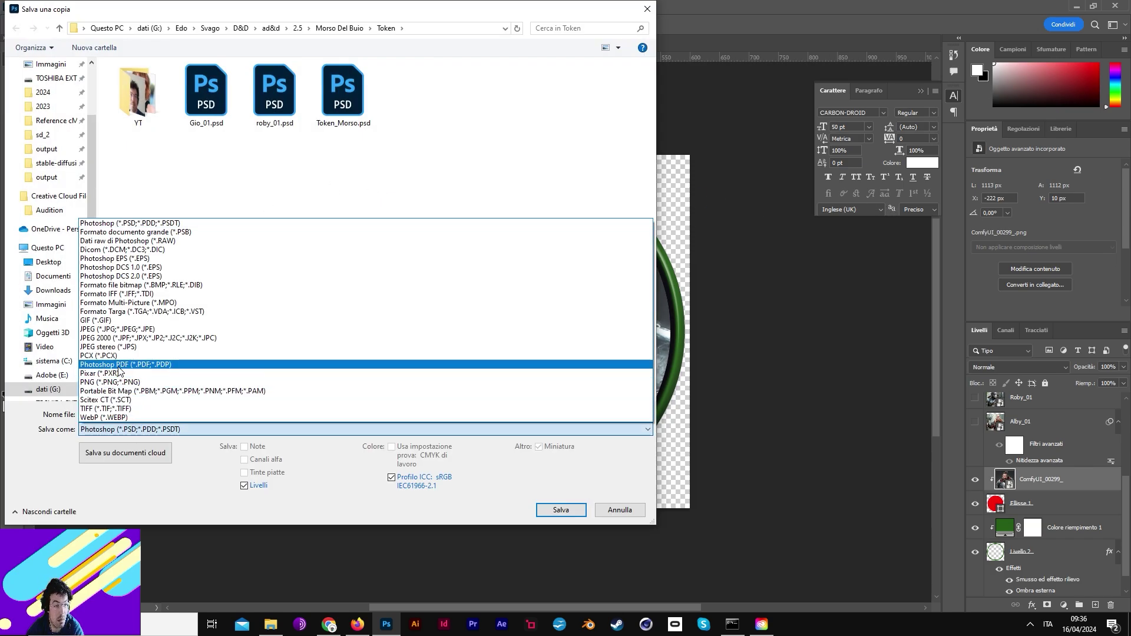
click(115, 383)
text(Edo)
key(Return)
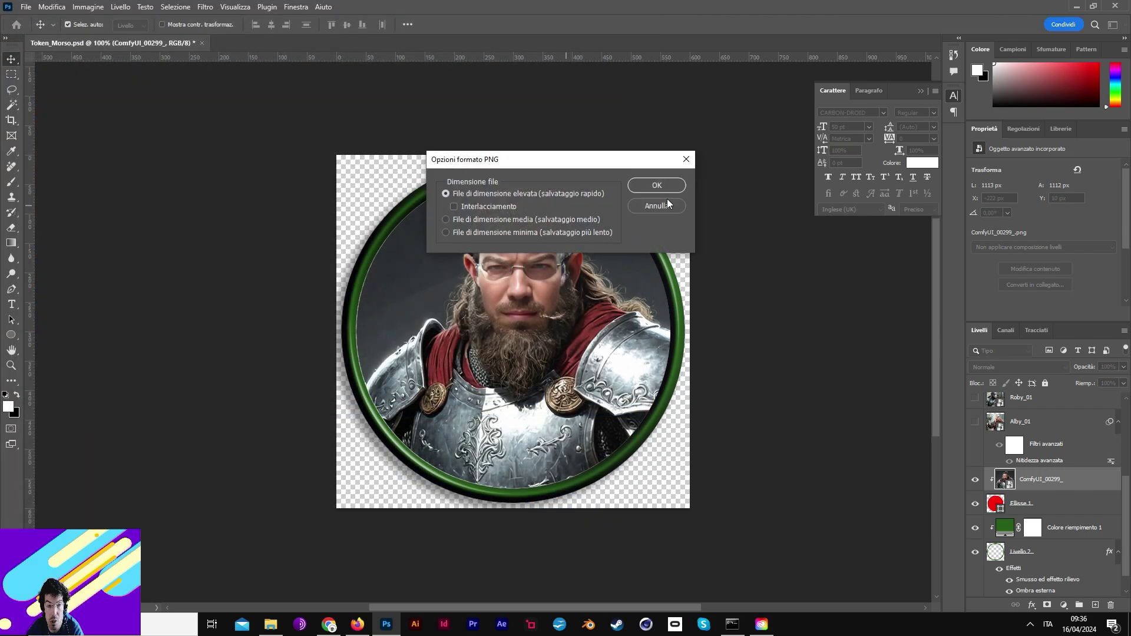
click(673, 186)
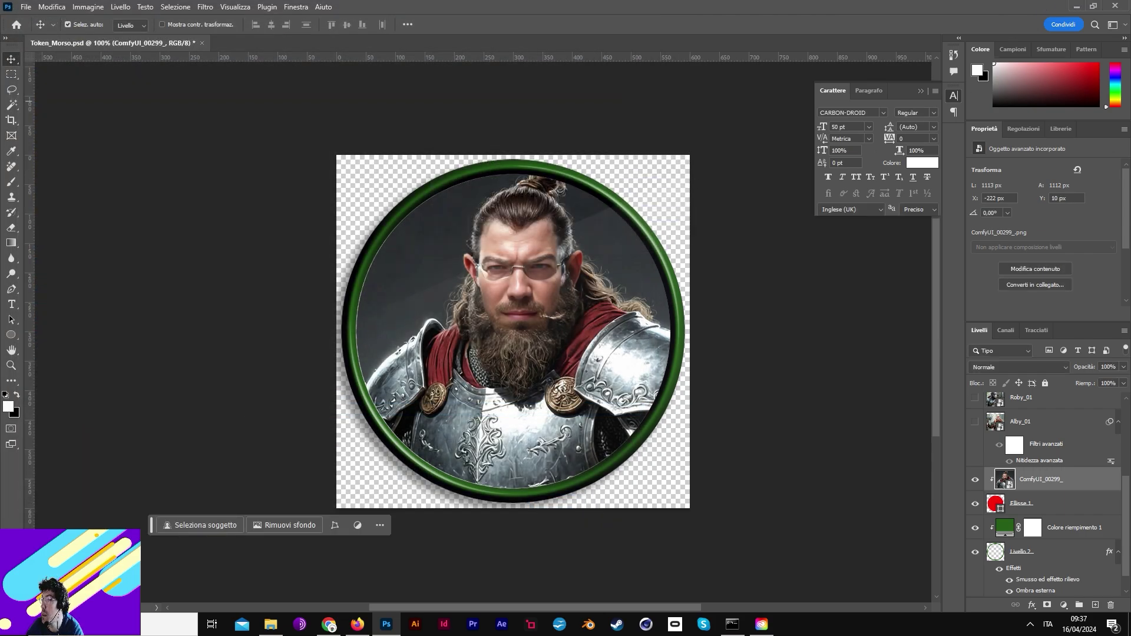
click(270, 625)
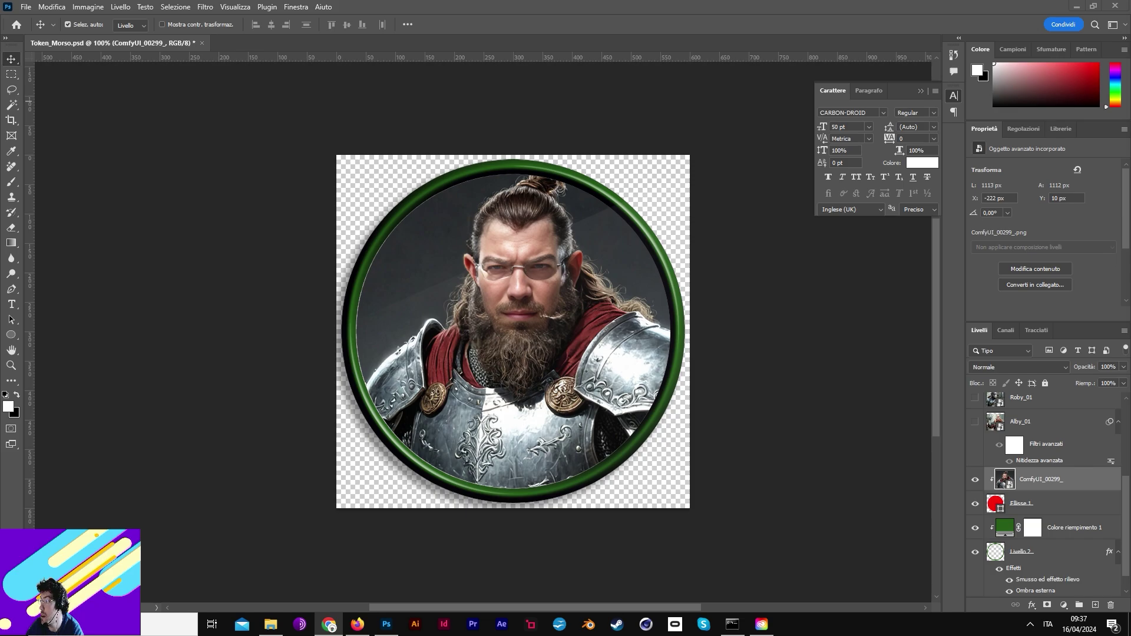
Switch to the Roll20 editor, show it full screen and close the file upload dialog
key(alt+Tab)
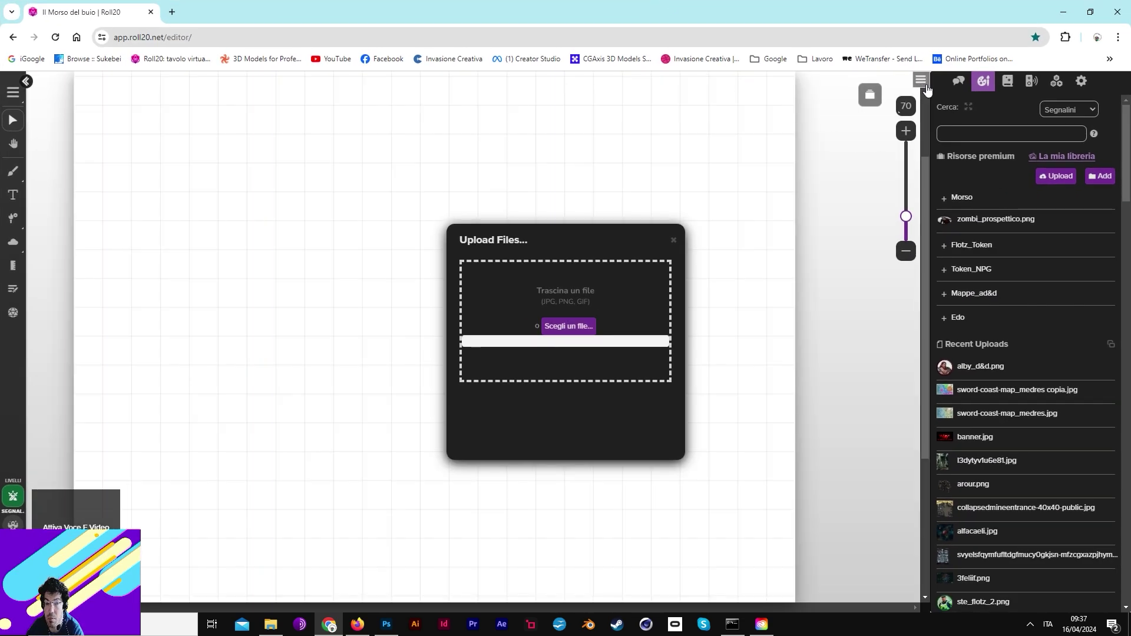
click(923, 81)
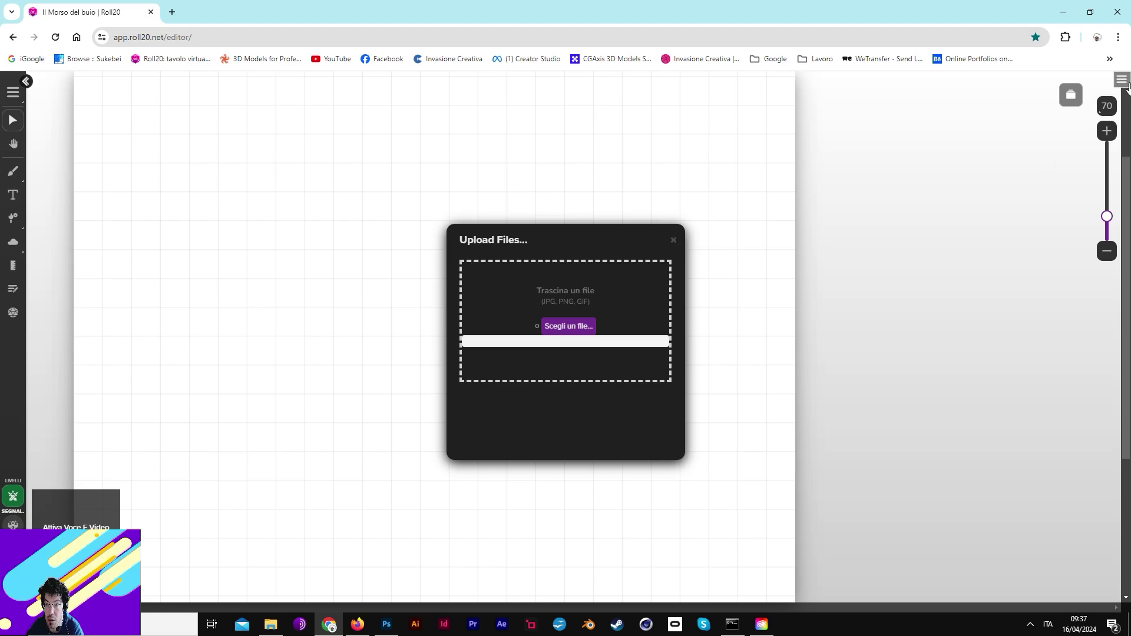
click(1125, 81)
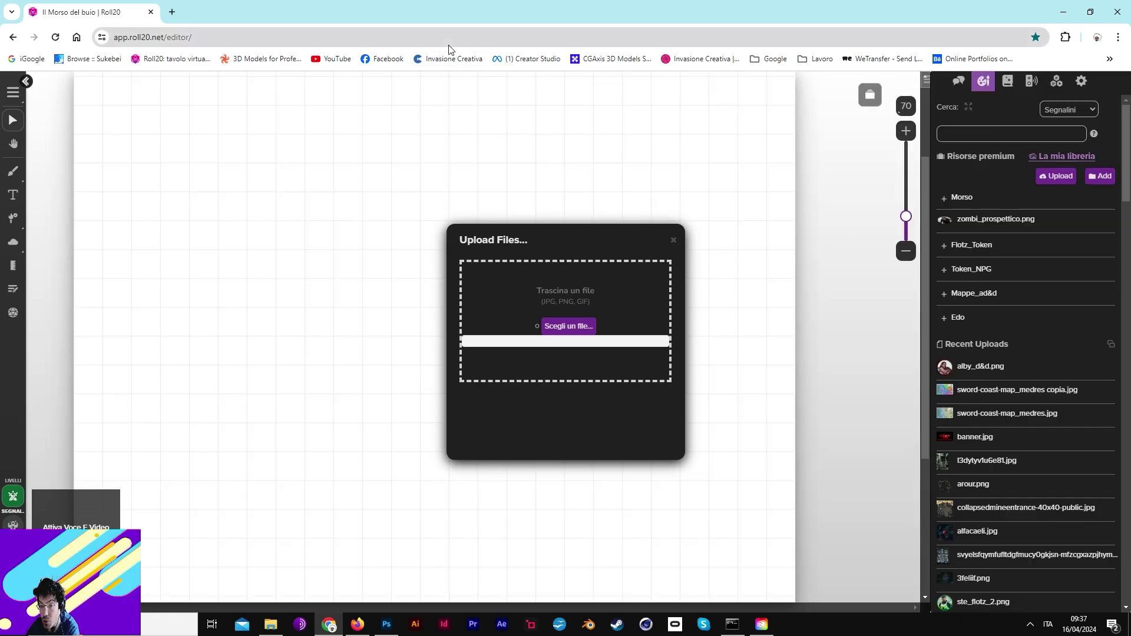
key(F11)
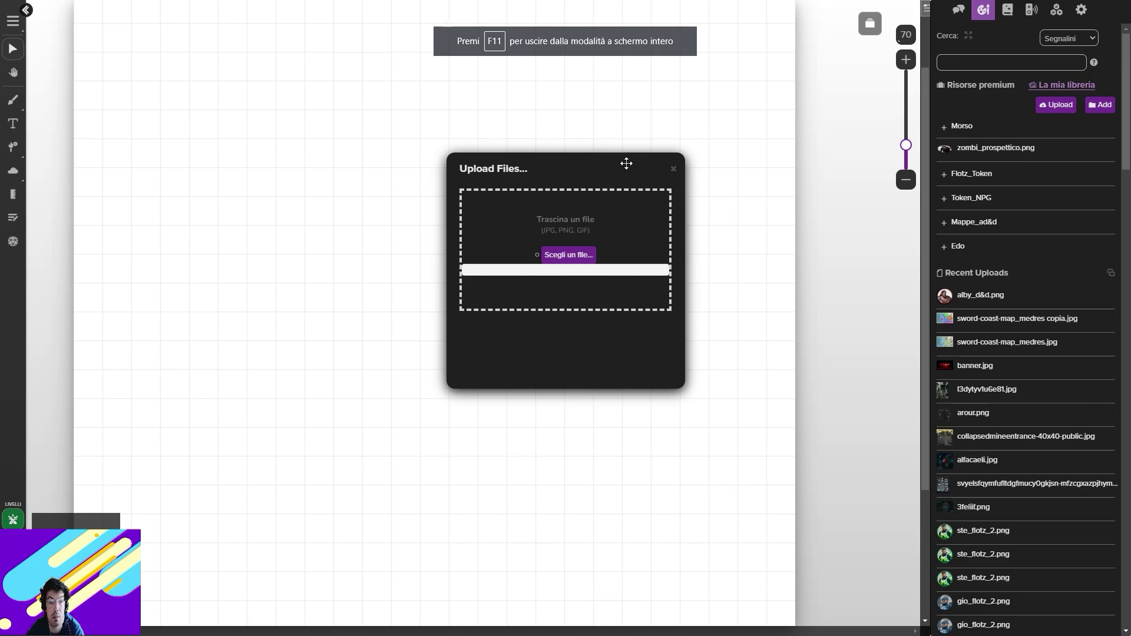
click(674, 168)
Place the exported warrior token from the recent uploads onto the map grid
mouse_move(966, 306)
drag(967, 305, 468, 288)
click(513, 299)
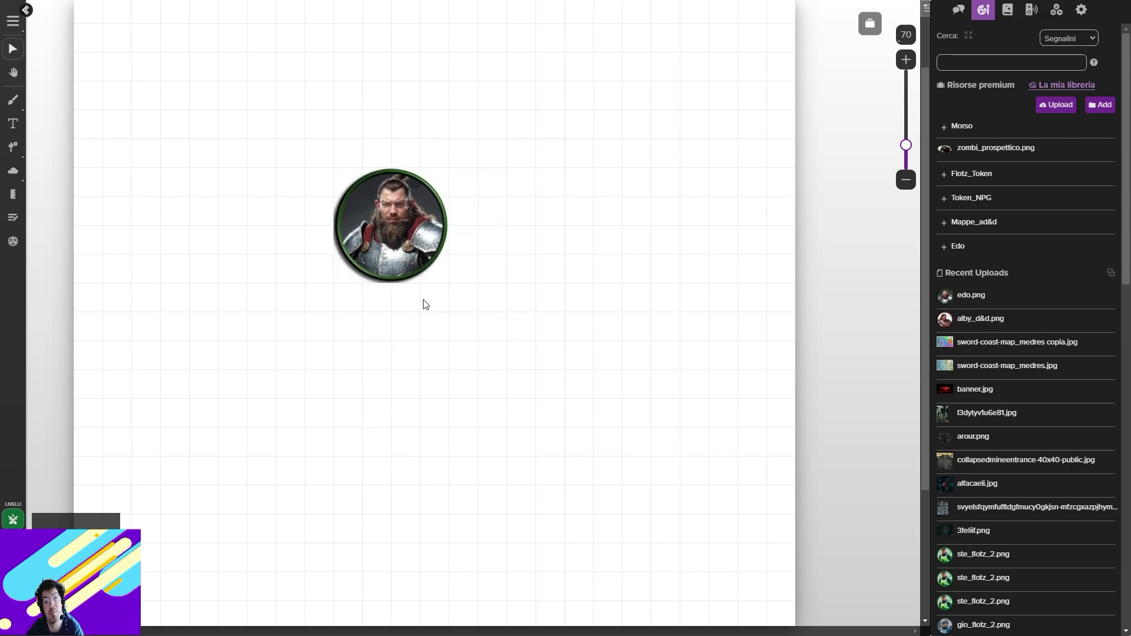
Shrink the warrior token on the map to fit a single grid square, and leave full-screen mode after checking it
click(405, 264)
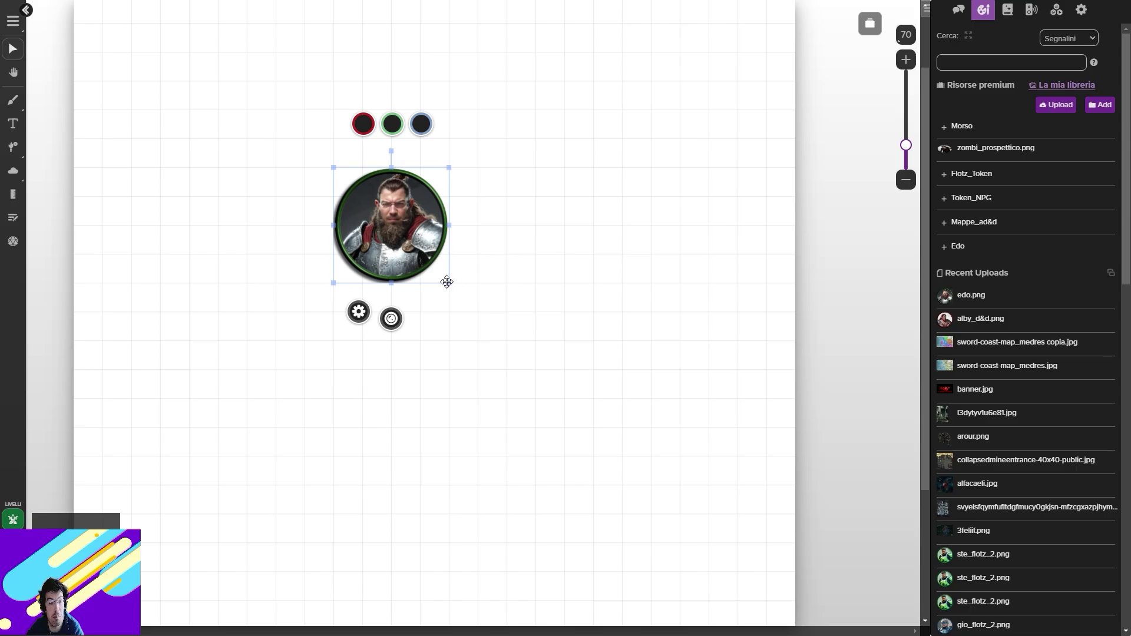
drag(449, 283, 363, 197)
click(905, 60)
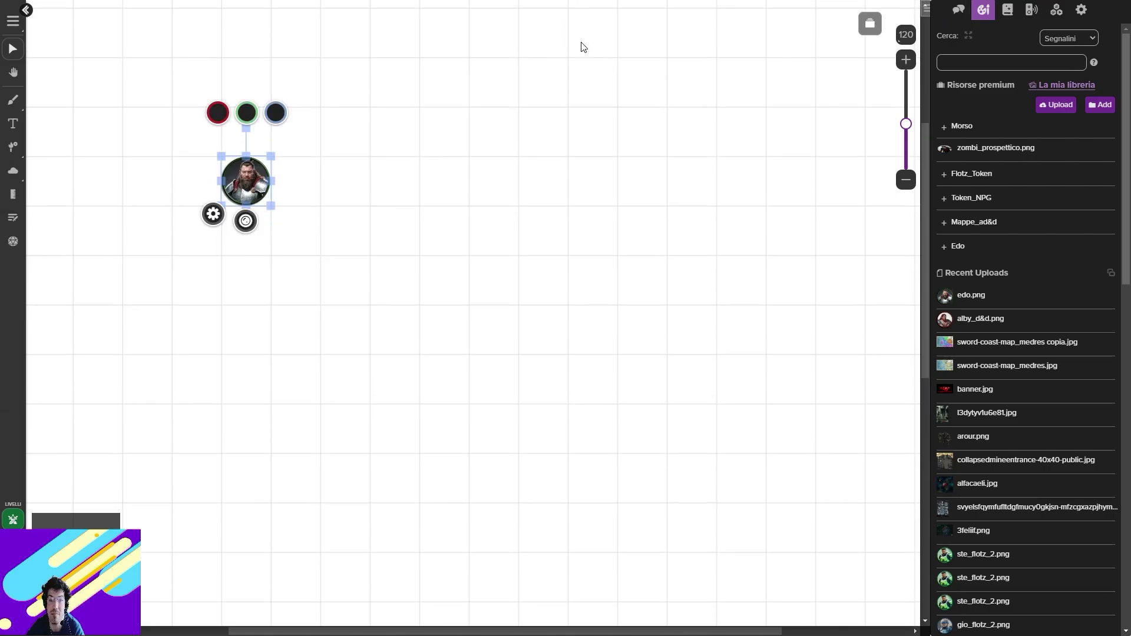
click(566, 38)
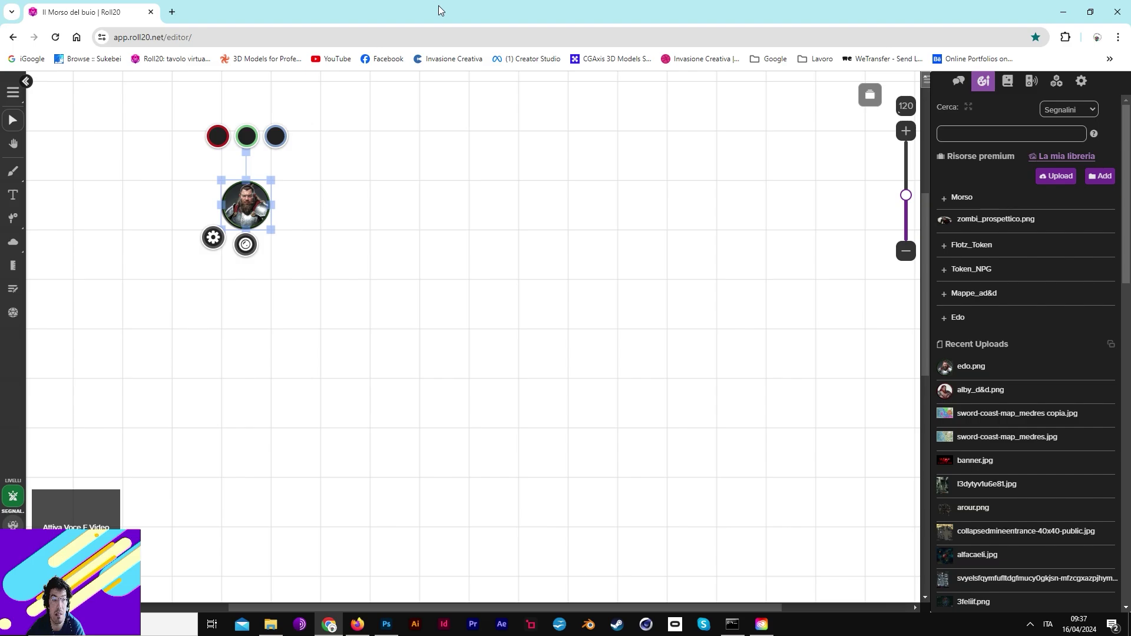
Switch to ComfyUI and review the face-swap workflow from the base samplers through the detailer groups to the portrait previews
key(alt+Tab)
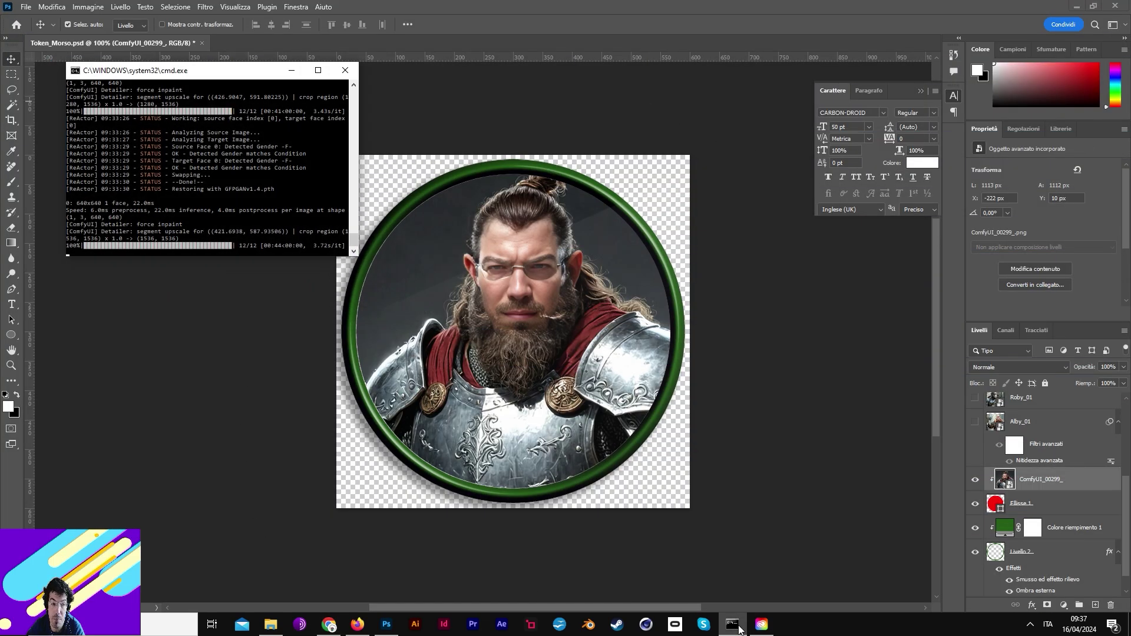
click(357, 624)
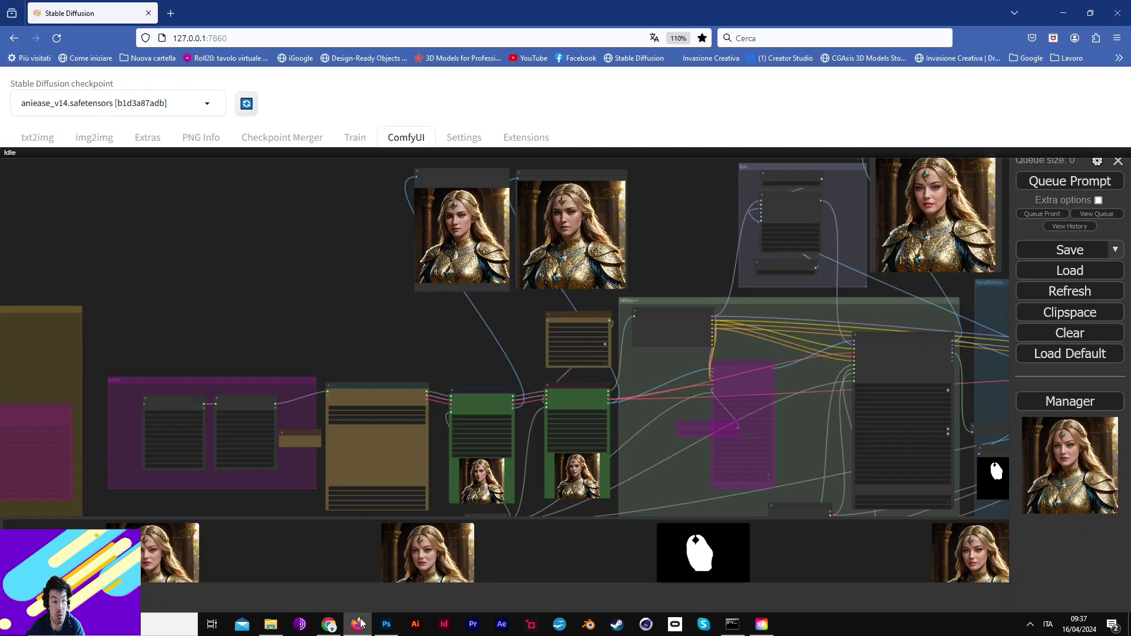
drag(415, 348, 4, 308)
scroll(5, 309, up, 2)
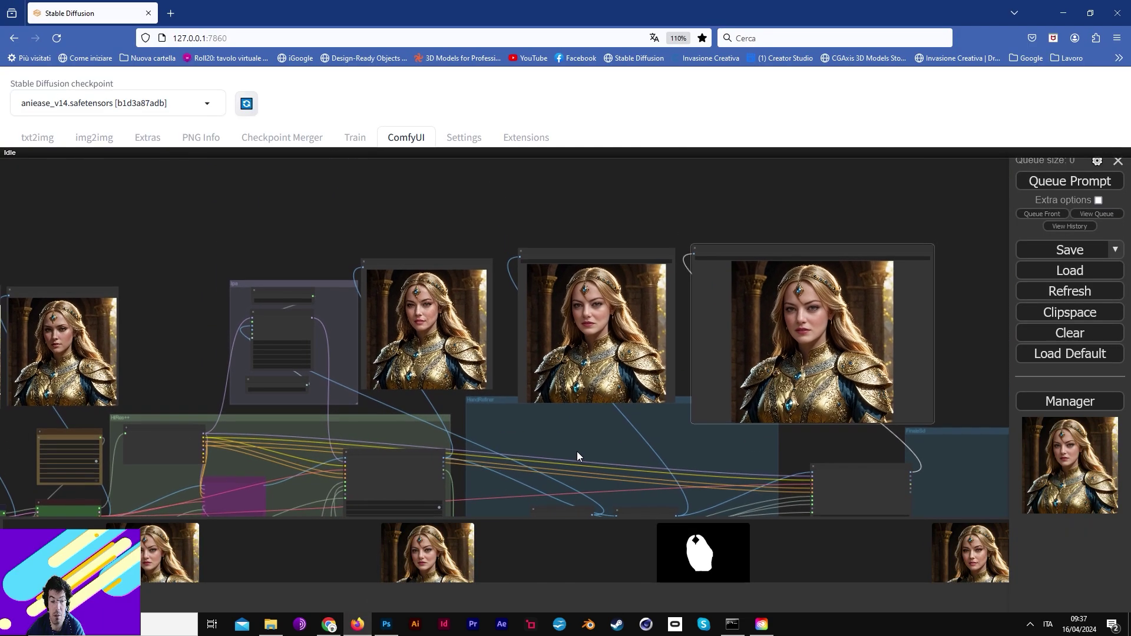
drag(577, 451, 584, 305)
scroll(583, 305, down, 5)
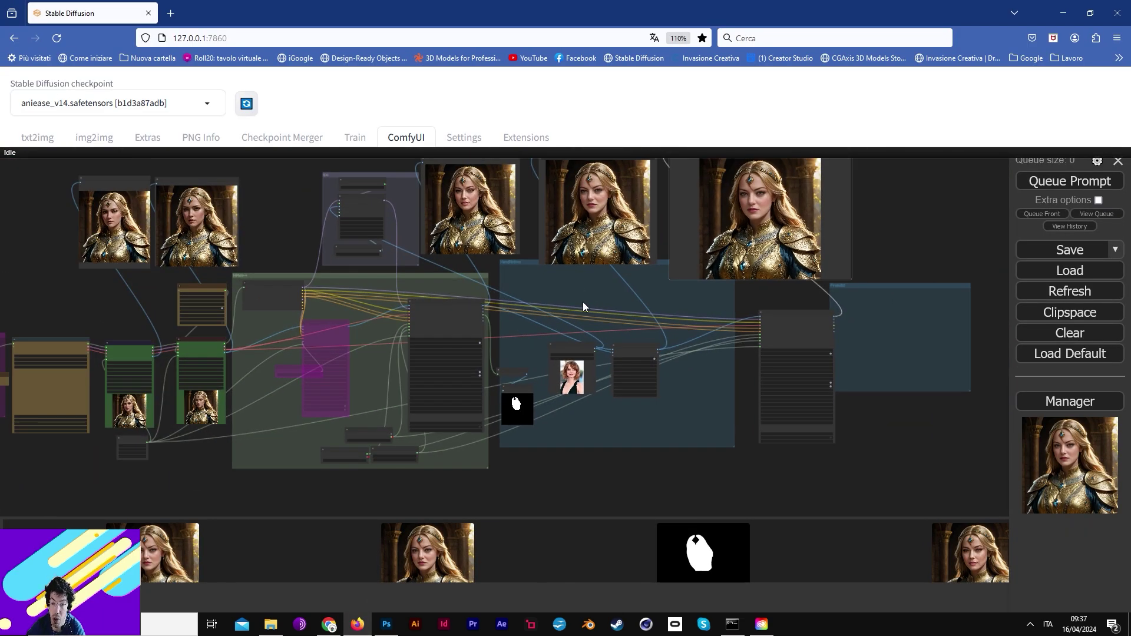
scroll(584, 310, up, 3)
scroll(582, 306, up, 2)
drag(585, 310, 896, 327)
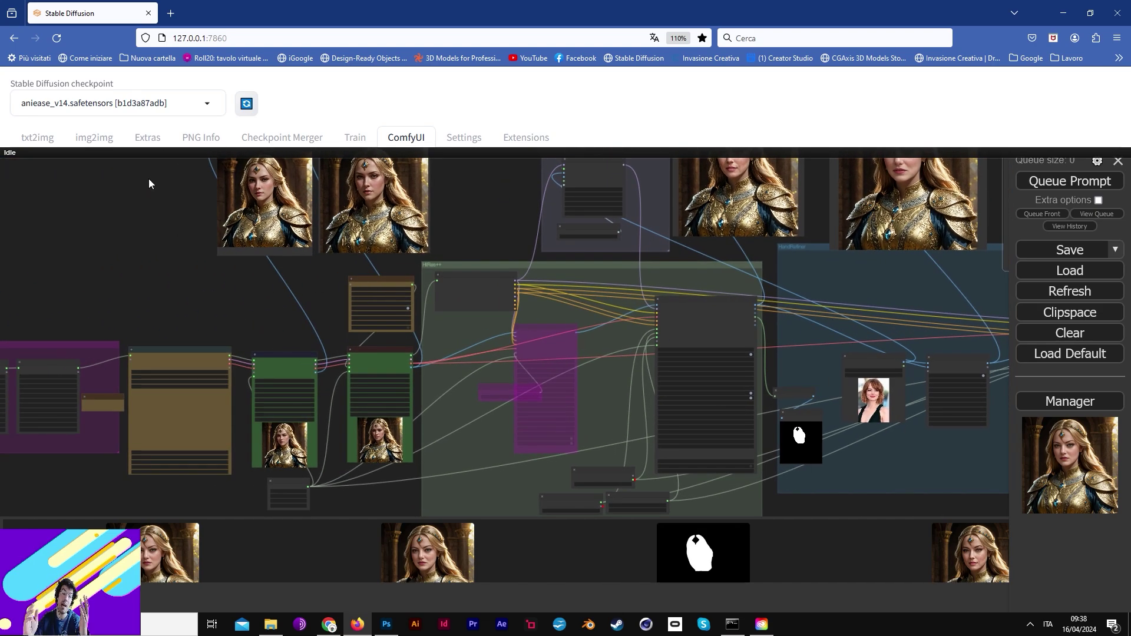